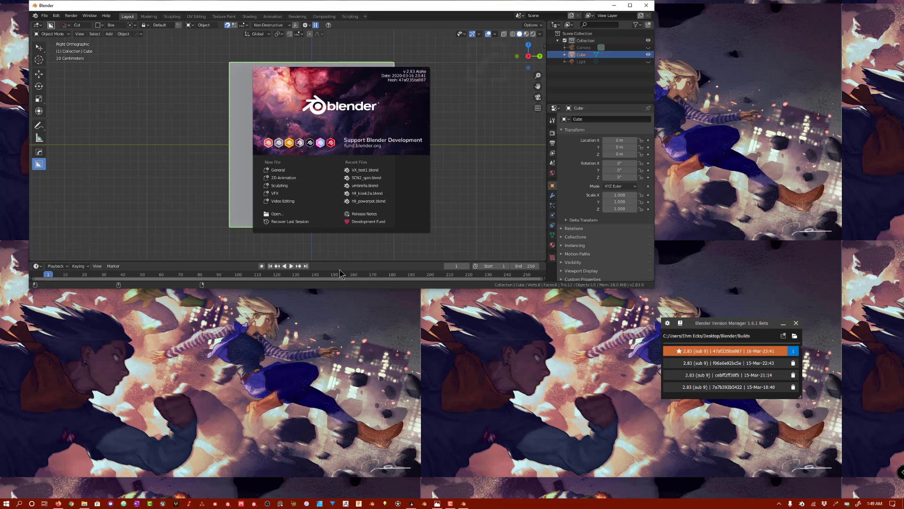
Dismiss the splash screen and switch the program window to fullscreen
drag(278, 10, 400, 143)
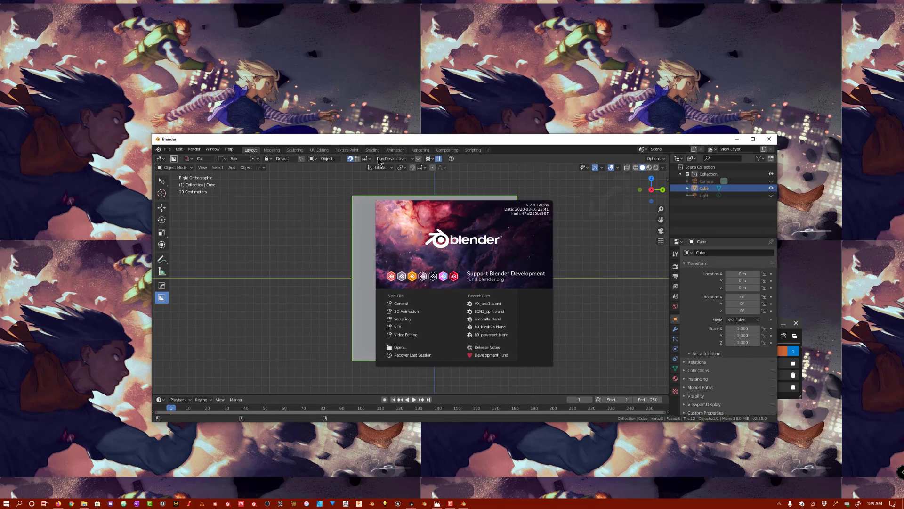
click(288, 197)
click(213, 149)
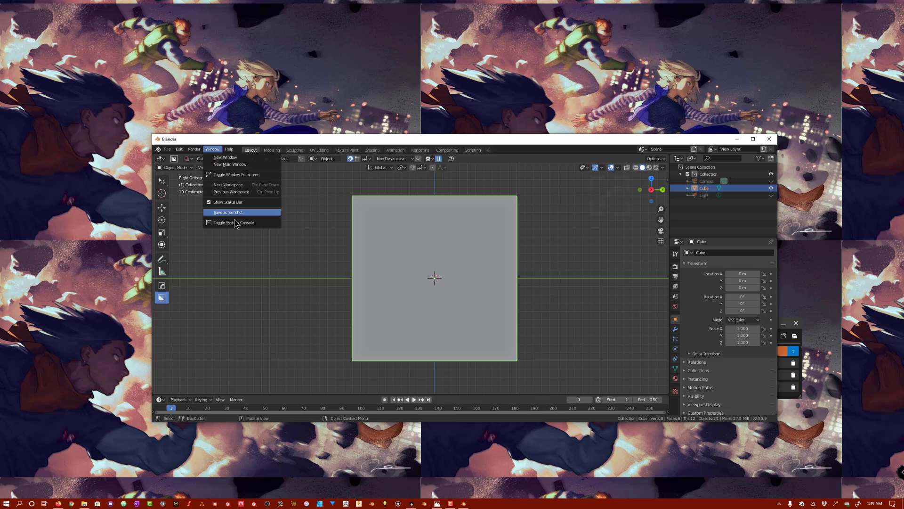
click(237, 174)
Add a Subdivision modifier to the cube and set it to level 2
middle_drag(386, 242, 424, 257)
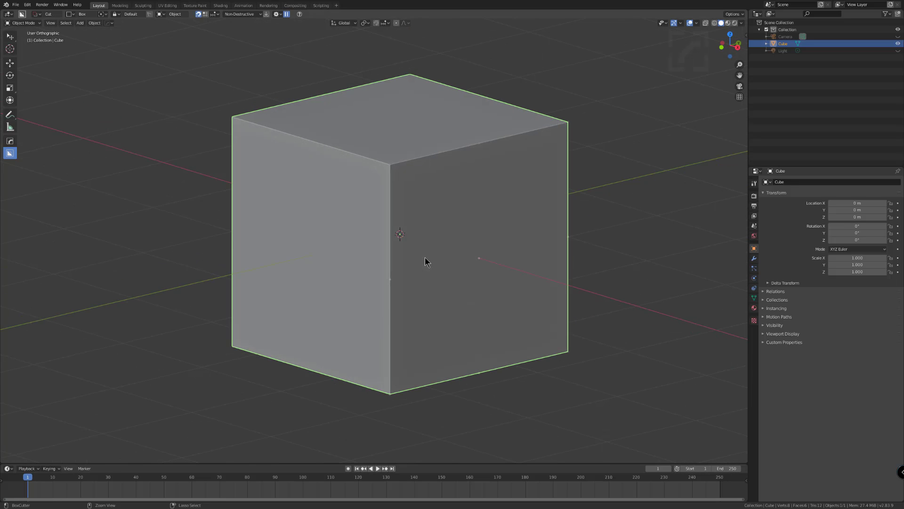
key(ctrl+3)
key(ctrl+2)
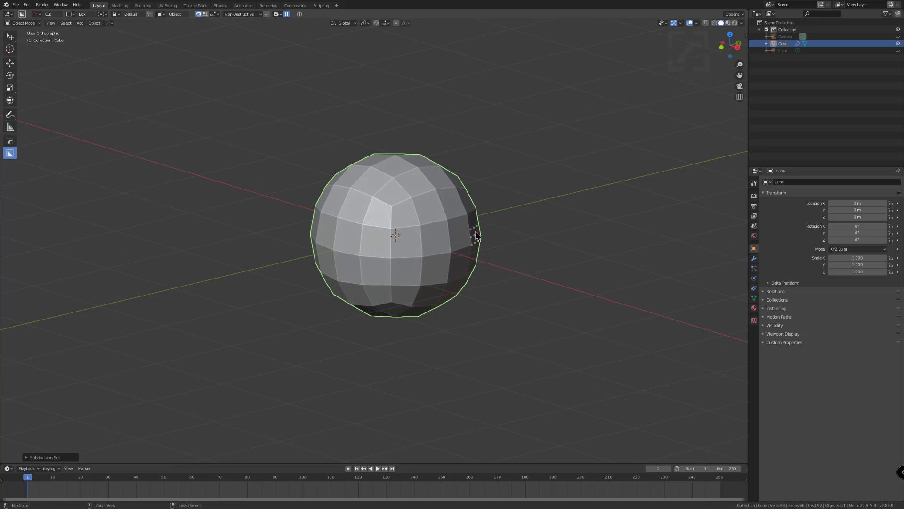
middle_drag(477, 240, 465, 257)
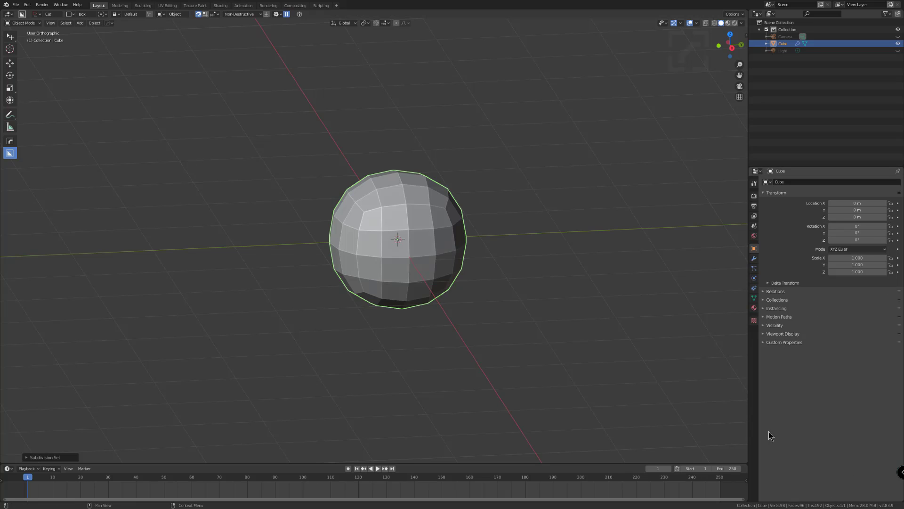
Switch to the QiPress Pro settings and place the on-screen display on Monitor 2 (2560x1440, Primary)
key(super)
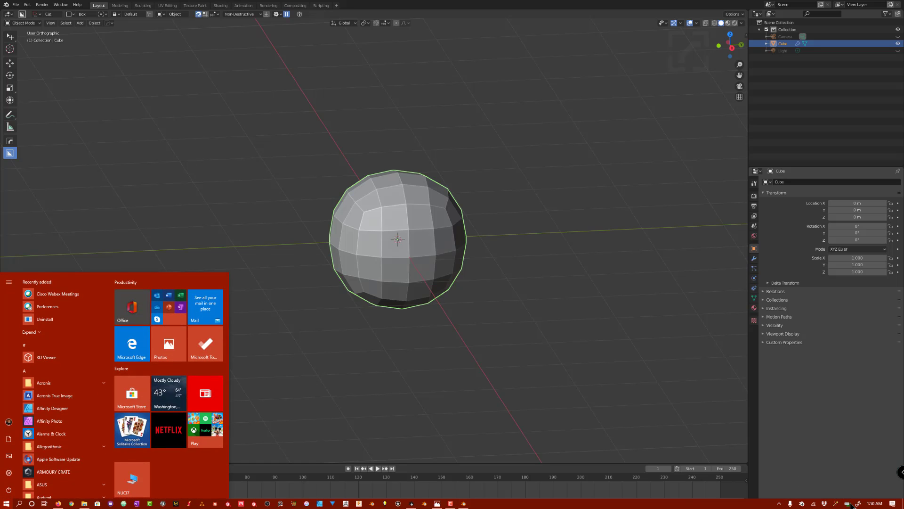
right_click(845, 500)
click(861, 493)
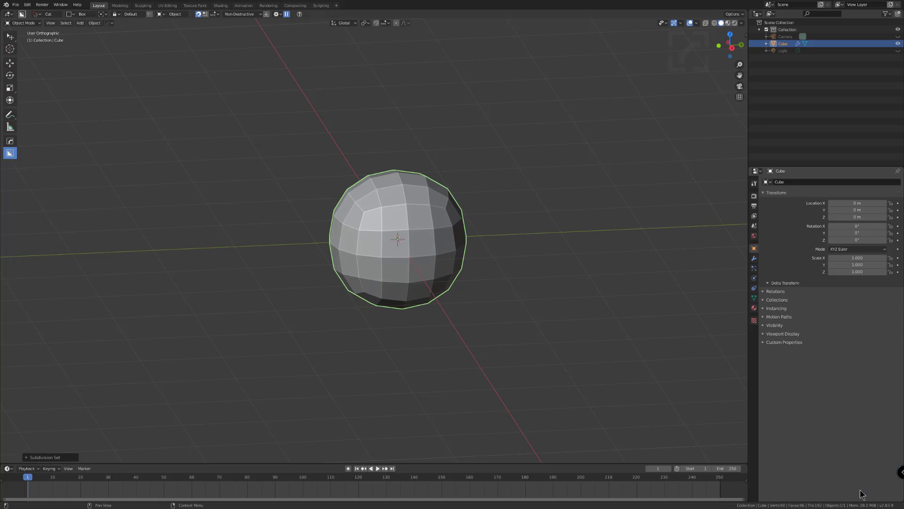
click(762, 381)
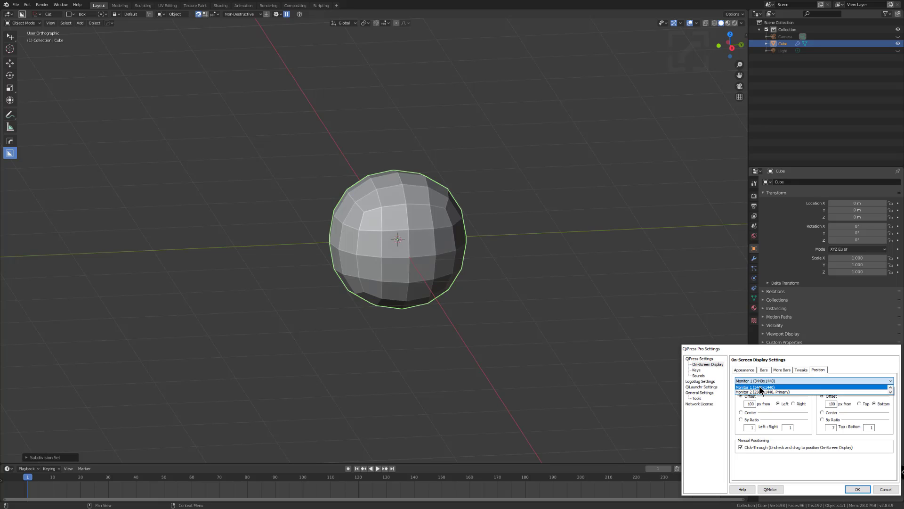
click(757, 392)
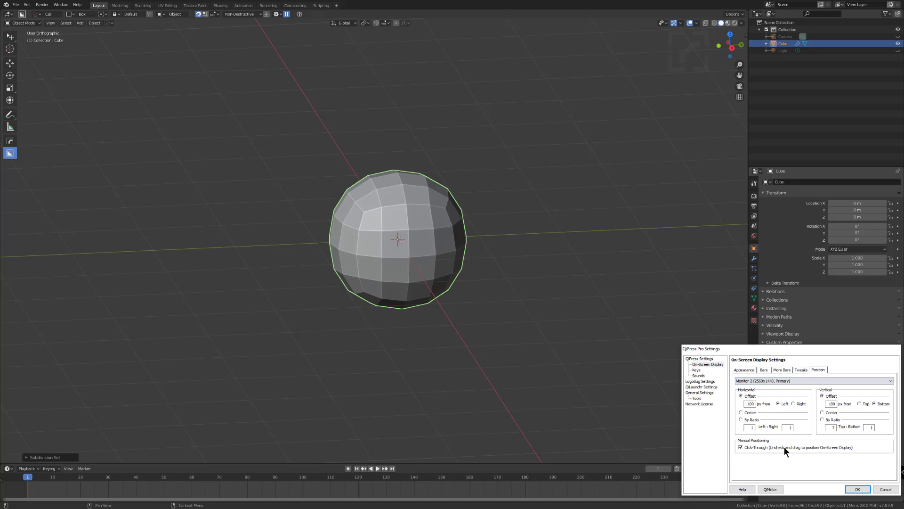
click(858, 489)
Set the cube's viewport subdivision to level 1 and apply it with Visual Geometry to Mesh
scroll(716, 367, up, 2)
scroll(709, 366, down, 2)
scroll(608, 308, up, 2)
middle_drag(607, 309, 451, 281)
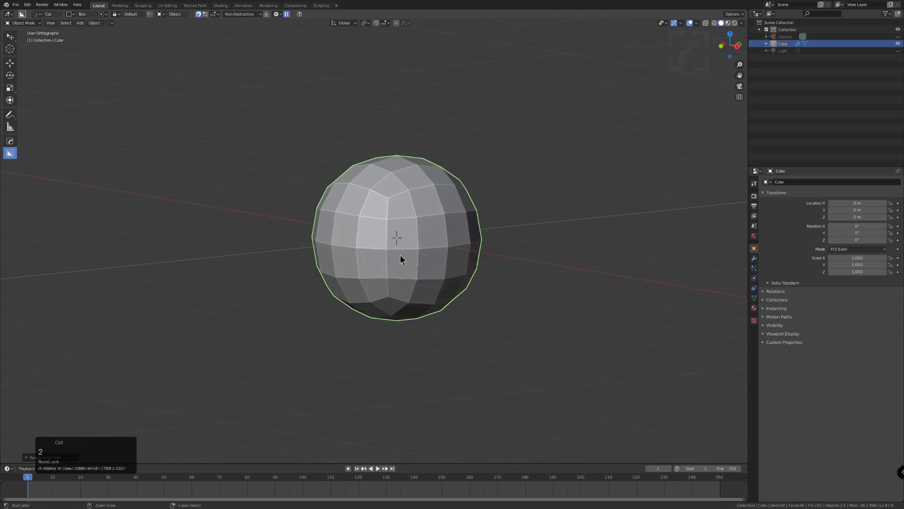
key(ctrl+3)
key(ctrl+1)
key(ctrl+a)
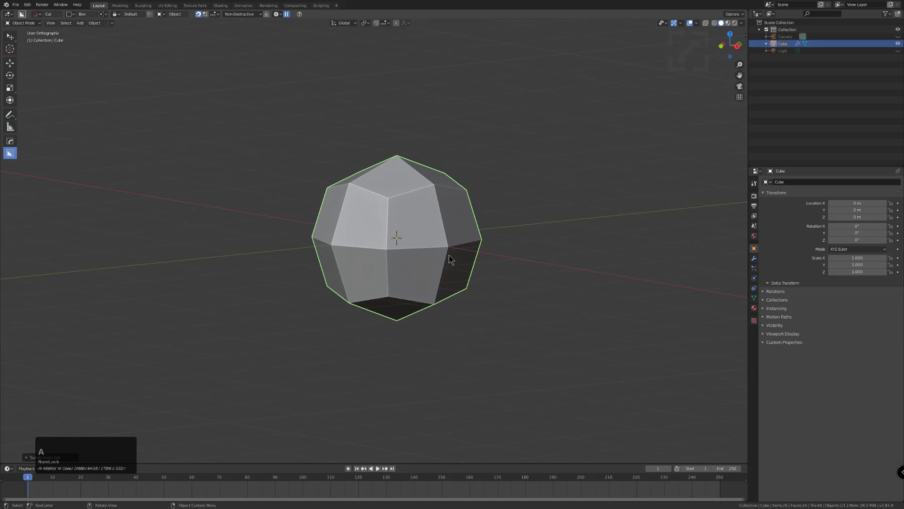
click(754, 258)
middle_drag(638, 250, 402, 267)
right_click(403, 267)
click(379, 347)
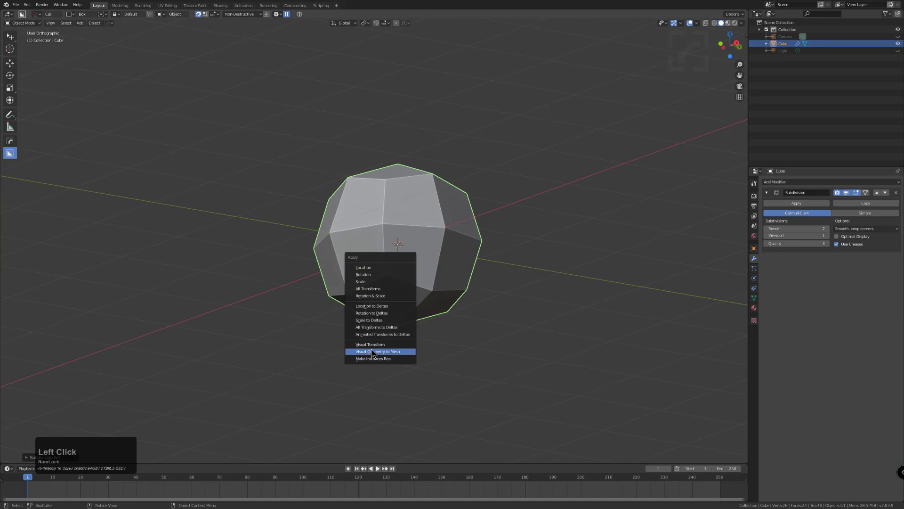
In Edit Mode, select the four faces around the sphere's bottom centre vertex and inset them
key(Tab)
middle_drag(395, 325, 384, 320)
ctrl+click(378, 320)
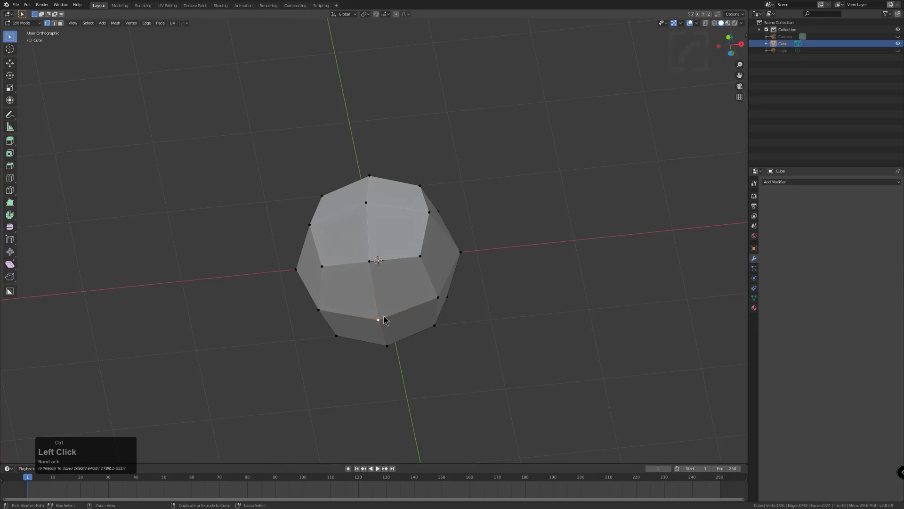
key(ctrl+KP_Add)
middle_drag(417, 304, 521, 319)
key(i)
click(482, 323)
Set the transform pivot point to the 3D Cursor
middle_drag(456, 319, 491, 309)
key(period)
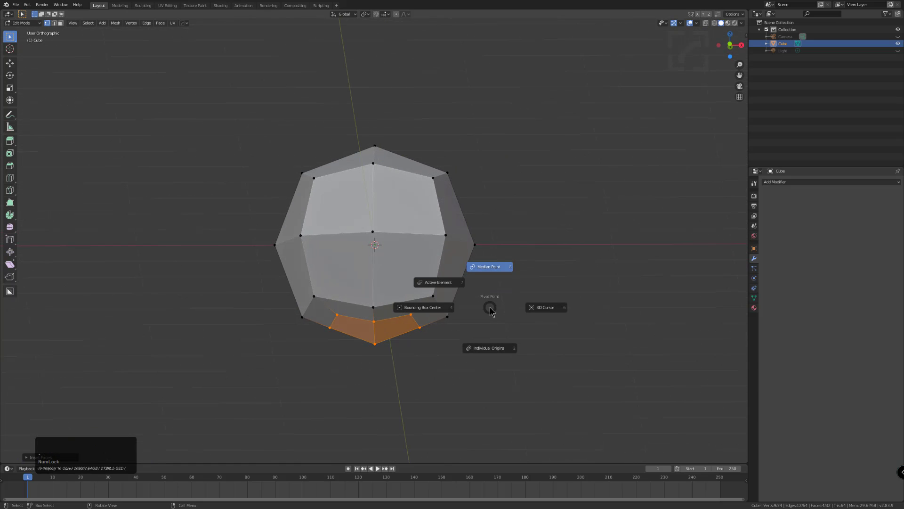
click(546, 312)
middle_drag(545, 312, 518, 326)
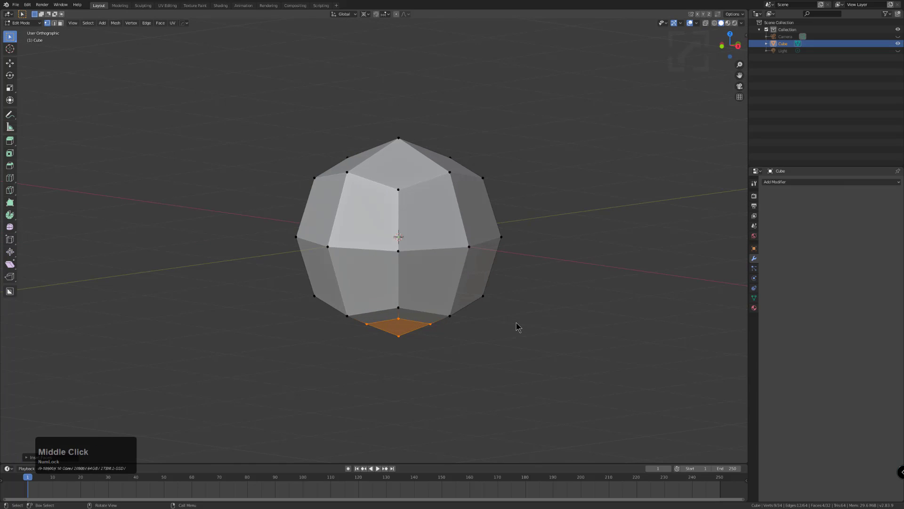
key(period)
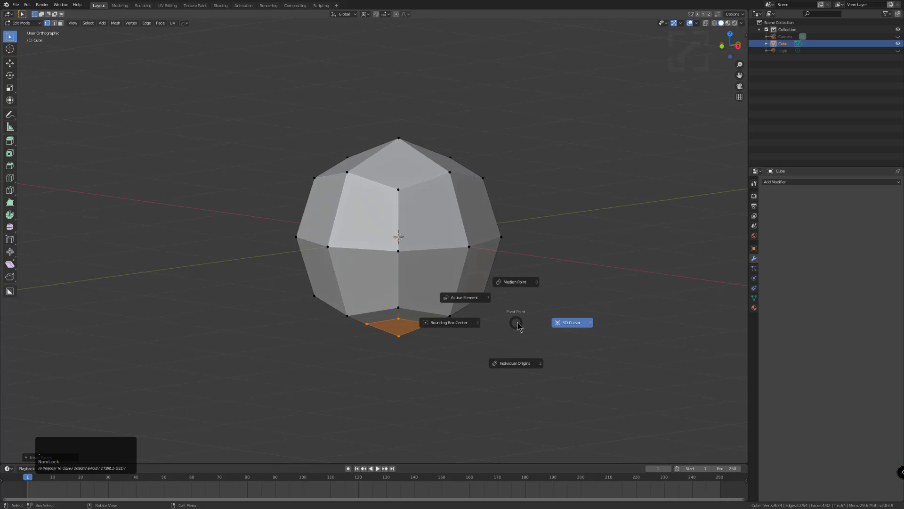
click(571, 327)
key(KP_1)
key(KP_3)
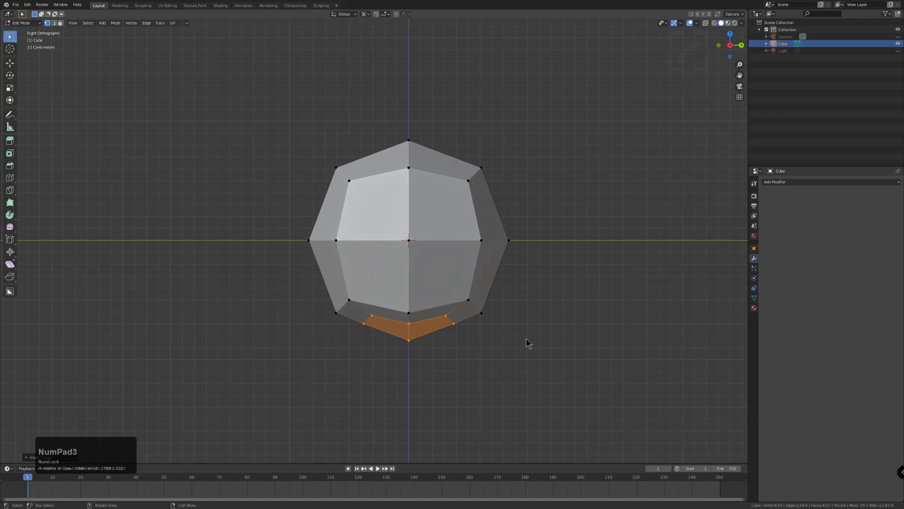
key(r)
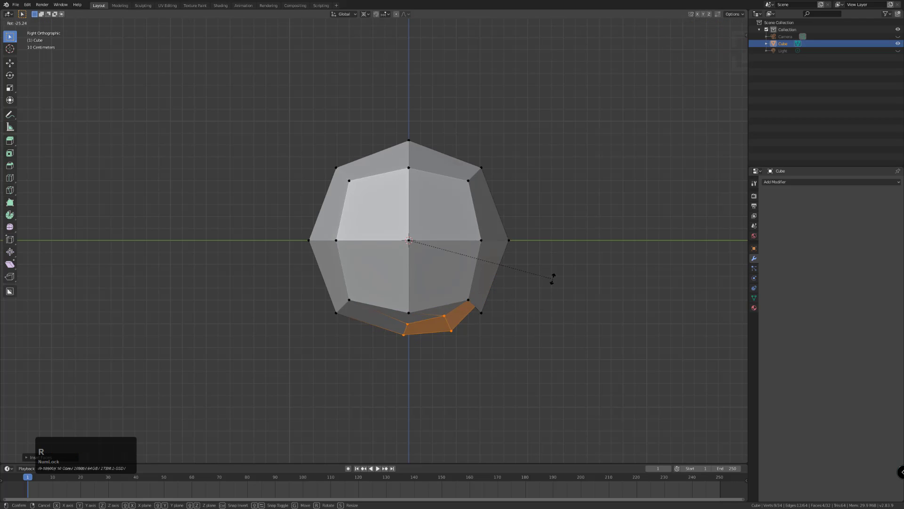
right_click(497, 330)
alt+click(481, 317)
alt+shift+click(477, 313)
key(ctrl+z)
Add the vertices at the head's lower back to the selection through the mesh and rotate the selection up around the 3D Cursor
key(alt+z)
shift+drag(494, 290, 459, 325)
key(r)
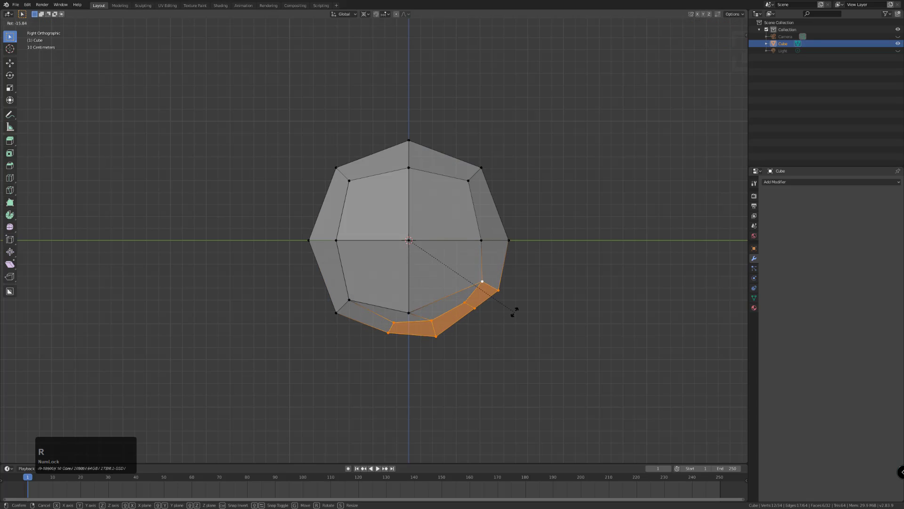
click(514, 304)
key(alt+z)
Deselect the outer back vertices and extrude the inset bottom faces down and backward as a long neck
key(alt+z)
key(b)
middle_drag(504, 261, 482, 303)
key(alt+z)
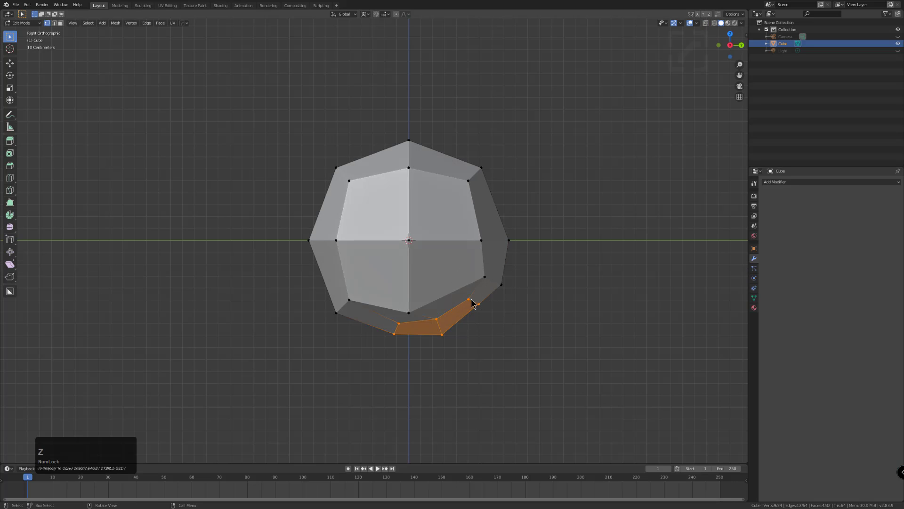
key(e)
click(569, 410)
scroll(515, 358, down, 1)
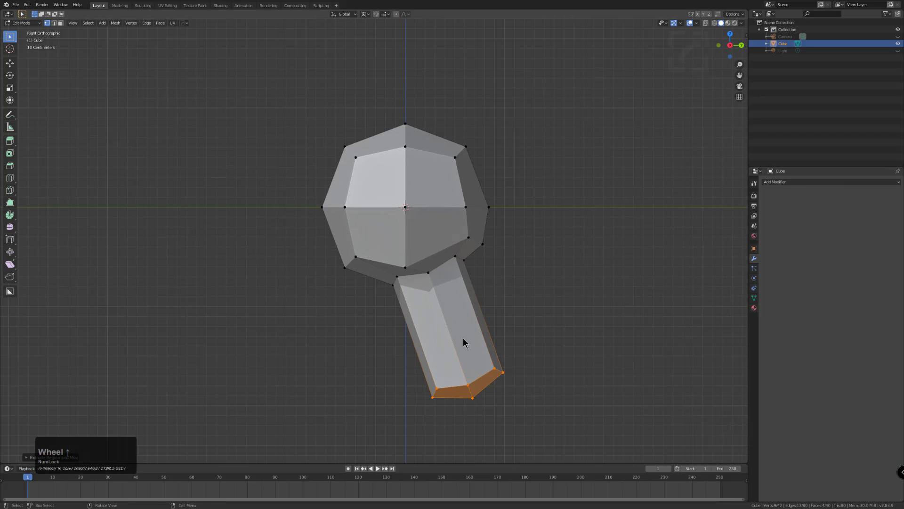
Add a centred loop cut around the middle of the neck extrusion
middle_drag(469, 347, 535, 339)
key(ctrl+r)
click(412, 360)
right_click(368, 356)
middle_drag(367, 357, 411, 367)
Select the side faces of the neck's lower half and extrude them outward to form one shoulder
key(3)
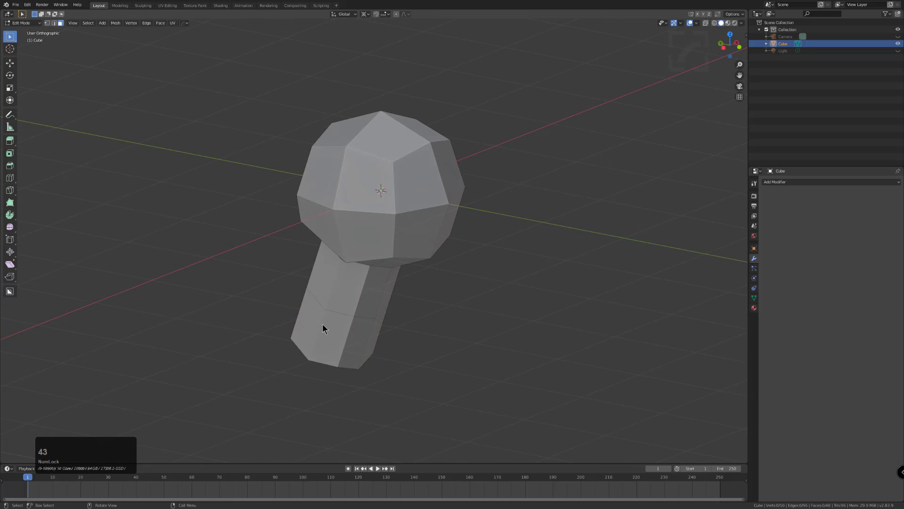
click(301, 325)
shift+click(358, 332)
key(e)
click(332, 351)
Select the edges at the bottom of the neck block and move them along the Y axis
click(352, 369)
key(2)
click(361, 366)
click(363, 365)
middle_drag(364, 365, 404, 365)
key(g)
key(y)
click(391, 383)
Mirror the mesh across X with the HardOps Symmetry option to create the opposite shoulder
key(alt+x)
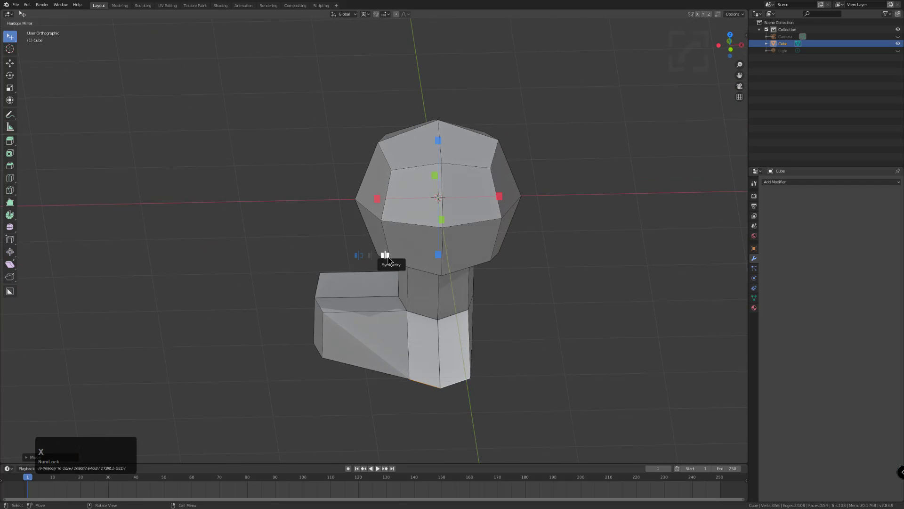
click(387, 257)
click(377, 200)
middle_drag(445, 295, 387, 371)
Select an edge beside the neck base and symmetrize the mesh across X again
key(Tab)
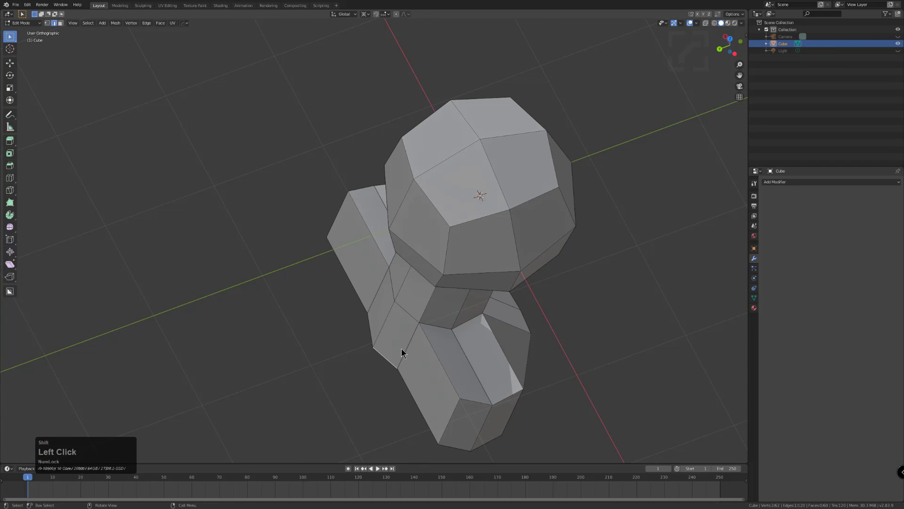
click(419, 345)
middle_drag(419, 345, 414, 340)
key(alt+x)
click(503, 241)
Edge-slide the edge where the neck meets the shoulder and symmetrize the change across X
middle_drag(503, 241, 380, 347)
key(Tab)
key(Tab)
key(g)
key(g)
click(378, 353)
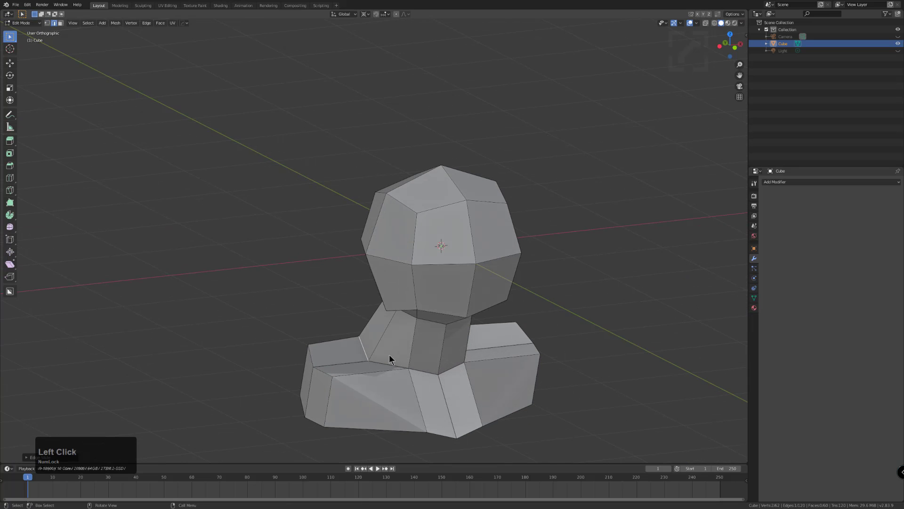
middle_drag(432, 373, 414, 383)
key(alt+x)
click(397, 289)
Add a centred loop cut around the neck, move its side edge inward and symmetrize the mesh across X
key(ctrl+r)
click(406, 387)
right_click(375, 378)
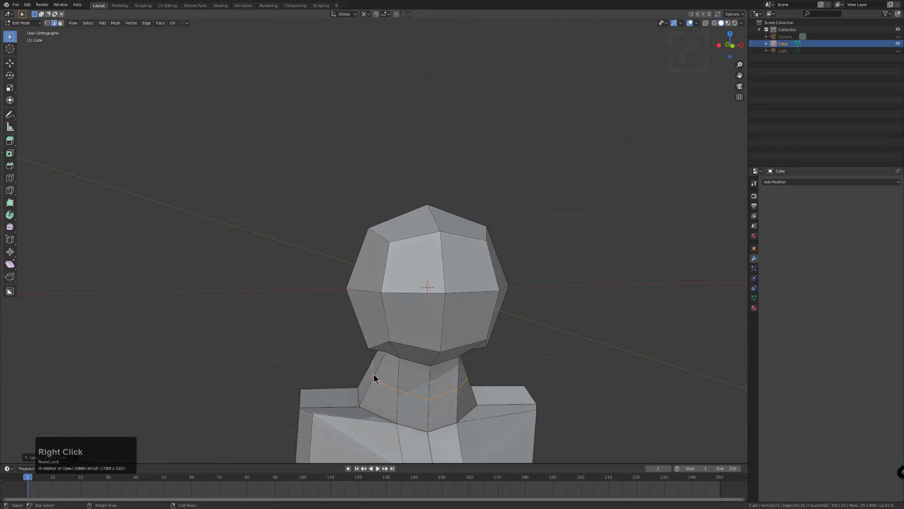
key(alt+x)
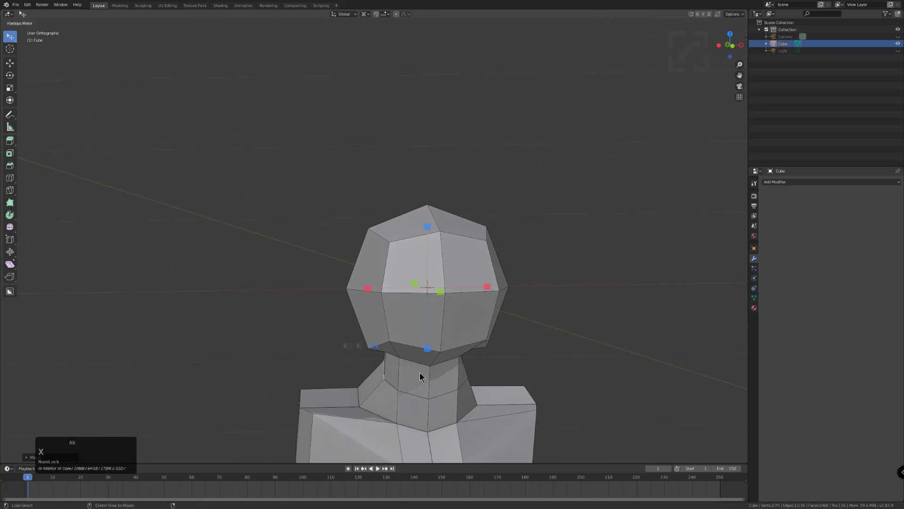
click(370, 289)
Edge-slide the front edge of the neck base down toward the chest and symmetrize the mesh across X
key(g)
key(g)
click(420, 450)
key(alt+x)
click(368, 288)
Add a centred loop cut across the shoulder between the neck and the arm end
middle_drag(413, 377, 428, 390)
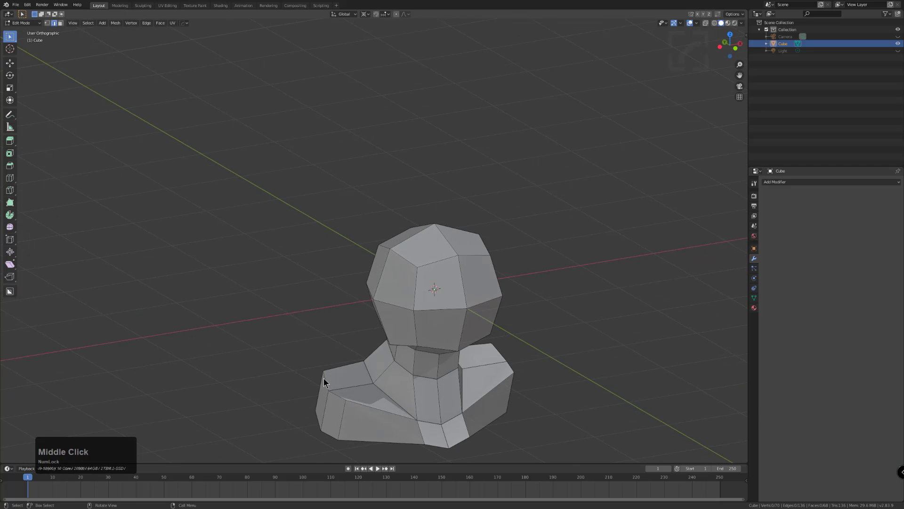
shift+click(329, 403)
key(ctrl+r)
click(376, 419)
right_click(372, 375)
Edge-slide the neck-side shoulder edge and mirror the mesh across X with a HardOps mirror modifier
key(g)
key(g)
click(374, 367)
key(alt+x)
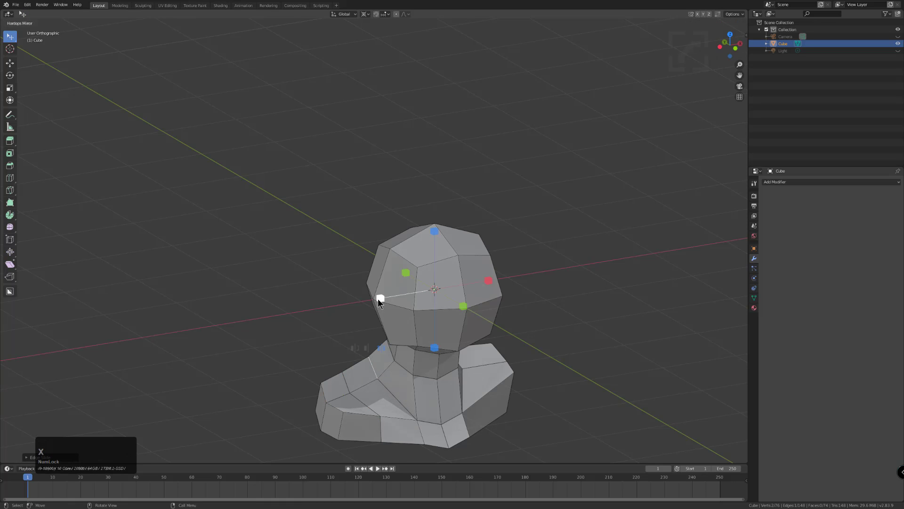
click(369, 361)
click(380, 295)
Reposition three vertices along the top of the shoulder one by one to smooth its slope
middle_drag(434, 351, 410, 361)
key(1)
click(372, 362)
click(373, 359)
key(g)
click(375, 362)
click(355, 371)
key(g)
click(358, 373)
click(339, 381)
key(g)
click(342, 384)
Reposition the vertices on the back of the shoulder to round off its upper contour
middle_drag(344, 385, 453, 393)
key(g)
click(421, 397)
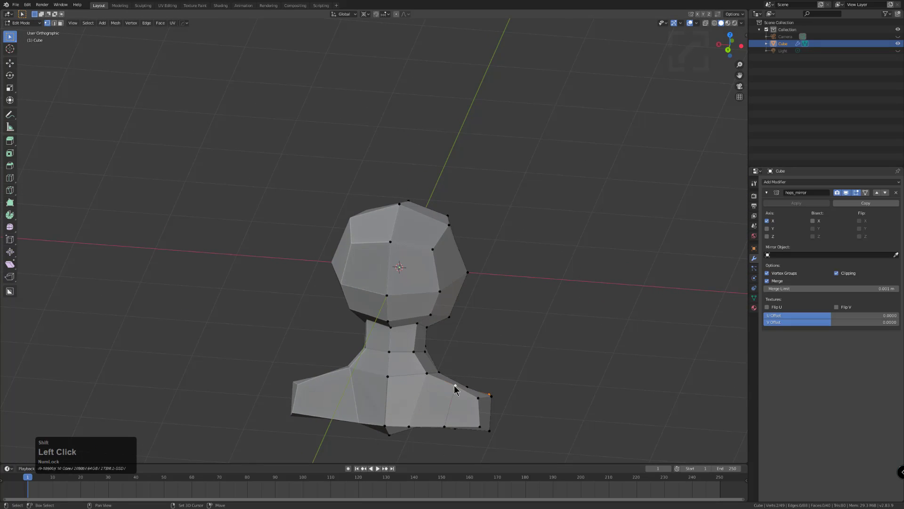
shift+click(454, 391)
key(g)
click(453, 395)
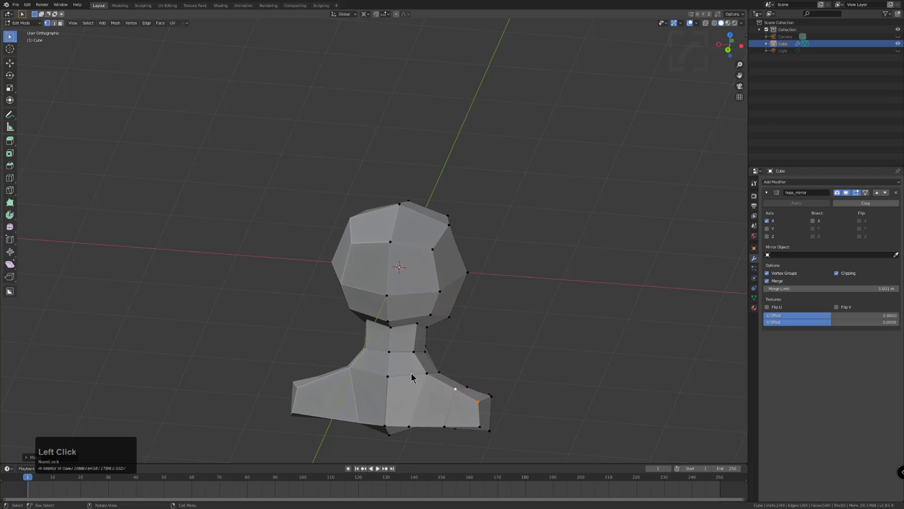
key(g)
click(443, 391)
key(g)
click(453, 395)
Reposition the vertices on the back and side of the head to make the skull narrower
middle_drag(453, 395, 452, 346)
click(444, 339)
key(g)
click(448, 337)
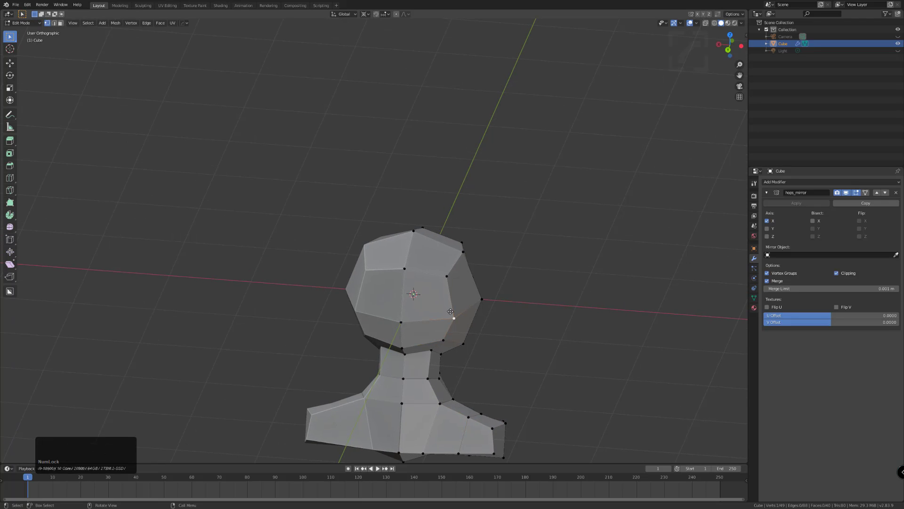
click(447, 283)
key(g)
click(453, 280)
click(480, 302)
key(g)
click(471, 313)
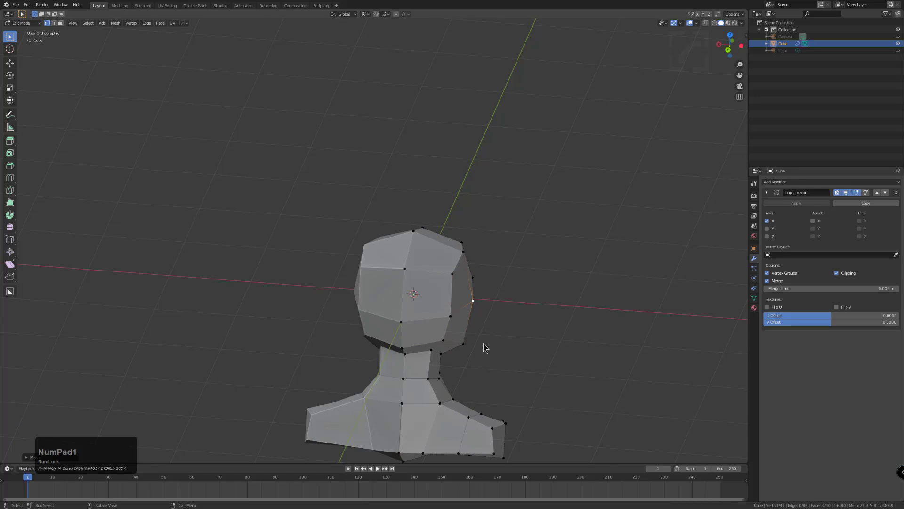
From the front, select the two vertices at the lower side of the face and move them down to shape the jaw
key(KP_1)
shift+middle_drag(442, 303, 527, 243)
click(386, 308)
shift+click(390, 305)
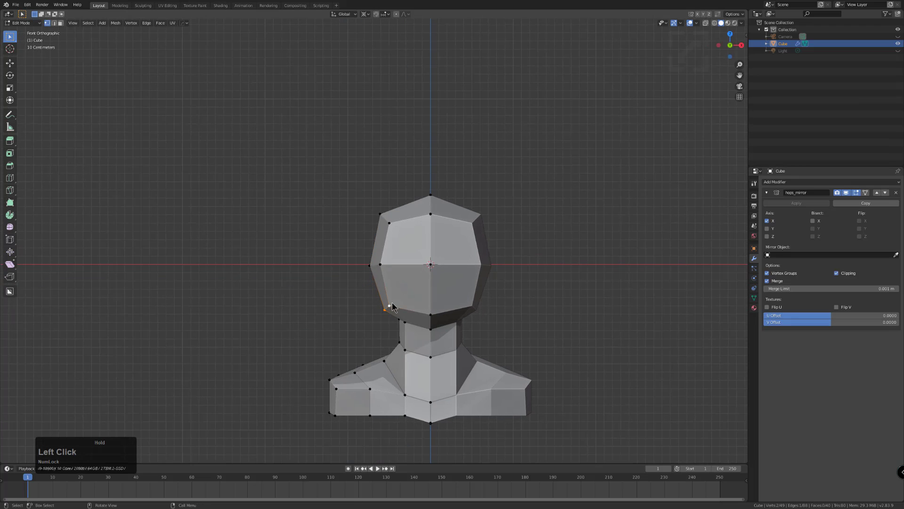
key(g)
click(420, 315)
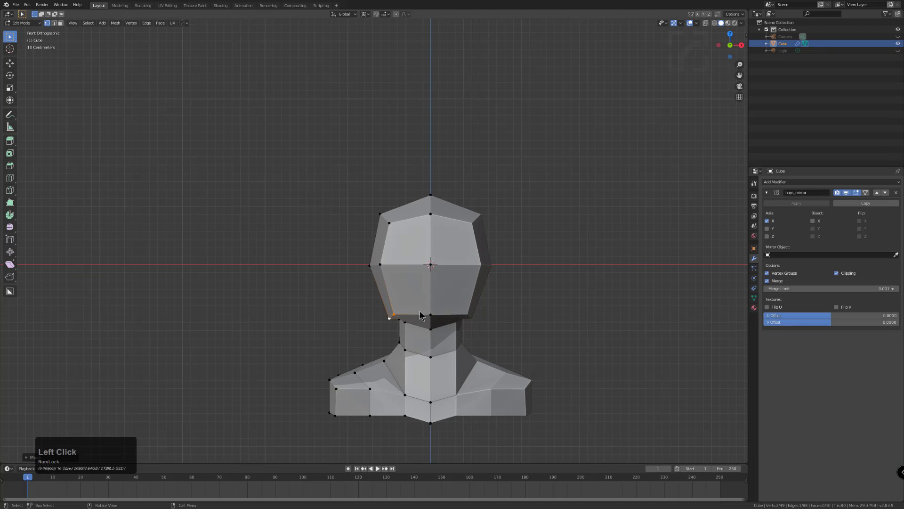
Move the selected lower face vertices down and inward to lengthen and narrow the jaw
key(g)
click(393, 368)
key(g)
click(399, 329)
middle_drag(406, 329, 452, 330)
key(g)
click(484, 331)
key(ctrl+r)
Leave mesh editing, apply the hops_mirror modifier to the bust and switch to Sculpt Mode
key(Tab)
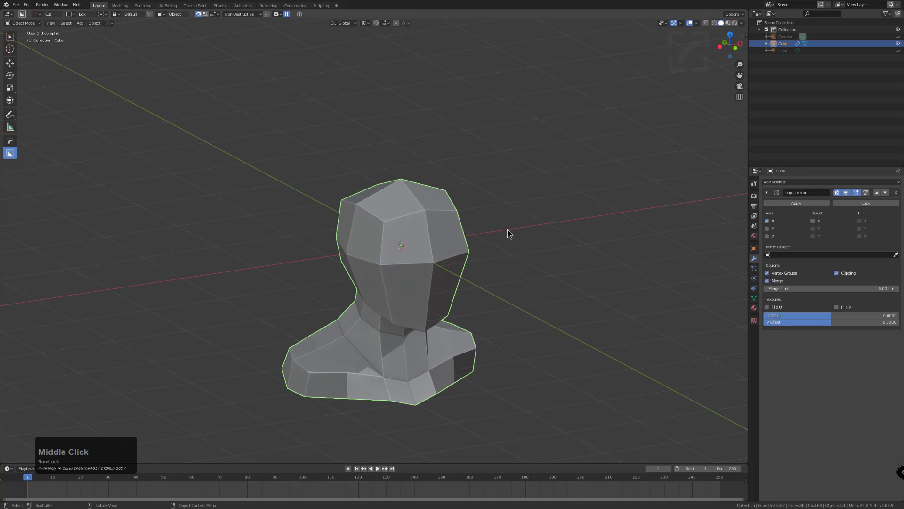
click(796, 202)
middle_drag(410, 226, 351, 223)
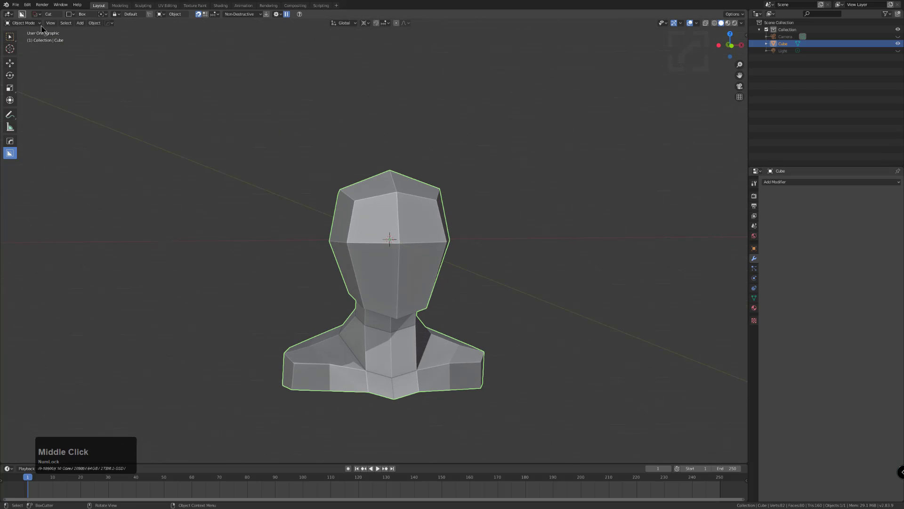
click(18, 27)
click(24, 43)
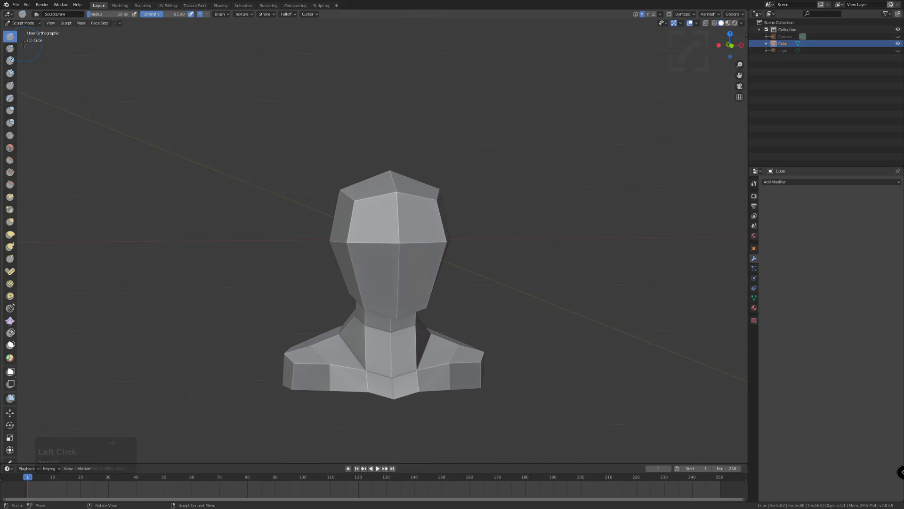
Widen the tool list so the brush names show, and choose the Grab brush
click(21, 331)
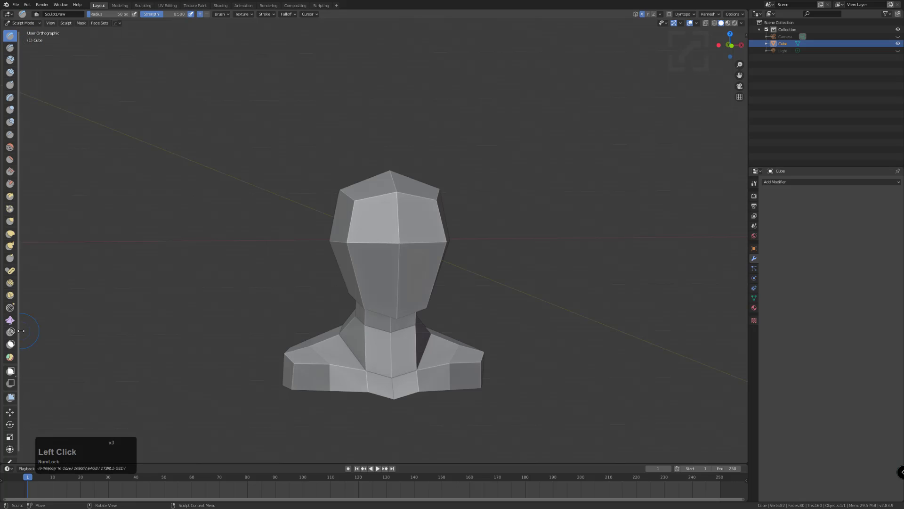
click(19, 332)
mouse_move(20, 333)
mouse_down()
mouse_move(71, 336)
mouse_move(48, 341)
mouse_move(57, 343)
mouse_up()
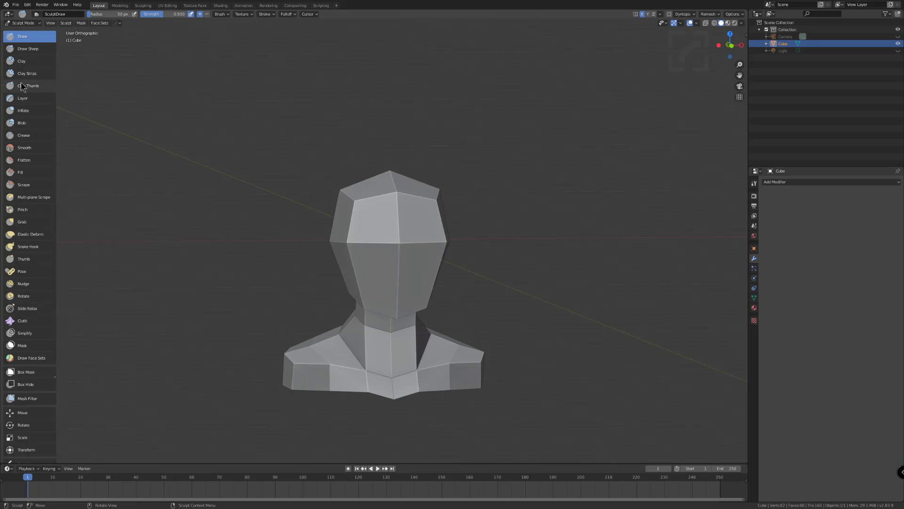
click(22, 221)
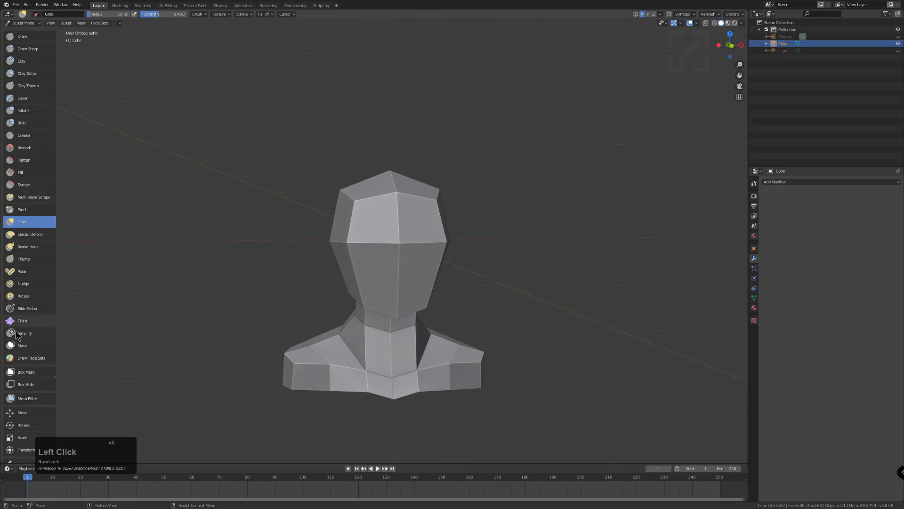
Enlarge the Grab brush and adjust the area where the neck meets the shoulder
mouse_move(325, 307)
middle_down()
mouse_move(352, 265)
mouse_move(341, 318)
mouse_move(330, 317)
middle_up()
key(bracketright)
key(bracketright)
key(bracketright)
key(bracketright)
key(bracketright)
key(bracketright)
click(360, 356)
Reduce the Grab brush and pull the side of the face inward
mouse_move(370, 354)
middle_down()
mouse_move(413, 333)
mouse_move(393, 329)
mouse_move(405, 333)
middle_up()
key(bracketleft)
key(bracketleft)
key(bracketleft)
key(bracketleft)
key(bracketleft)
key(bracketleft)
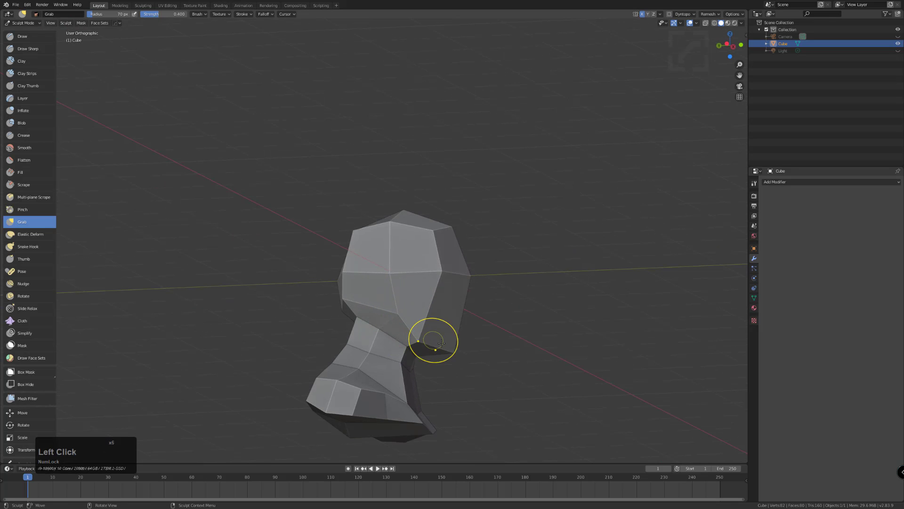
middle_drag(423, 338, 336, 326)
drag(316, 295, 354, 305)
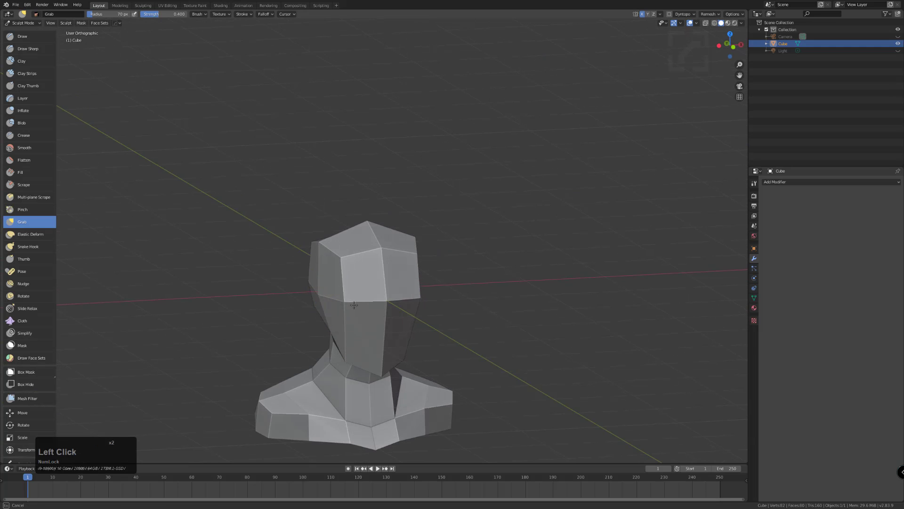
Grab the upper side corners of the head and reshape them to round off the skull
middle_drag(328, 251, 350, 232)
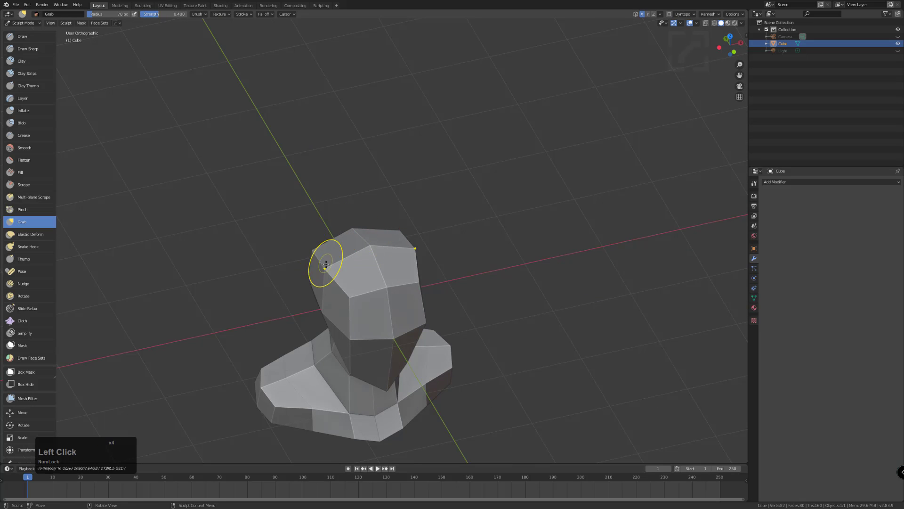
mouse_move(324, 257)
middle_down()
mouse_move(339, 256)
mouse_move(307, 246)
mouse_move(335, 261)
mouse_move(311, 273)
mouse_move(323, 262)
middle_up()
click(339, 256)
click(306, 247)
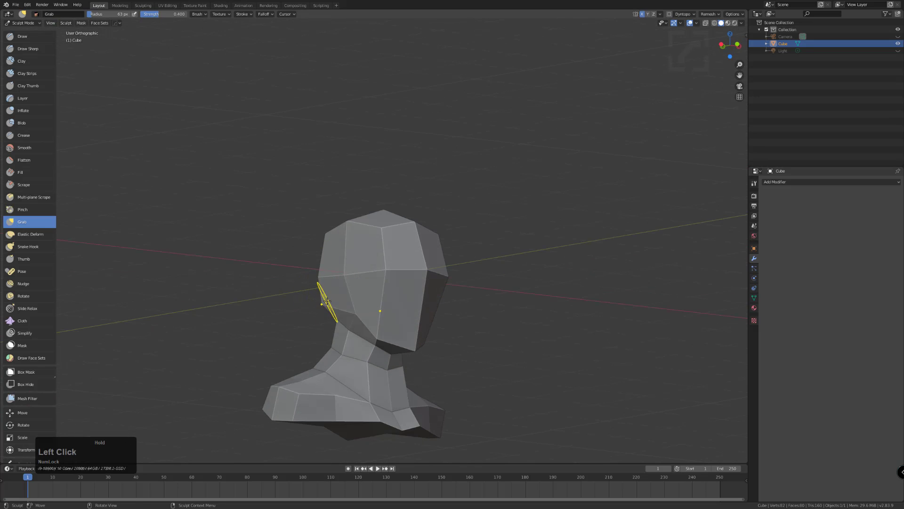
Enlarge the Grab brush to 115 px and reshape the jaw and the side of the neck
middle_drag(327, 301, 367, 311)
key(bracketright)
key(bracketright)
key(bracketright)
key(bracketright)
drag(362, 306, 363, 305)
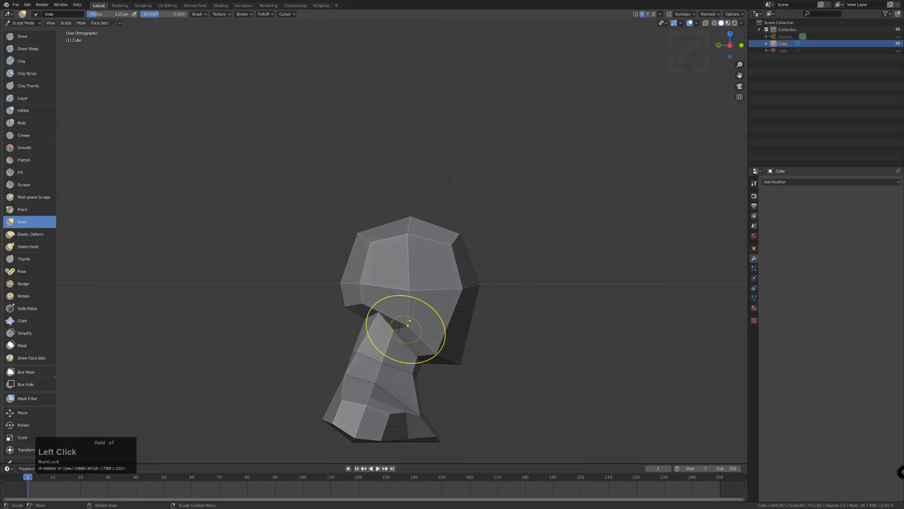
drag(404, 320, 426, 350)
mouse_move(406, 330)
middle_down()
mouse_move(339, 332)
mouse_move(304, 348)
mouse_move(323, 311)
mouse_move(321, 327)
middle_up()
click(337, 333)
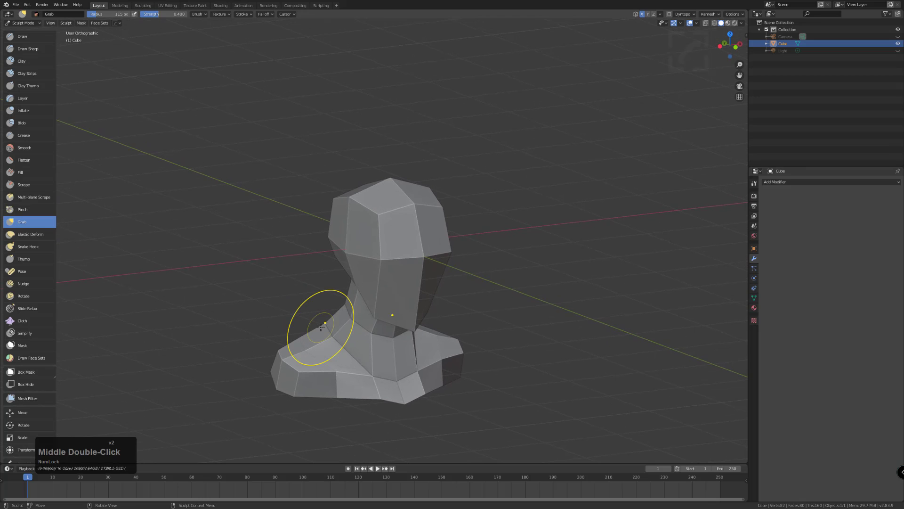
Grab the neck and upper shoulder contour in several strokes, adjusting the brush size to smooth the slope
scroll(320, 327, up, 3)
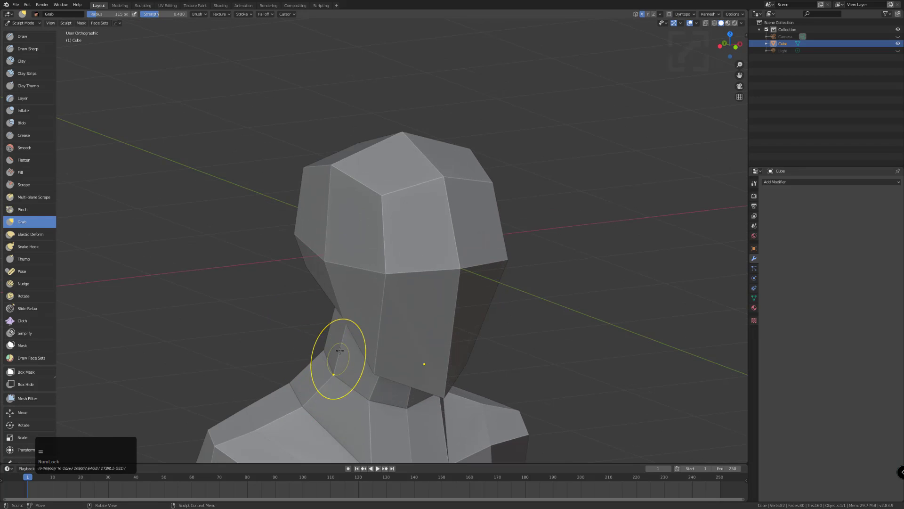
middle_drag(337, 370, 354, 222)
middle_drag(341, 335, 342, 334)
drag(325, 242, 357, 284)
key(bracketright)
key(bracketleft)
key(bracketright)
key(bracketleft)
key(bracketright)
drag(297, 281, 303, 290)
key(bracketleft)
drag(309, 304, 324, 317)
Reshape the outer part of the shoulder with a smaller Grab brush and reduce the brush size further
middle_drag(324, 317, 282, 357)
key(bracketleft)
key(bracketleft)
mouse_move(278, 360)
mouse_down()
mouse_move(274, 375)
mouse_move(306, 400)
mouse_up()
key(bracketright)
key(bracketleft)
key(bracketleft)
key(bracketleft)
key(bracketleft)
key(bracketleft)
Grab the lower front edge of the chest and the base of the neck to curve the bust's outline
mouse_move(333, 373)
middle_down()
mouse_move(395, 396)
mouse_move(412, 388)
middle_up()
click(414, 388)
mouse_move(414, 387)
mouse_down()
mouse_move(438, 403)
mouse_move(450, 393)
mouse_move(391, 391)
mouse_up()
middle_drag(336, 378, 387, 402)
key(bracketleft)
mouse_move(401, 417)
mouse_down()
mouse_move(390, 422)
mouse_move(461, 356)
mouse_up()
middle_drag(466, 356, 460, 327)
drag(460, 327, 464, 337)
Round off the outer end of the shoulder with the Grab brush
middle_drag(464, 337, 359, 343)
key(bracketright)
click(268, 425)
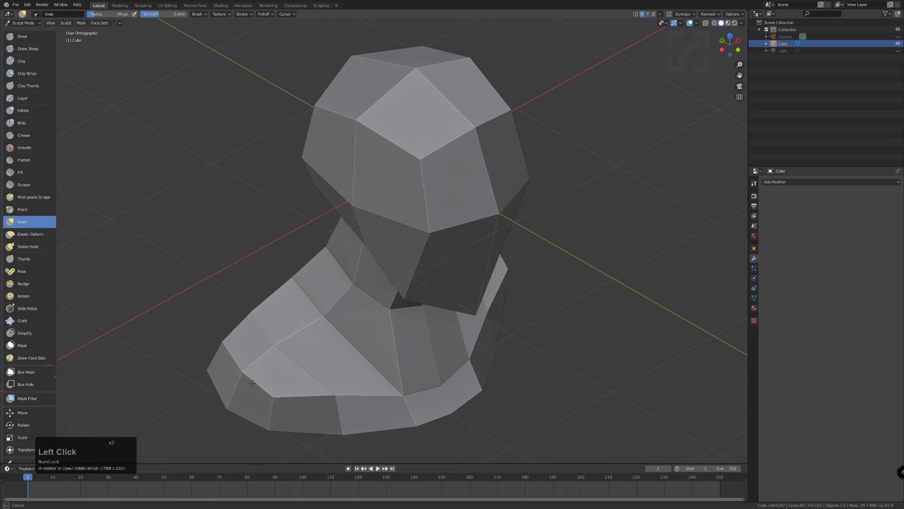
middle_drag(284, 351, 251, 313)
key(bracketleft)
click(311, 305)
Shrink the Grab brush to 64 px and make small corrections around the shoulder and neck
mouse_move(311, 304)
middle_down()
mouse_move(339, 293)
mouse_move(292, 283)
mouse_move(306, 282)
mouse_move(316, 255)
mouse_move(372, 279)
mouse_move(414, 283)
middle_up()
key(f)
click(294, 305)
key(bracketleft)
key(bracketleft)
key(bracketleft)
click(316, 255)
key(bracketleft)
key(bracketleft)
key(bracketleft)
key(bracketleft)
key(bracketleft)
key(bracketleft)
key(bracketleft)
key(bracketleft)
key(bracketleft)
mouse_move(411, 249)
middle_down()
mouse_move(384, 262)
mouse_move(389, 268)
mouse_move(372, 298)
mouse_move(311, 287)
mouse_move(279, 292)
mouse_move(364, 341)
mouse_move(353, 331)
middle_up()
key(bracketleft)
scroll(346, 291, down, 2)
Try remeshing the bust with a voxel size of 0.1 m and undo it
click(666, 12)
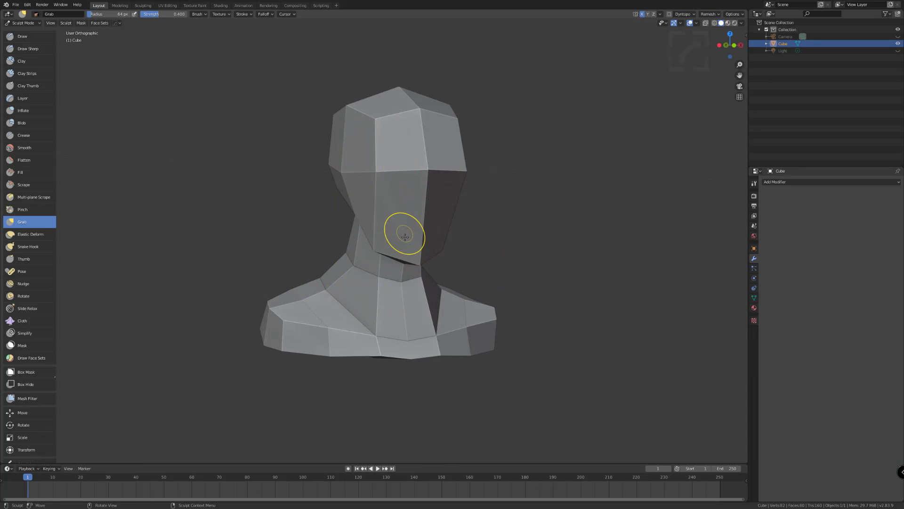
mouse_move(382, 203)
middle_down()
mouse_move(403, 182)
mouse_move(411, 187)
middle_up()
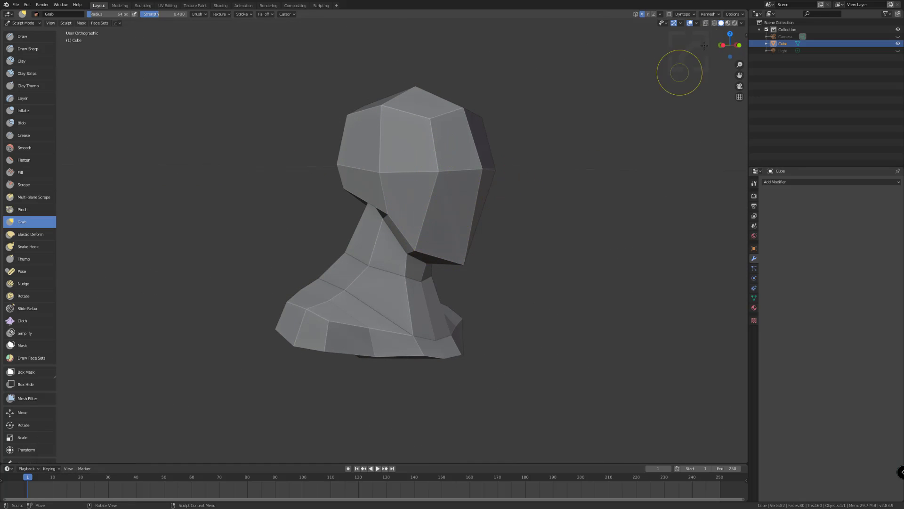
click(707, 14)
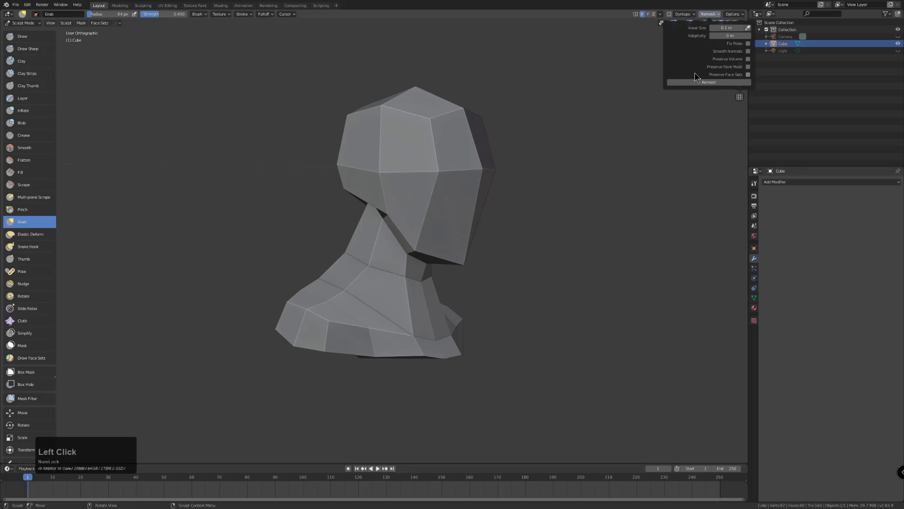
mouse_move(338, 301)
middle_down()
mouse_move(251, 303)
mouse_move(296, 351)
mouse_move(364, 335)
mouse_move(306, 359)
mouse_move(309, 351)
middle_up()
key(ctrl+z)
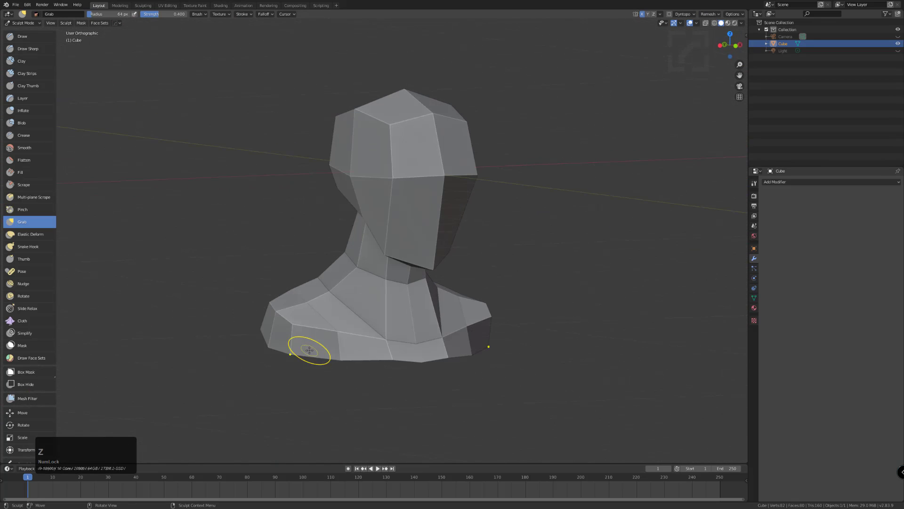
Set a smaller voxel size and remesh the bust into a finer mesh
click(709, 14)
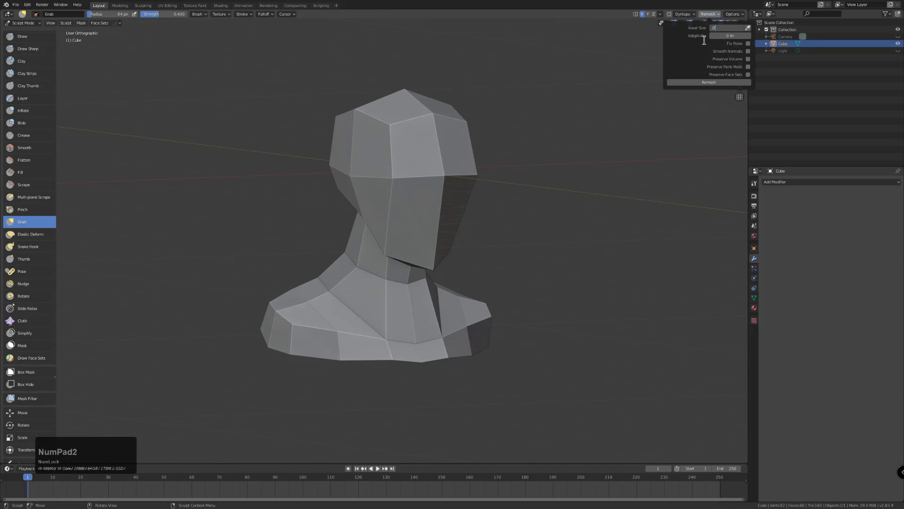
key(Escape)
click(709, 82)
middle_click(349, 264)
middle_drag(349, 264, 383, 242)
Smooth the remeshed forehead and the front of the face down to the chin
shift+click(385, 152)
click(385, 152)
click(382, 141)
click(379, 125)
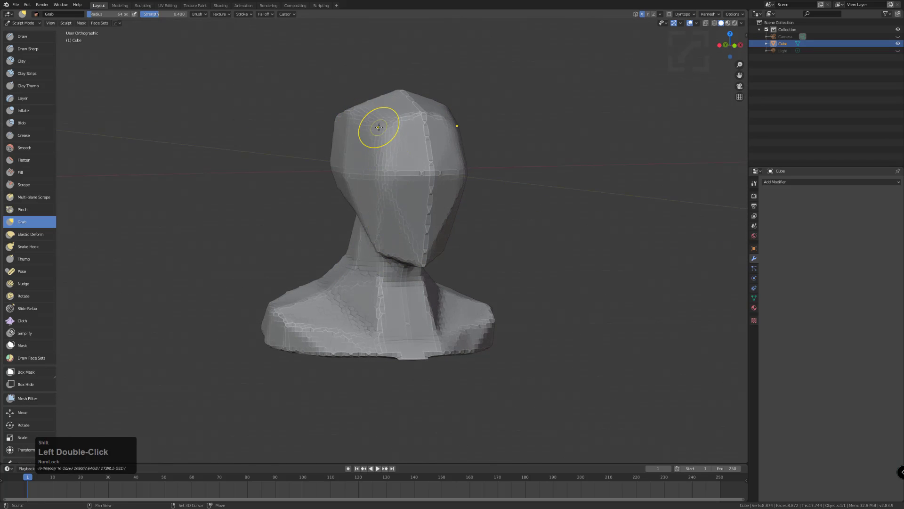
middle_drag(379, 125, 385, 163)
mouse_move(406, 145)
shift+mouse_down()
mouse_move(428, 209)
mouse_move(385, 116)
shift+mouse_up()
mouse_move(386, 117)
shift+mouse_down()
mouse_move(425, 181)
mouse_move(382, 116)
shift+mouse_up()
mouse_move(382, 117)
shift+mouse_down()
mouse_move(432, 196)
mouse_move(403, 174)
shift+mouse_up()
mouse_move(404, 174)
shift+mouse_down()
mouse_move(386, 191)
mouse_move(399, 137)
mouse_move(359, 152)
mouse_move(373, 188)
mouse_move(368, 165)
mouse_move(400, 188)
mouse_move(433, 247)
shift+mouse_up()
shift+drag(383, 233, 404, 238)
shift+drag(407, 238, 386, 236)
Smooth the side of the head from the temple down to the jaw
middle_drag(400, 228, 405, 186)
shift+drag(430, 202, 428, 247)
mouse_move(435, 185)
middle_down()
mouse_move(449, 244)
mouse_move(440, 228)
middle_up()
shift+drag(402, 157, 409, 207)
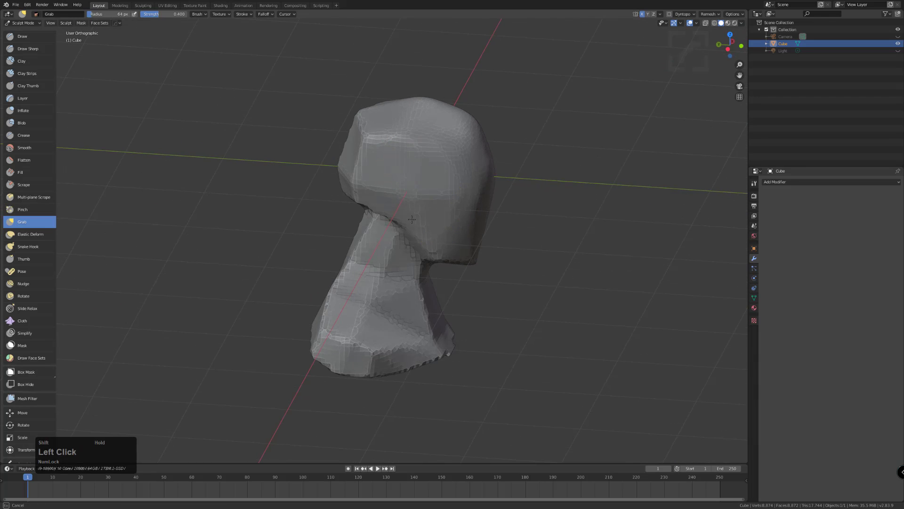
Smooth the back and rear sides of the skull
middle_drag(417, 201, 390, 151)
shift+drag(389, 151, 386, 176)
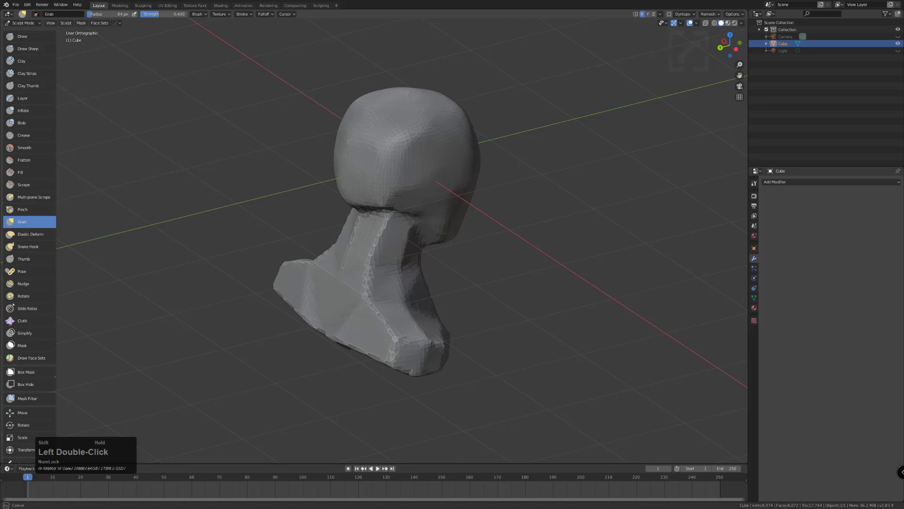
shift+drag(393, 143, 393, 177)
middle_drag(394, 162, 402, 148)
shift+drag(458, 143, 453, 203)
shift+drag(404, 116, 394, 132)
Smooth the edges under the jaw and down the side of the neck
middle_drag(395, 132, 384, 204)
shift+drag(402, 228, 429, 255)
middle_drag(416, 255, 385, 268)
shift+drag(386, 268, 387, 280)
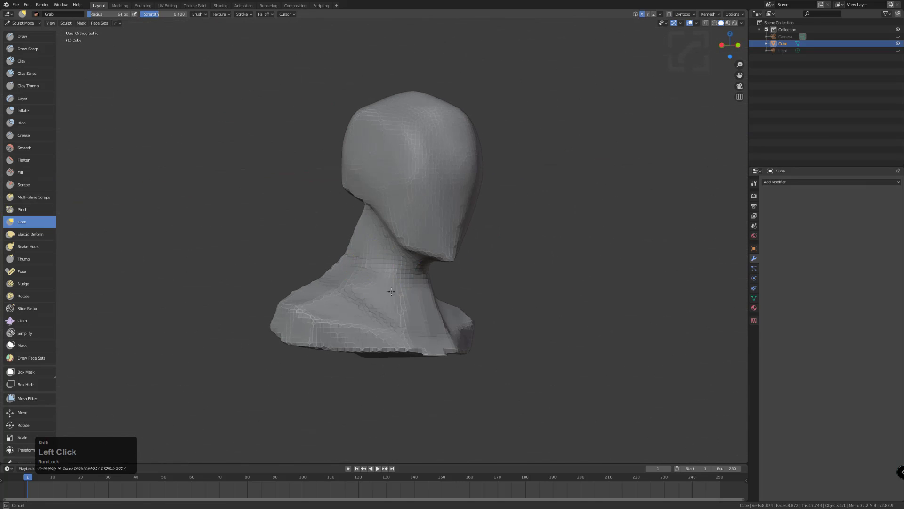
Smooth the top of the shoulder and the front of the chest
middle_drag(359, 240, 338, 293)
mouse_move(336, 284)
shift+mouse_down()
mouse_move(294, 291)
mouse_move(301, 333)
shift+mouse_up()
shift+drag(400, 371, 351, 362)
middle_drag(350, 362, 381, 317)
shift+drag(381, 317, 401, 315)
shift+drag(400, 315, 411, 317)
Smooth the transition between the back of the head and the neck
mouse_move(412, 317)
middle_down()
mouse_move(414, 259)
mouse_move(384, 225)
middle_up()
mouse_move(383, 224)
shift+mouse_down()
mouse_move(355, 199)
mouse_move(401, 202)
shift+mouse_up()
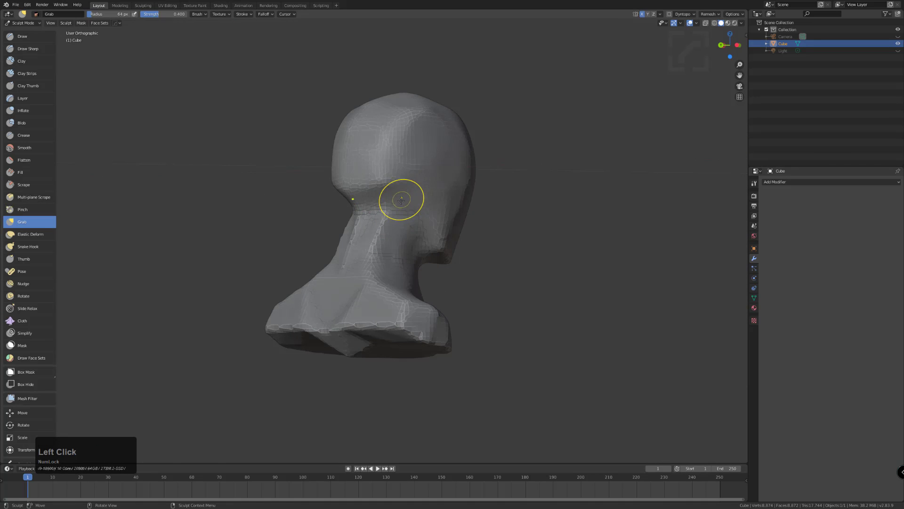
middle_drag(402, 201, 383, 196)
mouse_move(383, 196)
shift+mouse_down()
mouse_move(414, 196)
mouse_move(381, 223)
shift+mouse_up()
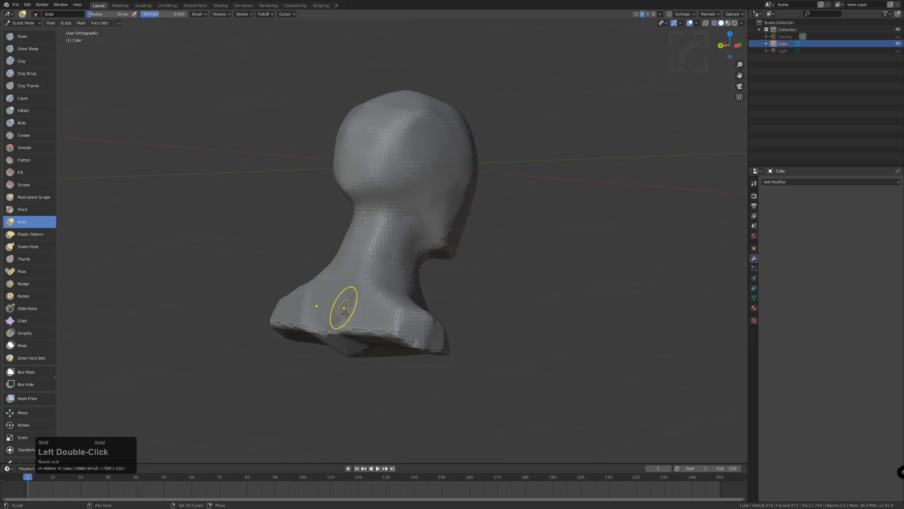
Smooth the jagged lower edge of the bust around the back and shoulders
middle_drag(349, 304, 349, 349)
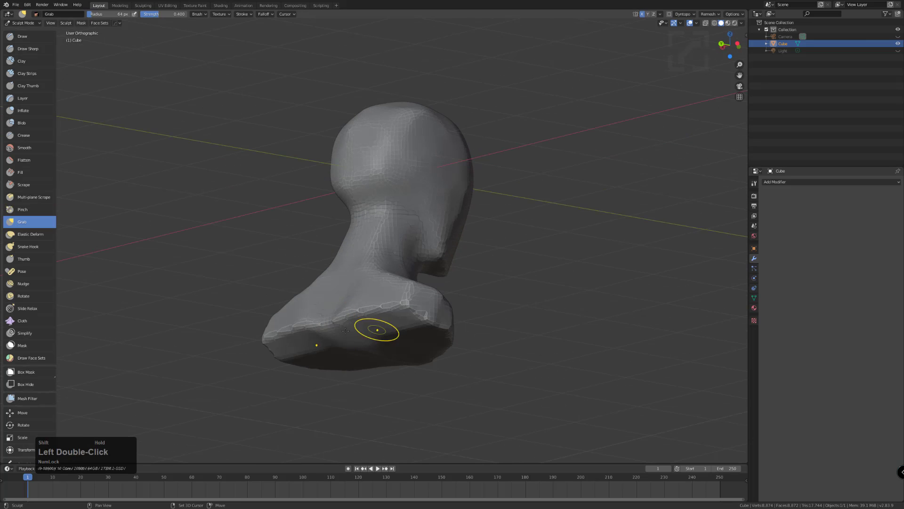
shift+drag(349, 313, 413, 328)
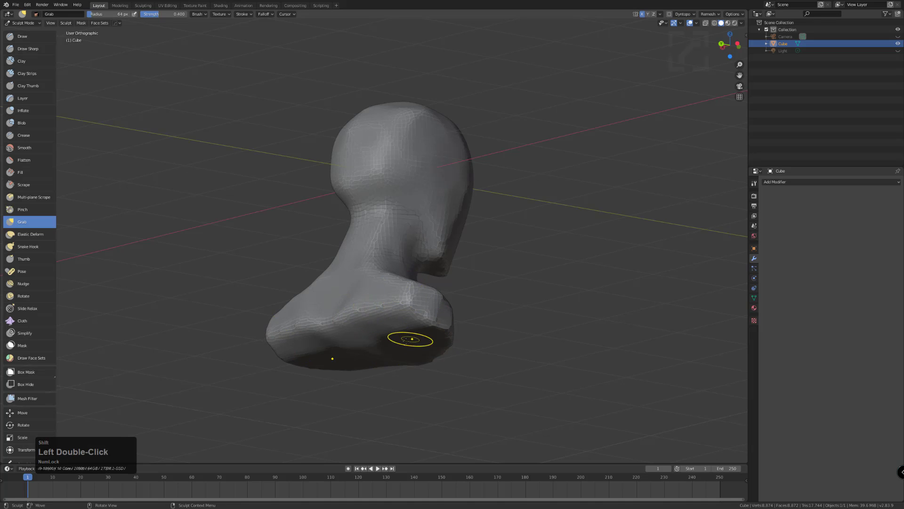
middle_drag(406, 340, 356, 310)
shift+drag(330, 292, 340, 335)
shift+drag(355, 365, 395, 376)
mouse_move(395, 376)
middle_down()
mouse_move(313, 353)
mouse_move(339, 329)
mouse_move(335, 342)
middle_up()
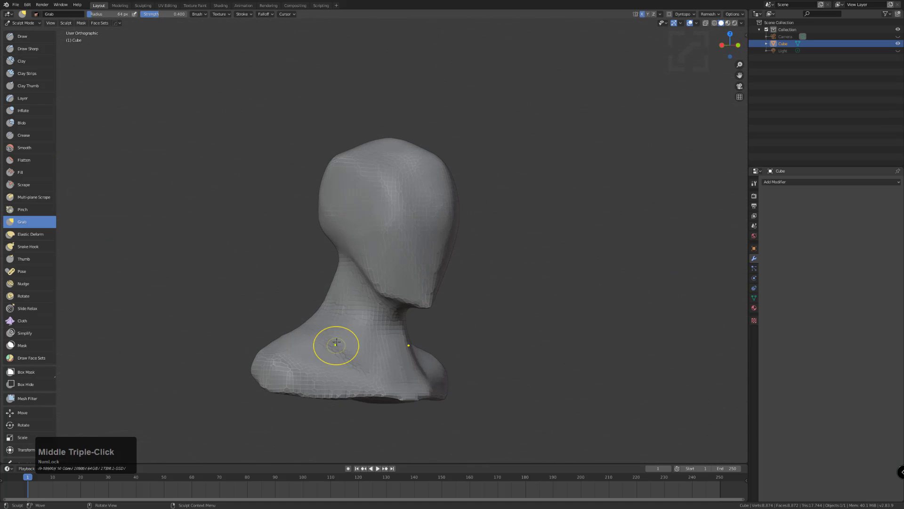
Smooth the jawline and chin, and round the upper corners of the skull
shift+drag(412, 298, 427, 299)
shift+drag(427, 300, 384, 279)
middle_drag(383, 278, 360, 339)
shift+drag(355, 178, 333, 178)
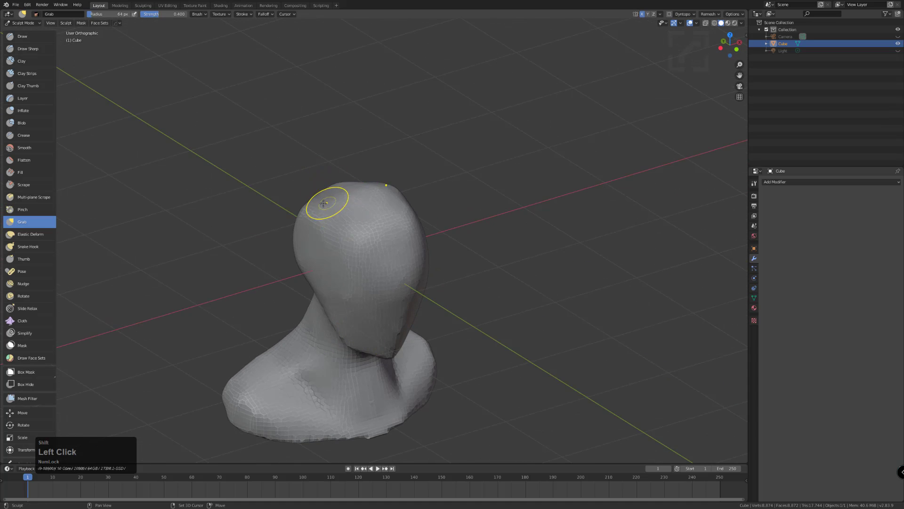
mouse_move(310, 215)
shift+mouse_down()
mouse_move(326, 182)
mouse_move(312, 202)
shift+mouse_up()
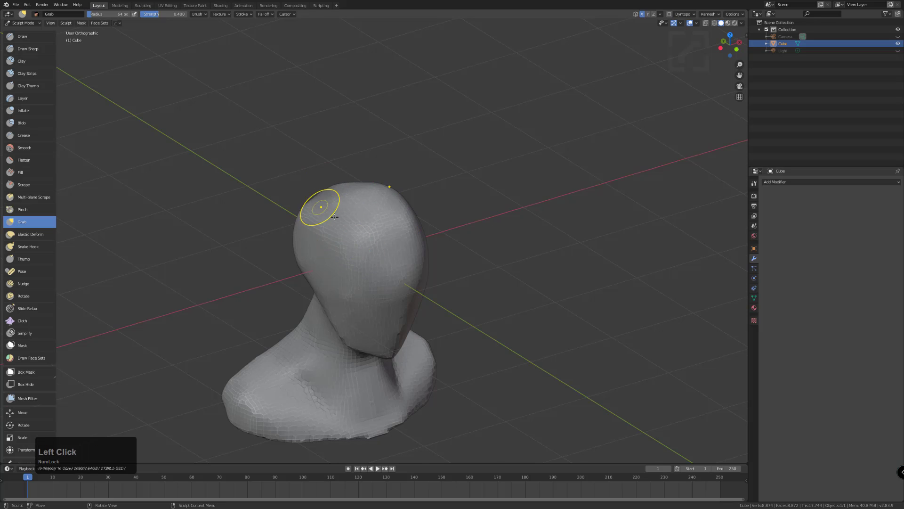
Smooth the side of the forehead, the temple and the upper cheek of the head
middle_drag(312, 202, 326, 210)
mouse_move(327, 210)
shift+mouse_down()
mouse_move(312, 216)
mouse_move(351, 260)
shift+mouse_up()
shift+drag(351, 260, 362, 269)
shift+drag(363, 270, 372, 277)
mouse_move(372, 276)
middle_down()
mouse_move(317, 256)
mouse_move(322, 225)
middle_up()
mouse_move(328, 227)
shift+mouse_down()
mouse_move(355, 273)
mouse_move(385, 278)
shift+mouse_up()
mouse_move(386, 285)
shift+mouse_down()
mouse_move(389, 311)
mouse_move(365, 282)
shift+mouse_up()
mouse_move(327, 279)
middle_down()
mouse_move(221, 266)
mouse_move(305, 275)
mouse_move(283, 272)
mouse_move(319, 252)
mouse_move(333, 291)
middle_up()
middle_drag(305, 311, 333, 298)
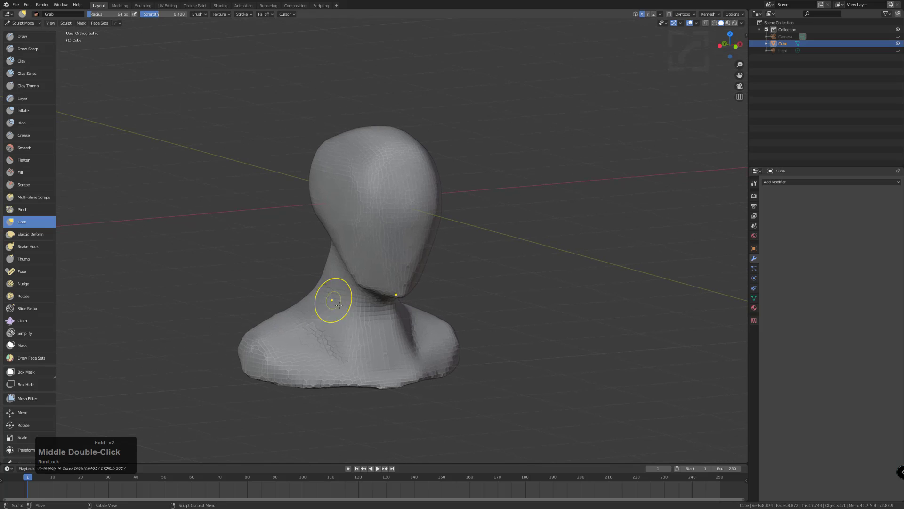
Enable dynamic topology and lay the first Clay Strips strokes across the forehead
click(23, 74)
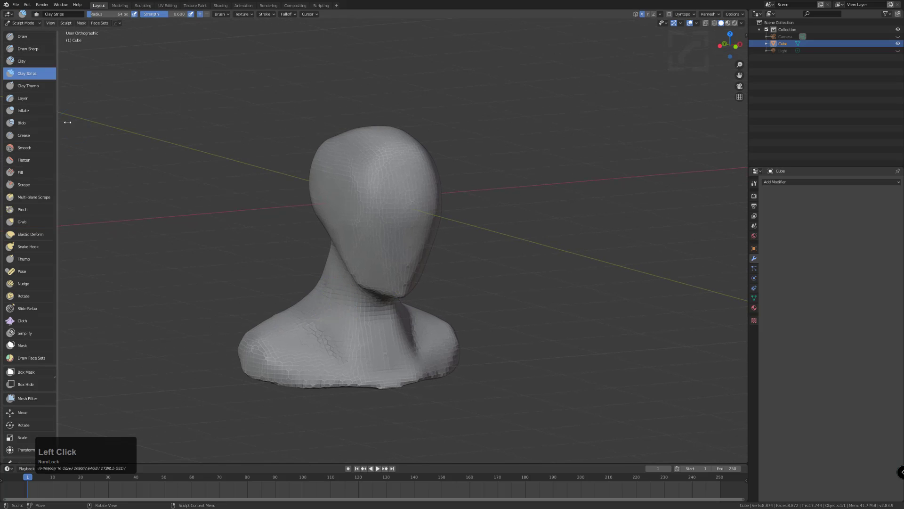
mouse_move(329, 301)
middle_down()
mouse_move(365, 296)
mouse_move(313, 293)
middle_up()
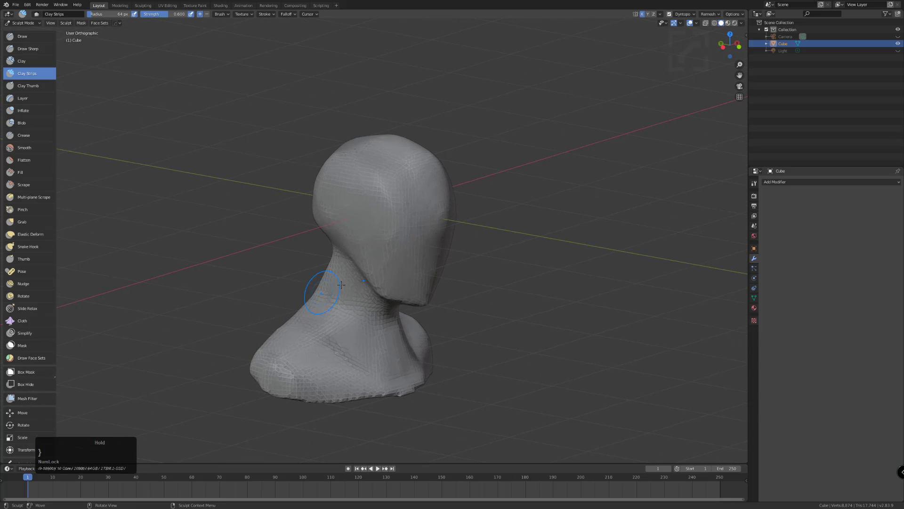
scroll(383, 263, up, 5)
mouse_move(393, 282)
middle_down()
mouse_move(375, 257)
mouse_move(390, 249)
mouse_move(379, 179)
middle_up()
key(f)
click(376, 245)
key(f)
click(373, 169)
drag(374, 169, 450, 134)
Extend the Clay Strips build-up over the front of the face, forming a raised panel from the forehead toward the mouth
key(f)
click(375, 179)
mouse_move(376, 179)
mouse_down()
mouse_move(473, 150)
mouse_move(415, 249)
mouse_move(471, 207)
mouse_move(448, 204)
mouse_up()
middle_drag(448, 204, 405, 203)
key(f)
click(400, 202)
mouse_move(400, 203)
mouse_down()
mouse_move(452, 188)
mouse_move(395, 214)
mouse_move(466, 188)
mouse_move(400, 226)
mouse_move(448, 184)
mouse_move(403, 145)
mouse_up()
middle_drag(403, 145, 413, 203)
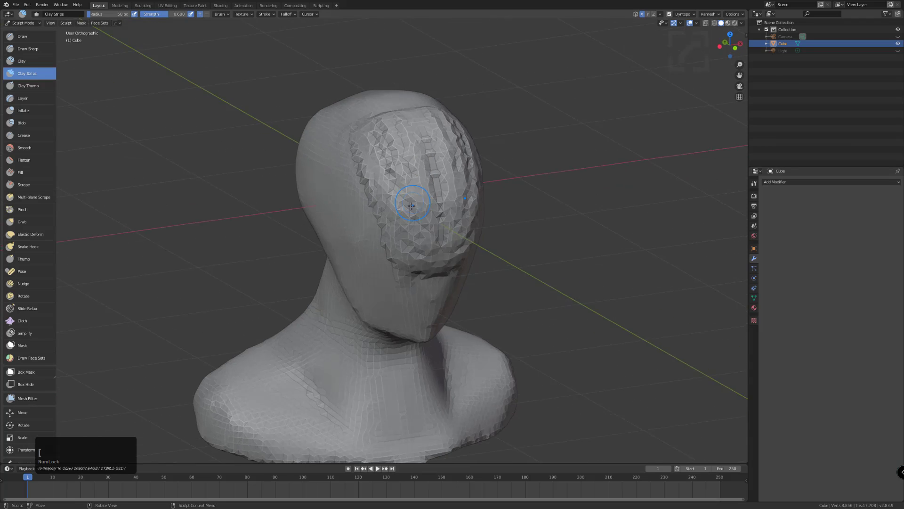
Fill and even out the raised face panel with broad, then narrower Clay Strips strokes
mouse_move(375, 178)
middle_down()
mouse_move(391, 155)
mouse_move(400, 179)
middle_up()
key(bracketright)
key(bracketright)
key(bracketright)
key(bracketright)
key(bracketright)
mouse_move(400, 179)
mouse_down()
mouse_move(467, 211)
mouse_move(435, 187)
mouse_up()
key(bracketleft)
key(bracketleft)
key(bracketleft)
key(bracketleft)
key(bracketleft)
middle_drag(442, 211, 415, 191)
mouse_move(415, 190)
mouse_down()
mouse_move(414, 162)
mouse_move(447, 278)
mouse_move(410, 156)
mouse_move(452, 150)
mouse_move(438, 234)
mouse_move(446, 286)
mouse_up()
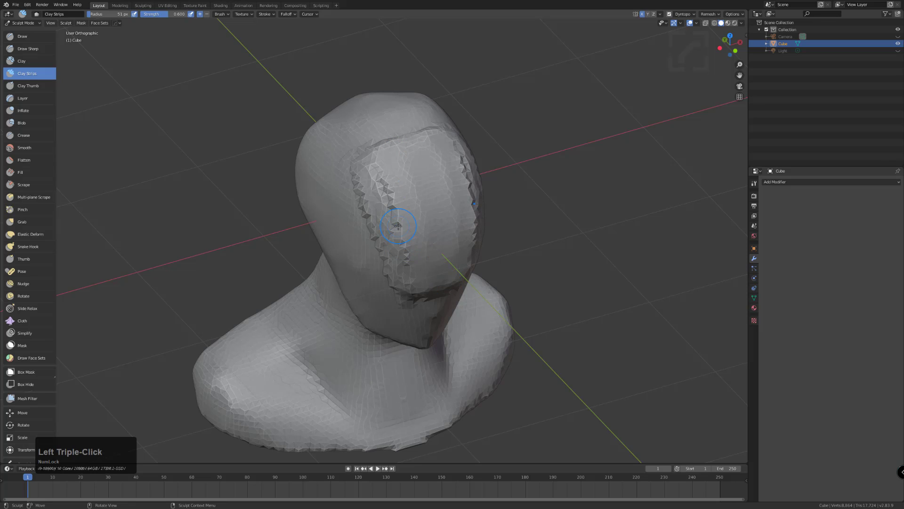
Switch dynamic topology to Brush Detail with Subdivide Edges using Toggle Brush, and add a clay strip along the face panel's side
key(q)
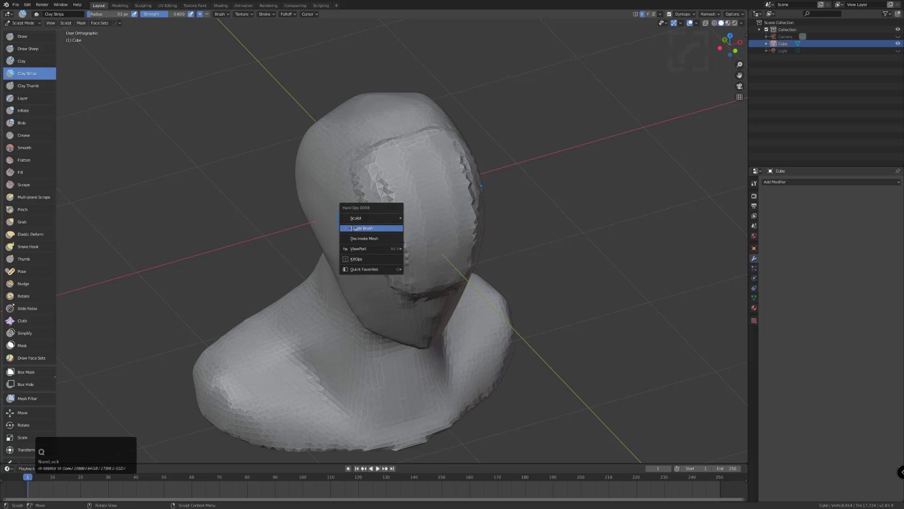
click(679, 15)
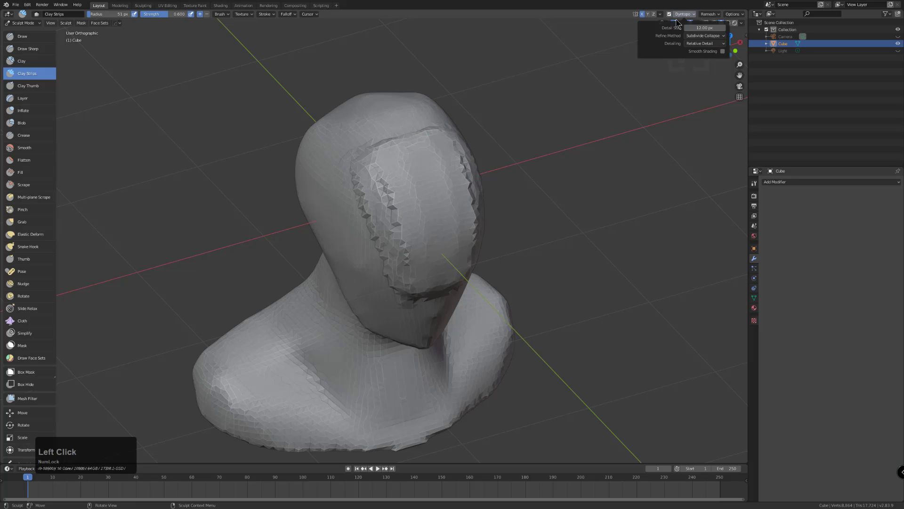
click(697, 37)
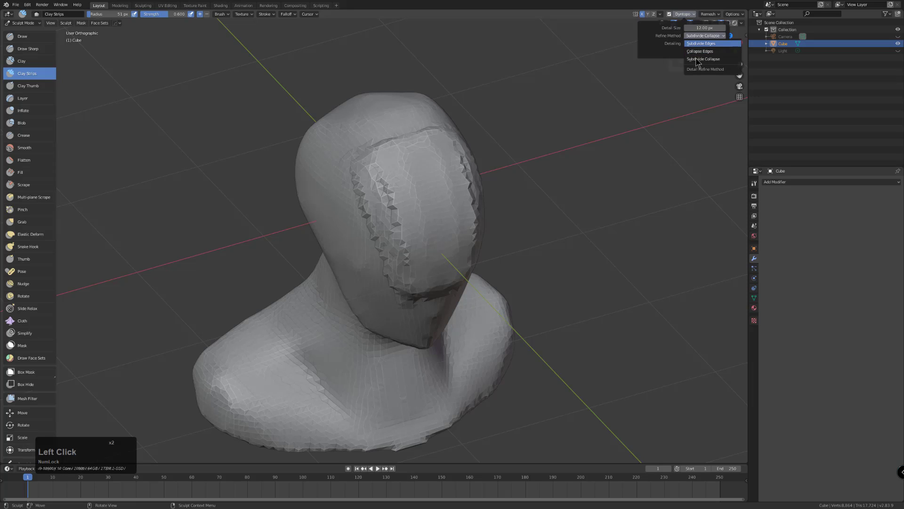
click(703, 43)
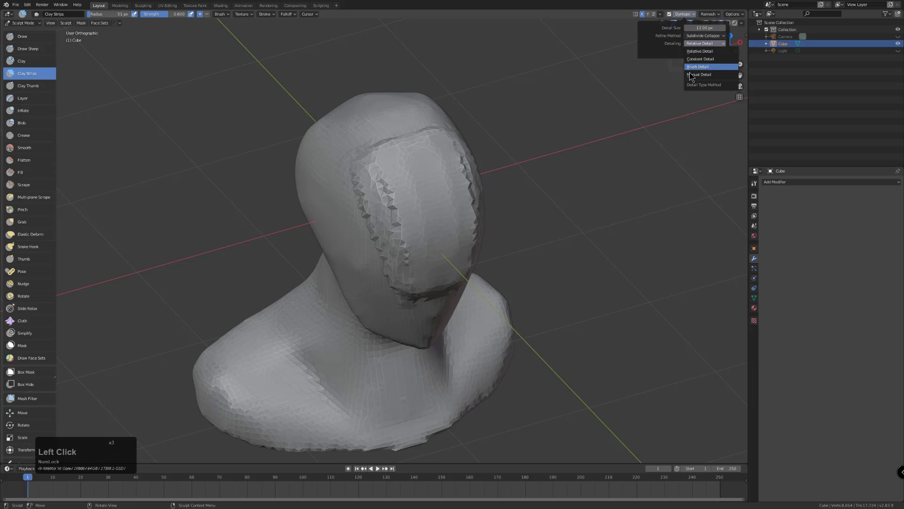
key(q)
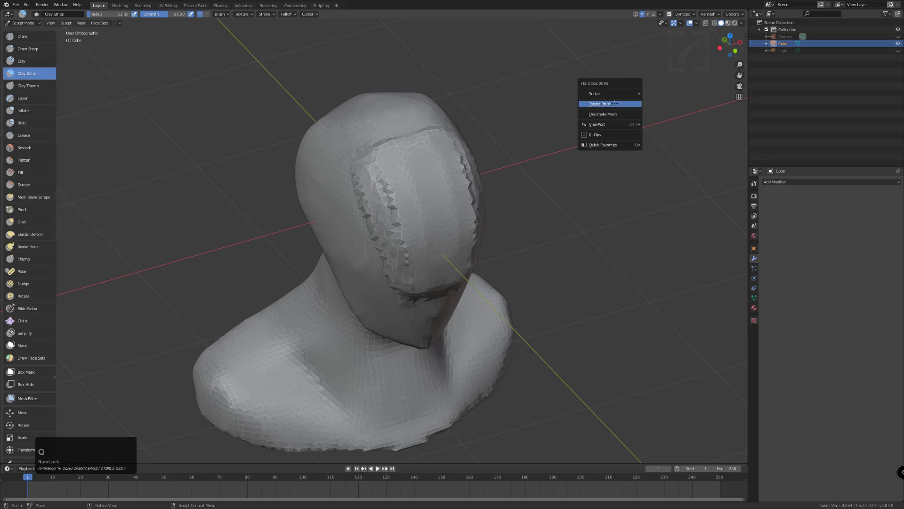
click(621, 101)
click(685, 15)
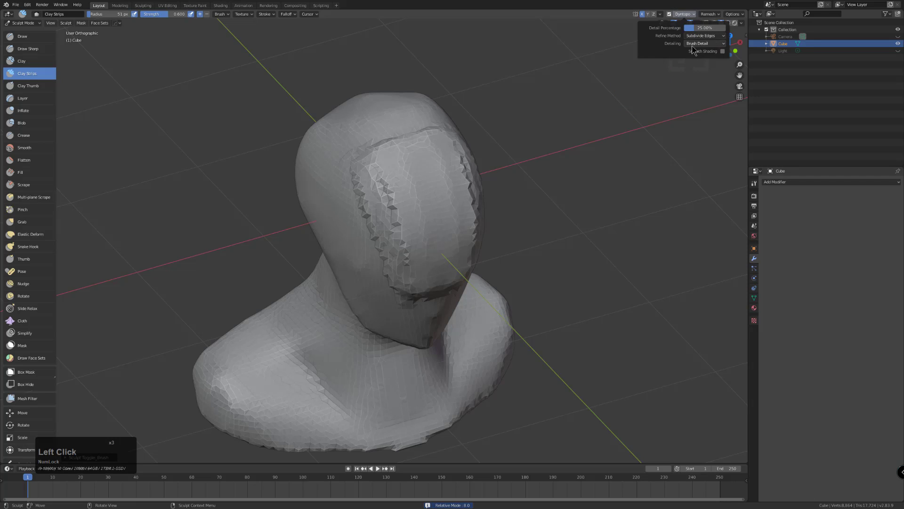
mouse_move(391, 178)
mouse_down()
mouse_move(394, 219)
mouse_move(370, 173)
mouse_up()
middle_drag(370, 174, 387, 189)
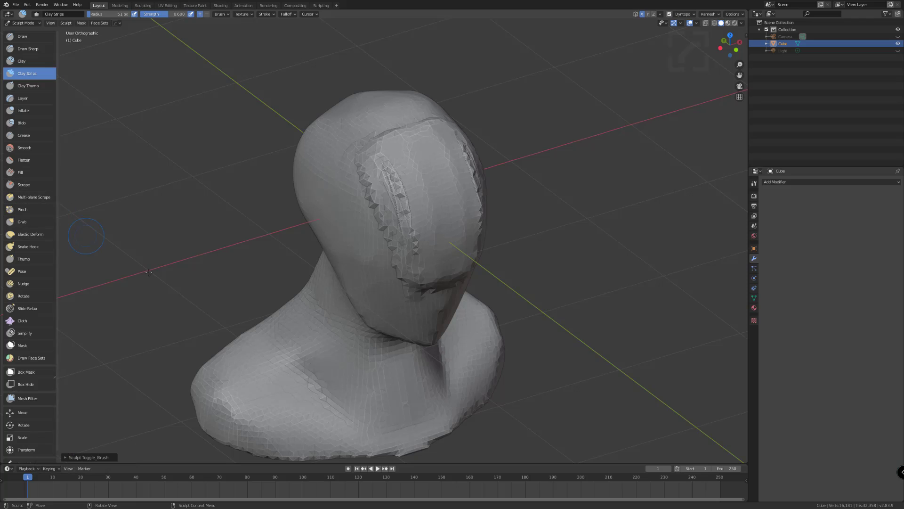
Scrape the jagged strip along the side of the face panel with an enlarged Scrape brush
click(23, 185)
middle_drag(291, 286, 336, 276)
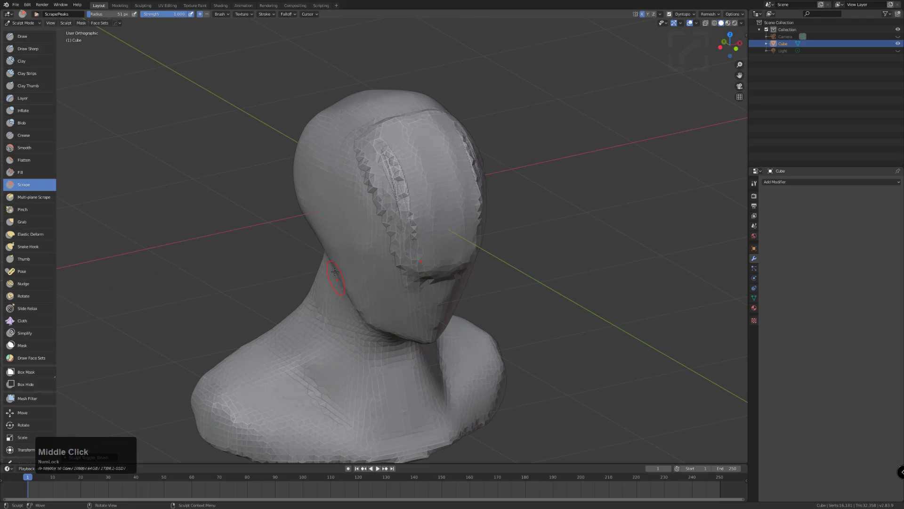
key(bracketright)
key(bracketright)
key(bracketright)
mouse_move(377, 151)
mouse_down()
mouse_move(409, 212)
mouse_move(376, 147)
mouse_move(406, 230)
mouse_move(382, 143)
mouse_move(403, 212)
mouse_up()
Flatten the central surface of the face panel with the Scrape brush at a 113 px radius
key(bracketright)
key(bracketright)
key(bracketright)
key(bracketright)
key(bracketright)
middle_drag(397, 176, 403, 149)
click(403, 147)
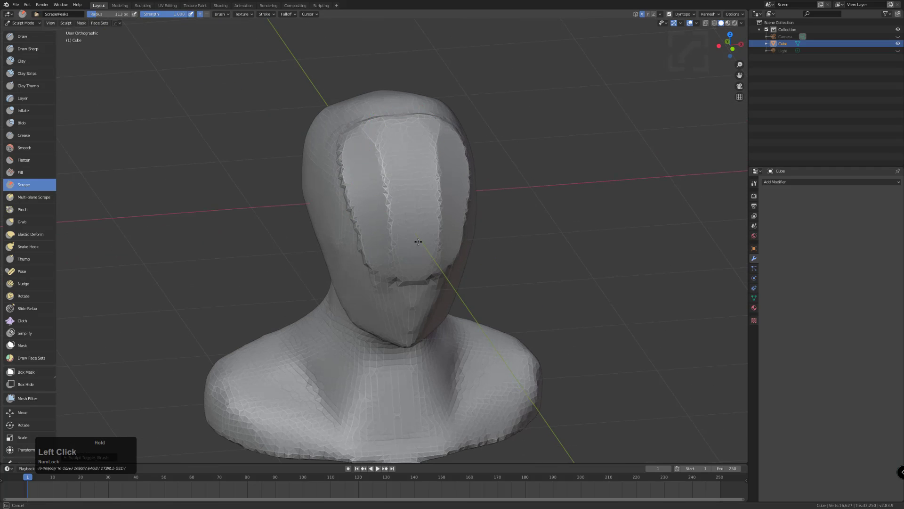
drag(410, 256, 417, 269)
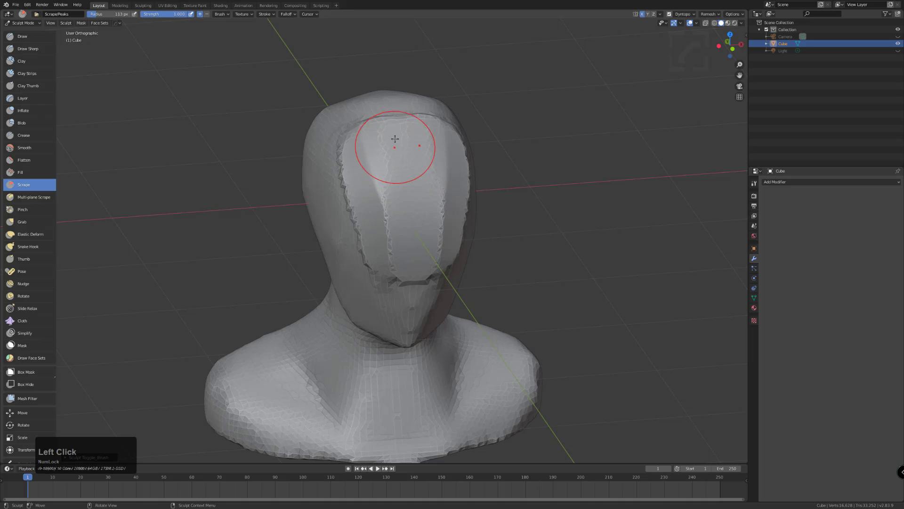
click(410, 196)
mouse_move(406, 156)
mouse_down()
mouse_move(415, 202)
mouse_move(398, 135)
mouse_move(414, 234)
mouse_move(412, 155)
mouse_up()
Scrape the side facet of the face panel with a smaller brush, reducing the radius to 32 px
middle_drag(412, 155, 393, 175)
key(bracketleft)
key(bracketleft)
key(bracketleft)
key(bracketleft)
drag(385, 174, 379, 172)
key(bracketleft)
key(bracketleft)
key(bracketleft)
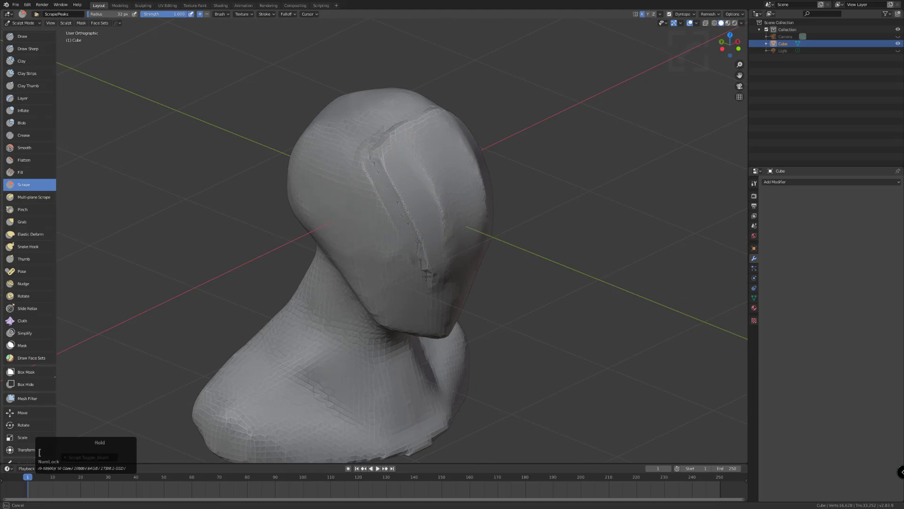
Scrape the jagged outer rim of the face panel into a clean edge along its side and top
drag(412, 241, 401, 240)
middle_drag(363, 157, 385, 161)
double_click(371, 238)
click(416, 262)
click(386, 162)
drag(399, 191, 410, 123)
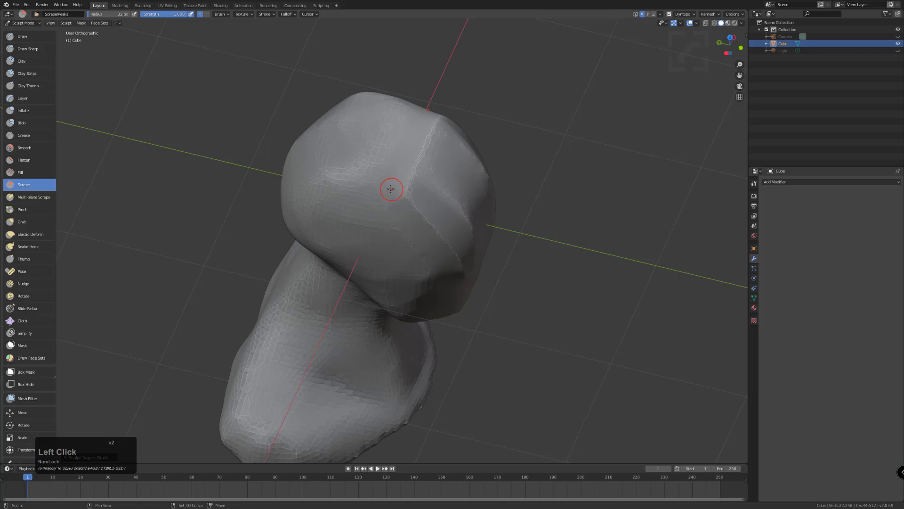
middle_drag(391, 172, 371, 192)
mouse_move(370, 192)
mouse_down()
mouse_move(388, 156)
mouse_move(378, 178)
mouse_up()
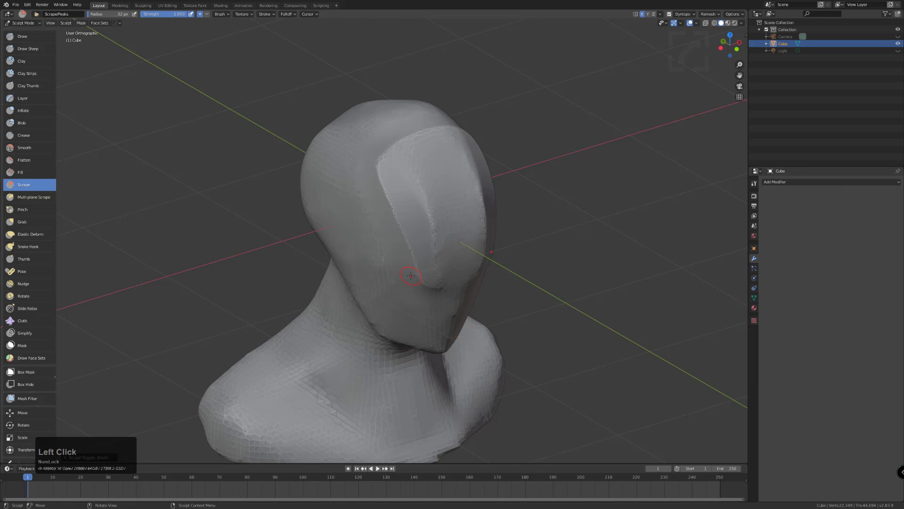
Choose the Pinch brush and set its falloff curve to Sharper
click(23, 210)
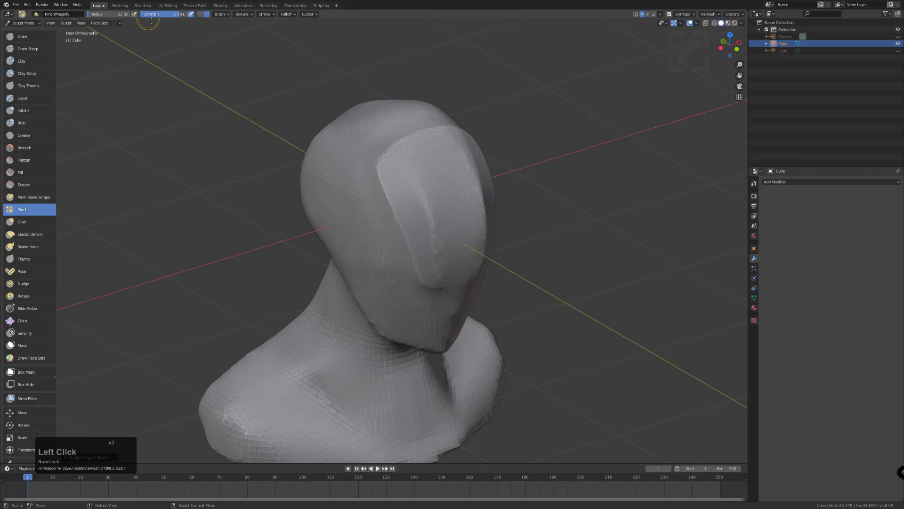
click(266, 14)
mouse_move(288, 17)
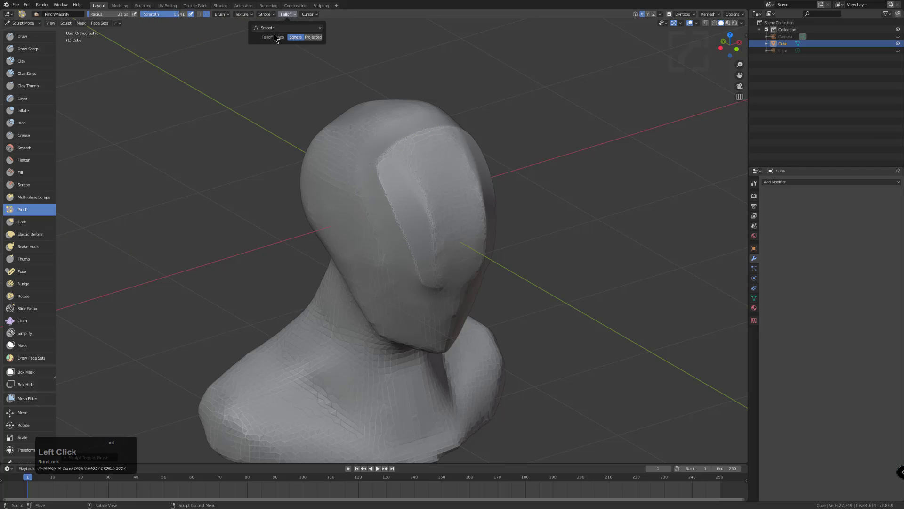
click(258, 29)
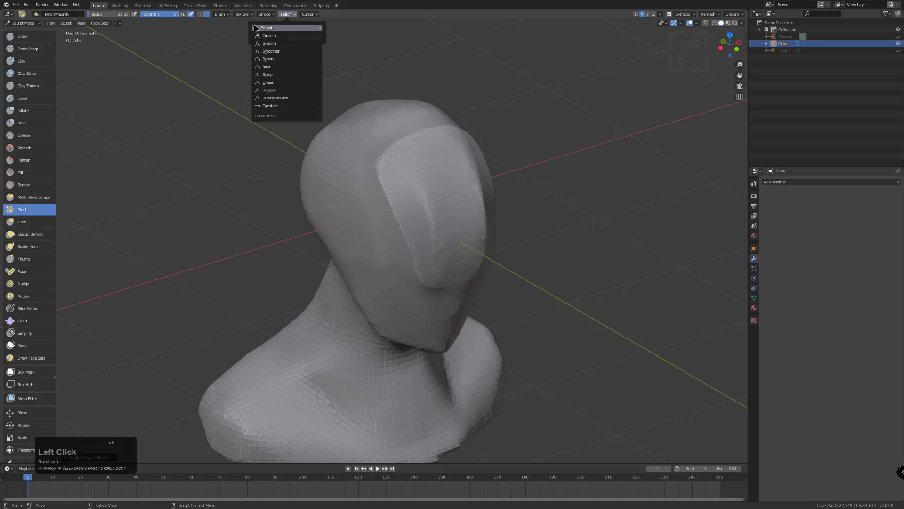
click(258, 28)
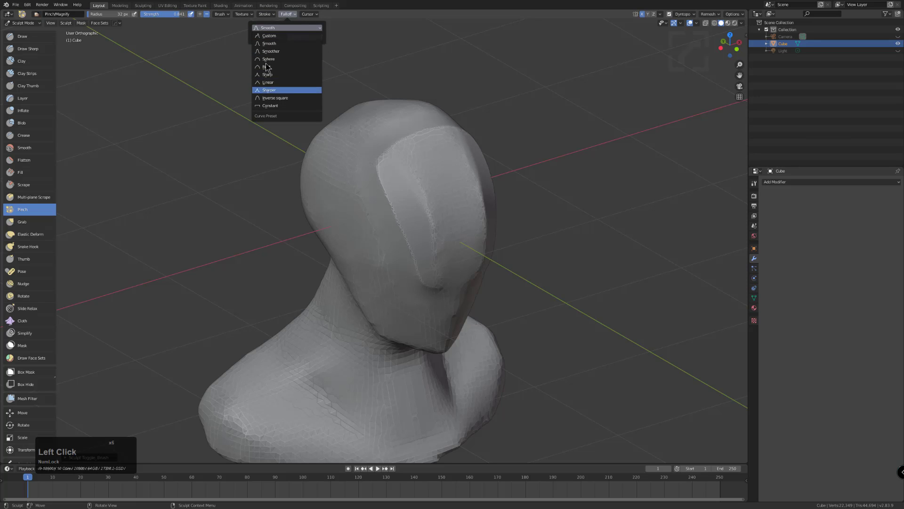
click(264, 37)
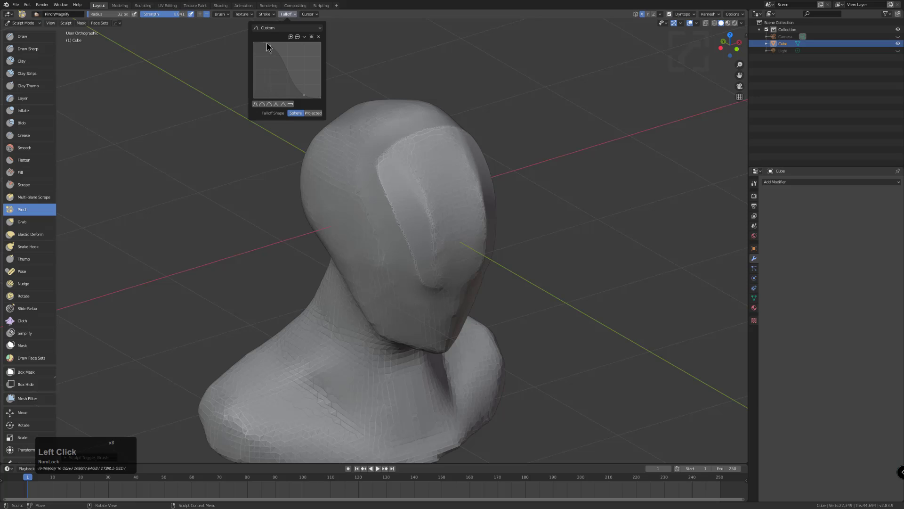
click(270, 28)
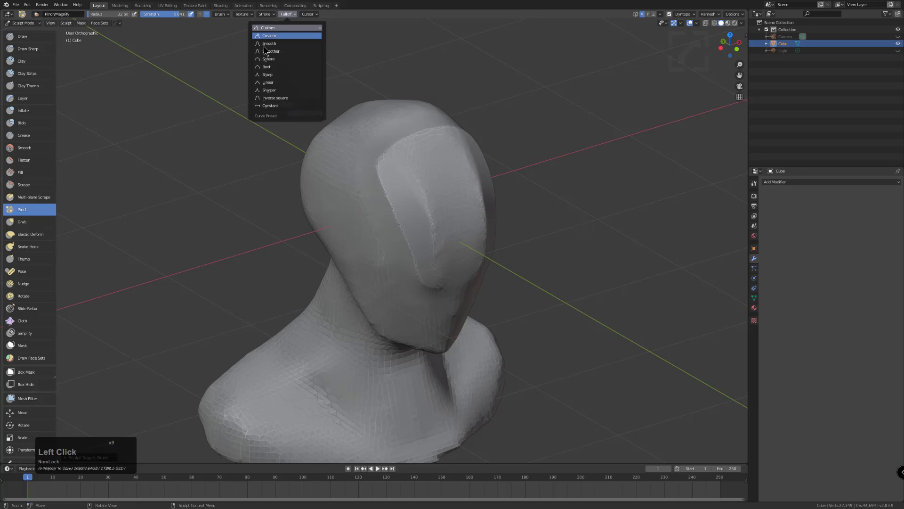
click(268, 88)
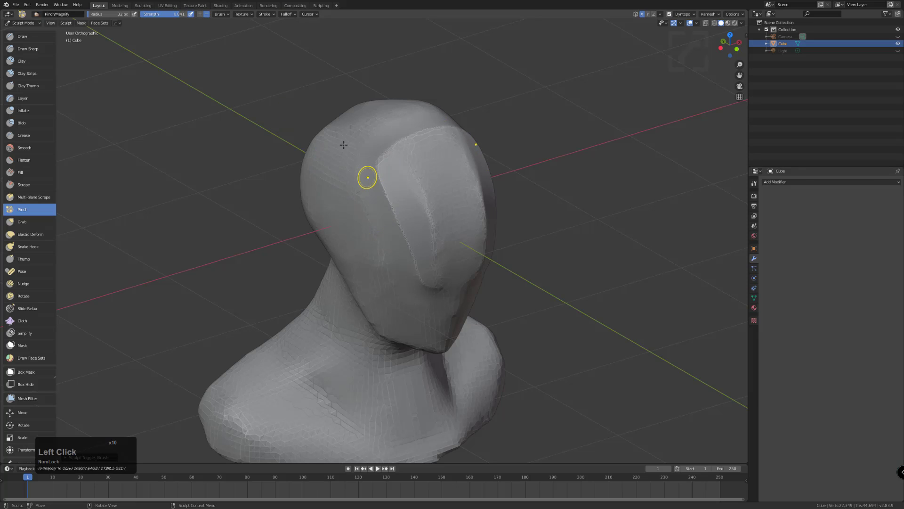
Pinch the outer rim of the face panel along its side and top at strength 1.000 to sharpen the edge
drag(379, 192, 385, 187)
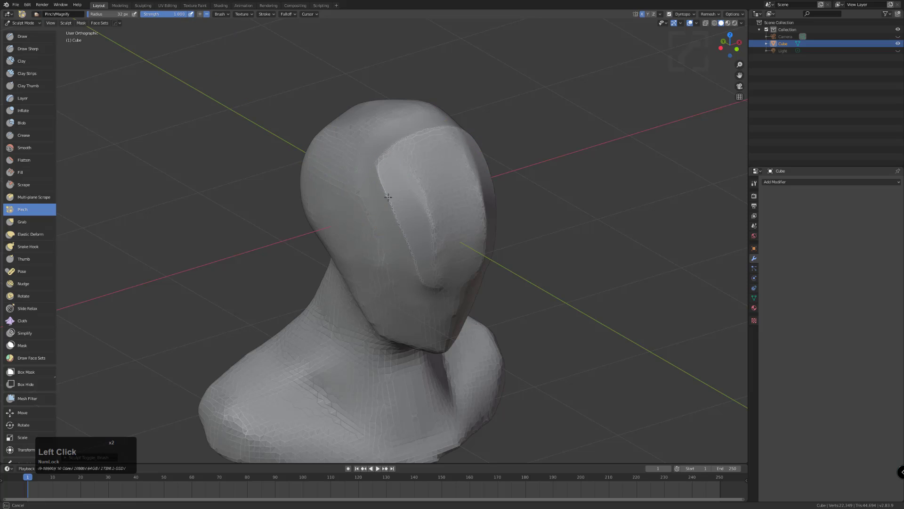
drag(416, 262, 405, 155)
drag(414, 208, 397, 179)
middle_drag(397, 179, 420, 176)
mouse_move(420, 175)
mouse_down()
mouse_move(390, 214)
mouse_move(410, 190)
mouse_up()
mouse_move(390, 227)
mouse_down()
mouse_move(435, 158)
mouse_move(406, 204)
mouse_move(435, 167)
mouse_up()
mouse_move(401, 224)
mouse_down()
mouse_move(410, 235)
mouse_move(420, 204)
mouse_up()
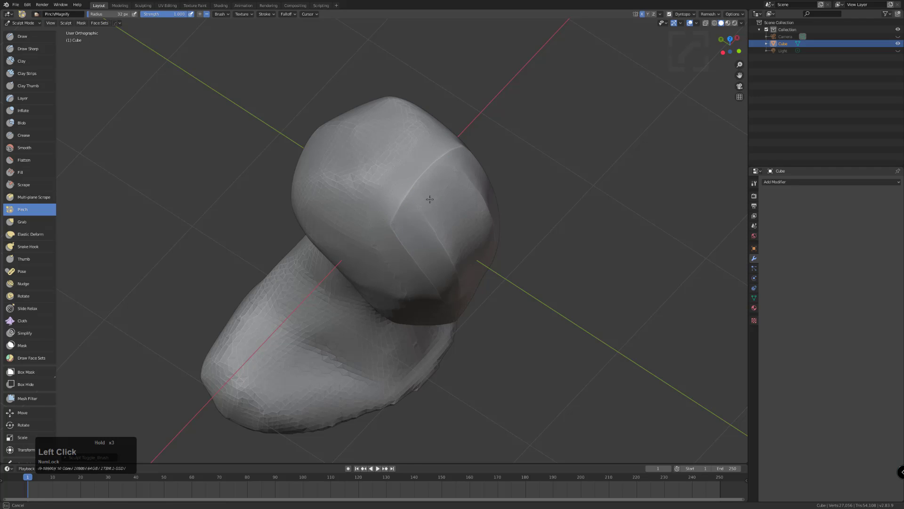
Pinch the inner vertical ridges of the face panel into crisp creases
middle_drag(427, 206, 414, 171)
drag(401, 165, 439, 277)
drag(418, 184, 442, 246)
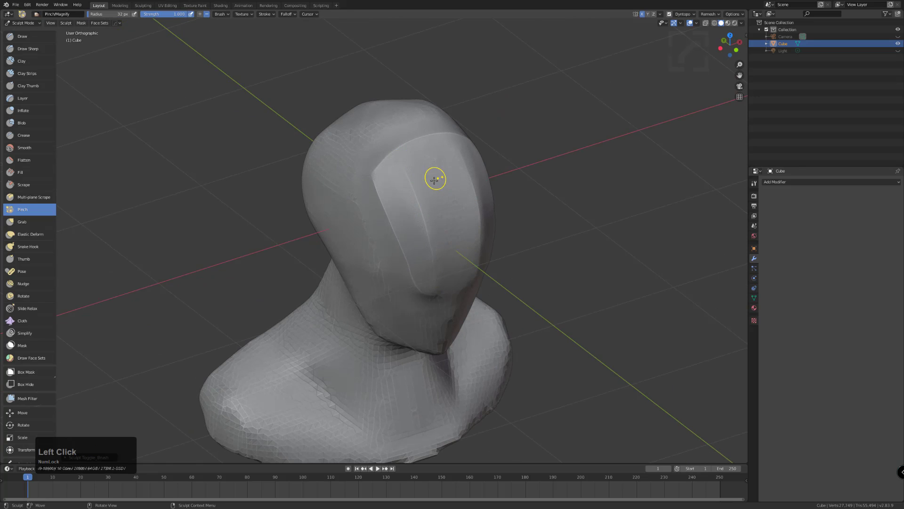
middle_drag(411, 238, 416, 232)
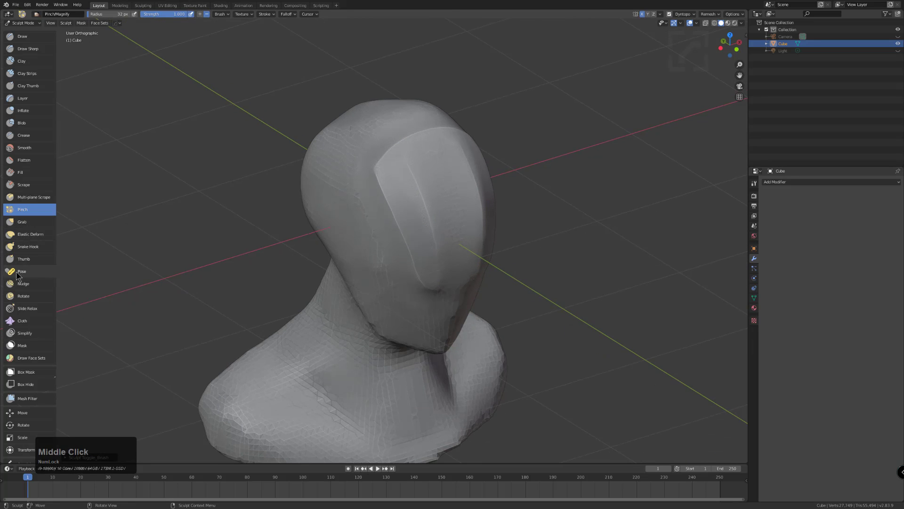
Scrape the center and inner ridges of the face panel with the Scrape brush at about 67 px radius
click(23, 185)
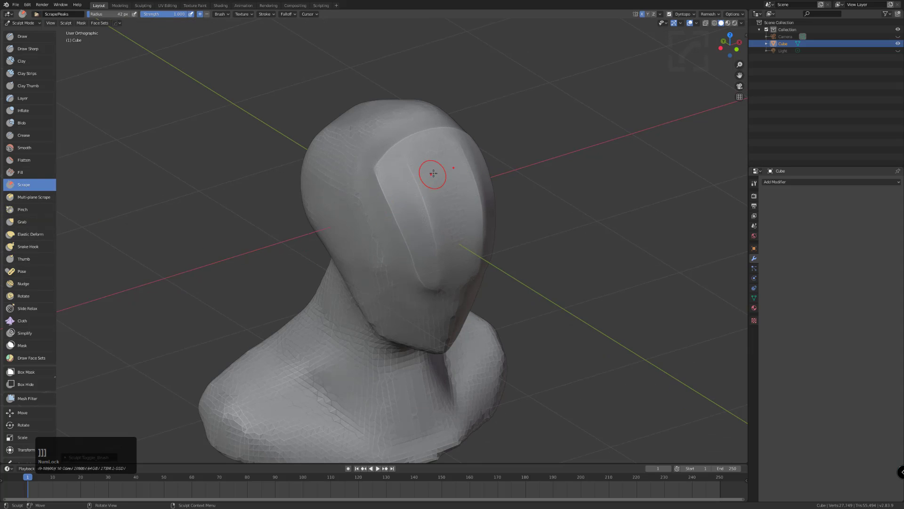
key(bracketright)
key(bracketright)
key(bracketright)
drag(428, 159, 461, 262)
mouse_move(435, 163)
mouse_down()
mouse_move(439, 170)
mouse_move(414, 188)
mouse_move(409, 156)
mouse_move(414, 162)
mouse_up()
drag(442, 245, 437, 248)
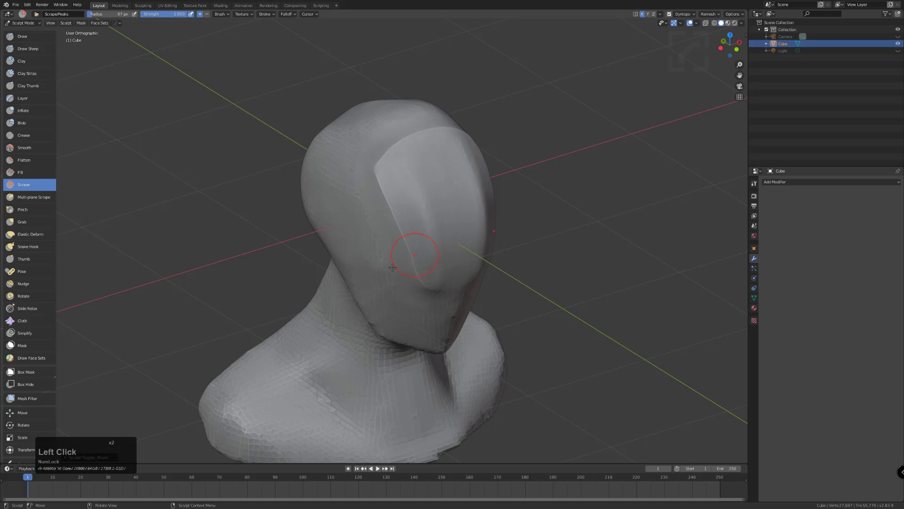
Sharpen the inner vertical ridges of the face panel again using the Pinch brush at a reduced radius
click(22, 209)
key(bracketleft)
key(bracketleft)
key(bracketleft)
key(bracketleft)
key(bracketleft)
key(bracketleft)
key(bracketleft)
key(bracketleft)
click(414, 166)
key(bracketright)
drag(419, 183, 421, 186)
click(397, 163)
click(450, 277)
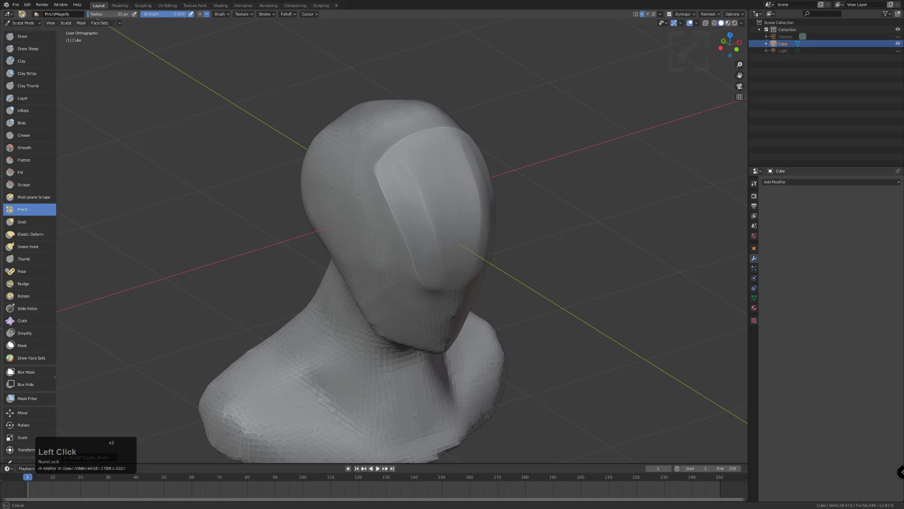
Try to engrave a squared bracket-shaped line across the lower face panel with the Draw Sharp brush at about 12 px radius
middle_drag(440, 170, 382, 197)
click(22, 37)
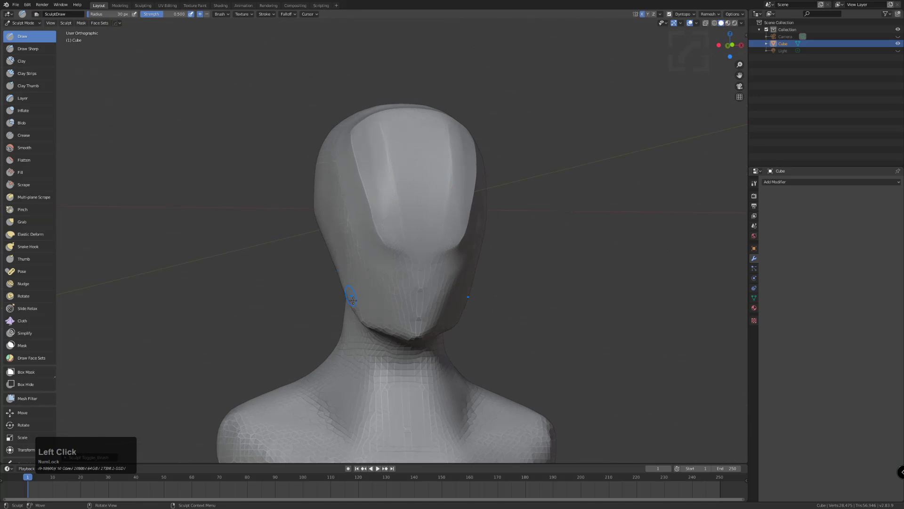
click(26, 50)
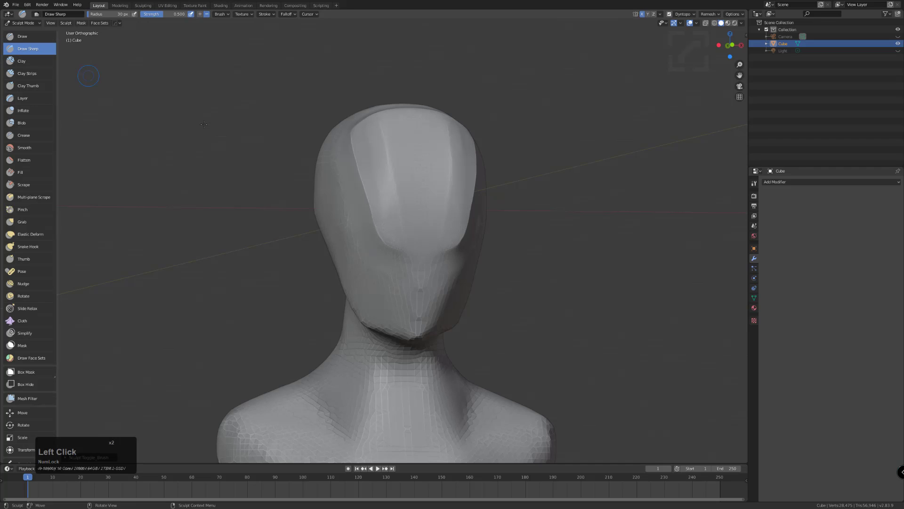
key([)
key([)
key([)
key([)
key([)
key([)
key([)
mouse_move(420, 206)
mouse_down()
mouse_move(396, 206)
mouse_move(396, 230)
mouse_up()
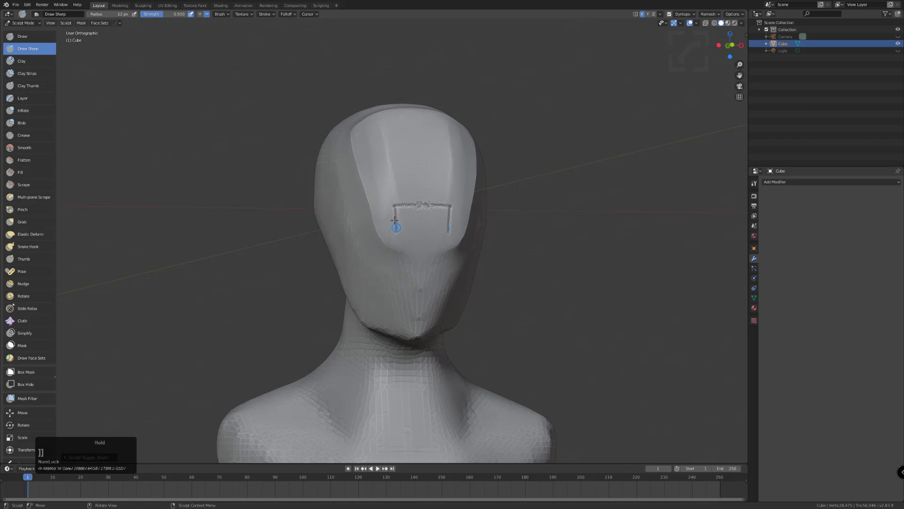
key(ctrl+z)
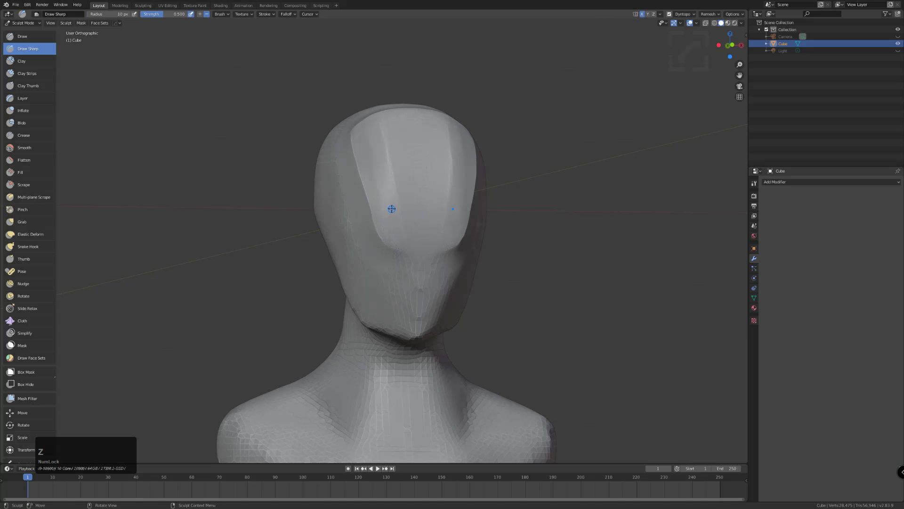
Configure the Draw brush to subtract at about 0.8 strength with Sharper falloff and stabilized strokes
click(38, 36)
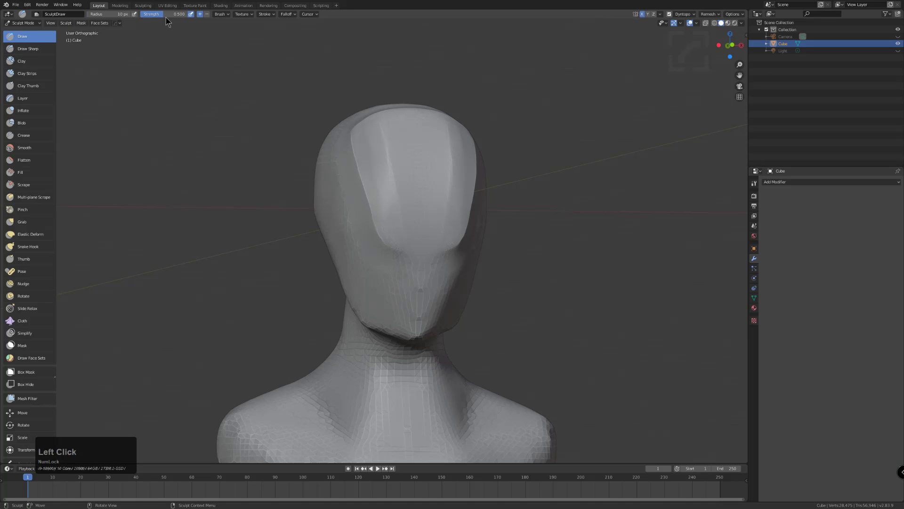
drag(165, 17, 188, 17)
click(207, 14)
key(bracketleft)
click(281, 14)
click(281, 28)
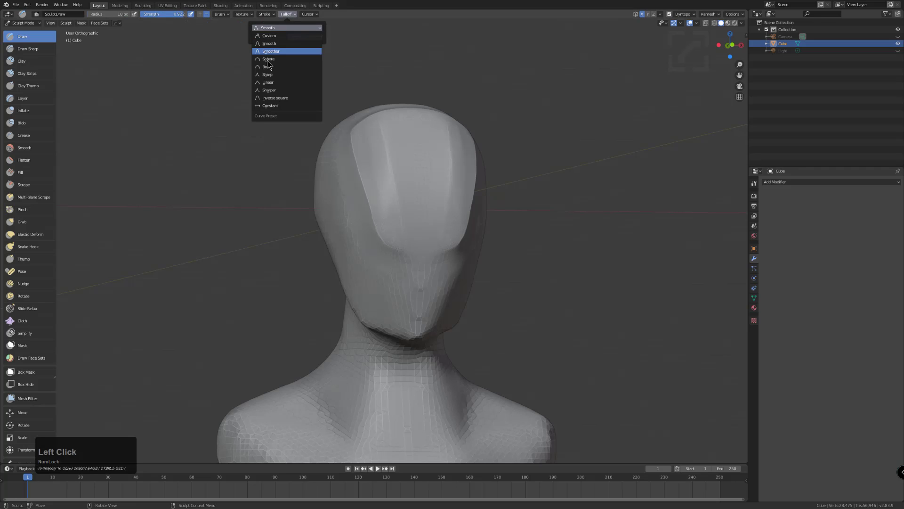
click(267, 90)
key(bracketright)
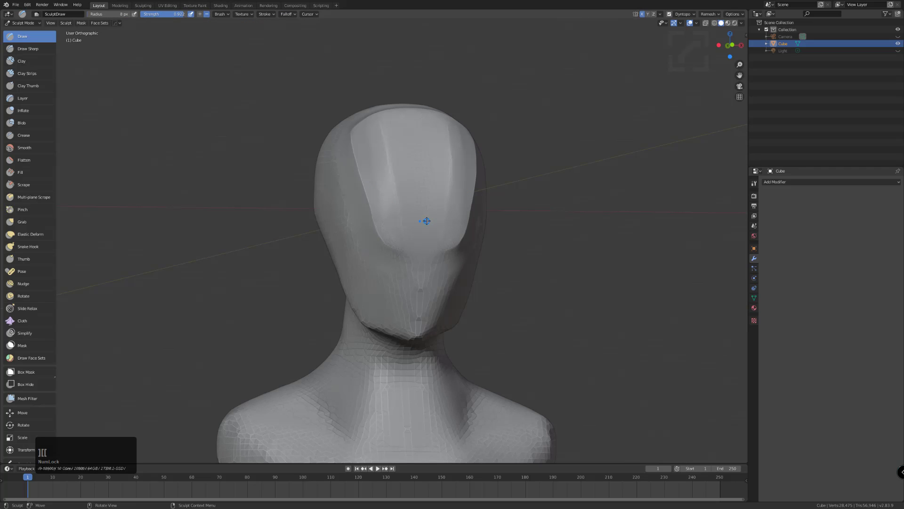
key(s)
Try to engrave a keyhole-shaped groove around the lower middle of the face panel with the Draw brush
drag(429, 217, 407, 217)
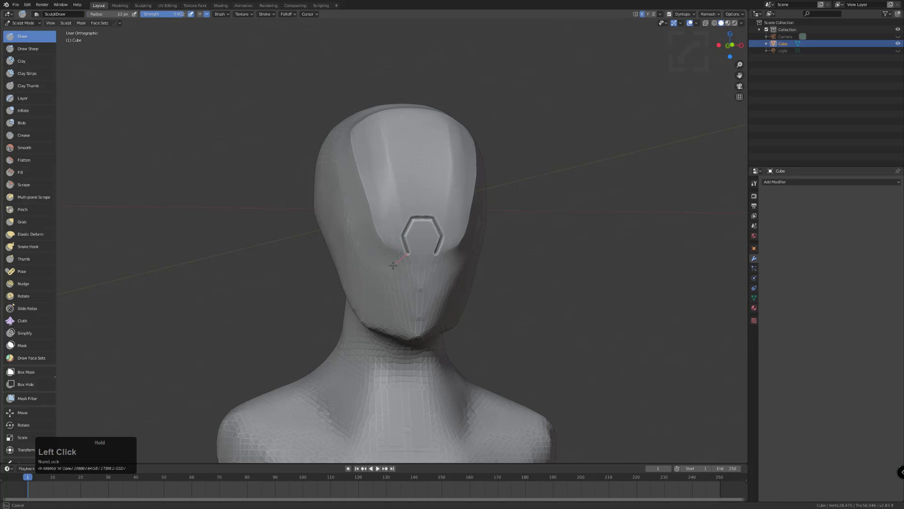
drag(385, 271, 397, 250)
middle_drag(397, 250, 377, 238)
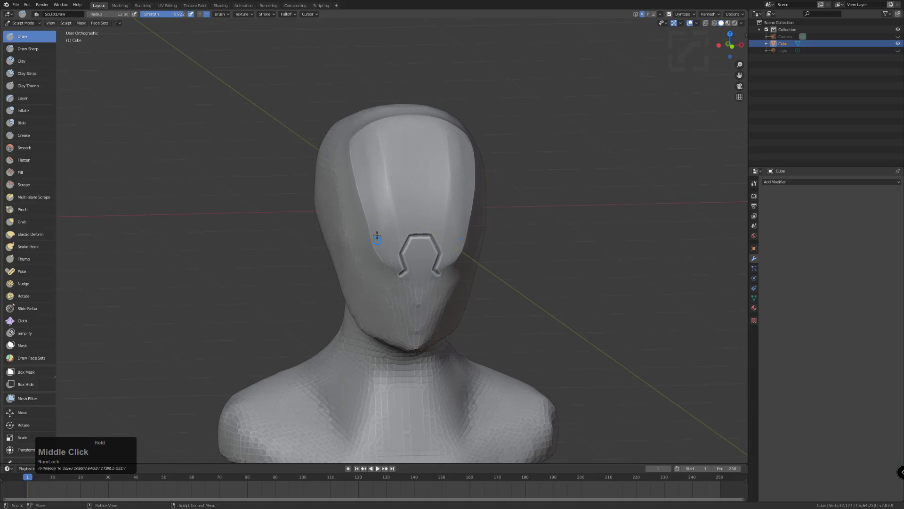
key(ctrl+z)
Try to engrave a squared groove with flared lower ends at the bottom middle of the face panel
click(424, 237)
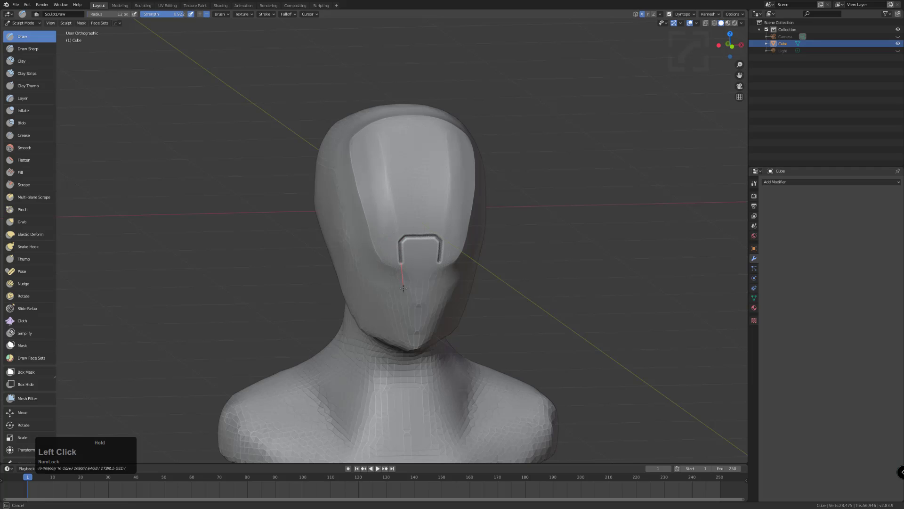
drag(381, 292, 374, 269)
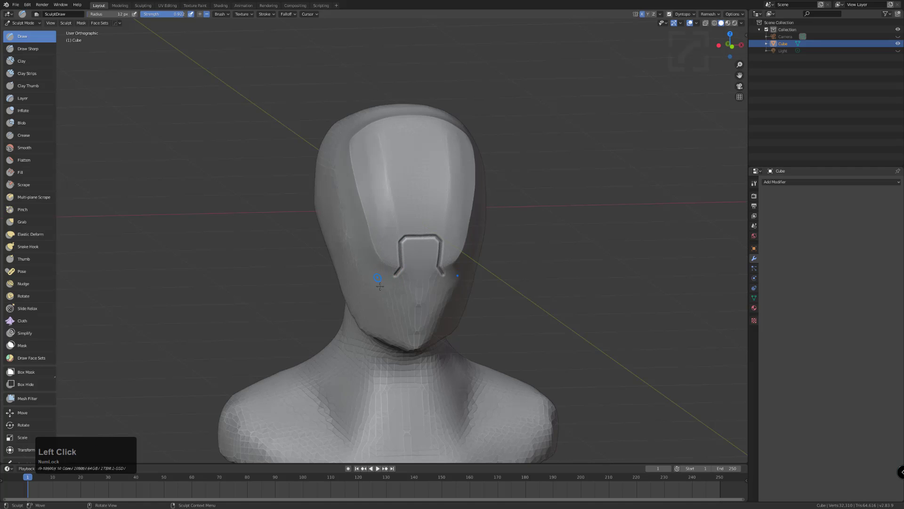
middle_drag(374, 269, 396, 284)
Scrape along the groove's top edge and upper corner with a small Scrape brush
key(bracketright)
click(22, 159)
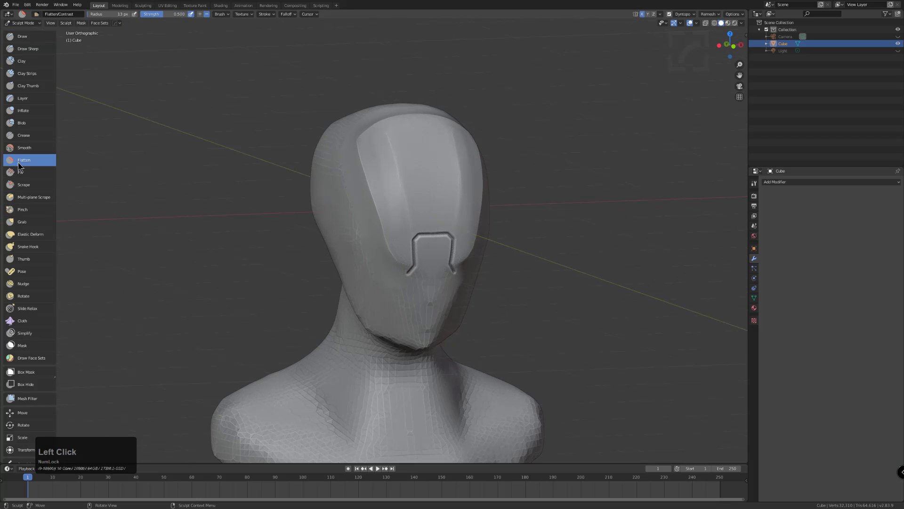
click(23, 185)
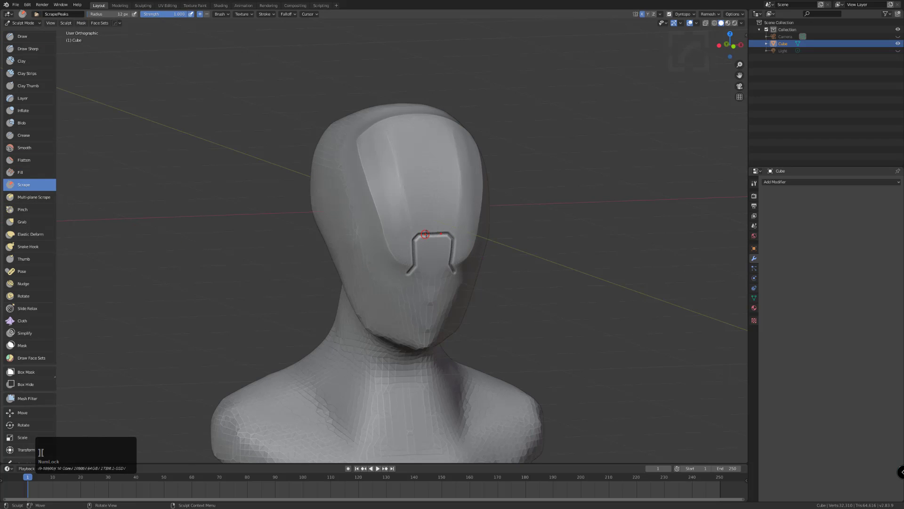
key(bracketright)
mouse_move(429, 234)
mouse_down()
mouse_move(419, 236)
mouse_move(432, 235)
mouse_up()
key(bracketleft)
key(bracketleft)
drag(421, 236, 421, 236)
key(bracketleft)
key(bracketleft)
drag(425, 234, 419, 237)
mouse_move(422, 235)
mouse_down()
mouse_move(416, 255)
mouse_move(416, 239)
mouse_up()
drag(415, 241, 422, 235)
drag(418, 237, 417, 239)
Scrape the groove's vertical side and flared lower end, and rework its top edge and corner
drag(417, 238, 415, 259)
drag(415, 263, 408, 273)
middle_drag(405, 261, 374, 250)
click(402, 233)
drag(403, 233, 392, 235)
drag(391, 236, 390, 244)
Pinch the groove's vertical side at strength 1.000 and about 28 px radius
click(21, 209)
mouse_move(396, 245)
mouse_down()
mouse_move(410, 236)
mouse_move(395, 236)
mouse_move(386, 272)
mouse_up()
middle_drag(345, 269, 357, 272)
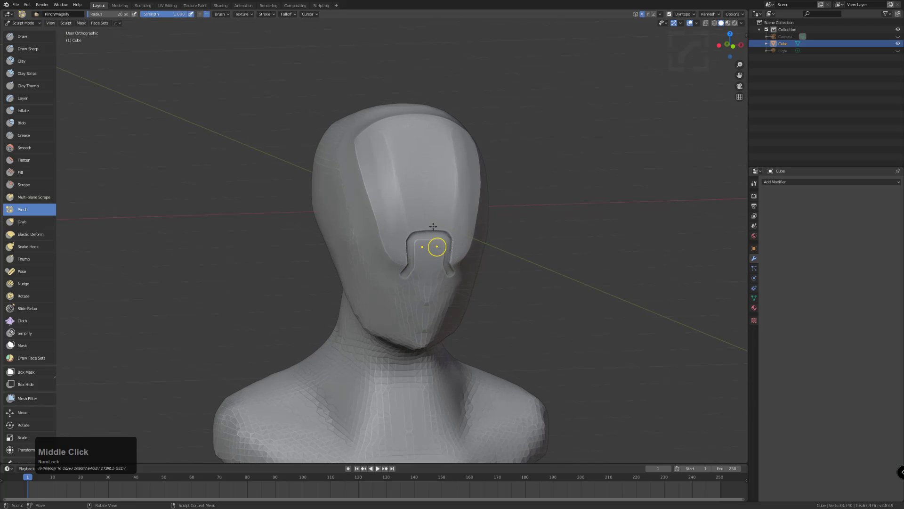
Undo the engraved groove at the bottom of the face panel along with its scraping and pinching
middle_drag(410, 245, 351, 340)
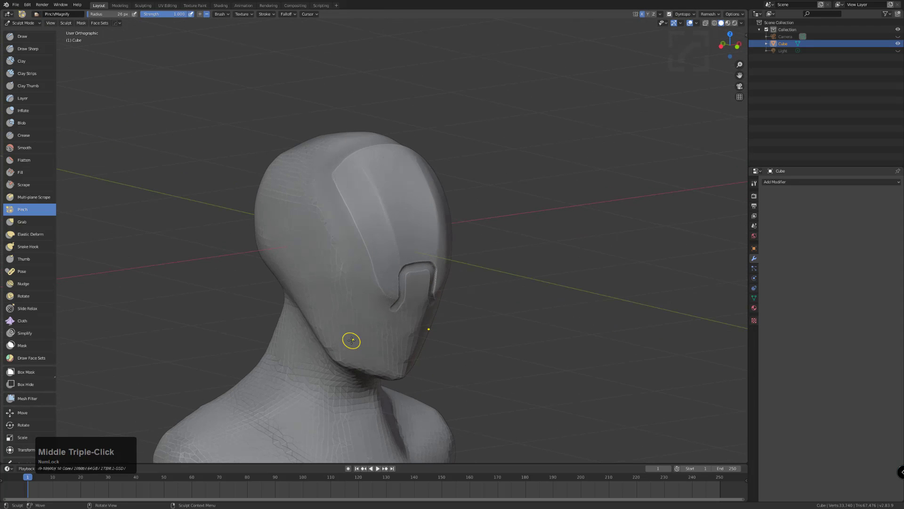
key(ctrl+z)
click(376, 293)
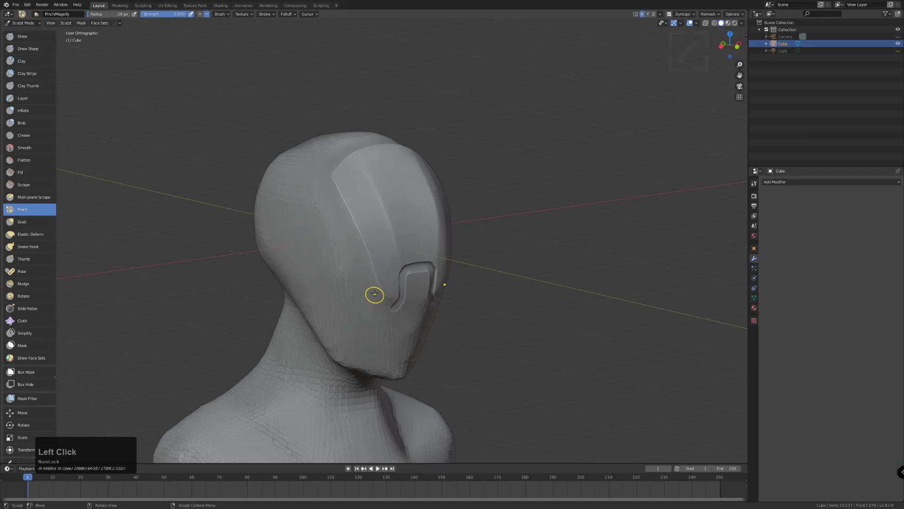
key(ctrl+z)
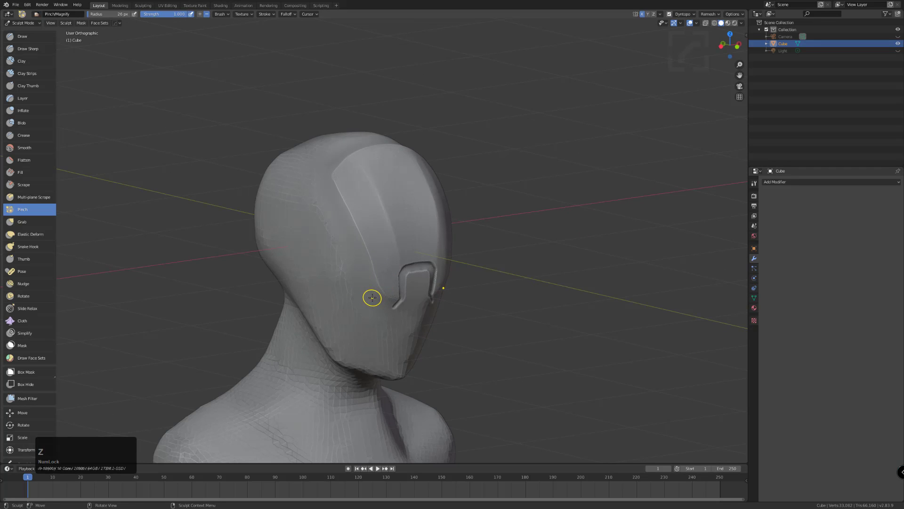
key(ctrl+z)
key(ctrl+z)
key(ctrl+z)
Build up a raised strip from the side of the head along the jawline with the Clay Strips brush at about 53 px
mouse_move(365, 287)
middle_down()
mouse_move(373, 292)
mouse_move(364, 322)
mouse_move(340, 290)
middle_up()
click(26, 49)
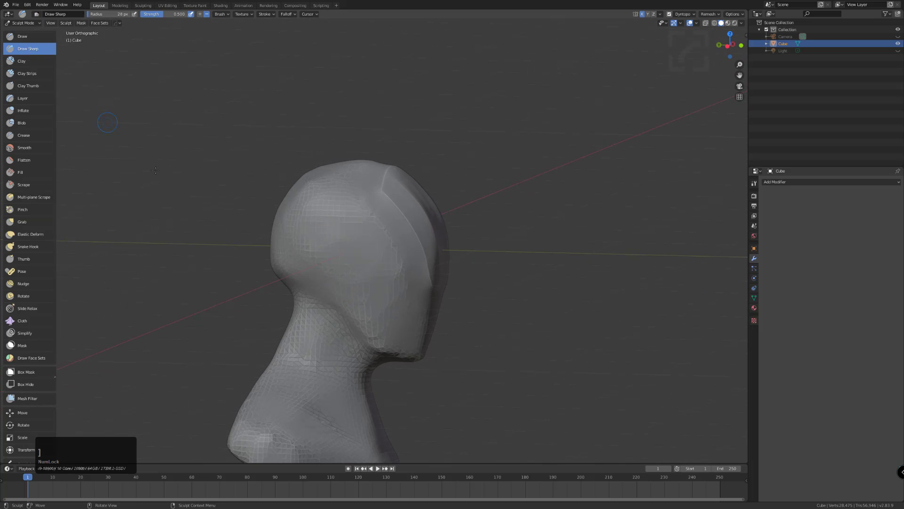
click(27, 73)
key(bracketright)
key(bracketright)
key(bracketright)
key(bracketright)
key(bracketright)
drag(358, 307, 363, 284)
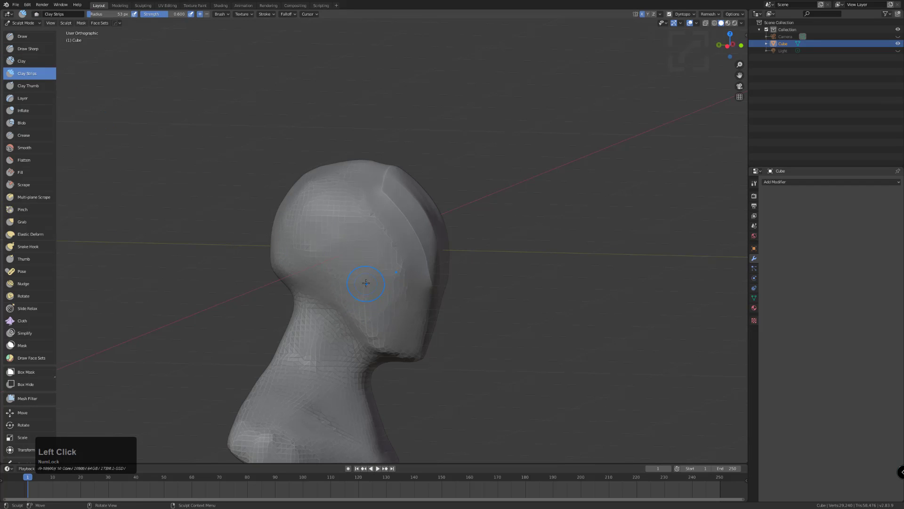
middle_drag(366, 289, 357, 264)
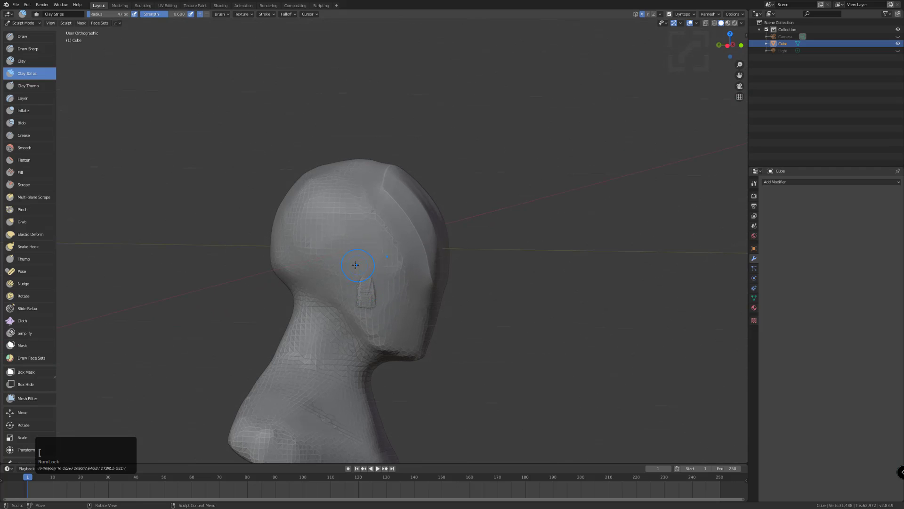
key(bracketright)
mouse_move(364, 281)
mouse_down()
mouse_move(380, 340)
mouse_move(390, 341)
mouse_up()
Thicken the jaw strip toward the chin with overlapping Clay Strips strokes and raise a bump beside the chin
middle_drag(391, 341, 349, 342)
key(bracketleft)
mouse_move(335, 332)
mouse_down()
mouse_move(351, 349)
mouse_move(392, 353)
mouse_up()
mouse_move(325, 302)
mouse_down()
mouse_move(344, 337)
mouse_move(394, 351)
mouse_up()
key(bracketleft)
click(374, 331)
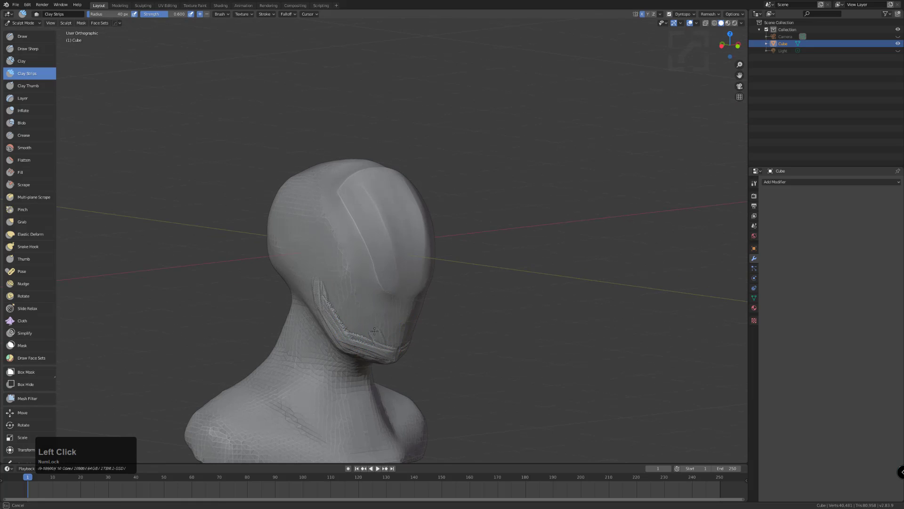
key(bracketright)
mouse_move(362, 334)
mouse_down()
mouse_move(341, 340)
mouse_move(391, 354)
mouse_up()
Build up the upper end of the jaw strip on the side of the head at about 33 px radius
key(bracketleft)
key(bracketleft)
key(bracketleft)
middle_drag(318, 289, 329, 309)
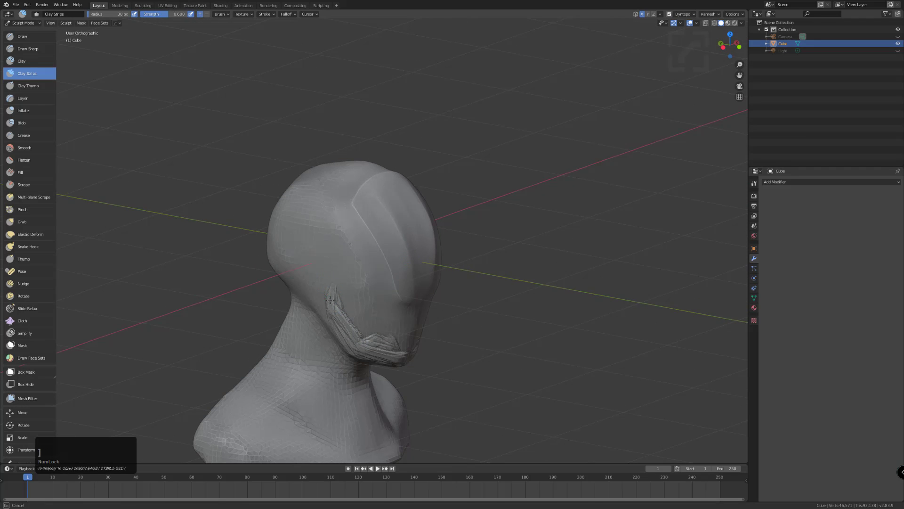
drag(329, 284, 330, 302)
Refine the jaw strip around the chin and lower jaw with the Clay Strips brush at about 28 px radius
key(bracketleft)
key(bracketleft)
key(bracketleft)
middle_drag(366, 348, 357, 317)
drag(358, 316, 383, 307)
mouse_move(382, 307)
middle_down()
mouse_move(349, 320)
mouse_move(380, 338)
middle_up()
key(bracketright)
drag(349, 344, 377, 351)
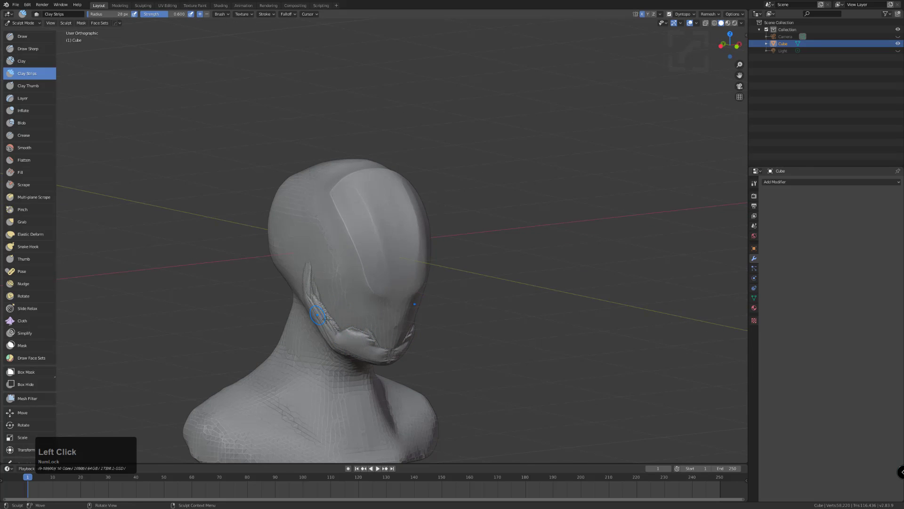
Carve a groove along the inner edge of the jaw strip down to the chin with the subtracting Draw brush at about 28 px
middle_drag(377, 351, 358, 330)
click(22, 36)
mouse_move(315, 267)
mouse_down()
mouse_move(315, 296)
mouse_move(356, 356)
mouse_move(389, 363)
mouse_move(379, 384)
mouse_move(414, 374)
mouse_up()
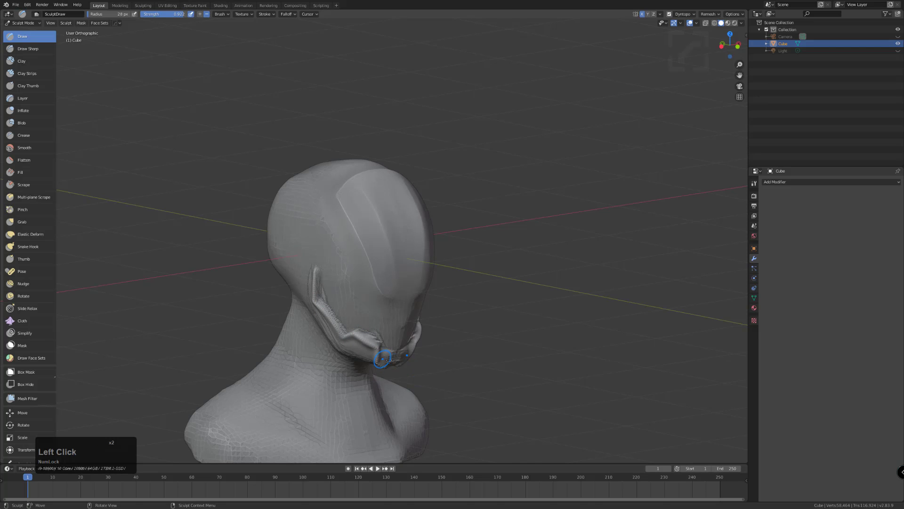
middle_drag(379, 360, 330, 298)
drag(326, 255, 322, 299)
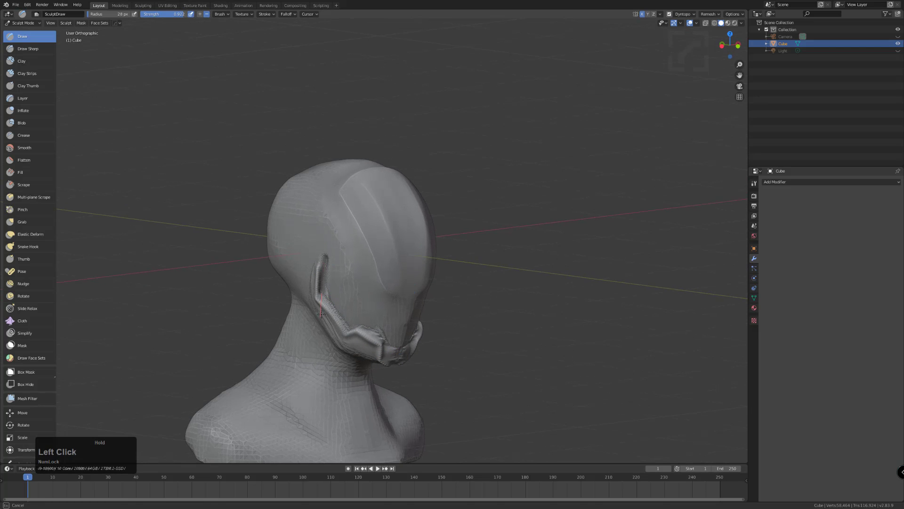
mouse_move(376, 327)
mouse_down()
mouse_move(398, 356)
mouse_move(425, 358)
mouse_up()
mouse_move(424, 357)
middle_down()
mouse_move(438, 353)
mouse_move(392, 337)
mouse_move(404, 325)
mouse_move(372, 333)
middle_up()
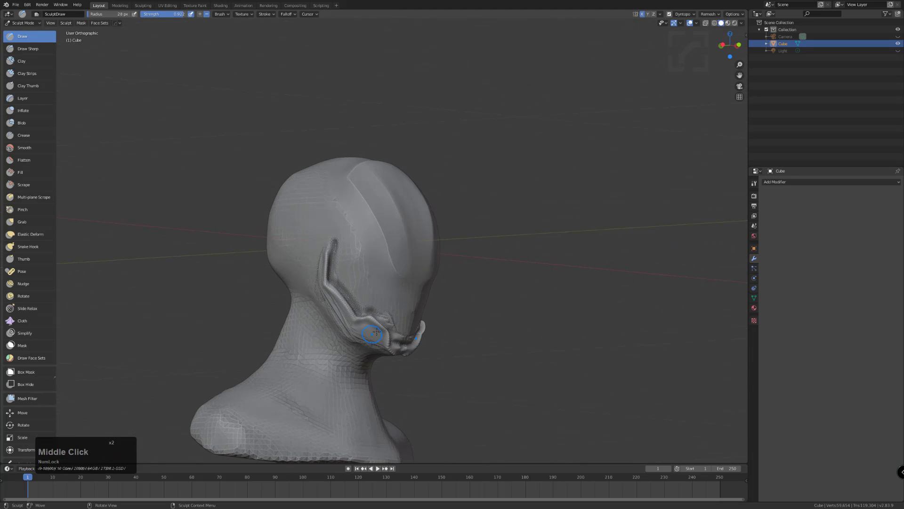
Adjust the dynamic topology detail percentage and even out the ridged side of the jaw strip with Clay Strips at about 45 px
click(683, 16)
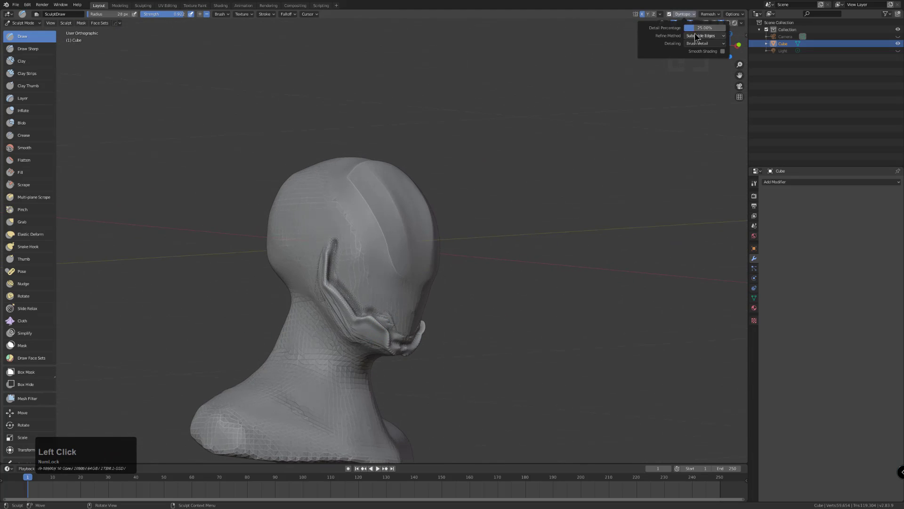
drag(710, 30, 712, 32)
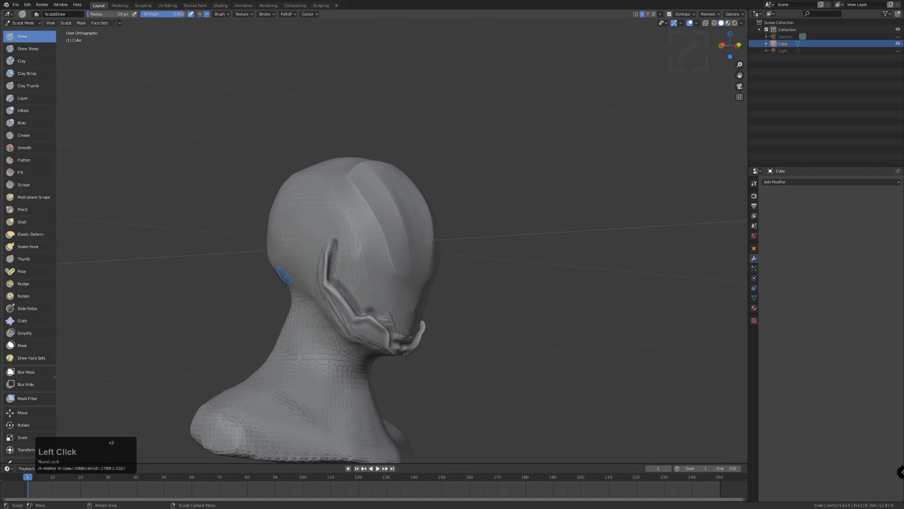
middle_drag(317, 271, 333, 299)
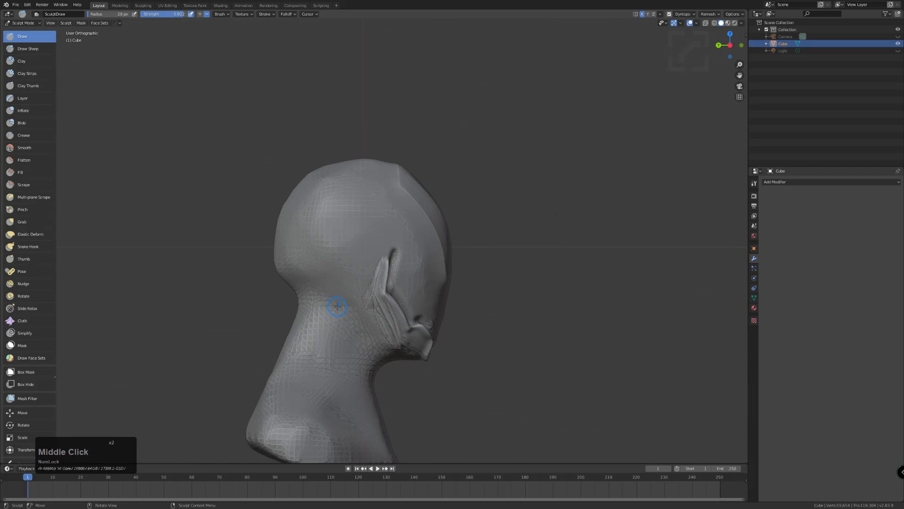
click(22, 74)
key(bracketright)
key(bracketright)
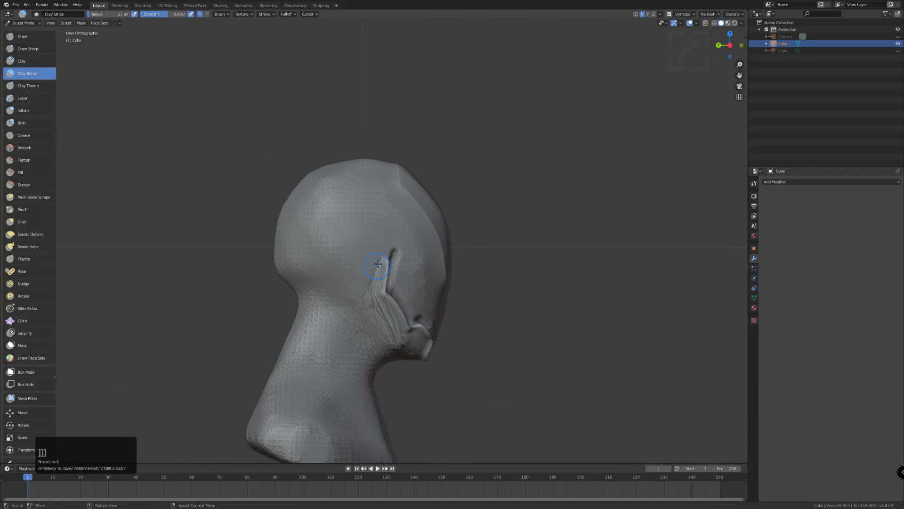
key(bracketright)
key(bracketright)
drag(378, 252, 372, 268)
drag(370, 299, 399, 333)
mouse_move(375, 300)
mouse_down()
mouse_move(401, 332)
mouse_move(381, 310)
mouse_up()
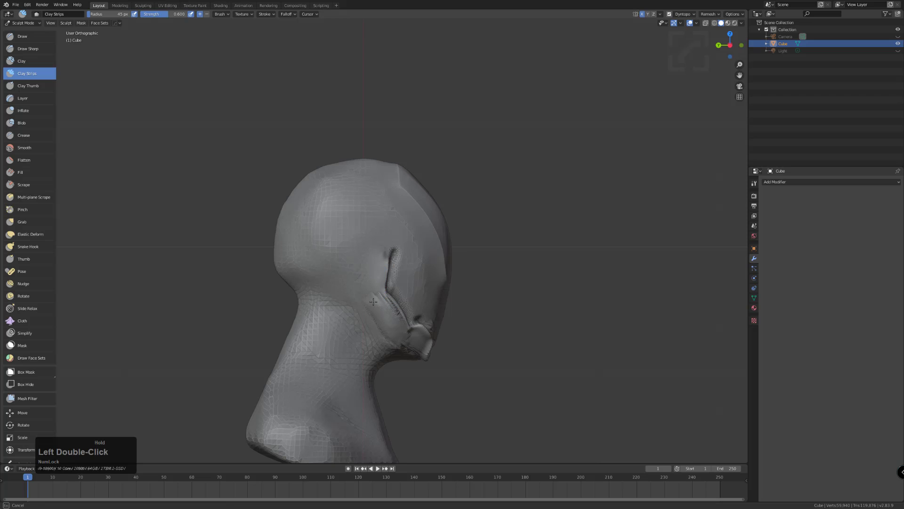
Even out the lower part of the jaw strip toward the chin
middle_drag(371, 292, 337, 296)
drag(365, 342, 398, 351)
drag(372, 343, 382, 349)
mouse_move(390, 351)
middle_down()
mouse_move(402, 338)
mouse_move(352, 334)
mouse_move(367, 337)
middle_up()
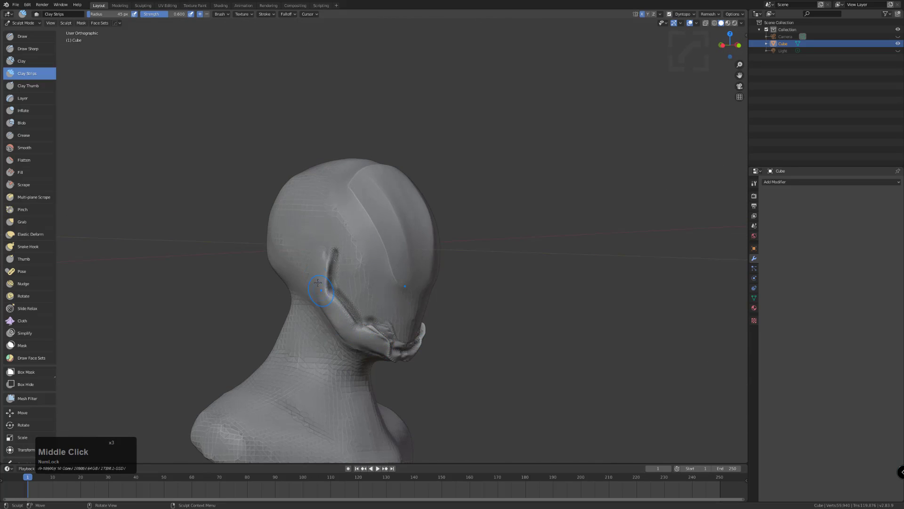
middle_drag(322, 295, 306, 290)
Scrape the cheek surface beside the jaw strip's inner edge, reducing the Scrape brush radius to about 28 px
click(24, 185)
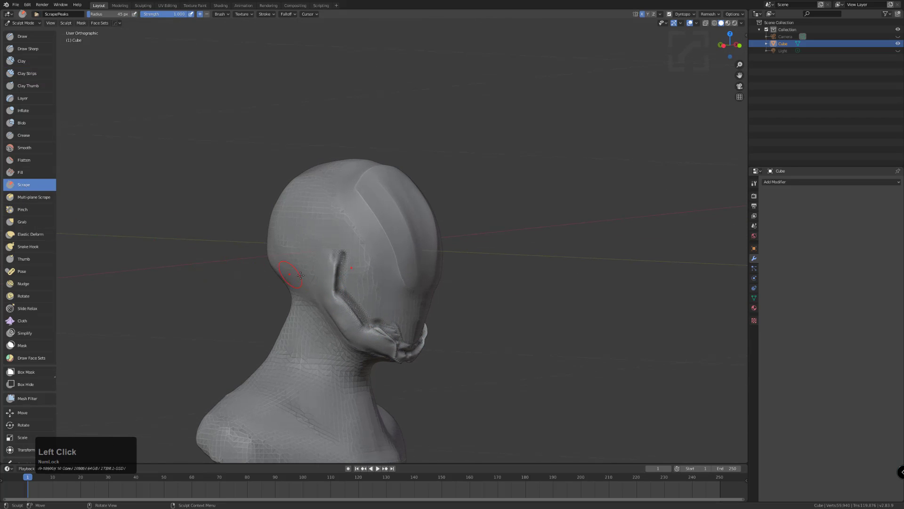
mouse_move(346, 265)
mouse_down()
mouse_move(347, 252)
mouse_move(346, 284)
mouse_up()
key(bracketleft)
key(bracketleft)
key(bracketleft)
key(bracketleft)
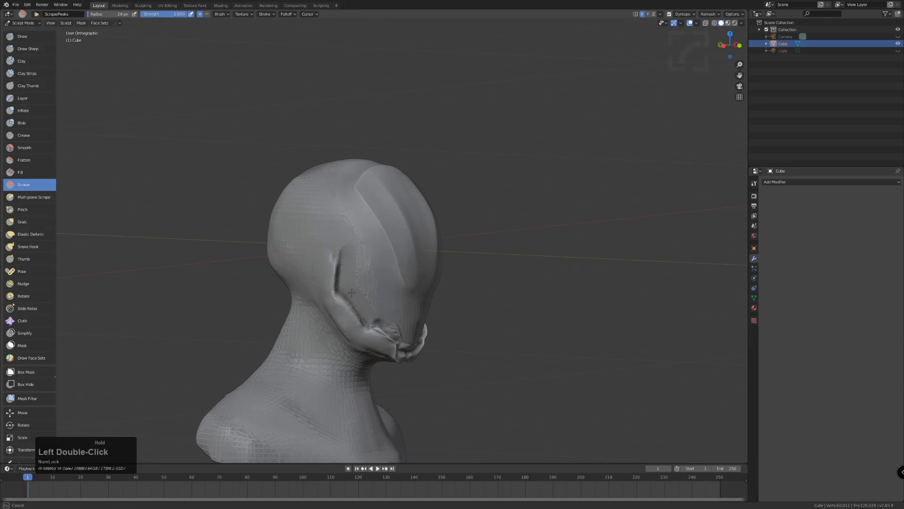
click(391, 325)
drag(385, 318, 370, 325)
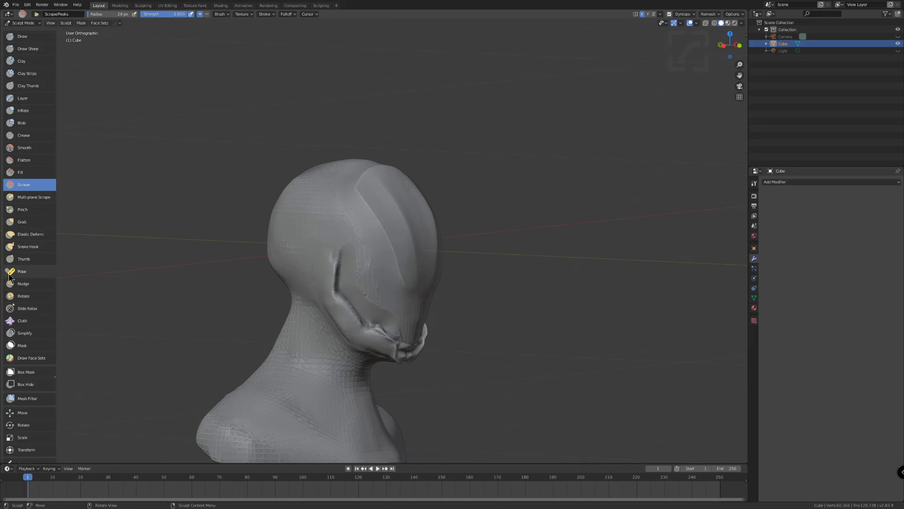
Try the Layer brush on the cheek at about 11 px and near the face panel at about 33 px, undoing the strokes
click(19, 98)
middle_drag(303, 289, 306, 283)
key(Num_Lock)
mouse_move(328, 291)
mouse_down()
mouse_move(330, 258)
mouse_move(348, 302)
mouse_move(331, 288)
mouse_up()
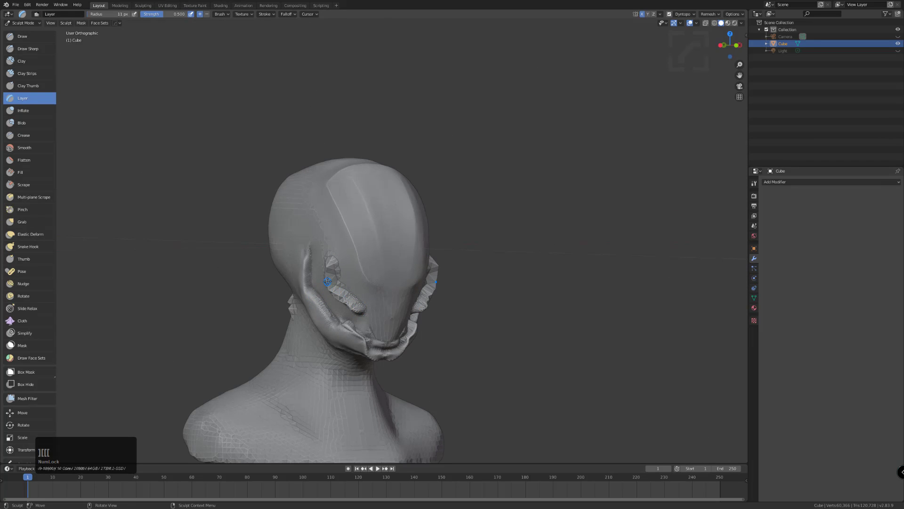
key(ctrl+z)
key(bracketright)
key(bracketright)
key(bracketright)
key(bracketright)
key(bracketright)
mouse_move(367, 249)
mouse_down()
mouse_move(378, 279)
mouse_move(387, 269)
mouse_up()
key(bracketleft)
key(bracketleft)
key(bracketleft)
key(bracketleft)
key(ctrl+z)
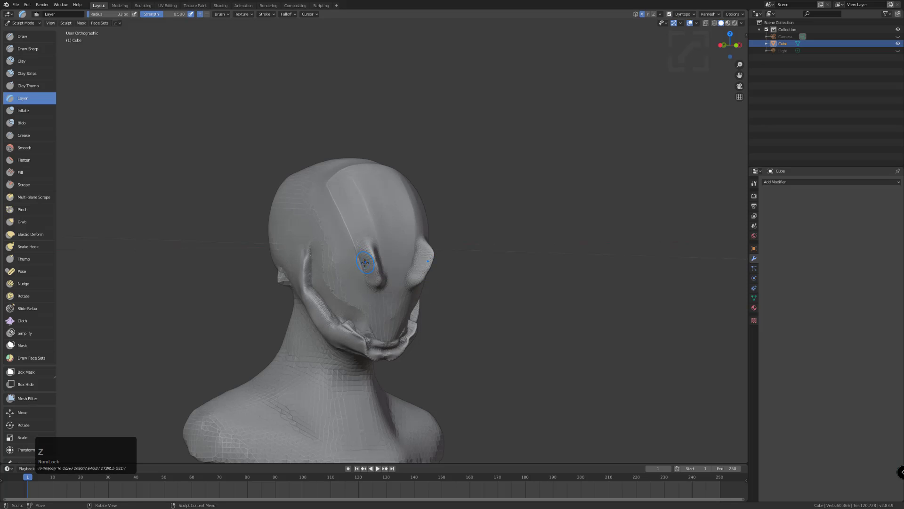
key(ctrl+z)
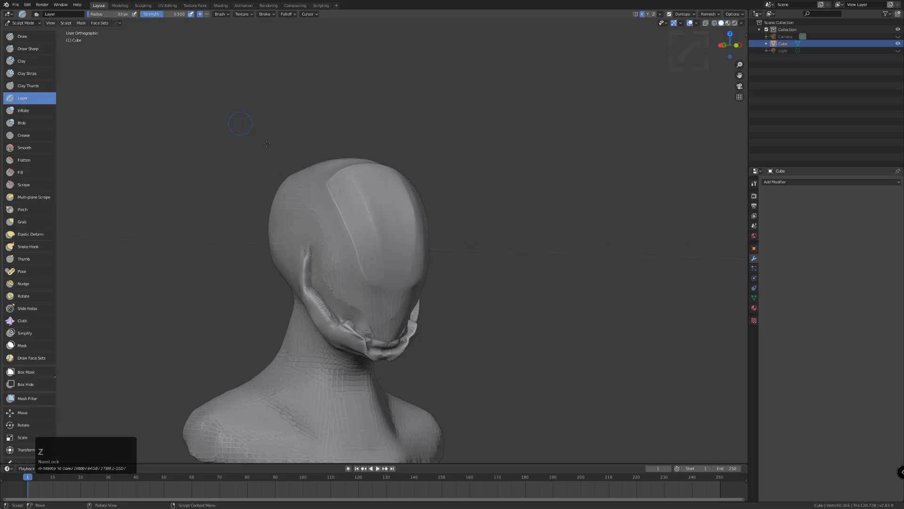
Try building up the side and back of the head with the Layer brush at about 86 px, and undo the strokes
key(bracketright)
key(bracketright)
key(bracketright)
key(bracketright)
key(bracketright)
key(bracketright)
key(bracketright)
key(bracketright)
drag(343, 207, 332, 255)
key(bracketleft)
middle_drag(308, 217, 353, 235)
drag(353, 235, 308, 280)
click(330, 259)
click(350, 267)
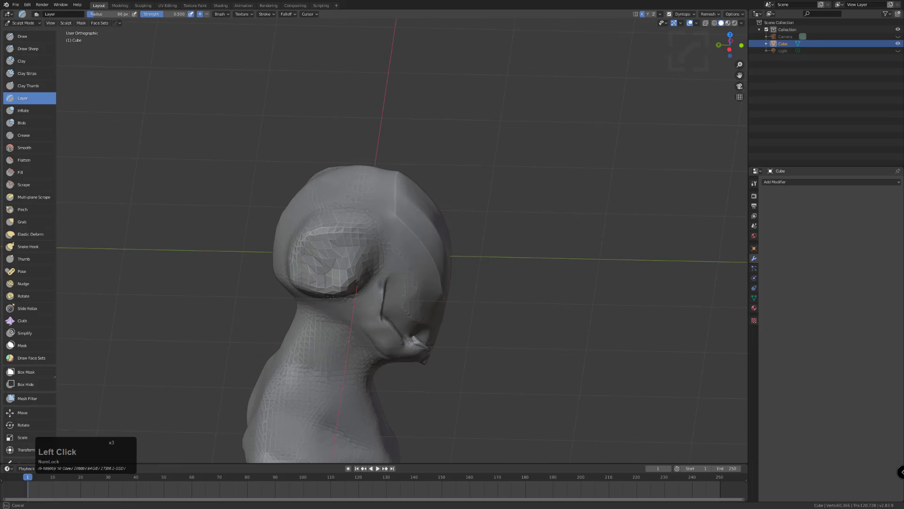
click(343, 293)
click(372, 267)
click(330, 301)
mouse_move(330, 302)
middle_down()
mouse_move(351, 258)
mouse_move(405, 224)
middle_up()
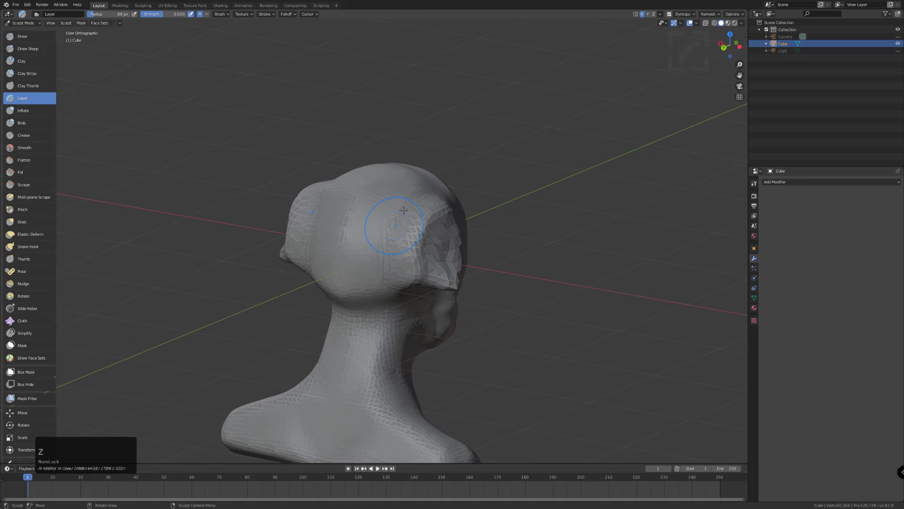
click(387, 255)
mouse_move(387, 255)
middle_down()
mouse_move(381, 301)
mouse_move(331, 345)
mouse_move(360, 351)
mouse_move(369, 347)
mouse_move(345, 349)
mouse_move(338, 324)
mouse_move(277, 287)
middle_up()
key(ctrl+z)
key(ctrl+z)
key(ctrl+z)
key(ctrl+z)
scroll(336, 320, up, 4)
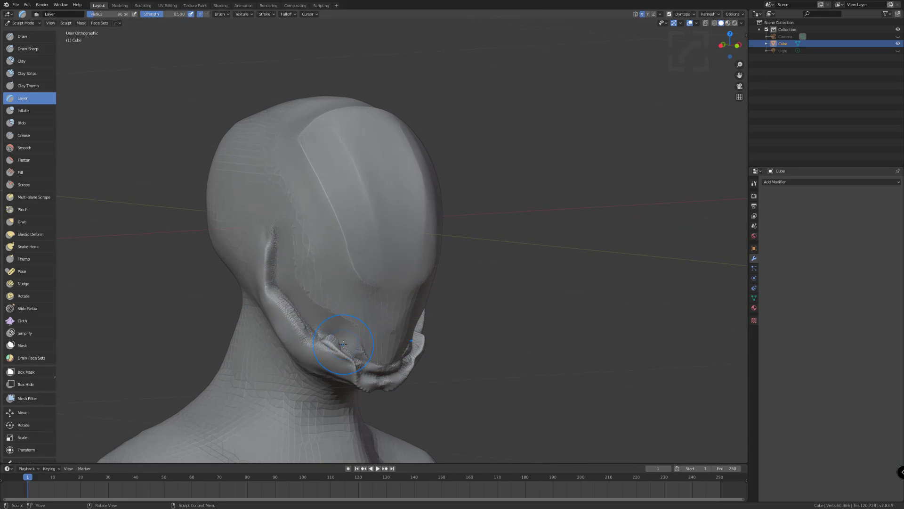
Flatten the jaw strip's inner groove down to the chin with the Scrape brush at about 35 px
click(18, 185)
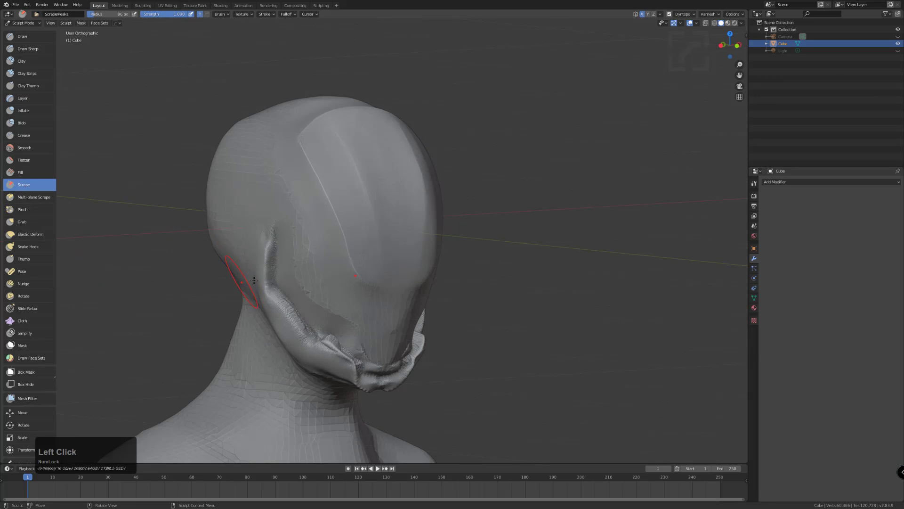
mouse_move(259, 242)
mouse_down()
mouse_move(273, 281)
mouse_move(272, 247)
mouse_move(275, 284)
mouse_up()
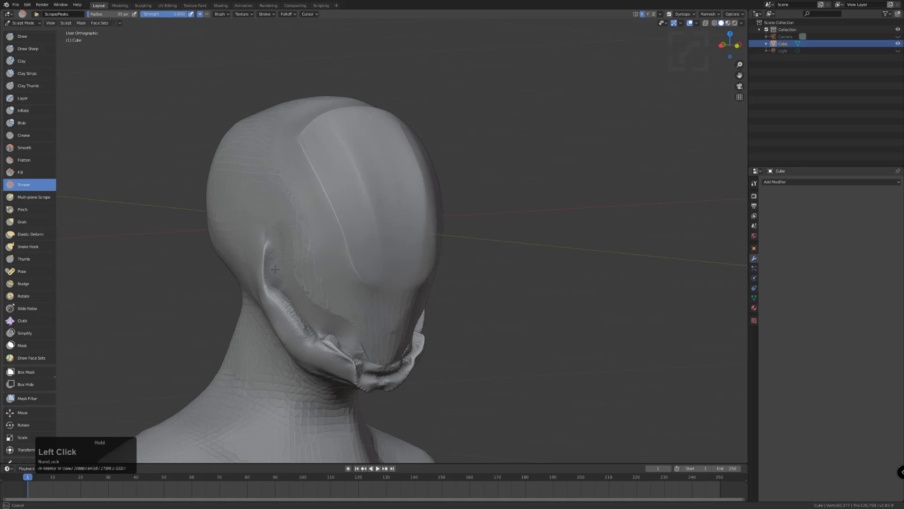
mouse_move(273, 252)
mouse_down()
mouse_move(274, 287)
mouse_move(307, 329)
mouse_up()
drag(278, 285, 288, 293)
drag(311, 337, 375, 369)
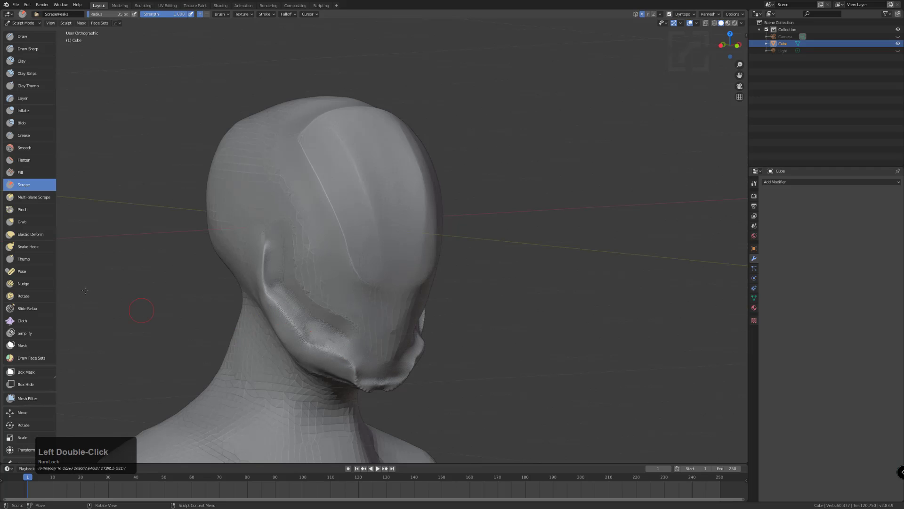
Sharpen the jaw strip's inner edge from the ear area down to the chin with the Pinch brush at about 36 px
click(24, 209)
drag(264, 246, 267, 246)
drag(266, 280, 264, 288)
click(269, 297)
key(bracketright)
key(bracketright)
key(bracketright)
key(bracketright)
key(bracketright)
key(bracketleft)
key(bracketleft)
drag(286, 286, 294, 314)
mouse_move(283, 282)
mouse_down()
mouse_move(267, 256)
mouse_move(267, 296)
mouse_up()
double_click(273, 251)
mouse_move(267, 295)
mouse_down()
mouse_move(297, 326)
mouse_move(293, 337)
mouse_up()
mouse_move(258, 292)
mouse_down()
mouse_move(299, 339)
mouse_move(352, 362)
mouse_move(315, 354)
mouse_up()
click(352, 363)
Pinch the cheek-side border of the jaw groove into a crisp edge and smooth the surface between the two edges
mouse_move(276, 319)
mouse_down()
mouse_move(323, 343)
mouse_move(315, 348)
mouse_move(318, 325)
mouse_move(343, 330)
mouse_up()
drag(306, 294, 324, 322)
drag(293, 236, 281, 176)
mouse_move(298, 279)
mouse_down()
mouse_move(340, 315)
mouse_move(312, 301)
mouse_move(329, 327)
mouse_move(283, 232)
mouse_up()
mouse_move(280, 241)
mouse_down()
mouse_move(283, 287)
mouse_move(318, 326)
mouse_move(346, 336)
mouse_up()
mouse_move(302, 302)
shift+mouse_down()
mouse_move(285, 283)
mouse_move(291, 302)
shift+mouse_up()
drag(316, 336, 306, 323)
mouse_move(288, 291)
mouse_down()
mouse_move(323, 328)
mouse_move(286, 290)
mouse_move(293, 289)
mouse_up()
drag(325, 342, 316, 337)
mouse_move(316, 337)
mouse_down()
mouse_move(299, 323)
mouse_move(309, 340)
mouse_move(349, 346)
mouse_move(345, 326)
mouse_move(271, 272)
mouse_up()
mouse_move(344, 314)
mouse_down()
mouse_move(281, 272)
mouse_move(278, 236)
mouse_up()
click(274, 284)
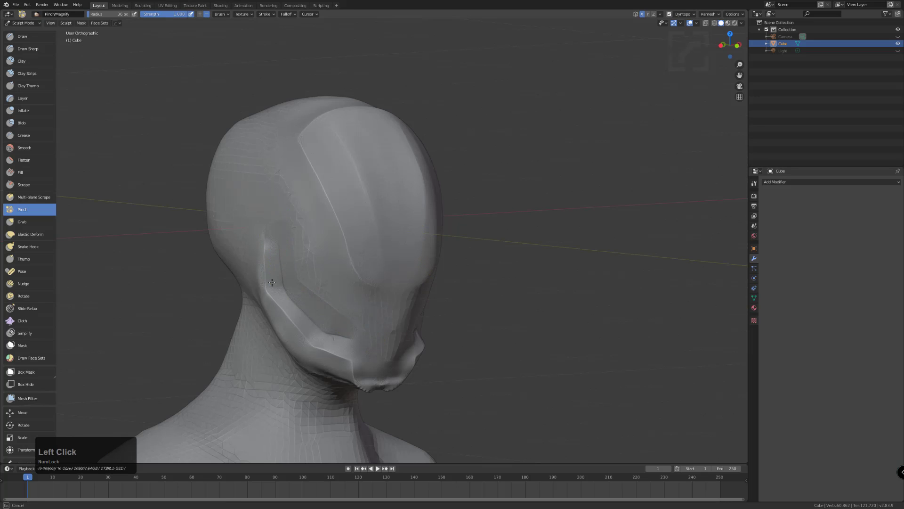
double_click(262, 229)
Scrape the outer face of the jaw strip flat along its edge with a radius of about 36 px
middle_drag(276, 287, 338, 275)
key(bracketright)
key(bracketright)
key(bracketright)
key(bracketright)
key(bracketleft)
key(bracketright)
click(22, 185)
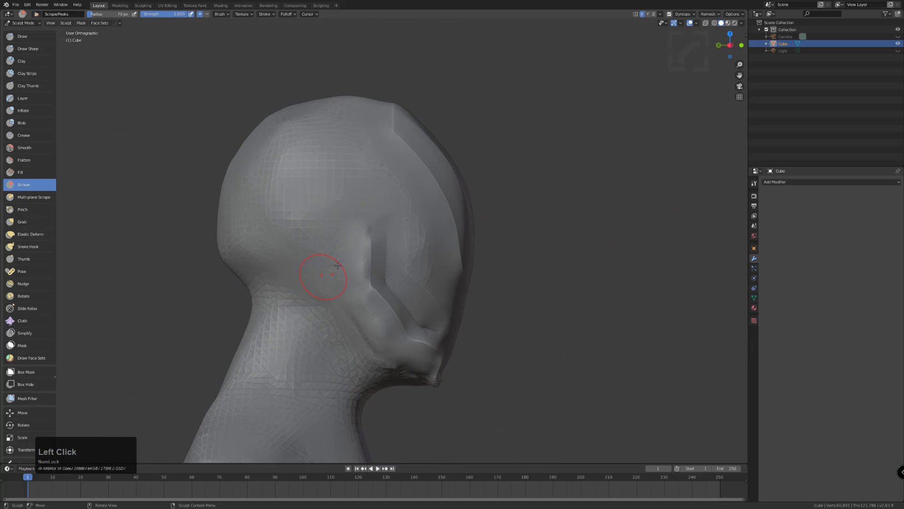
key(f)
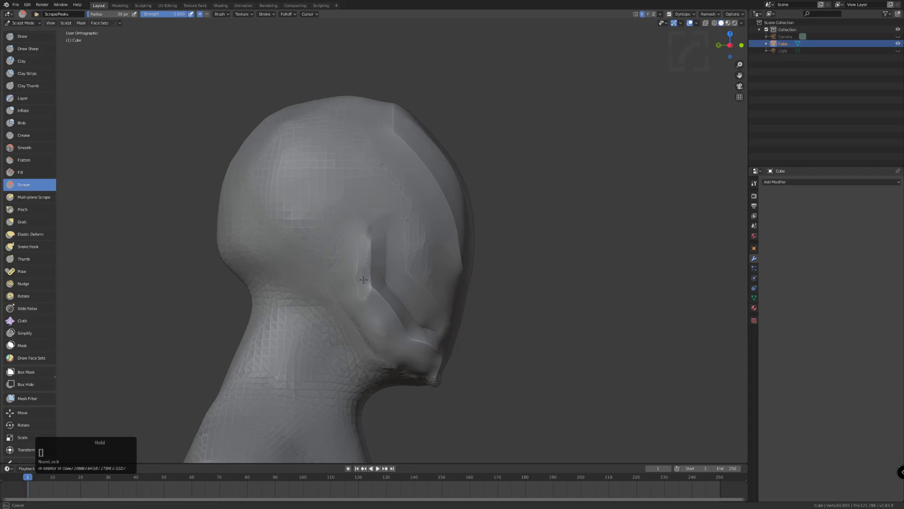
click(360, 250)
drag(361, 284, 362, 236)
drag(360, 294, 395, 339)
middle_drag(363, 306, 335, 329)
drag(335, 330, 337, 332)
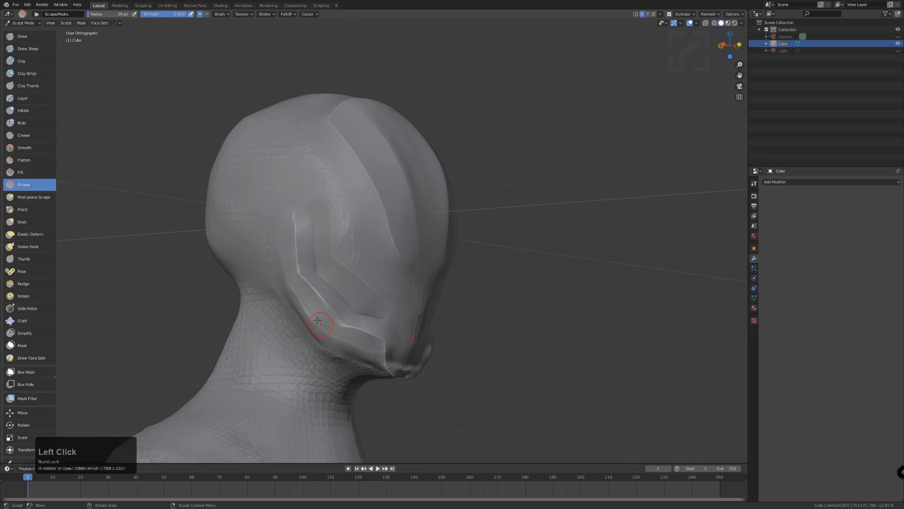
Decimate the sculpted mesh at a ratio of 0.25, repeat the decimation, and undo the second pass
key(q)
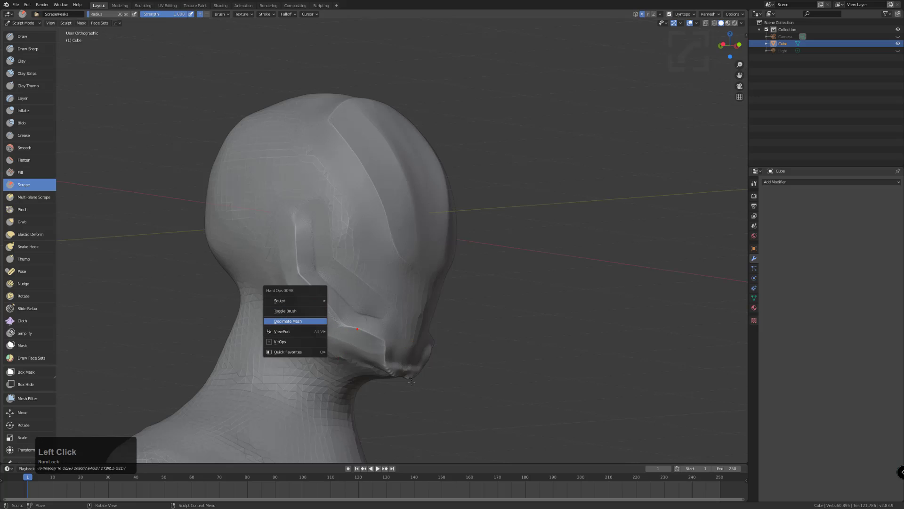
key(q)
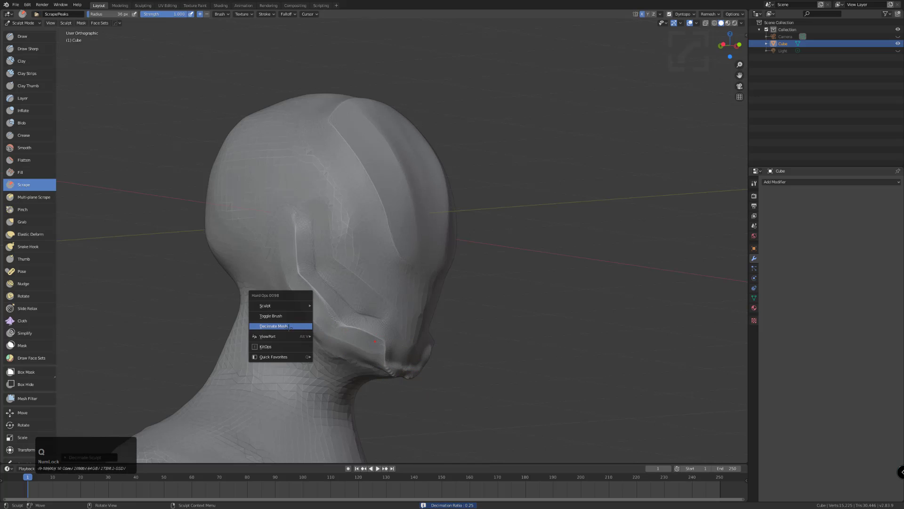
middle_drag(347, 324, 362, 313)
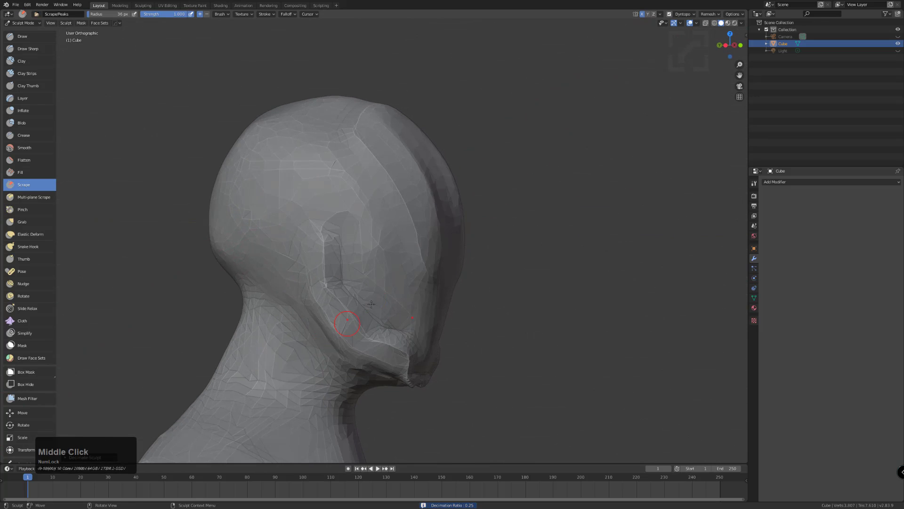
key(ctrl+z)
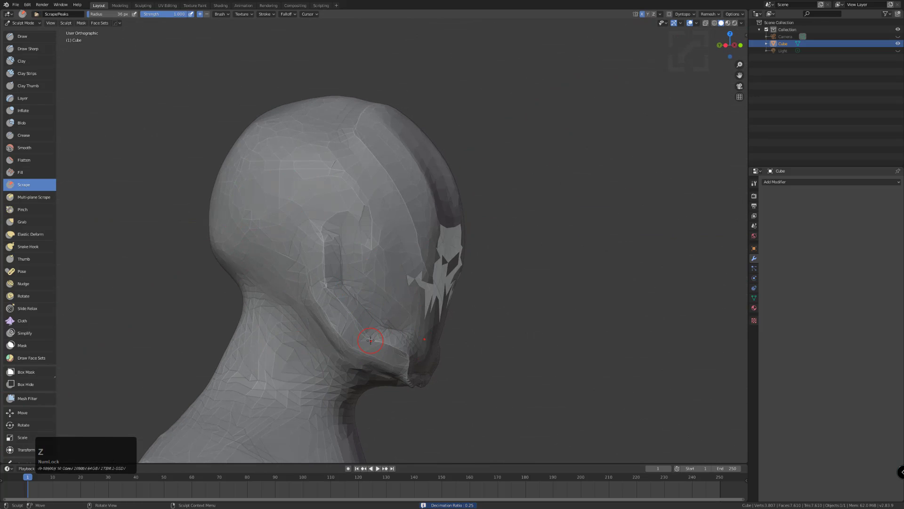
middle_drag(367, 338, 334, 336)
key(ctrl+z)
middle_drag(343, 315, 349, 312)
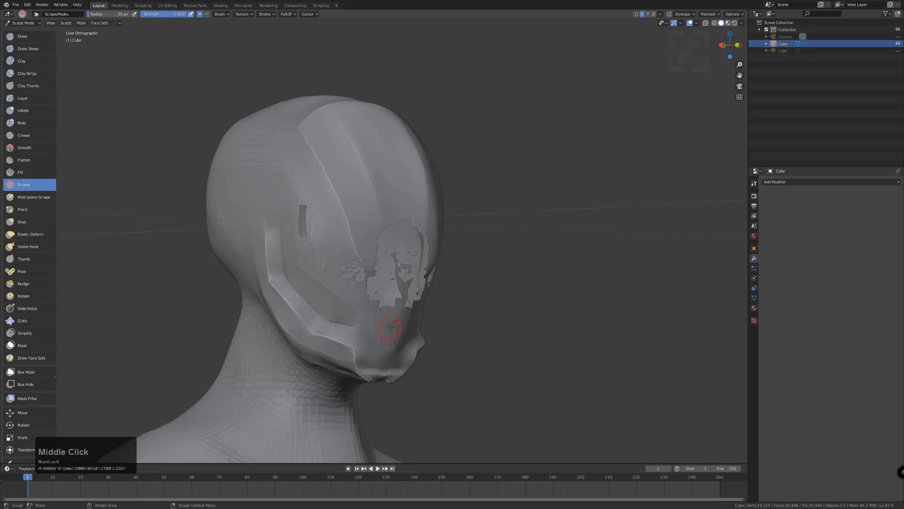
Try to clear the face's display artifacts by toggling Edit Mode and showing all geometry in Sculpt Mode
mouse_move(372, 328)
middle_down()
mouse_move(330, 329)
mouse_move(376, 336)
middle_up()
key(Tab)
key(Tab)
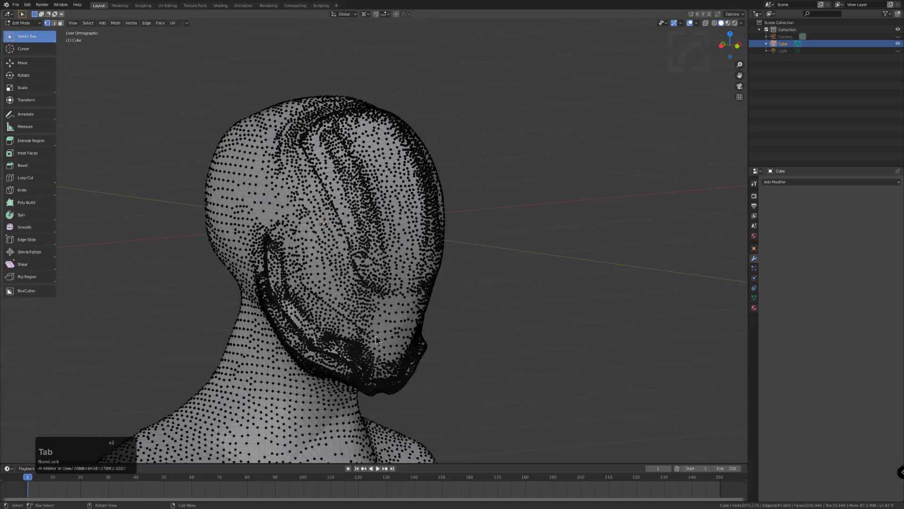
key(Tab)
click(99, 23)
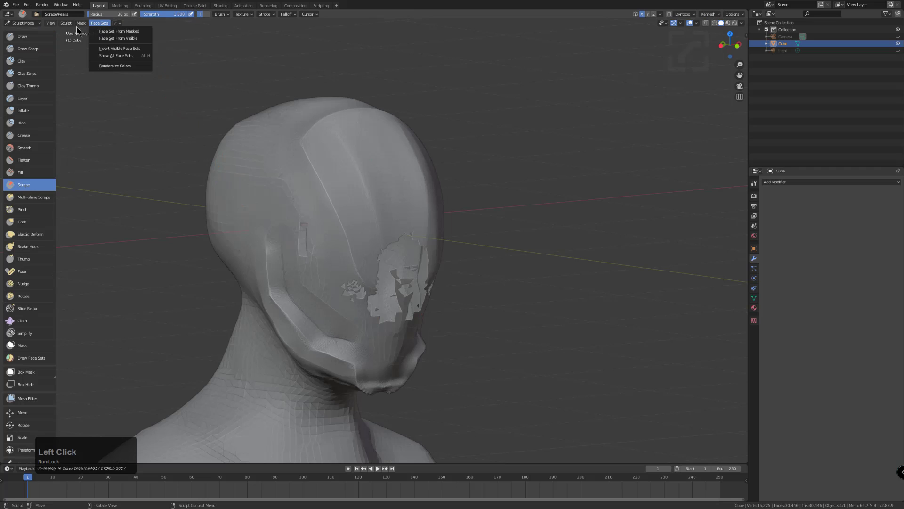
mouse_move(70, 27)
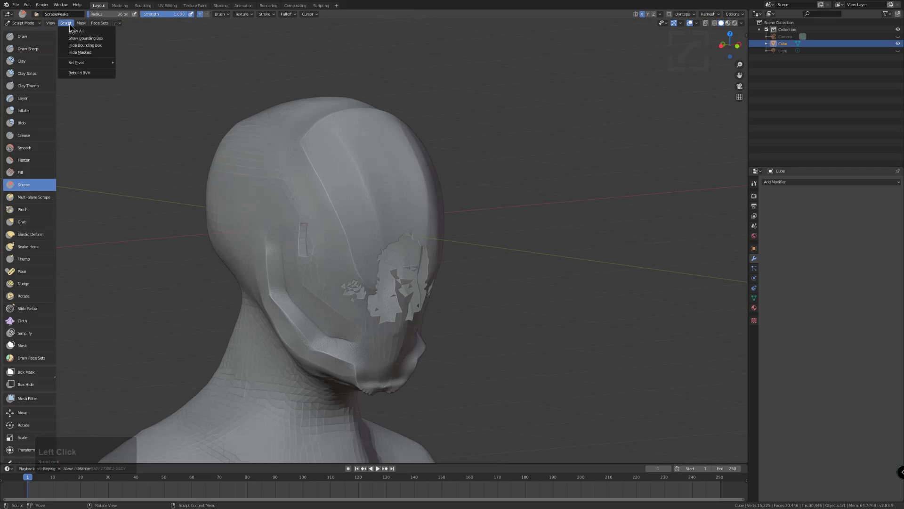
click(71, 31)
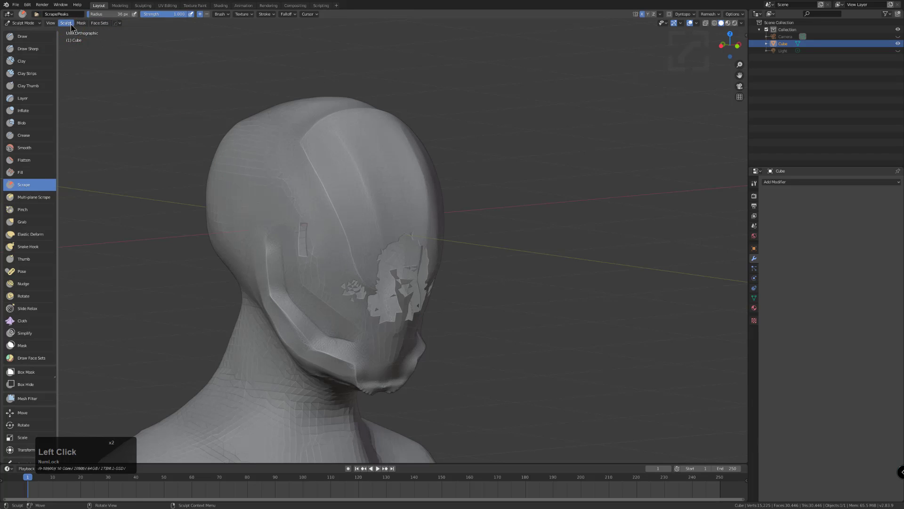
click(70, 25)
click(98, 58)
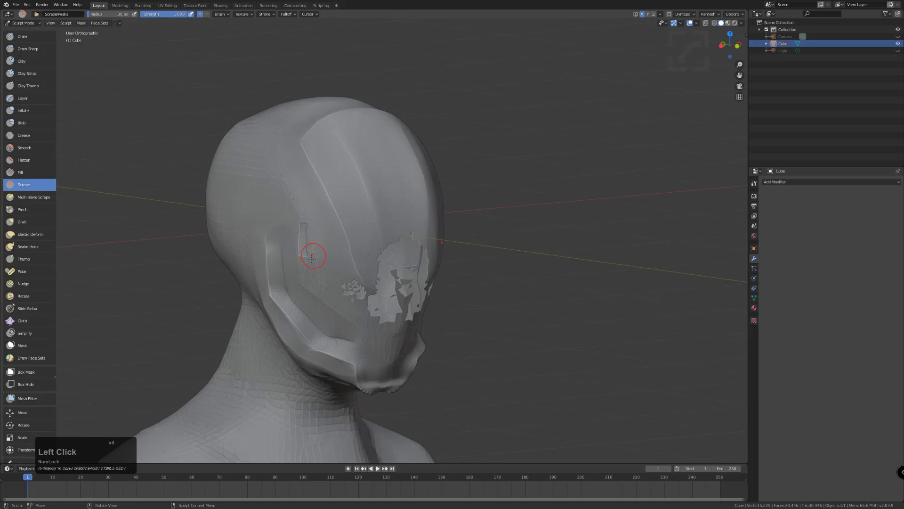
Select the entire mesh in Edit Mode, recalculate its normals outside, and return to Sculpt Mode
key(Tab)
key(a)
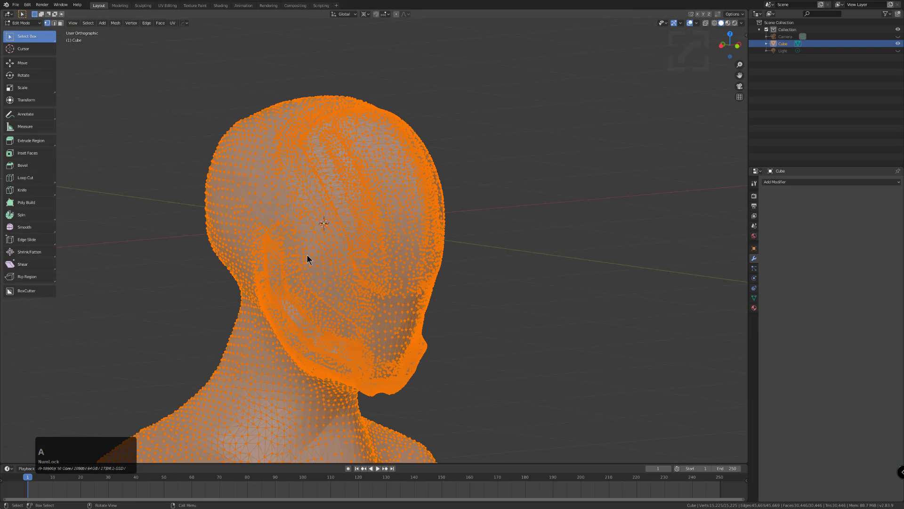
right_click(306, 257)
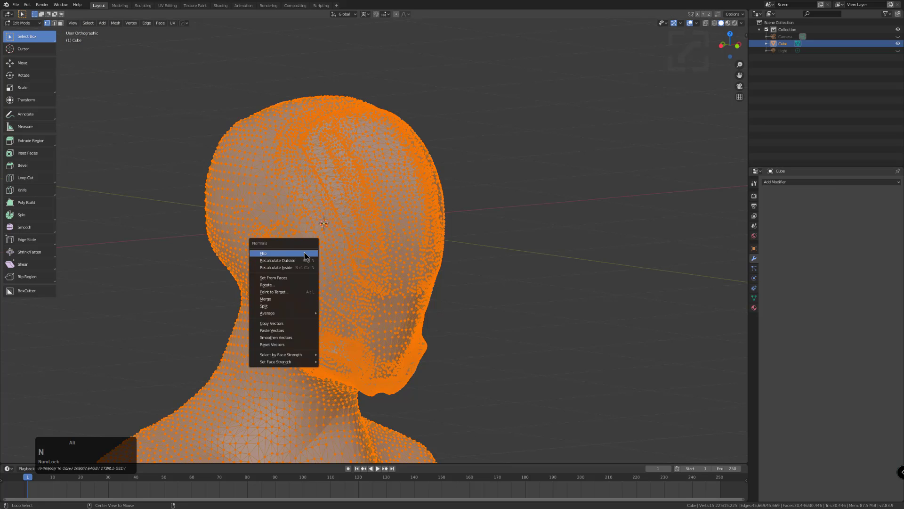
click(267, 259)
key(Tab)
middle_drag(269, 255, 330, 273)
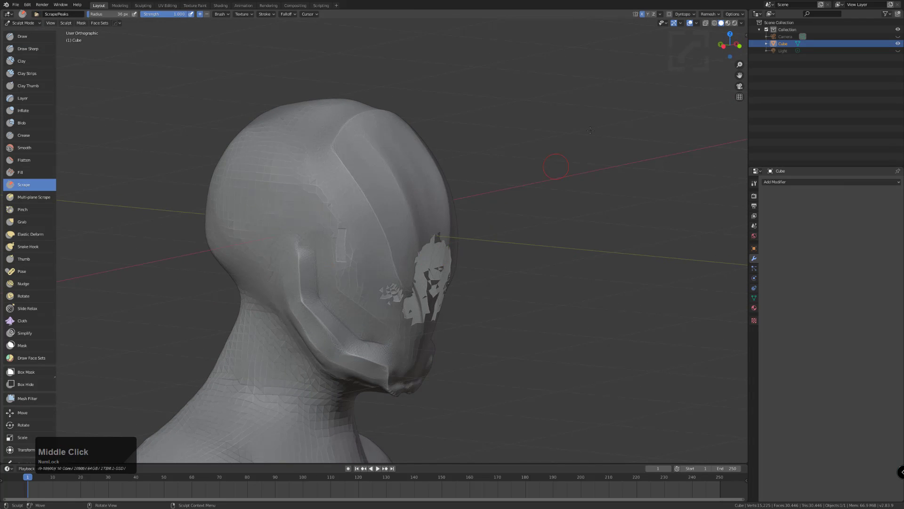
Try a voxel remesh of the bust at a voxel size of 0.05 m and undo it
click(708, 14)
click(705, 83)
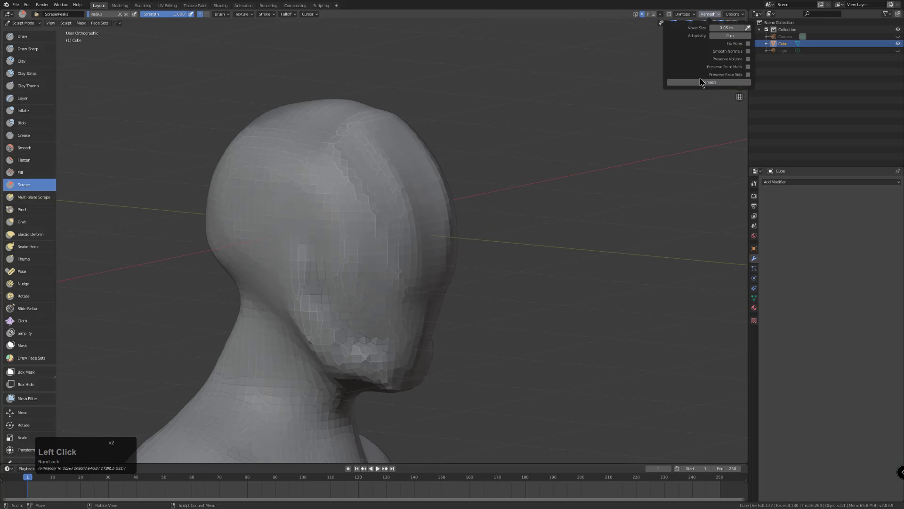
key(ctrl+z)
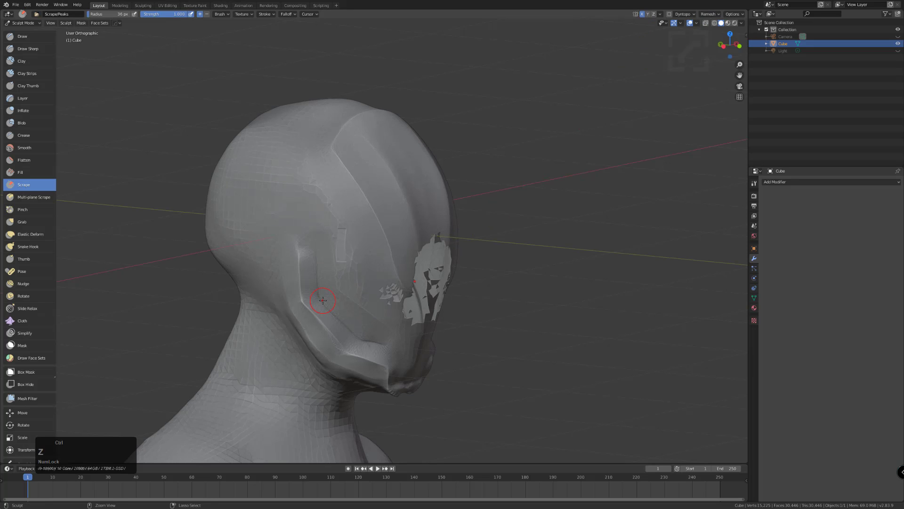
Reduce the remesh voxel size below 0.05 m and remesh the bust
click(707, 14)
key(Return)
click(730, 28)
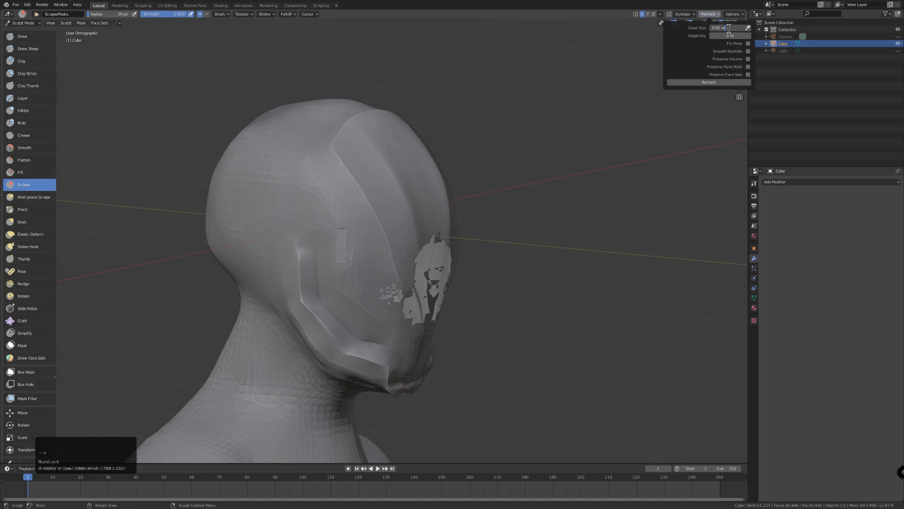
click(703, 82)
middle_drag(372, 330, 358, 338)
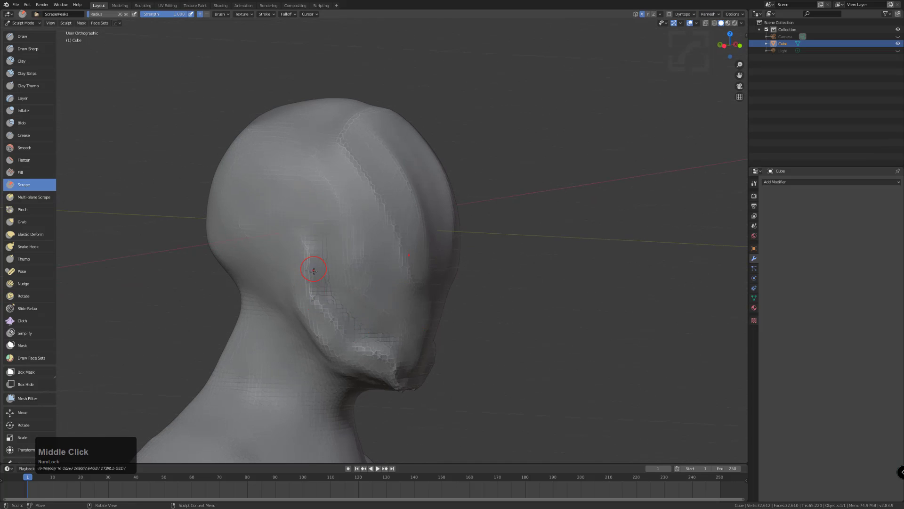
Resharpen the remeshed jaw strip's inner edge with the Pinch brush, adjusting its radius to about 40 px
click(32, 211)
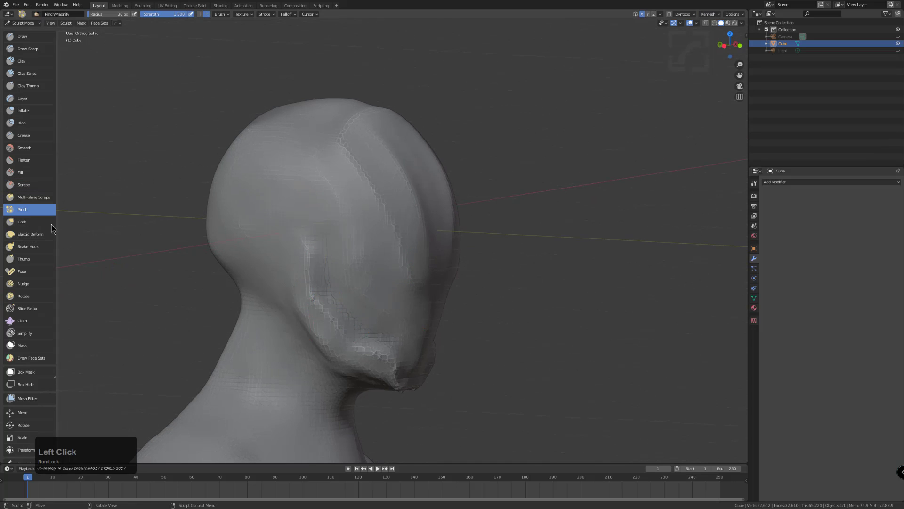
key(bracketleft)
key(bracketleft)
mouse_move(309, 255)
mouse_down()
mouse_move(306, 240)
mouse_move(307, 290)
mouse_move(365, 348)
mouse_move(352, 318)
mouse_up()
key(bracketright)
key(bracketright)
key(bracketright)
key(bracketright)
key(bracketright)
key(bracketright)
key(bracketleft)
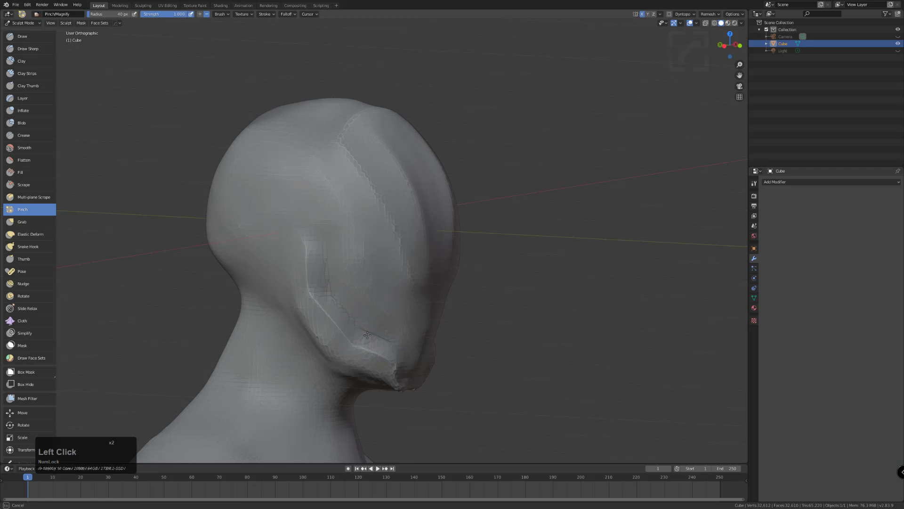
Smooth the jaw groove's recessed surface and pinch its cheek-side border at about 40 px
shift+drag(325, 268, 328, 288)
shift+drag(324, 252, 318, 282)
drag(362, 334, 329, 290)
drag(324, 250, 328, 290)
drag(329, 242, 332, 286)
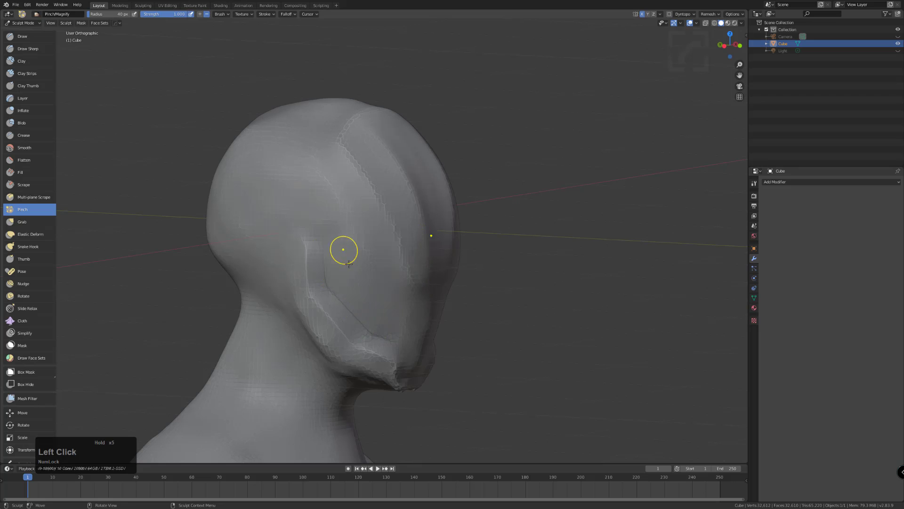
Pinch the jaw strip's cheek-side border and lower edge with the Pinch brush at about 40 px
middle_drag(345, 254, 346, 320)
drag(346, 320, 356, 330)
middle_drag(356, 329, 301, 250)
mouse_move(301, 250)
mouse_down()
mouse_move(294, 265)
mouse_move(282, 256)
mouse_up()
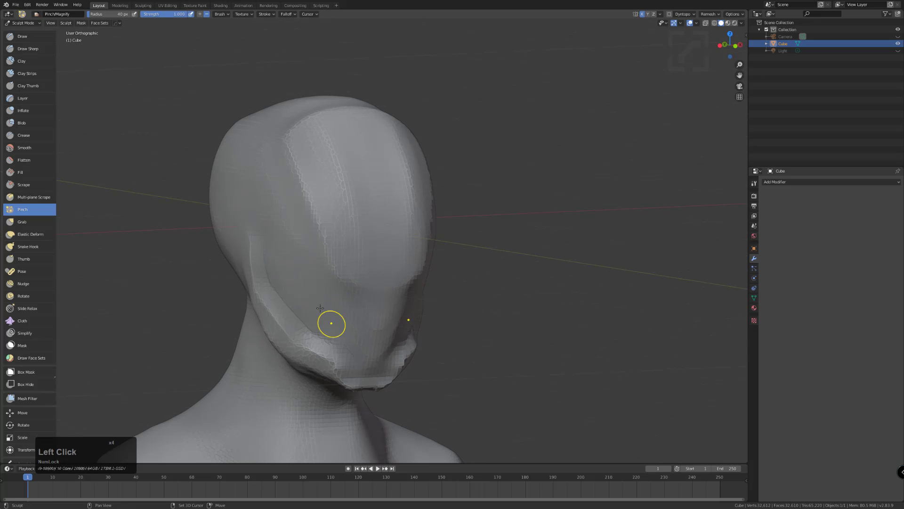
middle_drag(320, 301, 346, 276)
drag(347, 276, 347, 274)
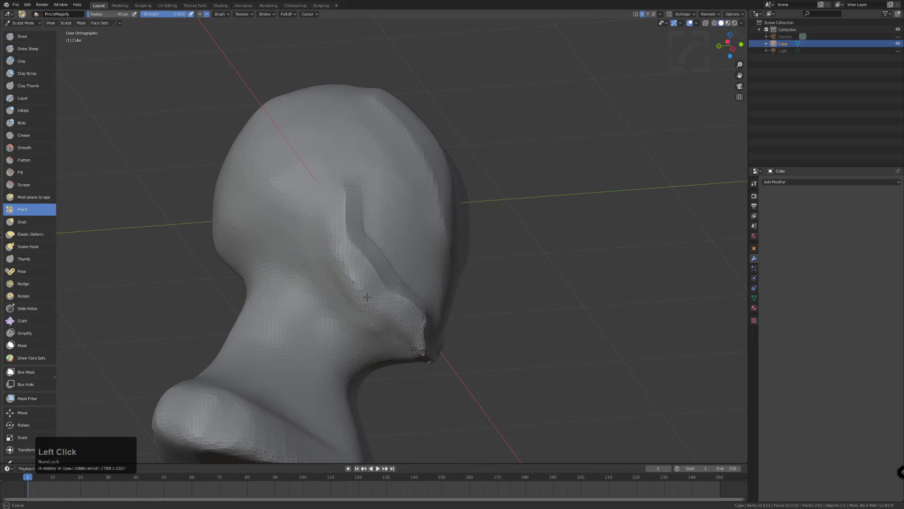
mouse_move(382, 316)
mouse_down()
mouse_move(375, 307)
mouse_move(403, 325)
mouse_move(413, 320)
mouse_up()
double_click(346, 258)
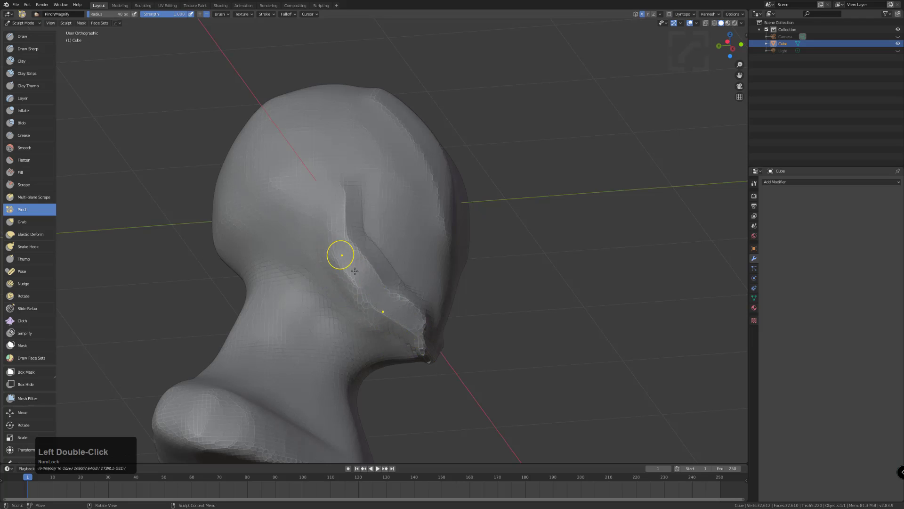
Sharpen the rear part of the jaw strip below the ear with pinch strokes at about 40 px
middle_drag(336, 250, 398, 283)
click(398, 282)
double_click(404, 249)
middle_drag(404, 250, 358, 246)
click(395, 228)
double_click(398, 218)
click(386, 361)
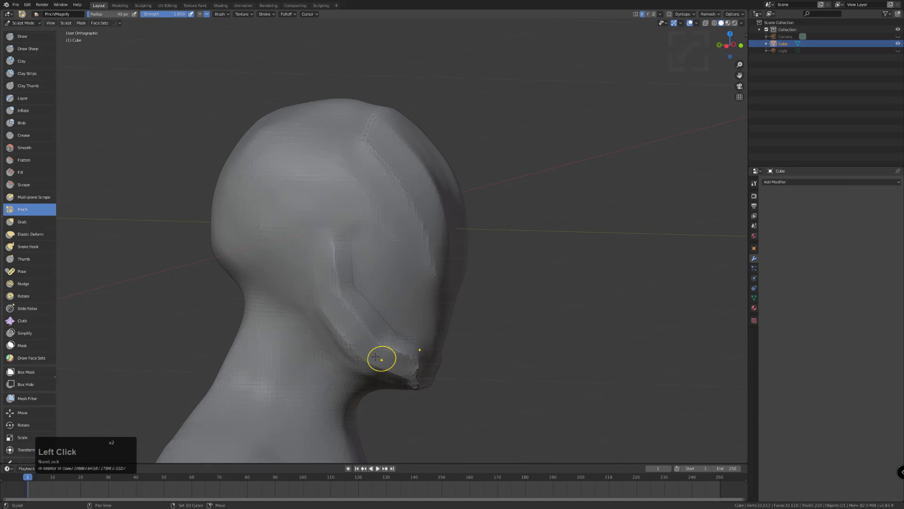
Pinch the front section of the jaw strip where it runs towards the chin
middle_drag(385, 361, 333, 338)
click(334, 338)
click(329, 335)
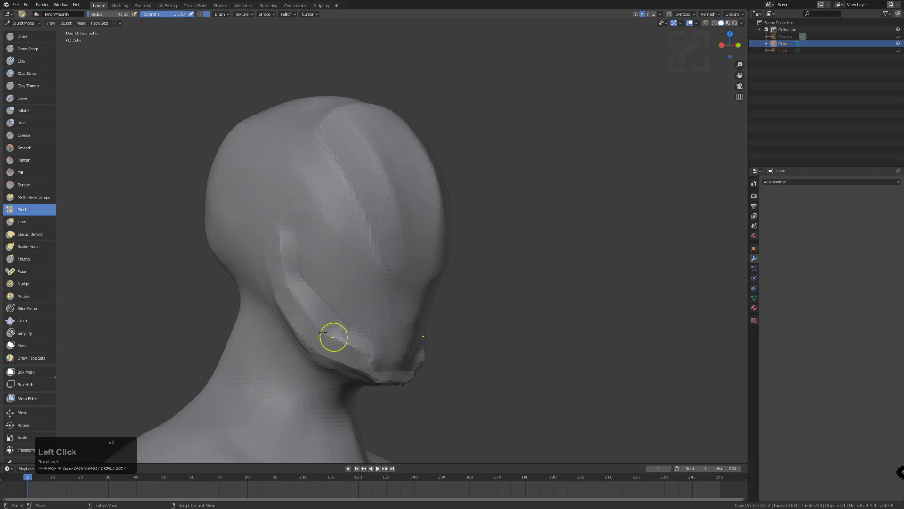
double_click(377, 374)
middle_drag(377, 374, 388, 378)
click(367, 333)
double_click(353, 329)
click(323, 325)
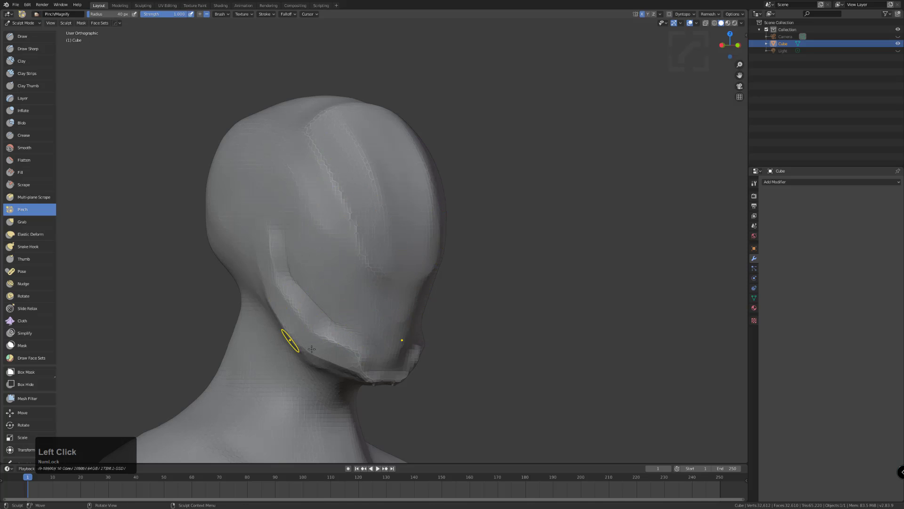
Sharpen the jaw strip's outer edge along the neck with the Pinch brush
middle_drag(294, 343, 374, 335)
double_click(384, 265)
click(374, 271)
click(353, 242)
click(371, 215)
double_click(383, 279)
click(383, 311)
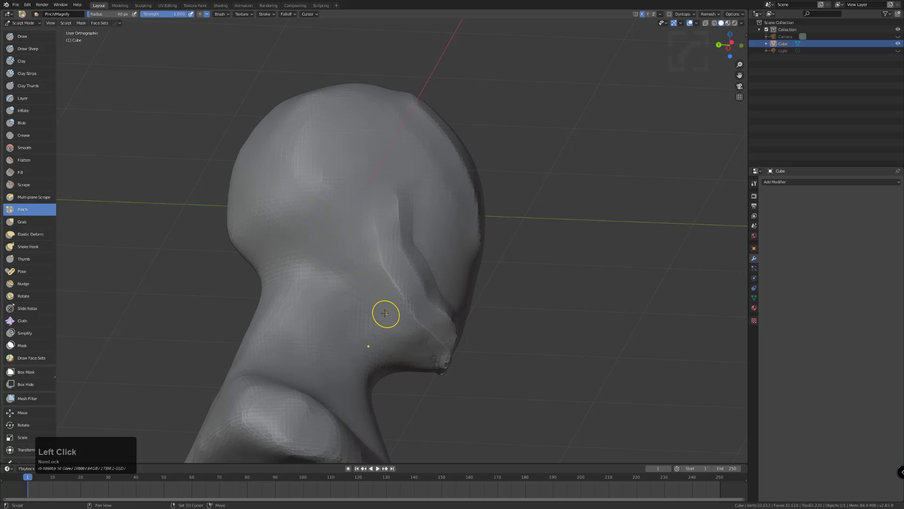
Smooth the rough geometry at the chin tip and pinch the jawline's underside at about 44 px
middle_drag(354, 313, 319, 308)
click(351, 308)
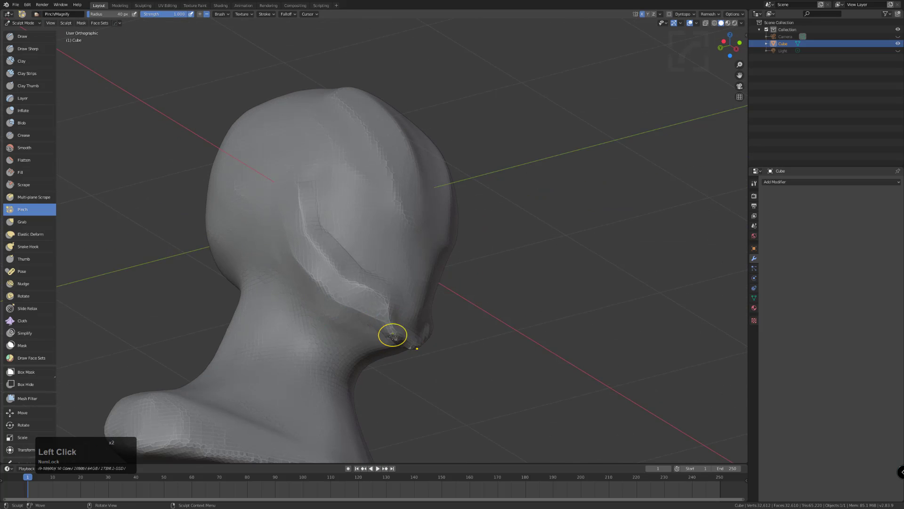
middle_drag(394, 335, 382, 309)
click(394, 317)
click(377, 300)
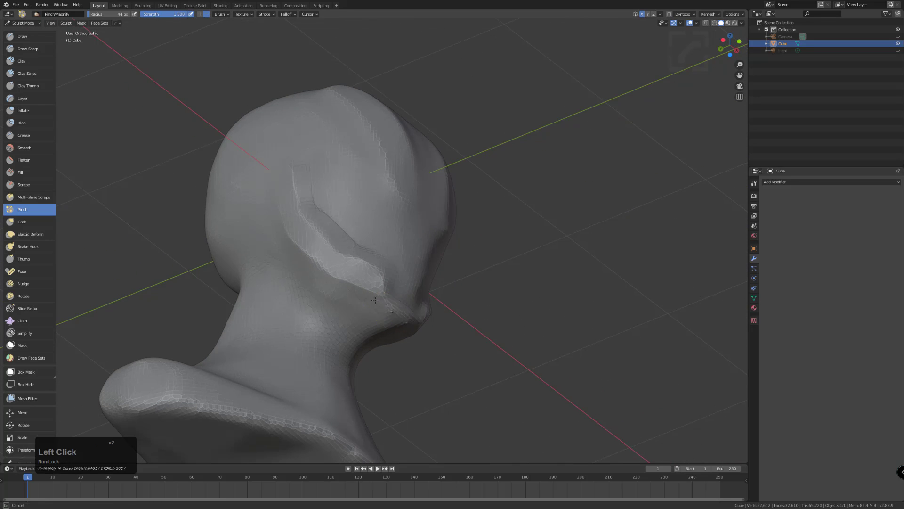
click(395, 315)
click(410, 322)
click(361, 297)
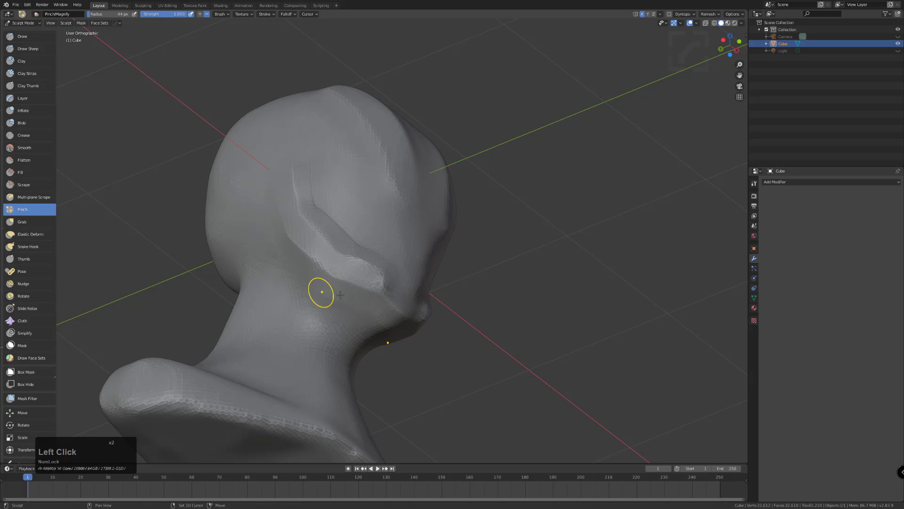
Smooth the jaw strip's front end near the chin and re-pinch its borders at about 44 px
middle_drag(312, 296, 379, 331)
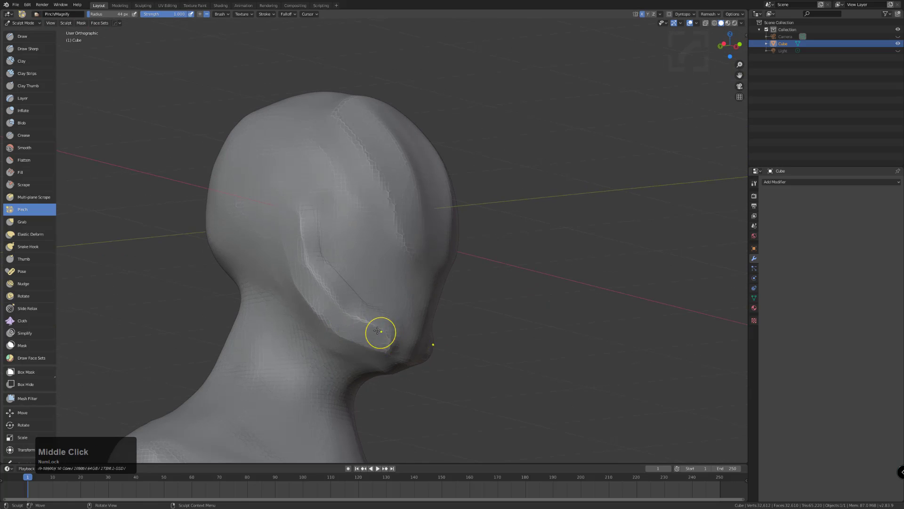
click(386, 332)
double_click(374, 335)
click(339, 313)
click(393, 333)
double_click(334, 311)
click(370, 304)
click(411, 312)
click(362, 314)
click(415, 337)
double_click(384, 304)
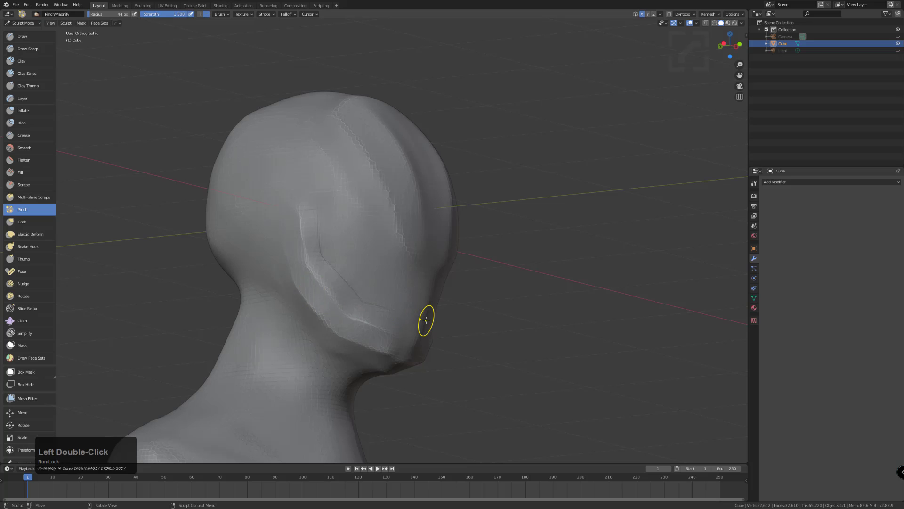
Narrow the sides of the head, cheeks and face panel in front view with the Grab brush at about 260 px
mouse_move(425, 319)
middle_down()
mouse_move(358, 337)
mouse_move(323, 323)
mouse_move(273, 281)
mouse_move(363, 339)
mouse_move(363, 329)
mouse_move(337, 327)
mouse_move(351, 334)
mouse_move(313, 290)
middle_up()
key(KP_1)
middle_click(289, 333)
click(28, 221)
key(bracketright)
key(f)
click(330, 323)
key(bracketleft)
key(bracketleft)
key(bracketleft)
key(bracketleft)
key(KP_1)
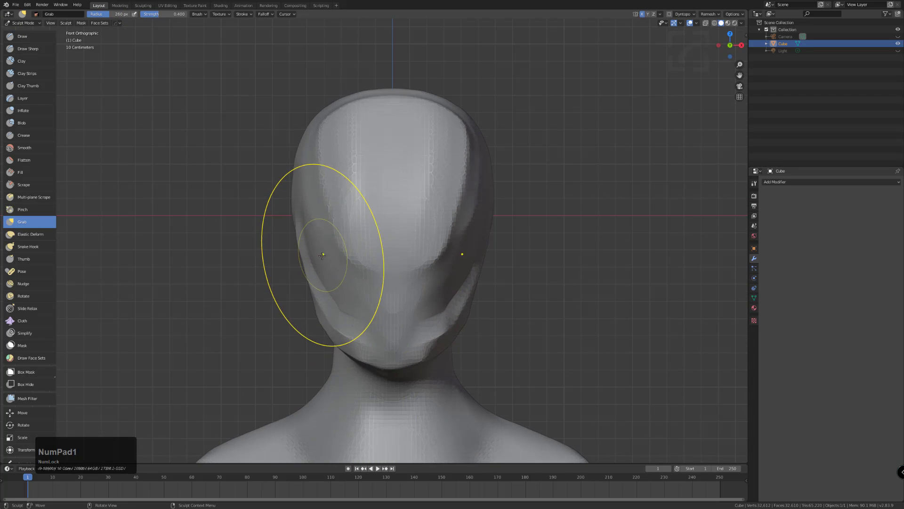
drag(334, 326, 347, 319)
drag(296, 246, 315, 236)
drag(303, 190, 311, 186)
drag(317, 149, 351, 136)
drag(354, 134, 364, 136)
Reshape the transition from the neck to the shoulder with the Grab brush in front view
drag(331, 376, 312, 381)
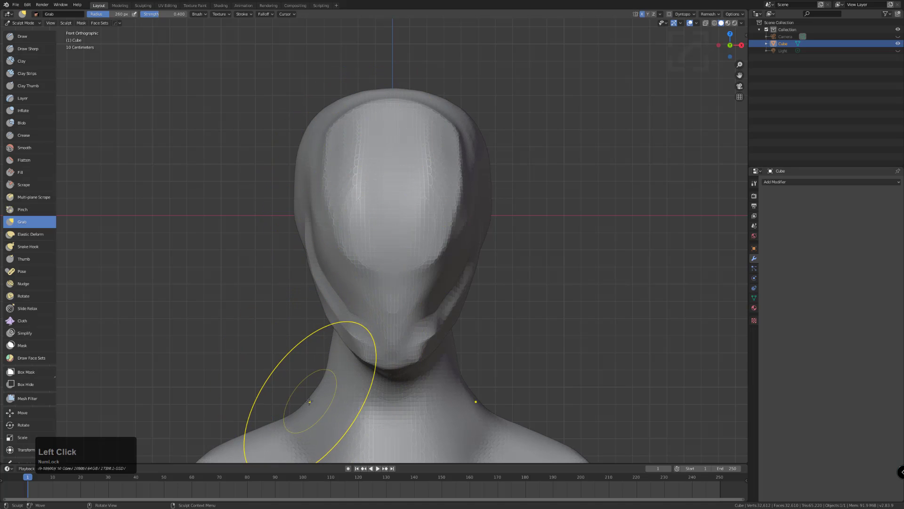
key(bracketleft)
mouse_move(332, 419)
mouse_down()
mouse_move(325, 373)
mouse_move(334, 360)
mouse_up()
key(bracketleft)
Reshape the sides of the head and jaw from angled views with an enlarged Grab brush
middle_drag(286, 323, 308, 319)
key(bracketright)
key(bracketright)
key(bracketright)
key(bracketright)
key(bracketright)
key(bracketright)
key(bracketright)
key(bracketright)
drag(311, 309, 288, 314)
mouse_move(291, 317)
middle_down()
mouse_move(323, 292)
mouse_move(312, 303)
mouse_move(375, 293)
middle_up()
key(bracketright)
key(bracketright)
key(bracketleft)
key(bracketleft)
drag(323, 305, 341, 306)
Adjust the face profile, back of the head and nape with Grab strokes
middle_drag(343, 302, 357, 308)
drag(424, 262, 434, 252)
middle_drag(436, 252, 291, 243)
drag(285, 246, 301, 242)
middle_drag(301, 243, 292, 212)
drag(290, 208, 283, 202)
middle_drag(287, 203, 295, 197)
key(bracketleft)
drag(294, 197, 287, 199)
drag(292, 247, 307, 250)
Reduce the Grab radius to about 191 px and pull the jaw sides inward towards the chin
middle_drag(312, 255, 326, 260)
key(bracketleft)
key(bracketleft)
key(bracketleft)
key(bracketleft)
key(bracketleft)
key(bracketleft)
drag(340, 325, 346, 321)
middle_drag(348, 325, 341, 309)
drag(359, 348, 362, 343)
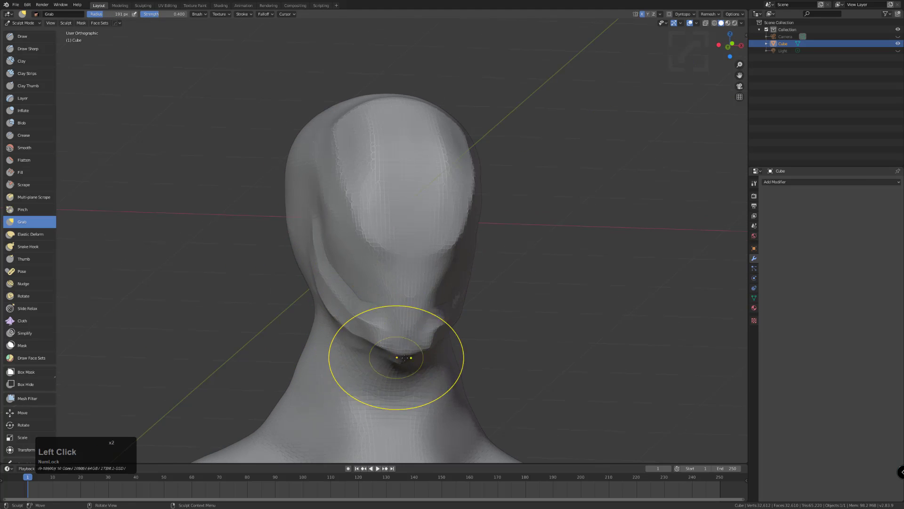
Reduce the Grab radius to about 109 px and push back the surface where the jaw meets the throat
middle_drag(397, 356, 398, 351)
key(bracketright)
key(bracketright)
key(bracketright)
key(bracketright)
key(bracketleft)
key(bracketleft)
key(bracketleft)
key(bracketleft)
key(bracketleft)
key(bracketleft)
key(bracketleft)
key(bracketleft)
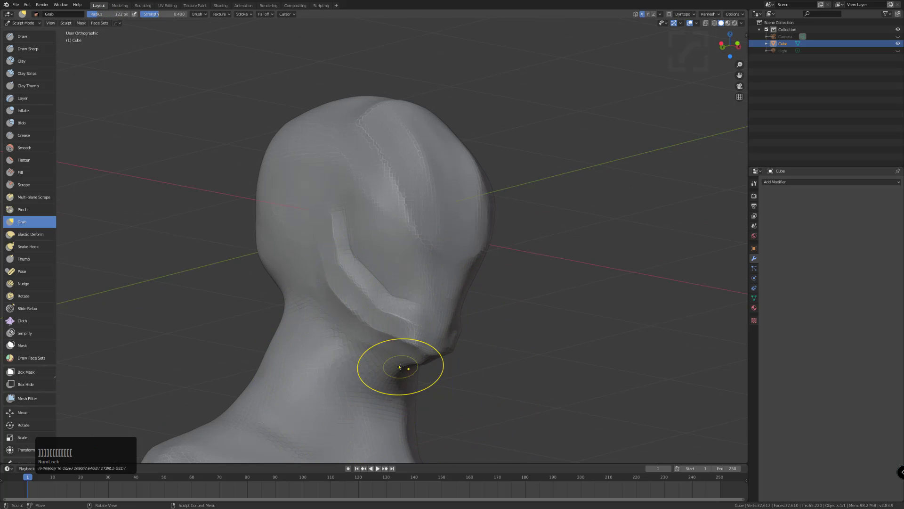
drag(411, 364, 406, 361)
drag(408, 365, 395, 364)
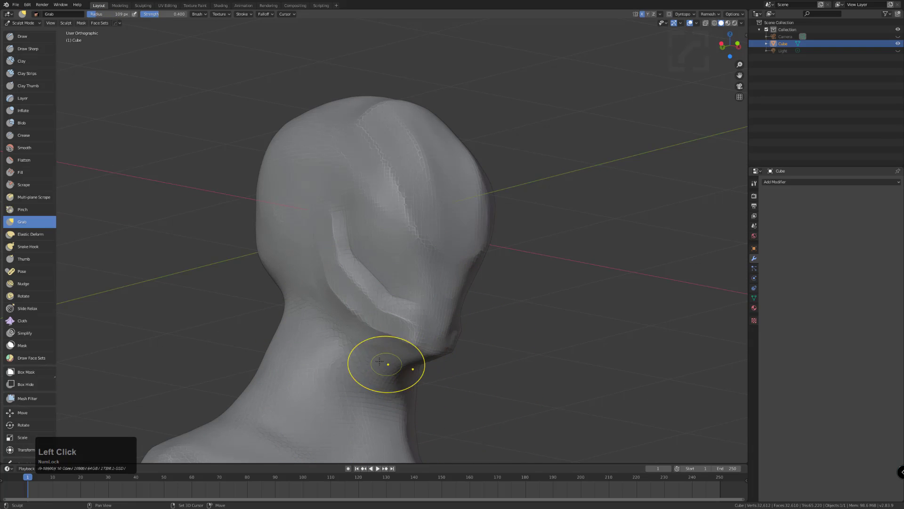
Refine the cheek and lower face shape with small Grab adjustments from several angles
mouse_move(347, 336)
middle_down()
mouse_move(392, 353)
mouse_move(382, 321)
mouse_move(390, 282)
middle_up()
key(bracketright)
key(bracketright)
key(bracketleft)
key(bracketleft)
drag(390, 283, 398, 289)
middle_drag(398, 289, 434, 301)
drag(435, 303, 421, 285)
key(bracketright)
key(bracketleft)
key(bracketleft)
Carve a groove across the lower face above the chin with the Draw brush at about 24 px, linking both jaw strips
mouse_move(420, 285)
middle_down()
mouse_move(394, 372)
mouse_move(433, 360)
middle_up()
key(bracketleft)
key(bracketleft)
key(bracketleft)
key(bracketleft)
key(bracketleft)
key(bracketright)
key(bracketleft)
key(bracketleft)
key(bracketleft)
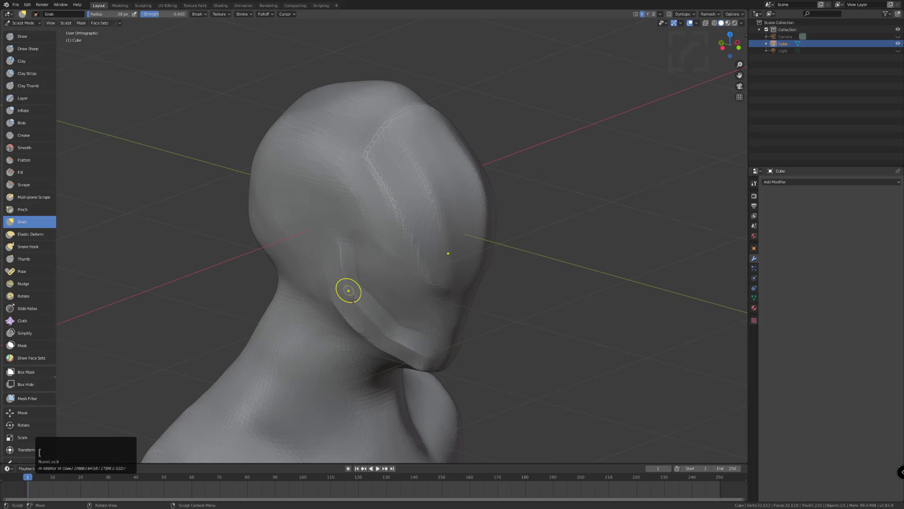
click(23, 36)
key(bracketleft)
key(bracketleft)
key(bracketleft)
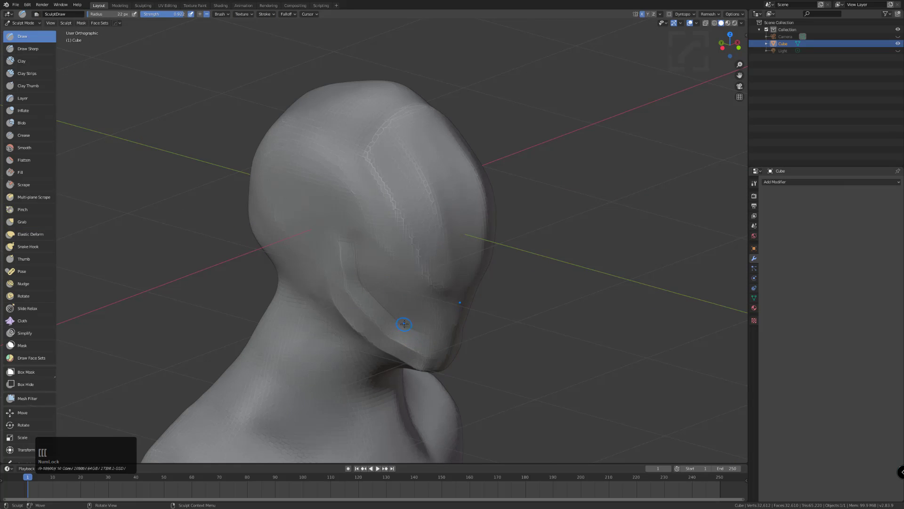
key(bracketright)
drag(410, 329, 460, 347)
middle_drag(460, 347, 399, 347)
key(bracketright)
drag(400, 345, 448, 347)
key(bracketleft)
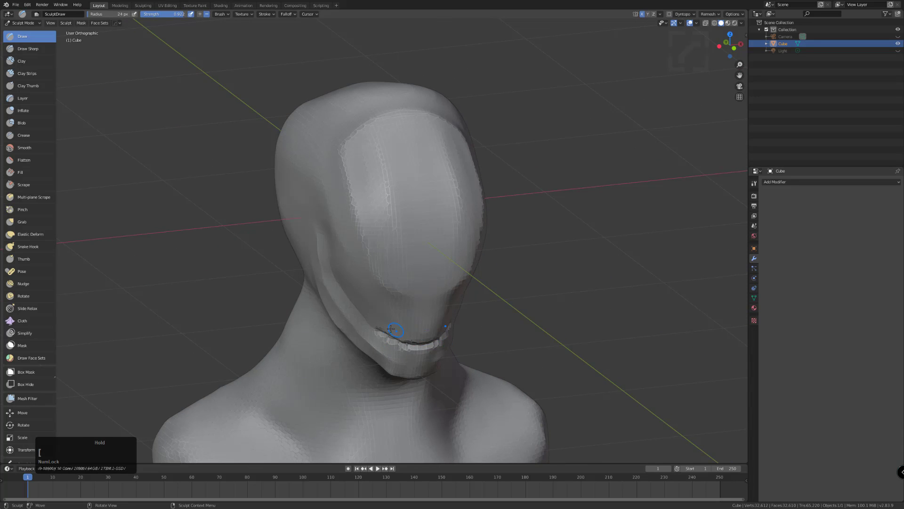
Smooth and refine the carved groove above the chin at about 24 px
drag(378, 324, 392, 330)
click(383, 325)
drag(395, 329, 434, 318)
drag(404, 321, 417, 323)
drag(398, 320, 411, 325)
mouse_move(395, 324)
mouse_down()
mouse_move(414, 351)
mouse_move(424, 348)
mouse_move(373, 332)
mouse_up()
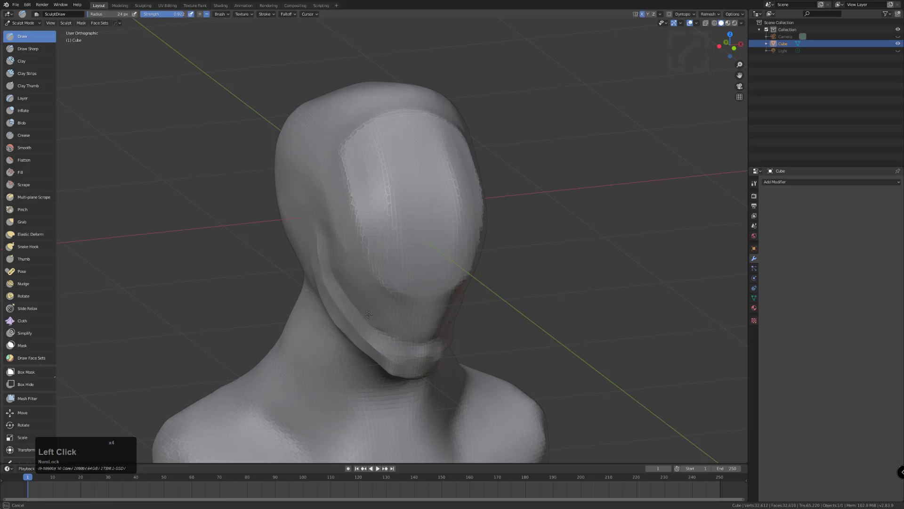
Switch to the Pinch brush at about 40 px and sharpen the jaw strip's upper edge beside the chin
middle_drag(428, 316, 401, 295)
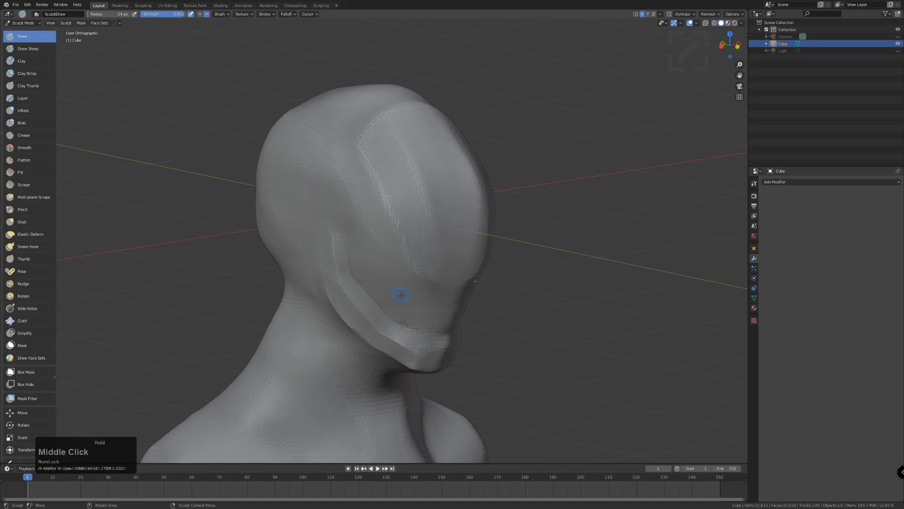
click(24, 185)
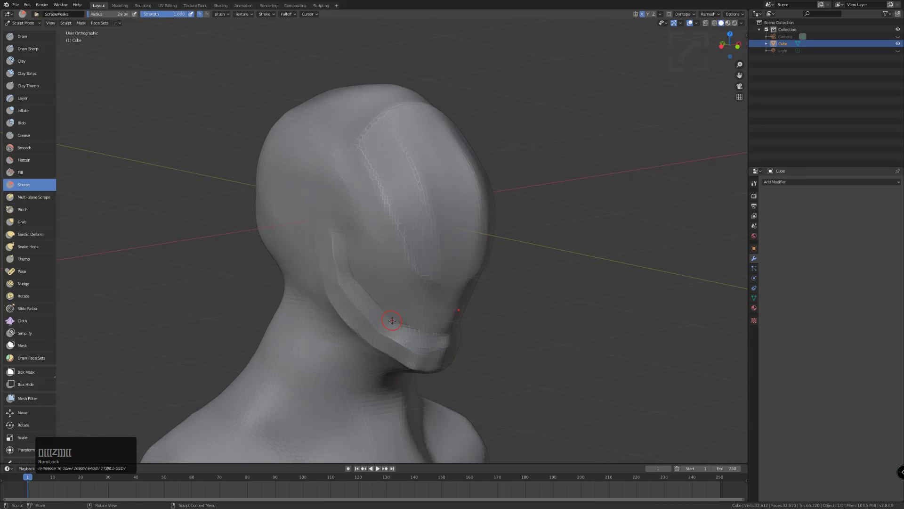
click(22, 209)
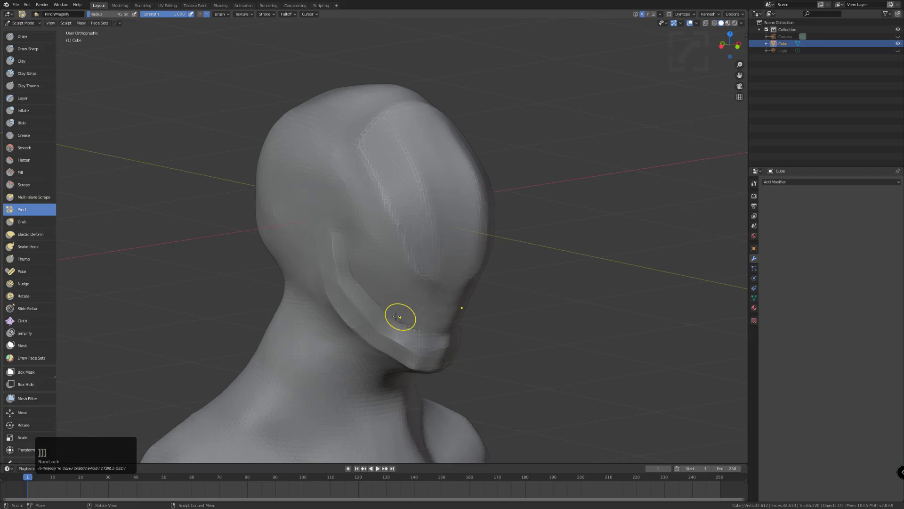
triple_click(434, 333)
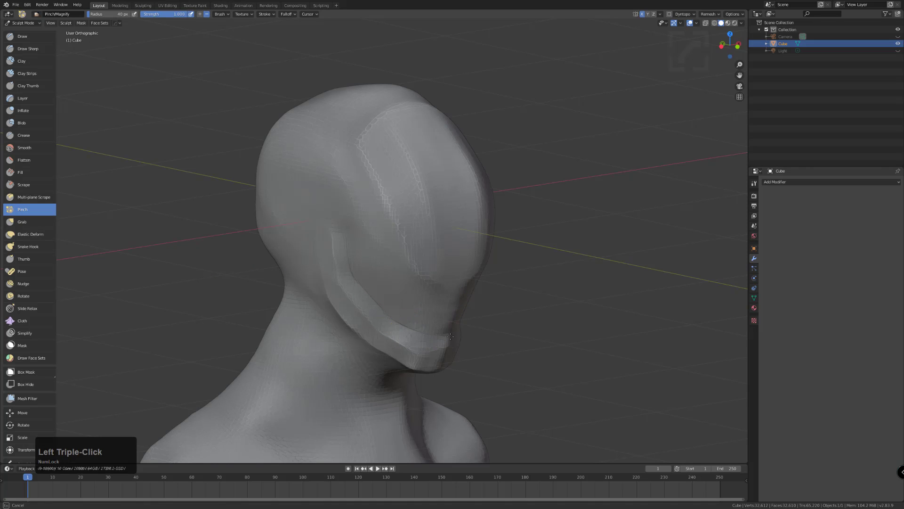
click(415, 348)
Reduce the Pinch radius and tighten the edges of the strip where it wraps around the chin
key(bracketleft)
key(bracketleft)
key(bracketleft)
double_click(407, 363)
click(428, 360)
click(410, 354)
click(419, 351)
Pinch the jaw strip's edges along the jaw and up to its upper end near the ear
click(369, 318)
click(344, 287)
click(334, 280)
mouse_move(335, 279)
mouse_down()
mouse_move(332, 234)
mouse_move(351, 277)
mouse_up()
click(332, 235)
Enlarge the brush radius to about 174 px and reshape the lower cheek with Grab, symmetrically on both sides
mouse_move(350, 267)
middle_down()
mouse_move(362, 267)
mouse_move(349, 264)
middle_up()
key(bracketright)
key(bracketright)
key(bracketright)
key(bracketright)
key(bracketright)
key(bracketright)
key(bracketright)
key(bracketright)
key(bracketright)
key(bracketright)
key(bracketright)
key(bracketright)
key(bracketright)
key(bracketright)
key(bracketright)
key(bracketright)
key(bracketright)
drag(350, 263, 366, 255)
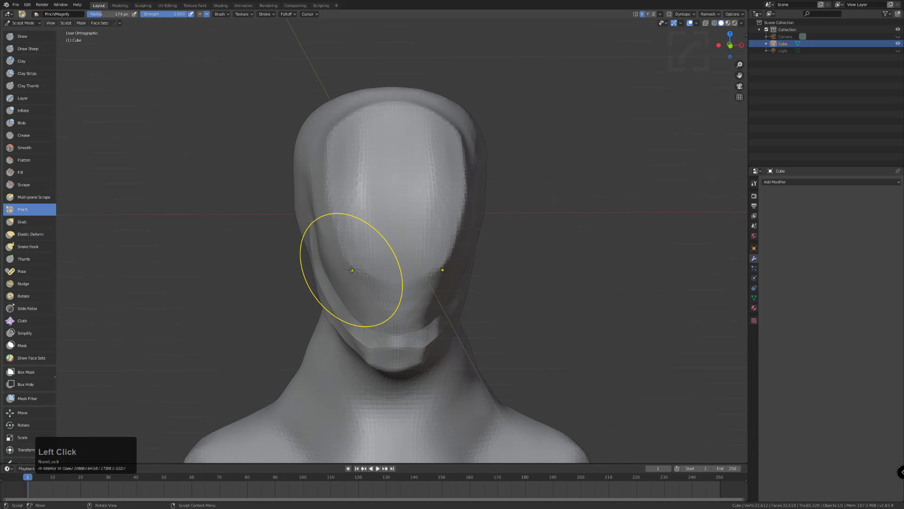
click(22, 221)
mouse_move(345, 262)
mouse_down()
mouse_move(368, 255)
mouse_move(358, 306)
mouse_up()
middle_drag(358, 306, 361, 325)
Reduce the Grab radius to about 90 px and taper the lower face panel toward the chin
key(bracketleft)
key(bracketleft)
key(bracketleft)
key(bracketleft)
key(bracketleft)
key(bracketleft)
key(bracketleft)
mouse_move(356, 318)
mouse_down()
mouse_move(371, 311)
mouse_move(369, 323)
mouse_move(360, 302)
mouse_up()
key(bracketright)
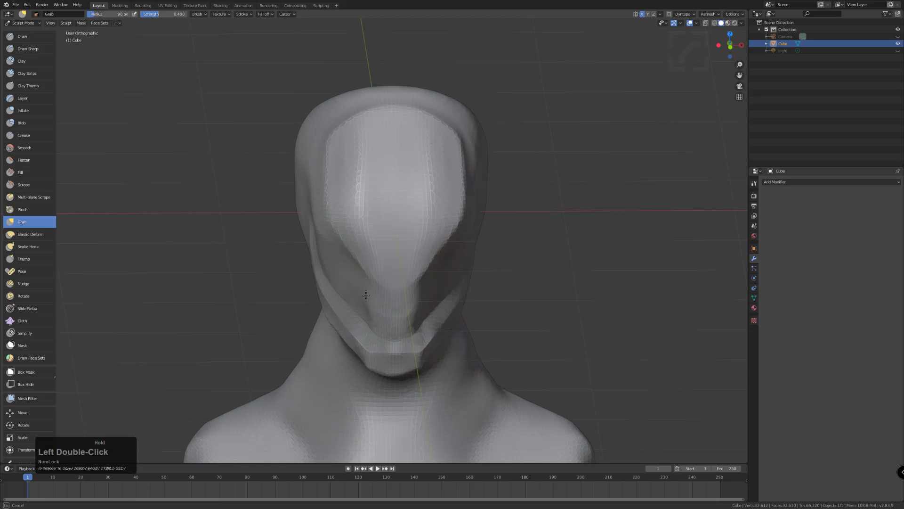
click(363, 297)
Push in the cheek beside the narrowed lower face with Grab strokes from a three-quarter view
middle_drag(363, 297, 410, 304)
drag(409, 304, 420, 307)
key(])
drag(426, 302, 425, 308)
key(])
drag(431, 307, 432, 318)
Deepen the cheek hollow just above the jaw strip with Grab, adjusting the brush radius between strokes
middle_drag(432, 319, 390, 312)
key(])
mouse_move(390, 313)
mouse_down()
mouse_move(374, 313)
mouse_move(375, 321)
mouse_up()
key([)
click(375, 323)
drag(376, 324, 388, 339)
Pull up the upper rim of the cheek hollow beside the face panel with Grab
middle_drag(387, 339, 398, 323)
click(415, 314)
drag(416, 307, 418, 250)
drag(411, 306, 409, 293)
mouse_move(357, 276)
middle_down()
mouse_move(381, 276)
mouse_move(363, 284)
middle_up()
Switch to the Pinch brush at about 37 px and sharpen the cheek hollow's upper rim and front edge
click(23, 185)
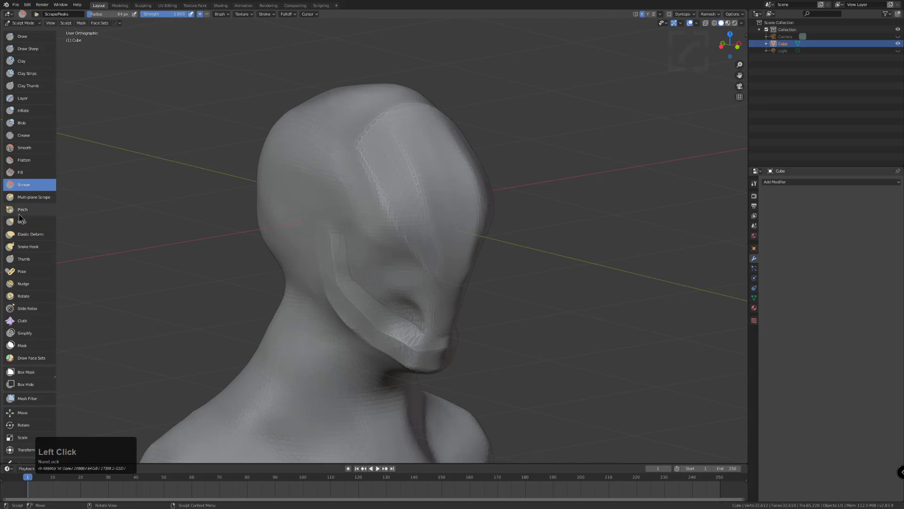
click(21, 210)
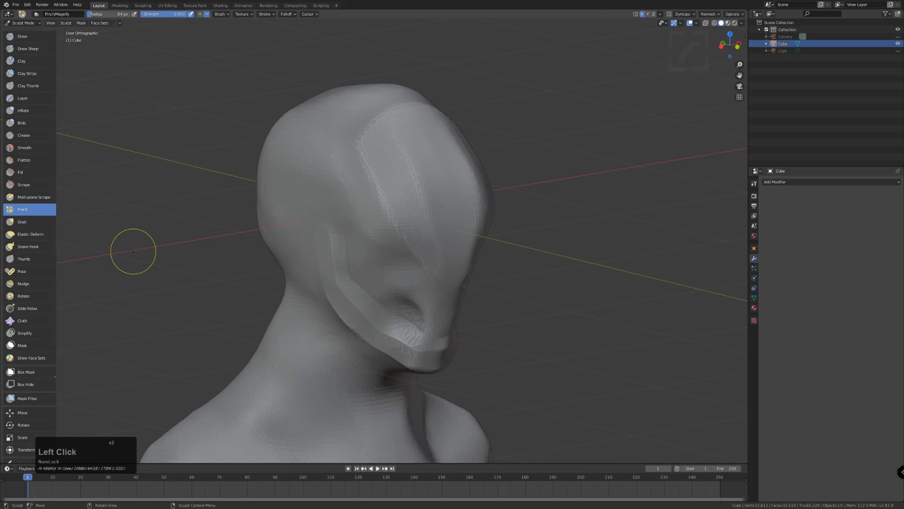
key(bracketleft)
key(bracketleft)
key(bracketleft)
key(bracketleft)
key(bracketleft)
key(bracketleft)
key(bracketleft)
key(bracketright)
key(bracketright)
mouse_move(399, 295)
mouse_down()
mouse_move(401, 284)
mouse_move(385, 280)
mouse_move(428, 299)
mouse_move(428, 312)
mouse_move(449, 295)
mouse_up()
double_click(388, 284)
click(431, 319)
double_click(430, 321)
double_click(430, 321)
triple_click(428, 291)
Pinch the lower corner of the cheek hollow and its border with the jaw strip, refining to about 29 px
middle_drag(428, 291, 405, 288)
click(401, 348)
double_click(394, 348)
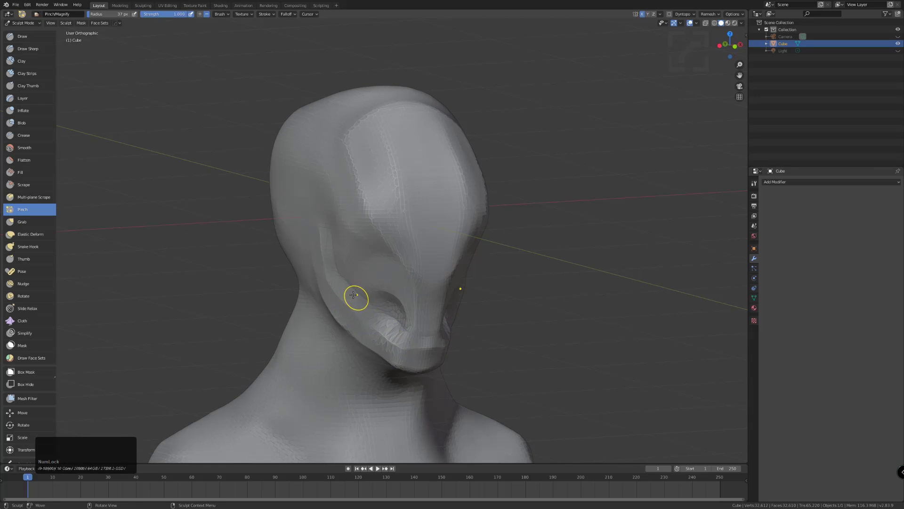
middle_drag(357, 301, 359, 299)
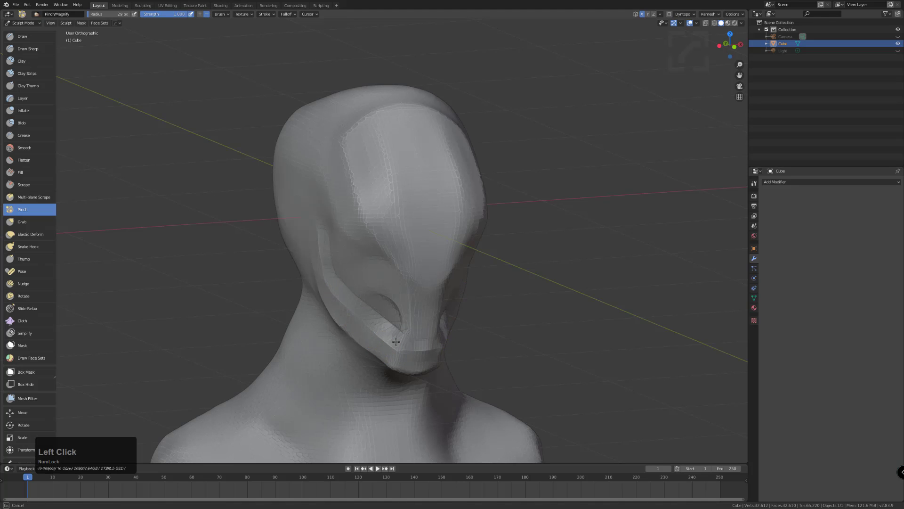
mouse_move(348, 298)
middle_down()
mouse_move(401, 282)
mouse_move(400, 294)
mouse_move(392, 286)
mouse_move(398, 270)
mouse_move(382, 327)
mouse_move(418, 300)
middle_up()
click(414, 322)
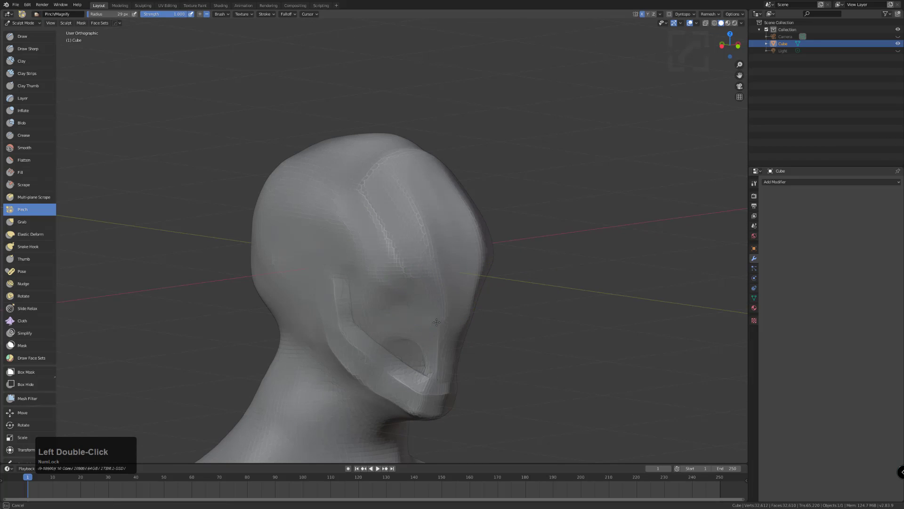
Enlarge the brush to about 228 px and reshape the forehead and upper face profile with Grab
mouse_move(442, 319)
middle_down()
mouse_move(425, 315)
mouse_move(347, 352)
mouse_move(359, 359)
mouse_move(380, 345)
mouse_move(380, 332)
mouse_move(353, 324)
mouse_move(362, 300)
middle_up()
key(bracketright)
key(bracketright)
key(bracketright)
key(bracketright)
key(bracketright)
key(bracketright)
key(bracketright)
key(bracketright)
key(bracketright)
key(bracketright)
shift+middle_drag(358, 303, 355, 343)
key(bracketright)
key(bracketright)
key(bracketright)
key(bracketright)
key(bracketright)
key(bracketright)
key(bracketleft)
click(22, 222)
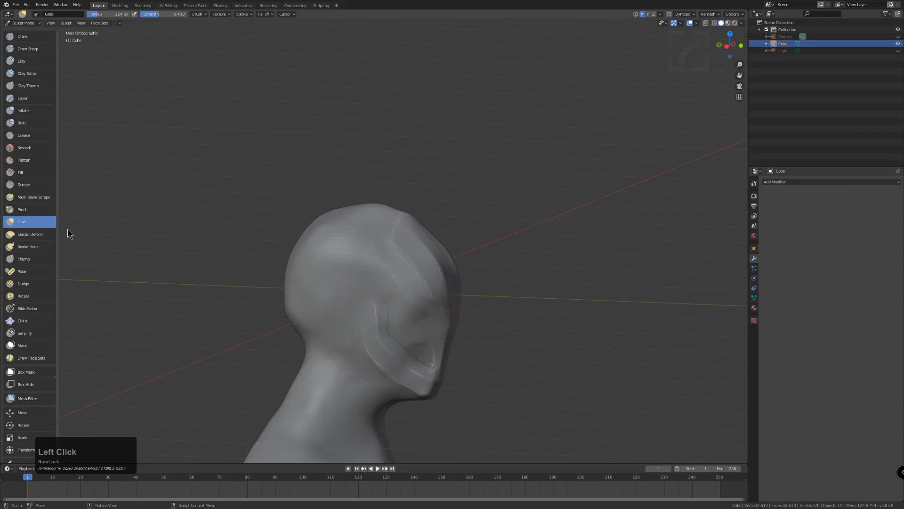
middle_drag(432, 268, 429, 277)
key(bracketright)
mouse_move(430, 278)
mouse_down()
mouse_move(460, 277)
mouse_move(434, 283)
mouse_move(434, 239)
mouse_up()
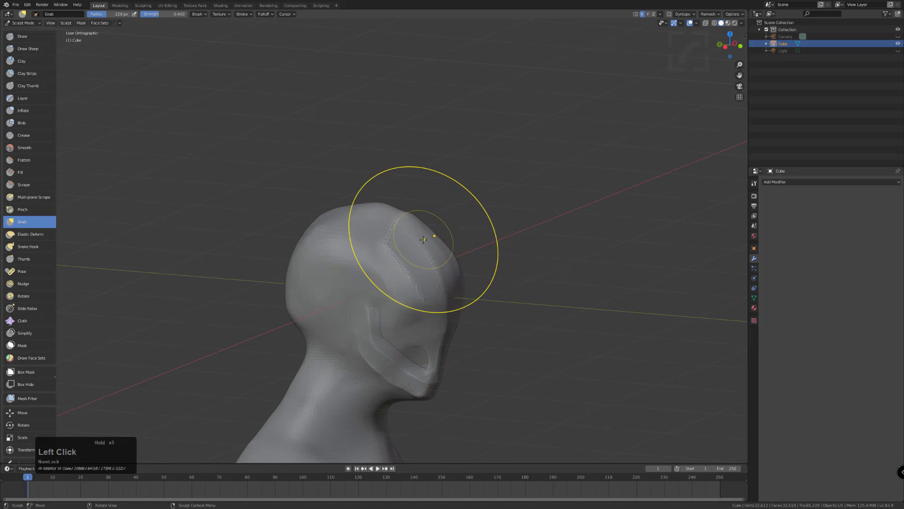
Raise the crown and extend it toward the back of the head with progressively smaller Grab strokes
middle_drag(426, 236, 400, 214)
click(377, 202)
drag(372, 199, 368, 194)
key(bracketleft)
drag(350, 205, 315, 203)
key(bracketleft)
key(bracketleft)
drag(313, 210, 358, 197)
Enlarge the Grab radius to about 300 px and pull the back of the head outward
key(bracketleft)
key(bracketright)
key(bracketright)
key(bracketright)
key(bracketright)
key(bracketleft)
key(bracketright)
key(bracketright)
key(bracketleft)
key(bracketright)
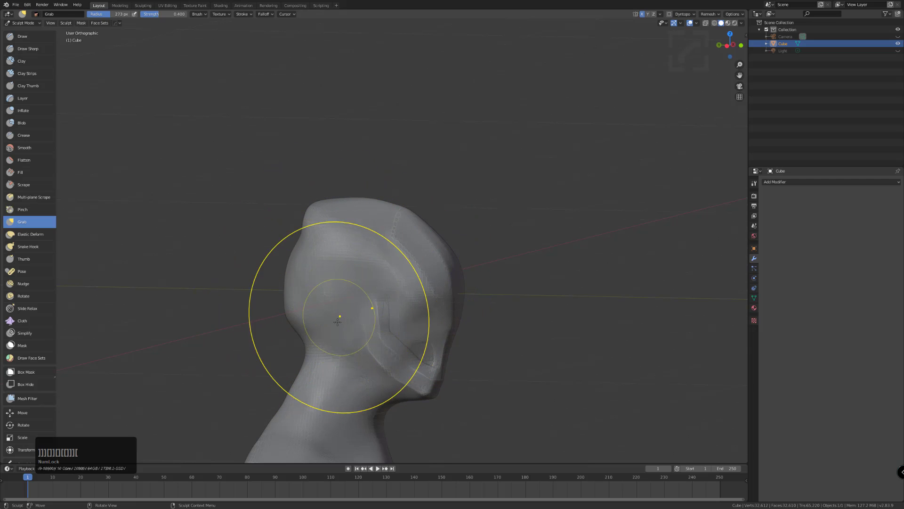
key(bracketright)
middle_drag(327, 313, 368, 344)
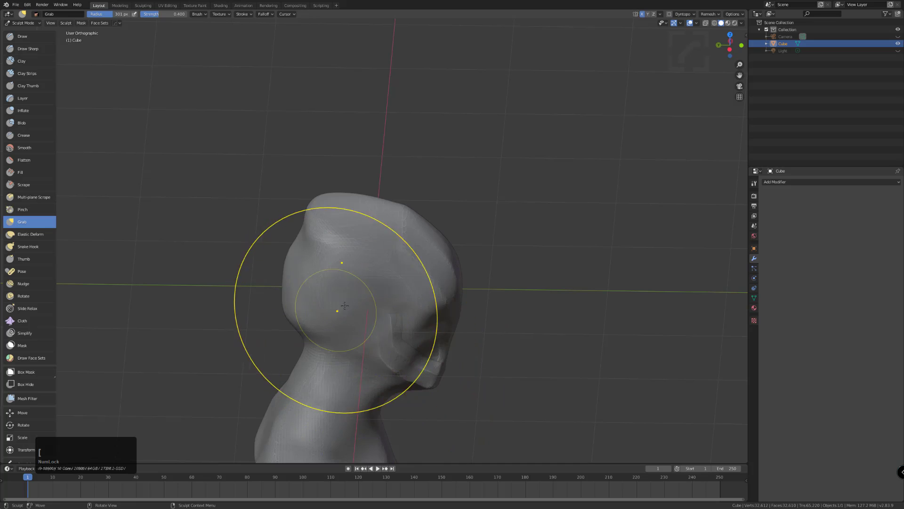
middle_drag(335, 305, 333, 291)
key(bracketright)
drag(297, 268, 279, 268)
Reduce the Grab radius and lift the upper back of the head to round out the skull
key(bracketleft)
key(bracketleft)
key(bracketleft)
middle_drag(297, 281, 293, 279)
mouse_move(293, 279)
mouse_down()
mouse_move(262, 282)
mouse_move(282, 240)
mouse_up()
key(bracketleft)
key(bracketleft)
key(bracketleft)
Refine the side of the head and the area above the jaw strip with Grab at about 157 px
mouse_move(282, 240)
middle_down()
mouse_move(353, 306)
mouse_move(310, 272)
mouse_move(325, 285)
middle_up()
key(bracketleft)
click(370, 320)
click(299, 288)
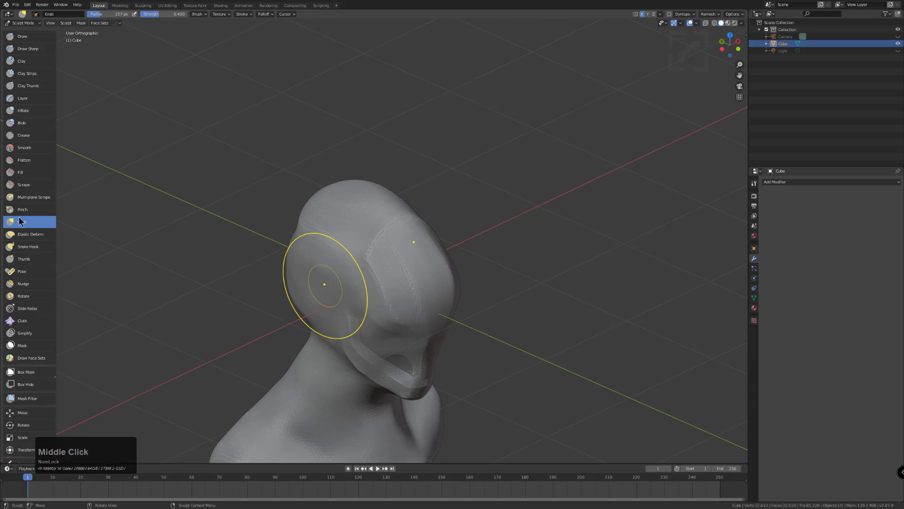
Switch to the Scrape brush at about 80 px and flatten the side of the head behind the face
click(24, 185)
key(bracketright)
key(bracketright)
drag(312, 297, 323, 266)
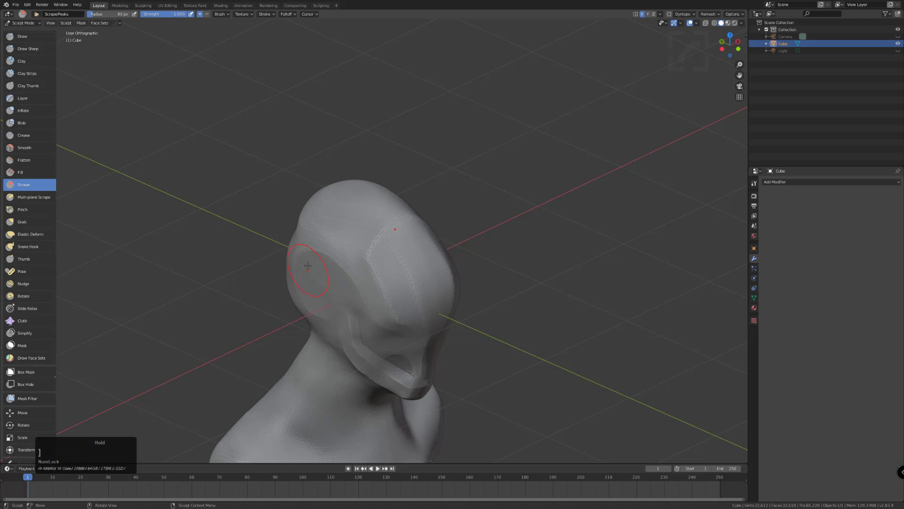
Scrape a defined plane edge along the upper side of the head and down toward the jaw strip
middle_drag(308, 268, 304, 258)
drag(312, 238, 346, 259)
drag(311, 236, 334, 249)
drag(369, 319, 372, 324)
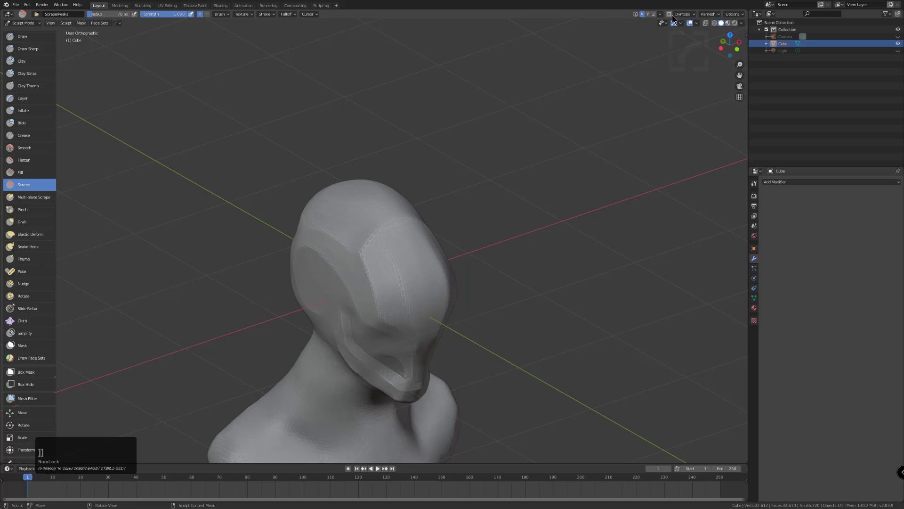
Reduce the Scrape radius to about 50 px and flatten the side of the forehead beside the central face panel
key(])
mouse_move(315, 238)
mouse_down()
mouse_move(354, 272)
mouse_move(377, 258)
mouse_move(371, 251)
mouse_move(390, 281)
mouse_up()
drag(375, 252, 391, 282)
mouse_move(391, 279)
mouse_down()
mouse_move(377, 256)
mouse_move(390, 280)
mouse_up()
mouse_move(387, 279)
mouse_down()
mouse_move(371, 258)
mouse_move(389, 282)
mouse_up()
drag(388, 281, 374, 261)
middle_drag(380, 247, 368, 250)
drag(393, 254, 402, 267)
mouse_move(386, 240)
middle_down()
mouse_move(422, 330)
mouse_move(405, 236)
mouse_move(409, 298)
middle_up()
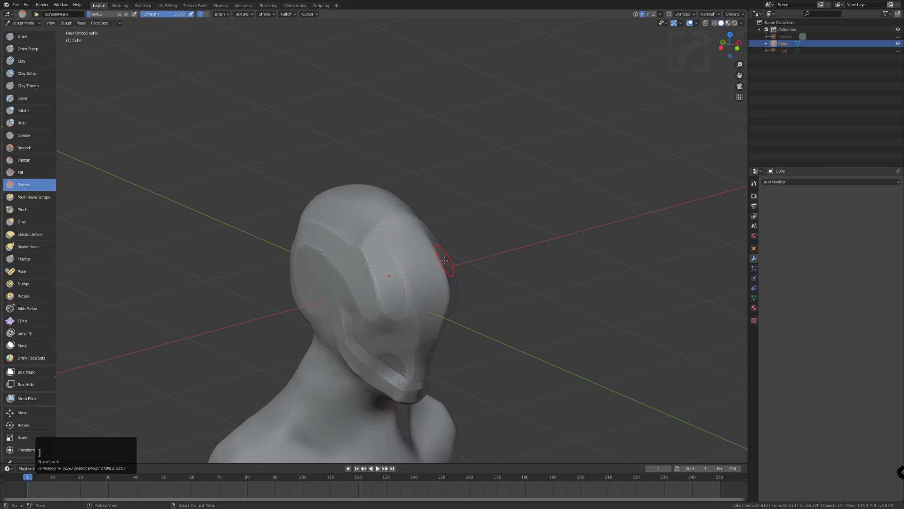
Scrape a flat plane edge across the upper back of the head
middle_drag(327, 320, 313, 238)
double_click(314, 240)
drag(338, 254, 360, 258)
drag(354, 254, 367, 257)
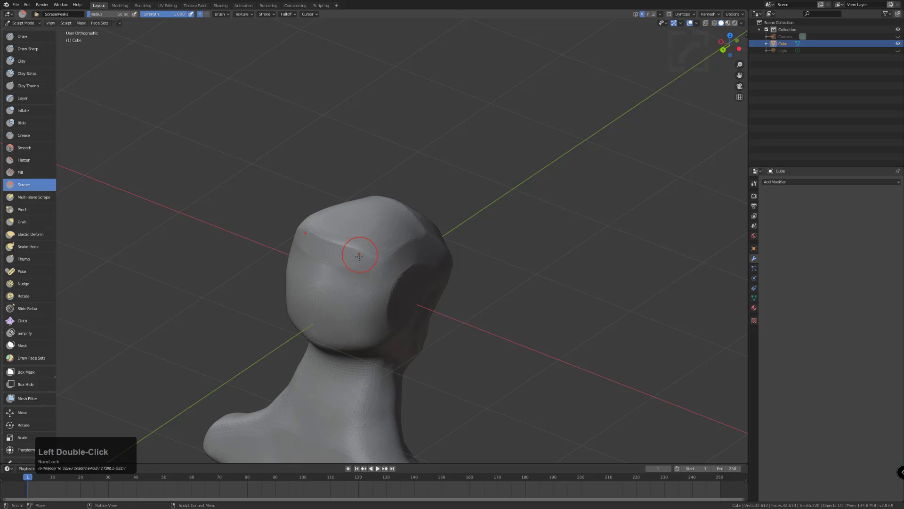
middle_drag(367, 257, 305, 285)
key(bracketleft)
Enlarge the Scrape brush and extend the upper back plane toward the crown and side of the head
mouse_move(305, 242)
middle_down()
mouse_move(323, 240)
mouse_move(310, 241)
mouse_move(315, 246)
middle_up()
key(bracketright)
key(bracketright)
mouse_move(317, 241)
mouse_down()
mouse_move(386, 244)
mouse_move(397, 233)
mouse_up()
mouse_move(374, 226)
mouse_down()
mouse_move(397, 227)
mouse_move(380, 240)
mouse_move(386, 217)
mouse_up()
drag(379, 230, 390, 222)
middle_drag(394, 217, 329, 277)
Increase the Scrape radius and cut broad flat planes behind the side disc and across the back of the skull
key(bracketright)
key(bracketright)
key(bracketright)
drag(350, 267, 351, 288)
drag(351, 268, 349, 306)
key(bracketright)
mouse_move(321, 277)
mouse_down()
mouse_move(336, 274)
mouse_move(302, 265)
mouse_up()
drag(308, 257, 294, 278)
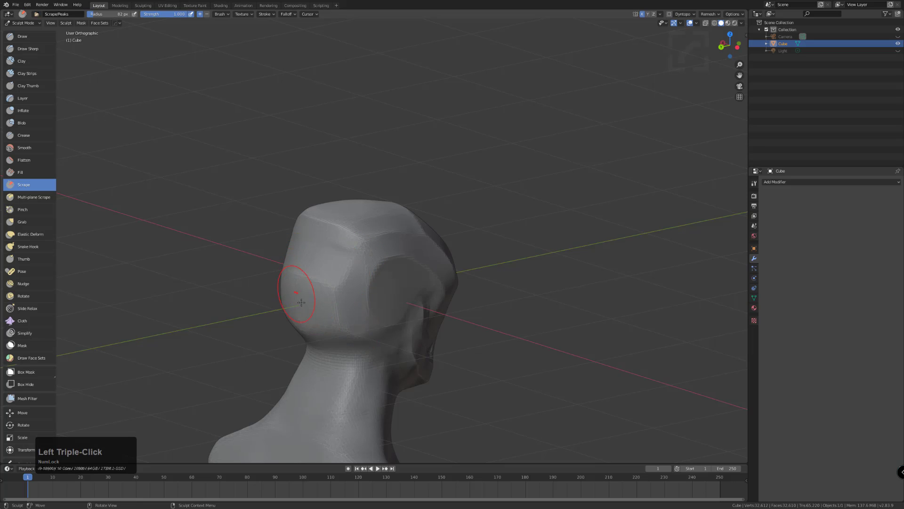
Scrape the lower back of the skull and bevel its transition up to the crown
middle_drag(293, 283, 306, 249)
drag(317, 303, 358, 285)
click(307, 287)
mouse_move(306, 287)
middle_down()
mouse_move(282, 283)
mouse_move(336, 257)
mouse_move(320, 250)
mouse_move(325, 241)
middle_up()
double_click(292, 282)
click(294, 281)
key(f)
click(339, 251)
key(bracketleft)
mouse_move(318, 234)
mouse_down()
mouse_move(378, 243)
mouse_move(321, 216)
mouse_move(340, 210)
mouse_up()
Reduce the Scrape radius to about 33 px and flatten the area below the side disc and along the lower jaw
key(bracketleft)
key(bracketleft)
mouse_move(317, 307)
middle_down()
mouse_move(317, 296)
mouse_move(314, 322)
middle_up()
double_click(320, 320)
click(321, 303)
key(bracketleft)
key(bracketleft)
click(344, 313)
double_click(380, 359)
key(bracketright)
click(402, 386)
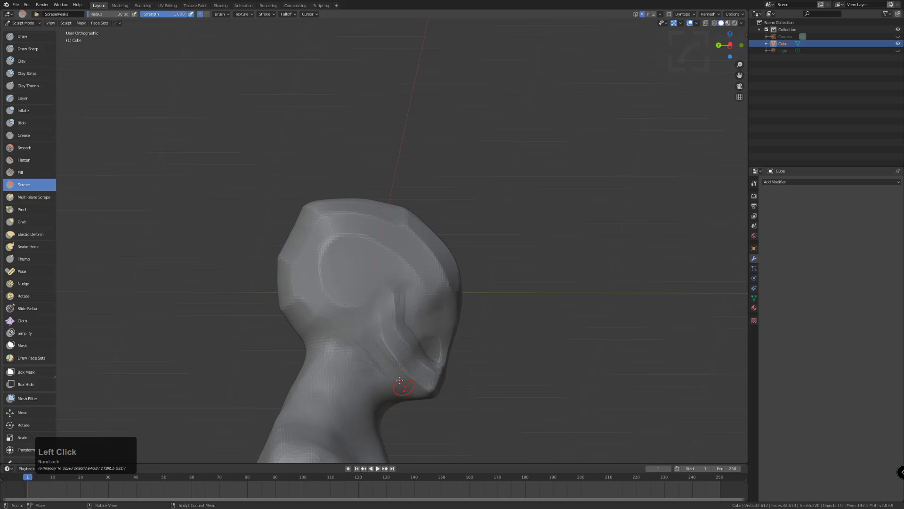
middle_drag(353, 327, 340, 336)
key(bracketright)
key(bracketright)
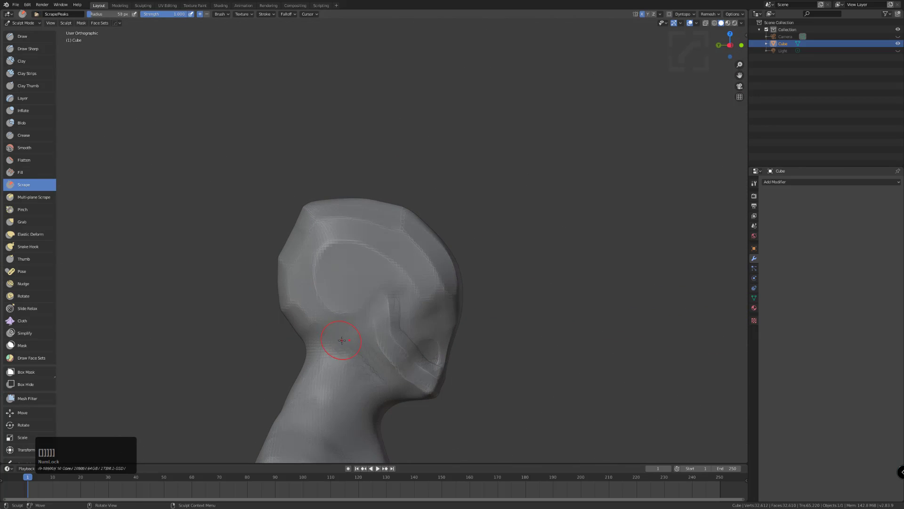
In the right side view, adjust the chin and lower face profile with the Grab brush at about 123 px
click(20, 221)
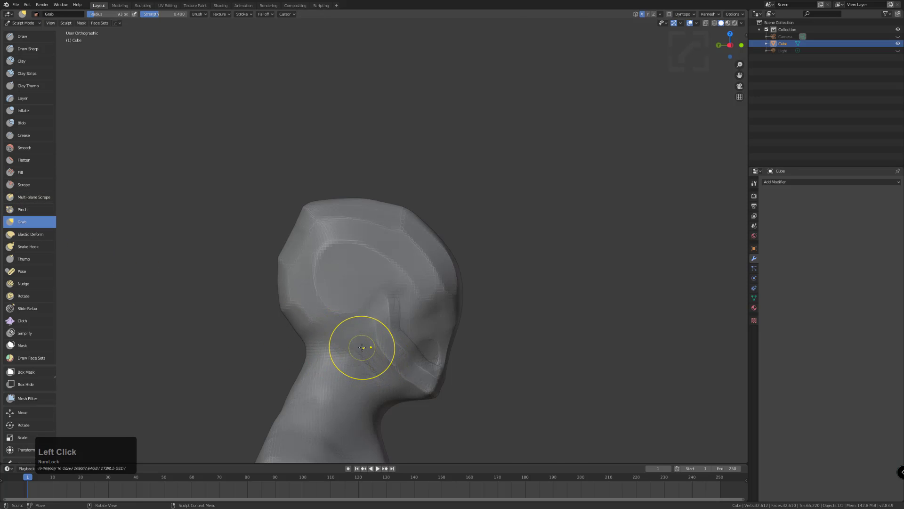
key(KP_1)
key(KP_3)
key(f)
click(292, 391)
key(f)
click(295, 377)
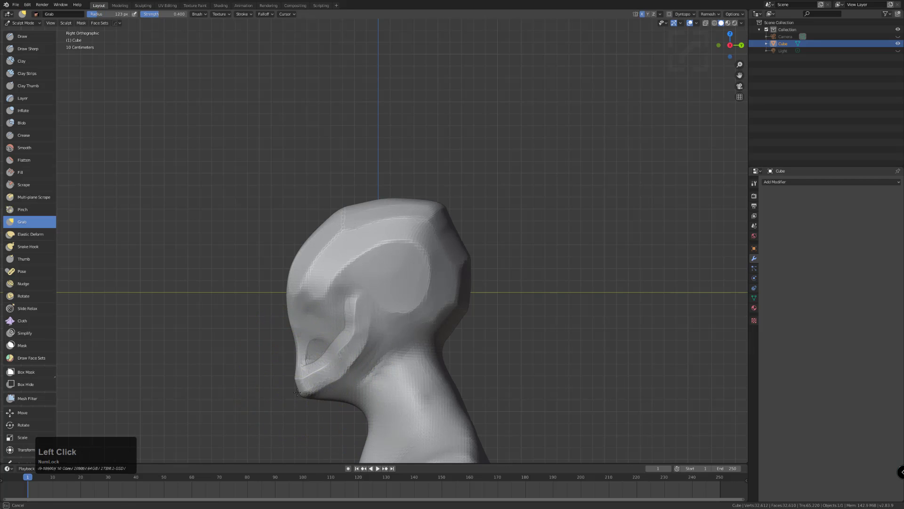
drag(308, 362, 292, 333)
Reshape the jaw strip into a rounder curve with Grab at about 147 px
key(f)
click(299, 304)
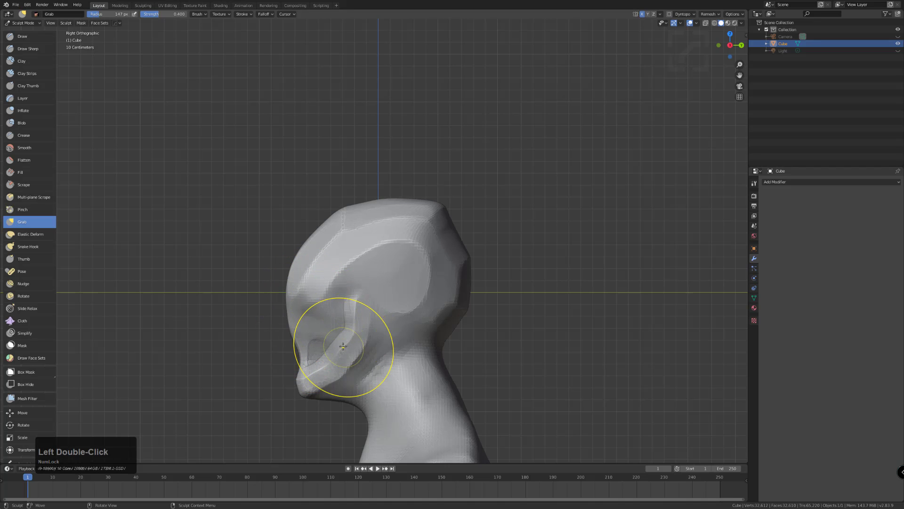
mouse_move(333, 384)
mouse_down()
mouse_move(349, 358)
mouse_move(347, 303)
mouse_move(347, 319)
mouse_move(354, 311)
mouse_move(361, 326)
mouse_move(383, 323)
mouse_move(395, 303)
mouse_up()
key(f)
click(405, 333)
Reduce the Grab radius to about 73 px and adjust the outline of the side disc
key(bracketleft)
key(bracketleft)
key(bracketleft)
key(bracketleft)
key(bracketleft)
key(bracketleft)
key(bracketleft)
key(bracketleft)
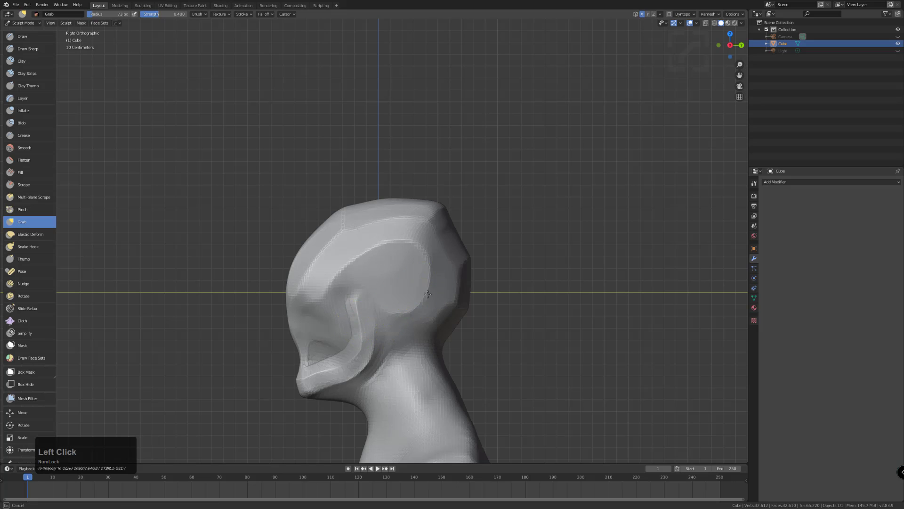
key(bracketright)
key(bracketright)
key(bracketright)
key(bracketright)
key(bracketright)
key(bracketright)
mouse_move(375, 251)
mouse_down()
mouse_move(353, 258)
mouse_move(398, 238)
mouse_move(423, 256)
mouse_move(434, 275)
mouse_move(415, 304)
mouse_move(404, 293)
mouse_up()
mouse_move(404, 293)
middle_down()
mouse_move(375, 329)
mouse_move(344, 325)
middle_up()
key(bracketleft)
key(bracketright)
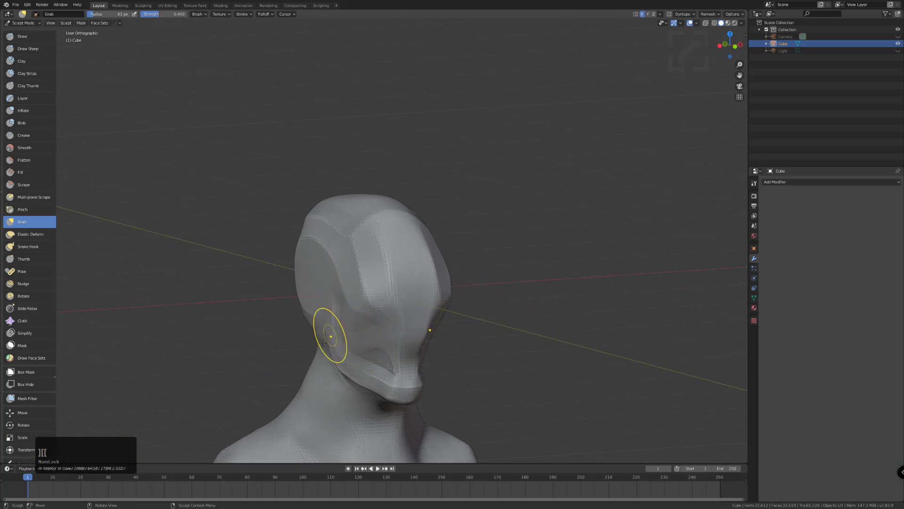
Switch to the Scrape brush at a reduced radius and flatten the brow and upper cheek beside the face panel
click(21, 183)
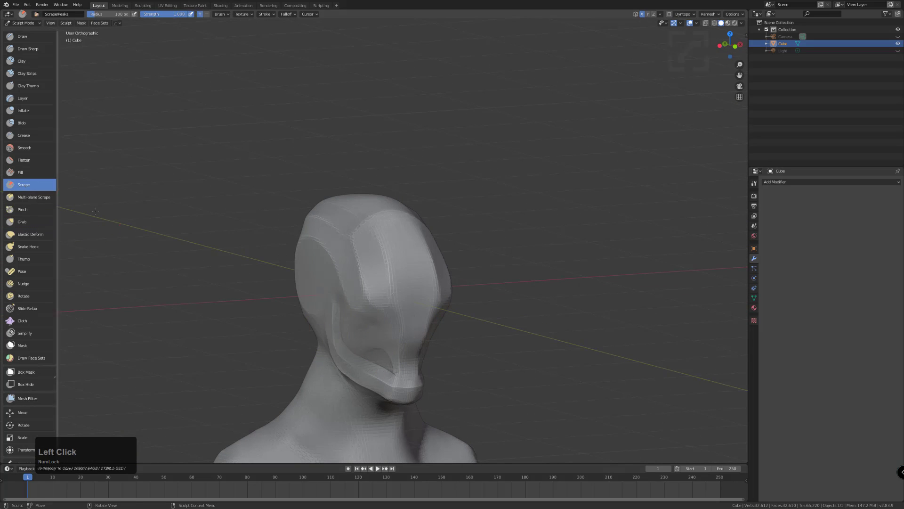
key(bracketleft)
click(369, 302)
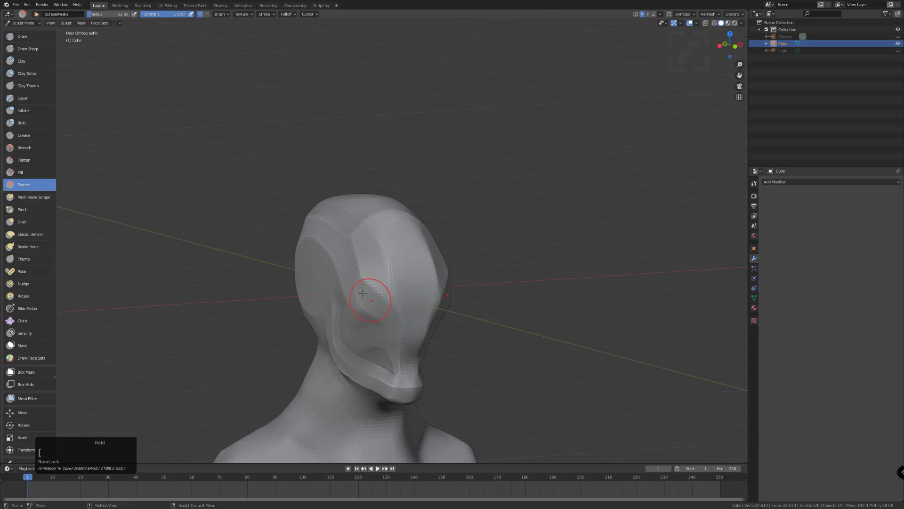
key(bracketleft)
click(382, 308)
key(bracketleft)
mouse_move(328, 299)
middle_down()
mouse_move(348, 293)
mouse_move(380, 305)
middle_up()
click(385, 338)
key(bracketleft)
Scrape the long side edge of the face panel from the top of the forehead down toward the mouth
drag(383, 304, 390, 297)
mouse_move(383, 298)
mouse_down()
mouse_move(385, 286)
mouse_move(401, 354)
mouse_up()
mouse_move(380, 249)
mouse_down()
mouse_move(391, 275)
mouse_move(390, 264)
mouse_up()
drag(382, 227, 391, 238)
drag(383, 218, 370, 215)
middle_drag(340, 352, 359, 353)
drag(376, 245, 393, 296)
mouse_move(380, 235)
mouse_down()
mouse_move(396, 290)
mouse_move(418, 305)
mouse_up()
drag(392, 213, 381, 211)
Scrape a recess at the lower end of the face panel above the chin with a brush of about 38 px
middle_drag(381, 211, 356, 297)
middle_drag(427, 336, 397, 343)
drag(397, 343, 398, 353)
click(403, 358)
triple_click(394, 363)
middle_drag(393, 363, 400, 351)
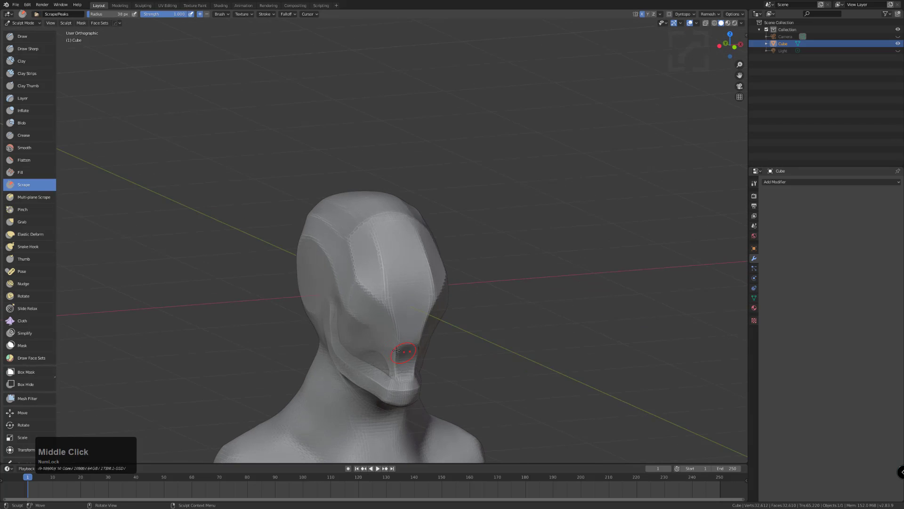
Reduce the Scrape radius to about 18 px and refine the recess above the chin and the adjoining cheek hollow edge
key(bracketleft)
drag(402, 382, 405, 383)
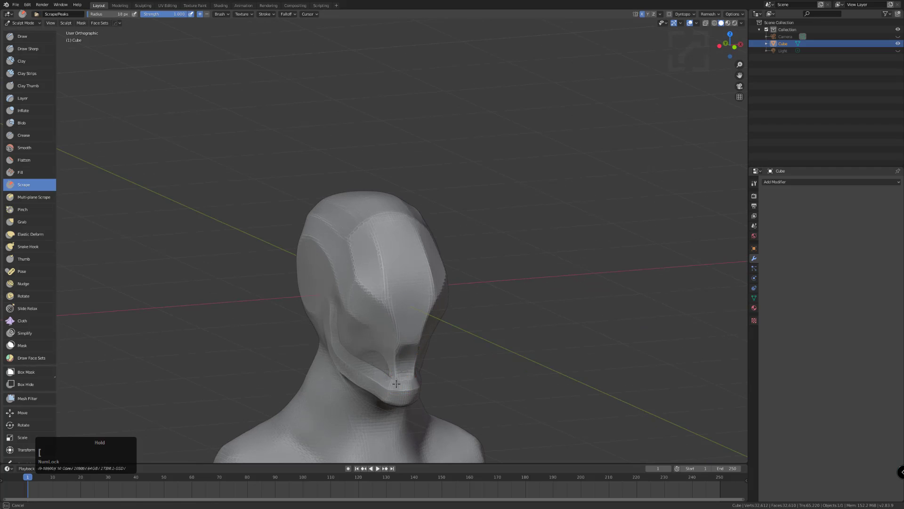
click(388, 360)
double_click(398, 352)
triple_click(398, 358)
click(397, 375)
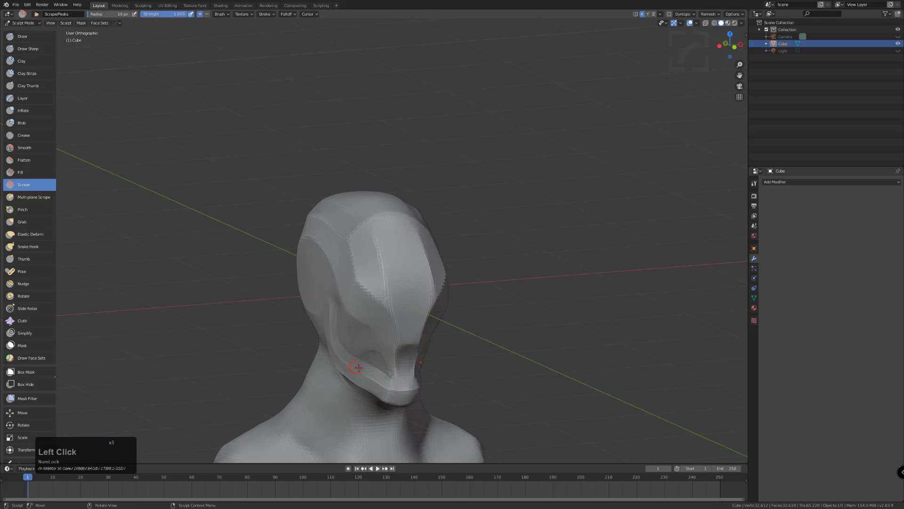
middle_drag(357, 366, 370, 361)
click(382, 370)
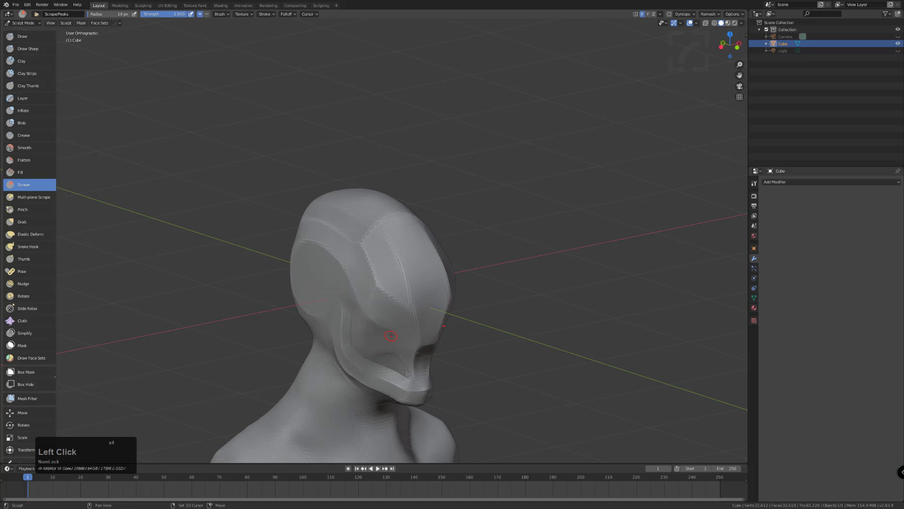
Switch to the Pinch brush and sharpen the upper corner of the forehead's side plane
mouse_move(343, 303)
middle_down()
mouse_move(324, 300)
mouse_move(347, 302)
middle_up()
click(23, 209)
key(bracketright)
key(bracketright)
key(bracketright)
key(bracketleft)
key(bracketright)
mouse_move(359, 246)
mouse_down()
mouse_move(369, 275)
mouse_move(359, 251)
mouse_up()
mouse_move(359, 250)
mouse_down()
mouse_move(378, 288)
mouse_move(387, 271)
mouse_move(383, 232)
mouse_up()
Pinch the face panel's lower side edge toward the mouth recess, reducing the brush radius to about 23 px
key(bracketright)
key(bracketleft)
mouse_move(404, 290)
mouse_down()
mouse_move(400, 275)
mouse_move(414, 317)
mouse_up()
key(bracketleft)
key(bracketleft)
key(bracketleft)
key(bracketleft)
key(bracketleft)
key(bracketleft)
key(bracketleft)
key(bracketleft)
key(bracketleft)
key(bracketleft)
key(bracketright)
middle_drag(413, 317, 410, 318)
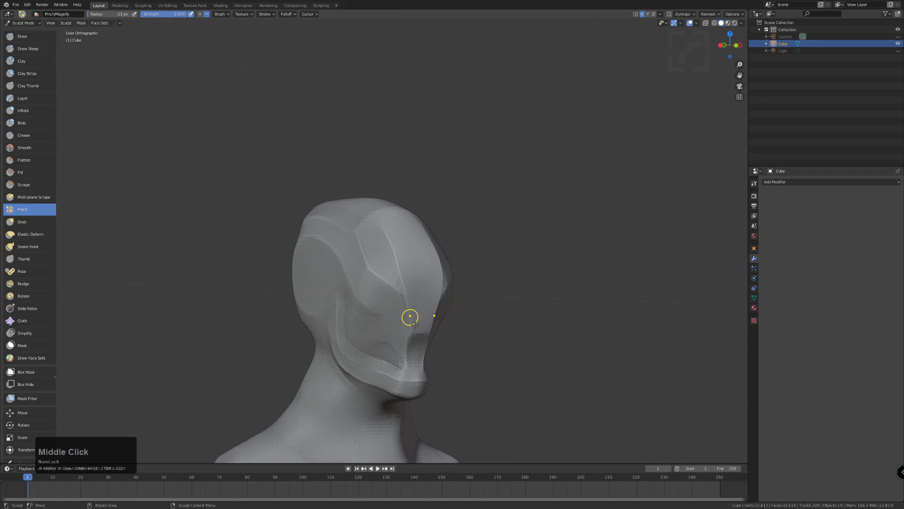
double_click(407, 361)
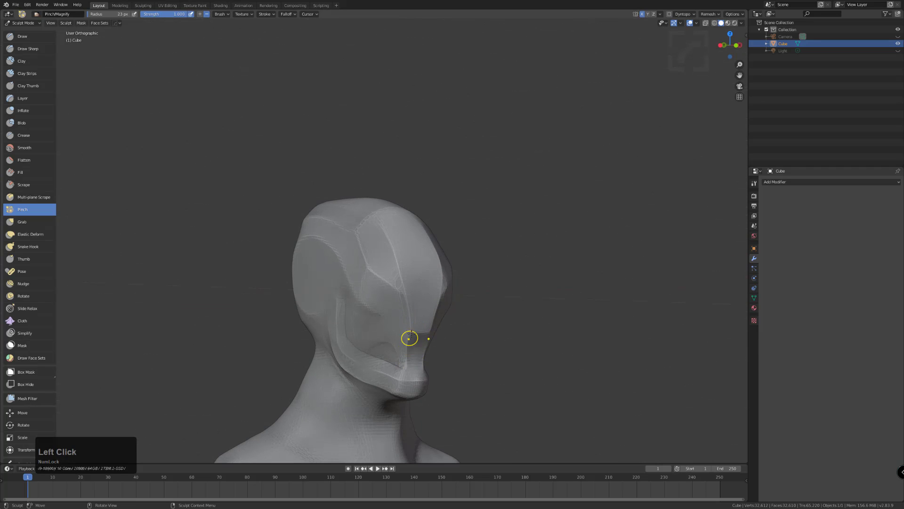
Increase the Pinch radius to about 31 px and sharpen the edges around the mouth recess and the brow
key(bracketright)
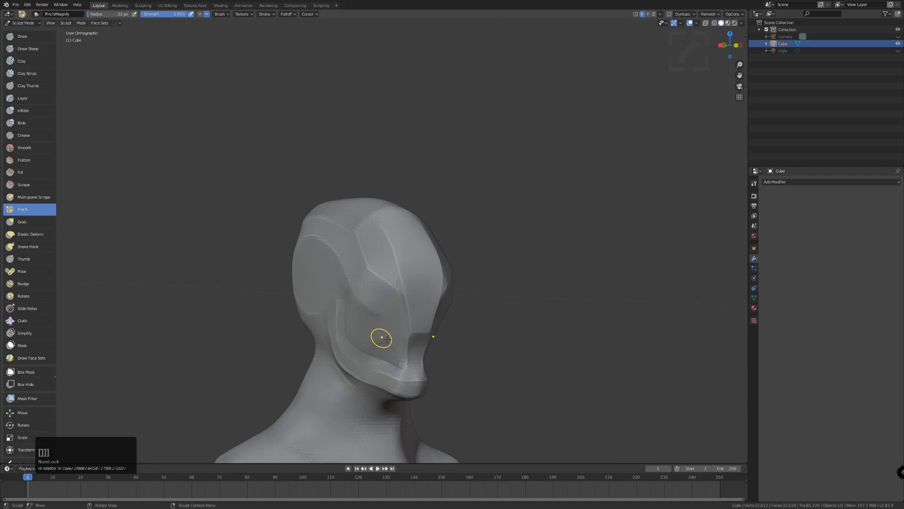
drag(398, 341, 401, 363)
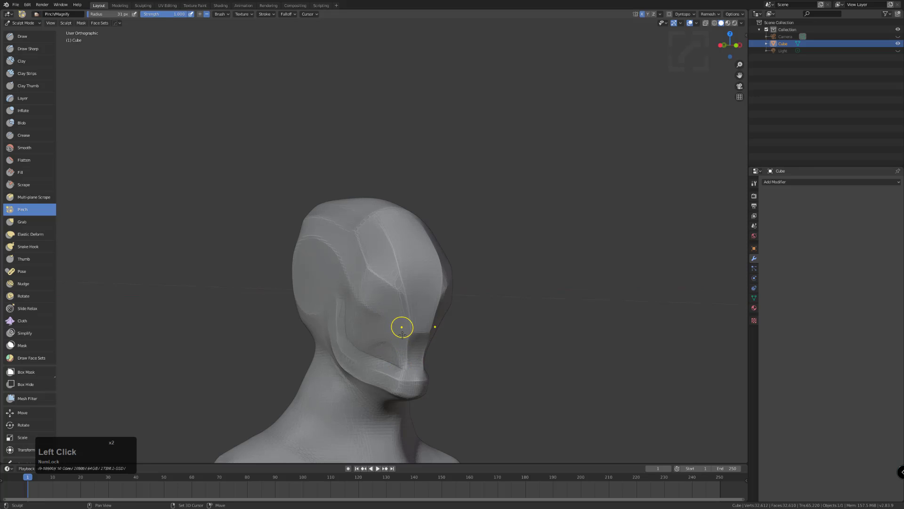
middle_drag(385, 302, 372, 274)
drag(371, 285, 400, 311)
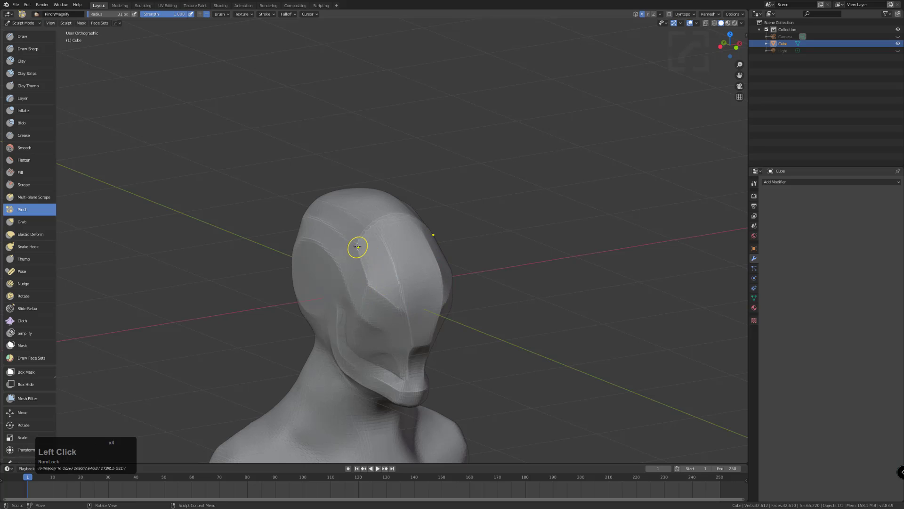
Pinch the diagonal edge across the top of the forehead panel into a crisp crease
middle_drag(362, 261, 388, 229)
drag(388, 229, 369, 258)
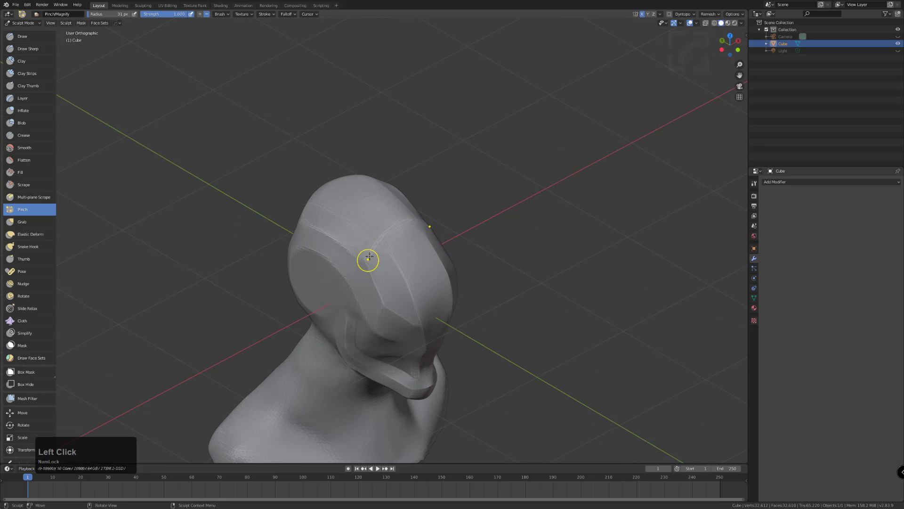
mouse_move(397, 223)
mouse_down()
mouse_move(383, 236)
mouse_move(387, 245)
mouse_up()
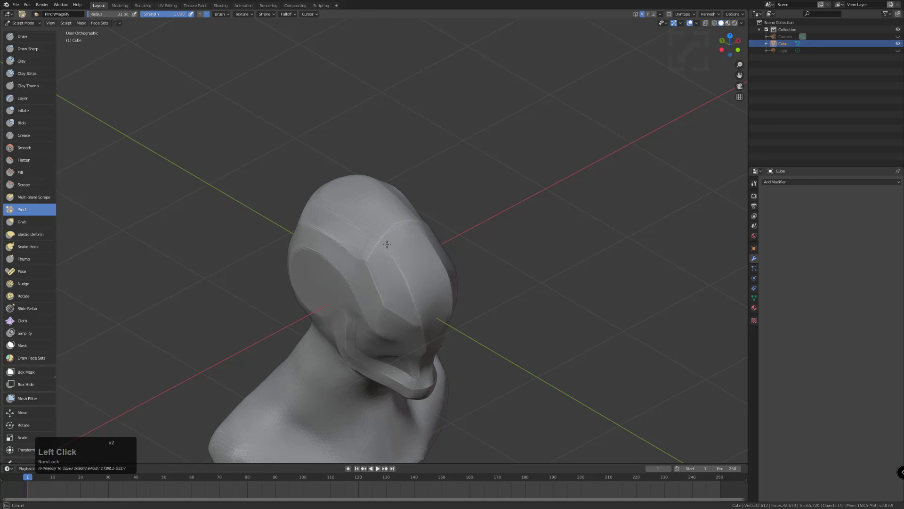
double_click(386, 252)
Pinch the plane edge along the upper side of the head and down past the side disc to the cheek
mouse_move(317, 227)
mouse_down()
mouse_move(369, 269)
mouse_move(363, 313)
mouse_up()
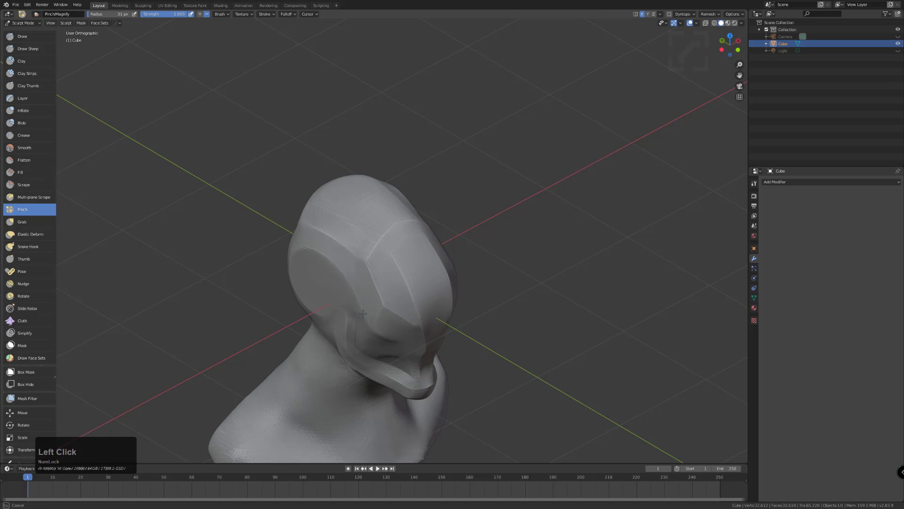
middle_drag(362, 304, 354, 283)
mouse_move(357, 291)
mouse_down()
mouse_move(381, 324)
mouse_move(370, 309)
mouse_move(376, 318)
mouse_up()
mouse_move(361, 302)
mouse_down()
mouse_move(372, 314)
mouse_move(379, 298)
mouse_move(399, 309)
mouse_move(385, 336)
mouse_move(367, 342)
mouse_up()
click(374, 292)
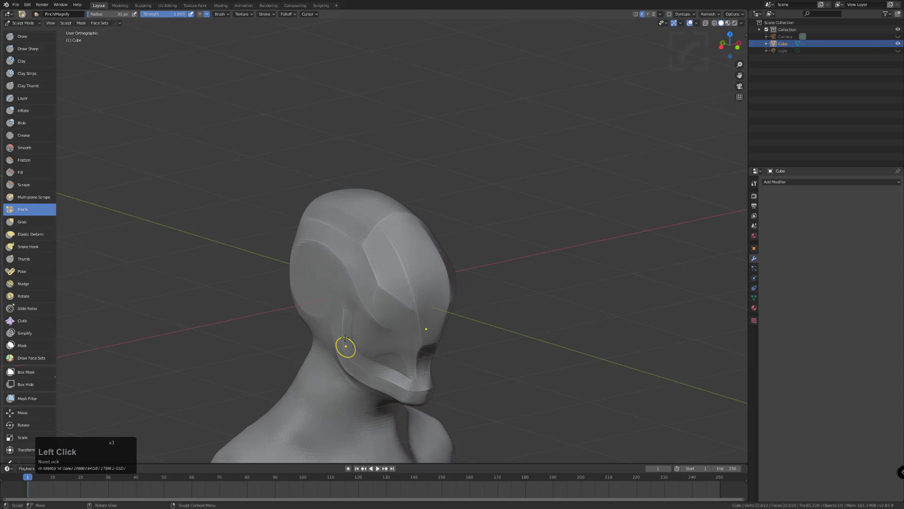
Pinch the edge of the jaw strip from the cheek toward the chin
middle_drag(342, 312, 358, 351)
mouse_move(367, 360)
mouse_down()
mouse_move(394, 374)
mouse_move(416, 366)
mouse_up()
middle_drag(374, 345, 384, 349)
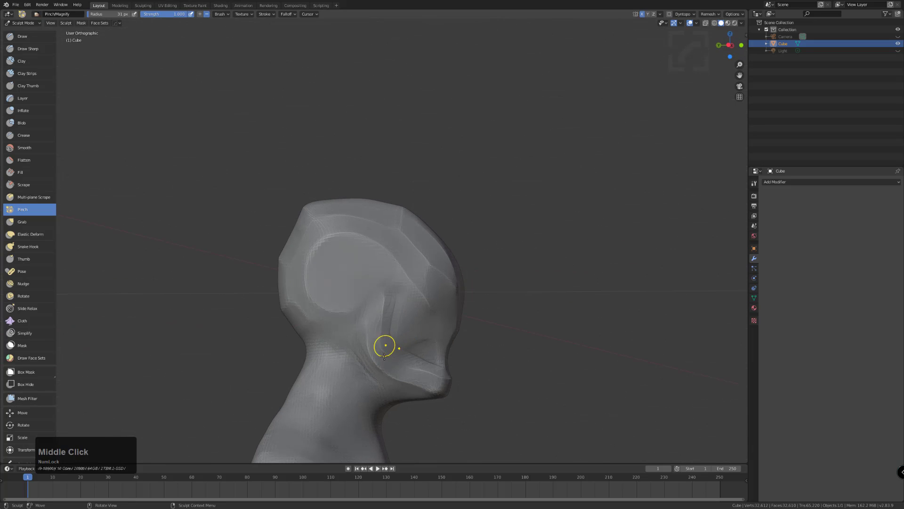
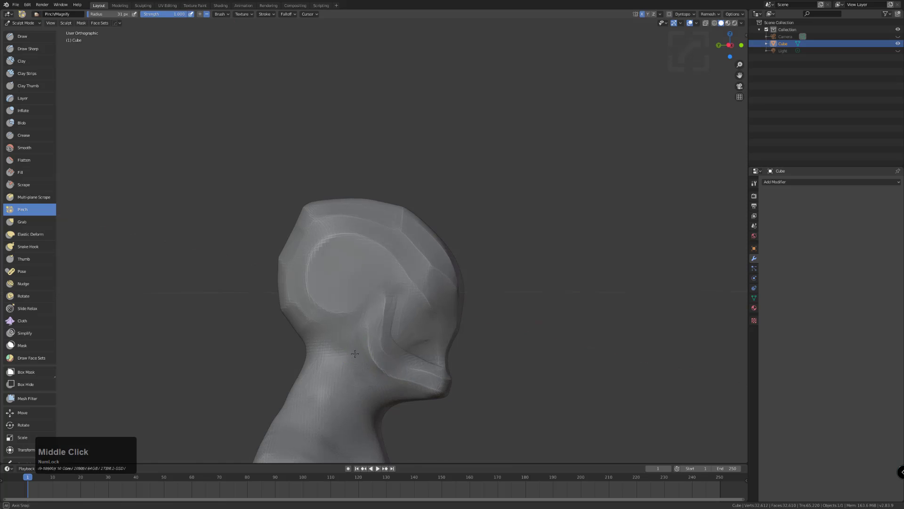
middle_drag(347, 349, 338, 302)
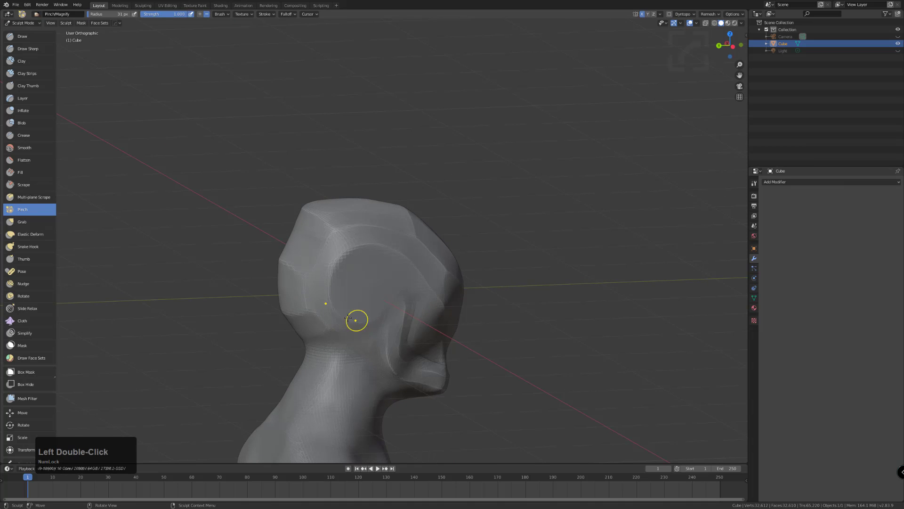
Pinch the plane edges behind the side disc and across the back of the head
double_click(351, 247)
middle_drag(349, 262, 319, 271)
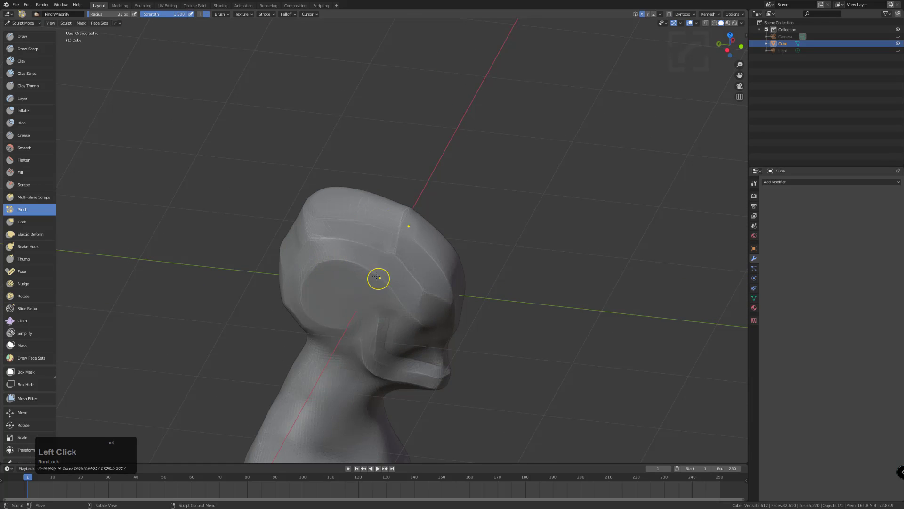
mouse_move(341, 281)
middle_down()
mouse_move(384, 268)
mouse_move(333, 294)
middle_up()
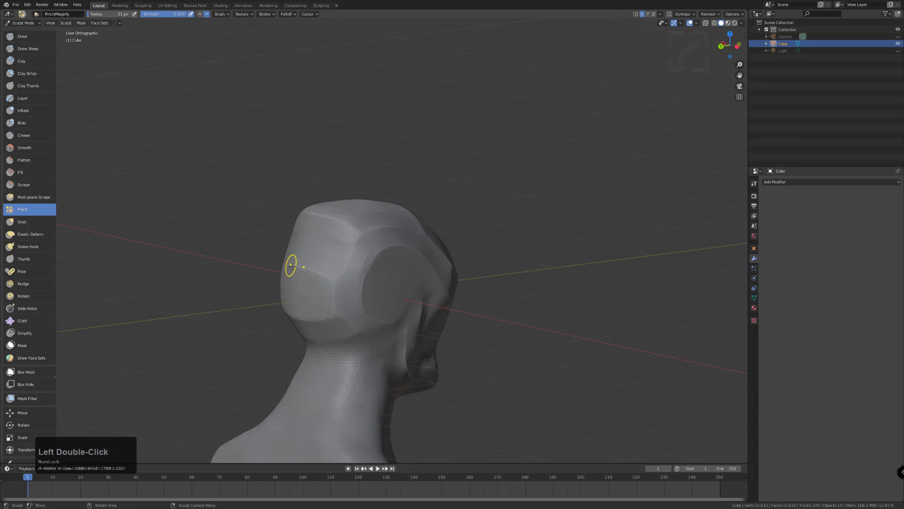
middle_drag(320, 280, 356, 305)
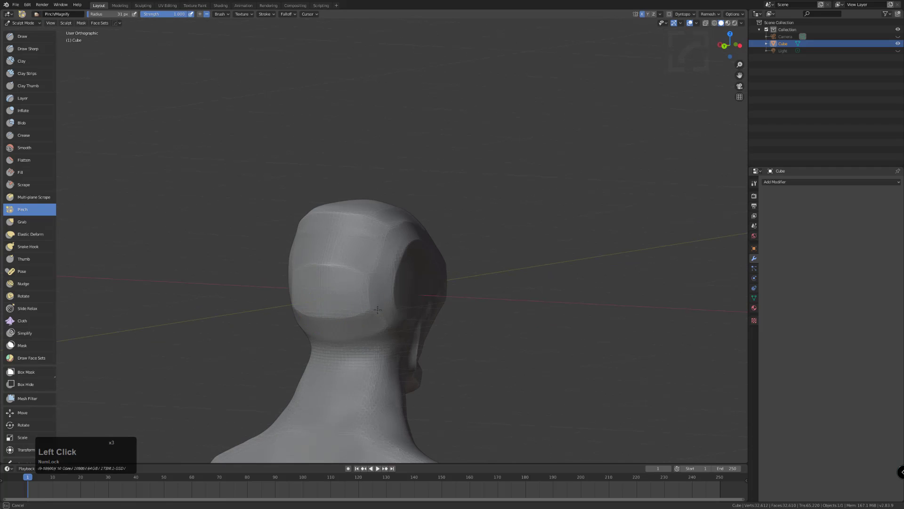
middle_drag(356, 310, 337, 302)
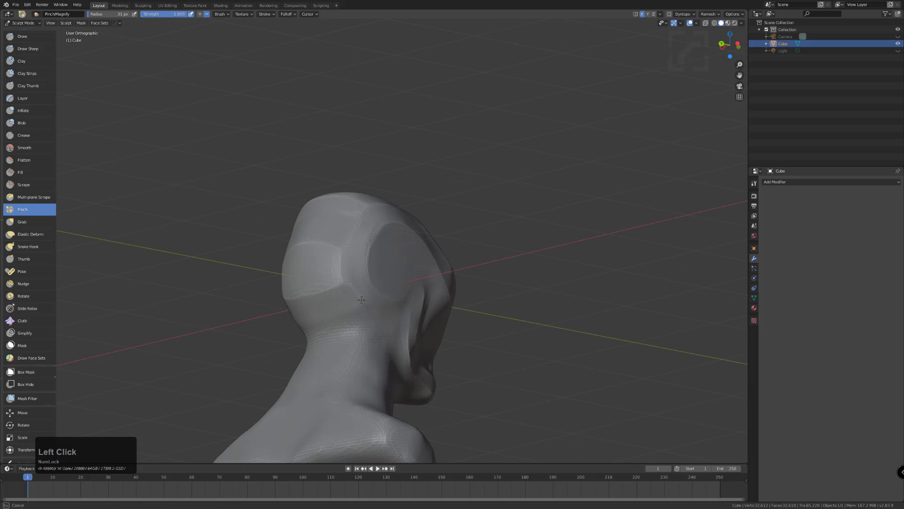
double_click(313, 326)
Pinch the upright edge between the back plane of the head and the side disc surround into a crisp crease
double_click(344, 280)
drag(351, 285, 345, 269)
mouse_move(346, 278)
mouse_down()
mouse_move(344, 250)
mouse_move(354, 291)
mouse_up()
drag(354, 291, 345, 254)
mouse_move(348, 282)
mouse_down()
mouse_move(338, 250)
mouse_move(358, 263)
mouse_move(347, 230)
mouse_up()
double_click(344, 264)
click(342, 258)
middle_drag(346, 230, 355, 260)
mouse_move(365, 250)
mouse_down()
mouse_move(350, 293)
mouse_move(371, 246)
mouse_up()
mouse_move(371, 246)
mouse_down()
mouse_move(346, 299)
mouse_move(357, 281)
mouse_move(363, 296)
mouse_up()
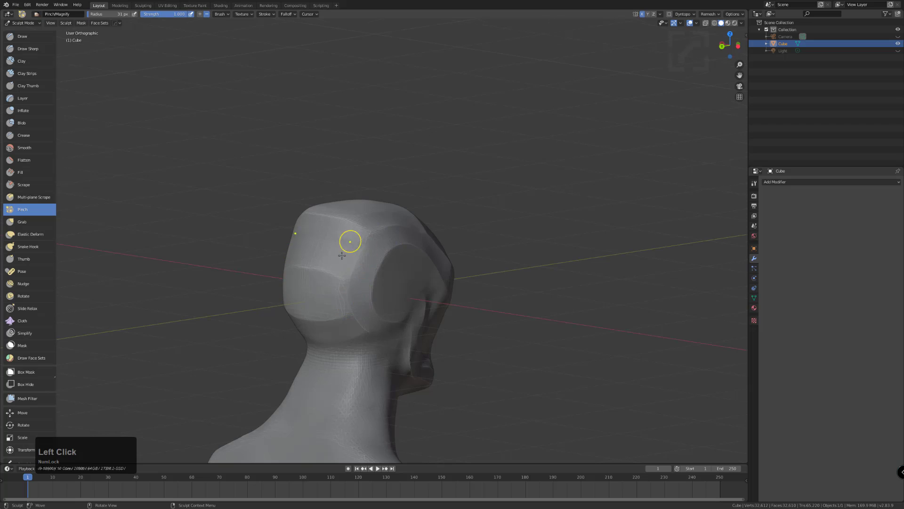
Pinch the curved edge above the side disc and follow it forward and down to the cheek
middle_drag(344, 250, 322, 268)
drag(383, 244, 364, 253)
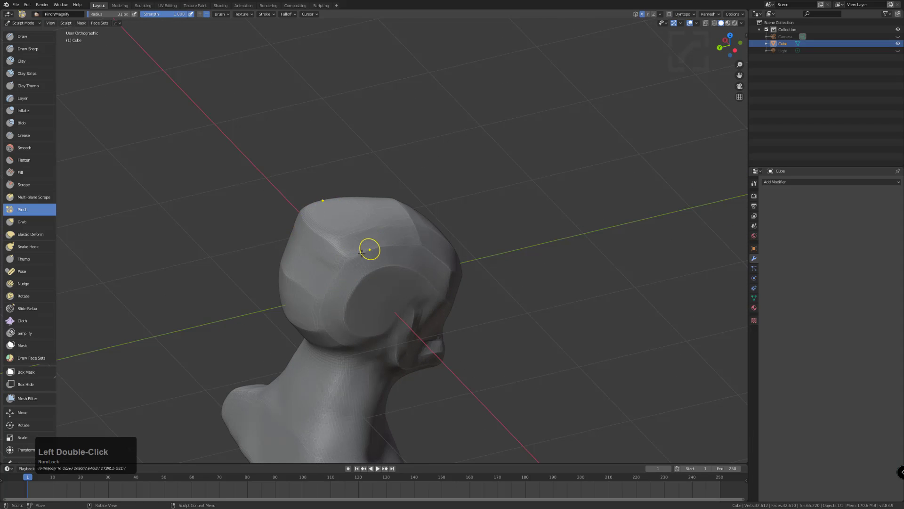
drag(406, 257, 410, 258)
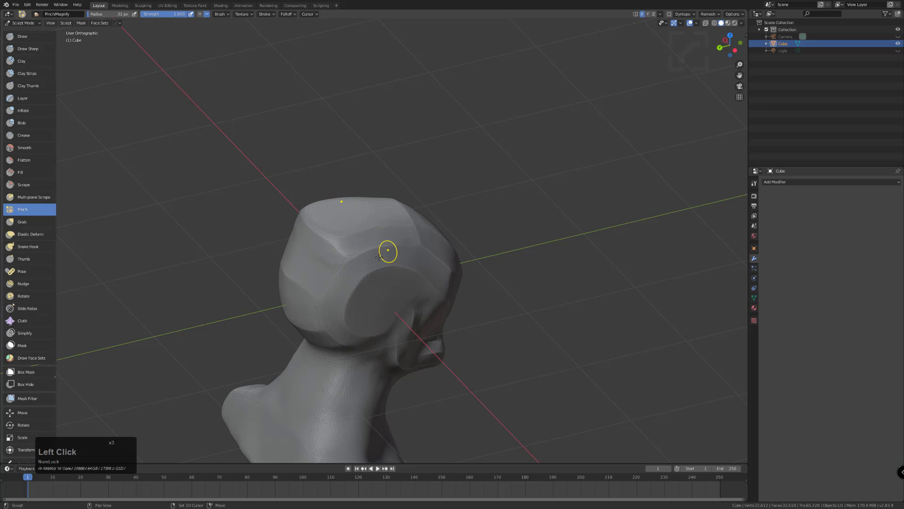
middle_drag(381, 254, 355, 264)
mouse_move(398, 297)
mouse_down()
mouse_move(405, 289)
mouse_move(424, 307)
mouse_up()
middle_drag(394, 273, 390, 266)
drag(398, 262, 420, 294)
drag(399, 260, 424, 300)
drag(396, 259, 434, 317)
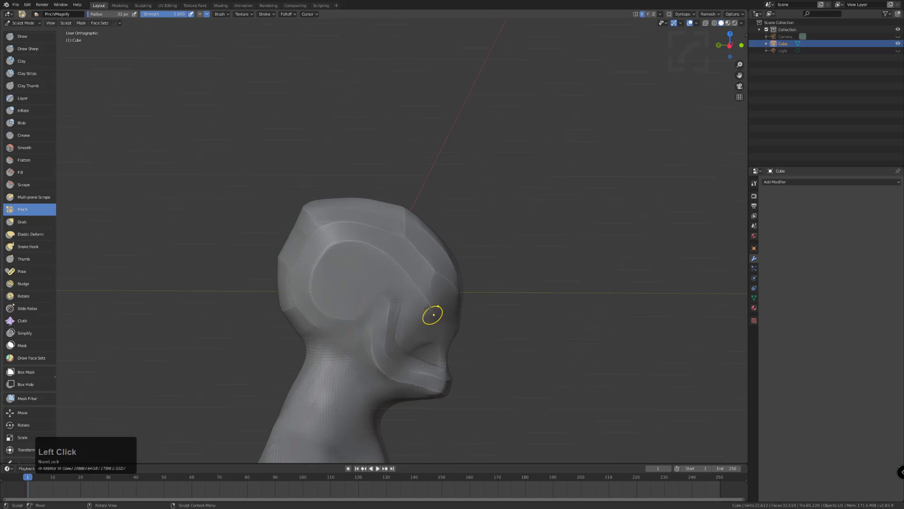
Build up the front of the neck base with Clay Strips, enlarging the brush radius to about 56 px
mouse_move(419, 313)
middle_down()
mouse_move(373, 292)
mouse_move(332, 306)
mouse_move(356, 318)
mouse_move(373, 357)
mouse_move(358, 360)
mouse_move(346, 352)
mouse_move(354, 350)
mouse_move(341, 301)
middle_up()
middle_drag(288, 311, 263, 318)
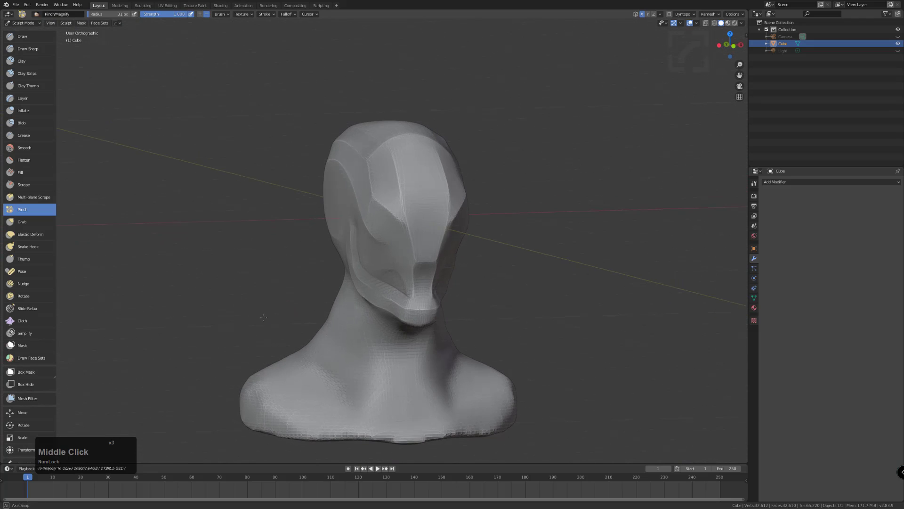
click(23, 74)
key(bracketright)
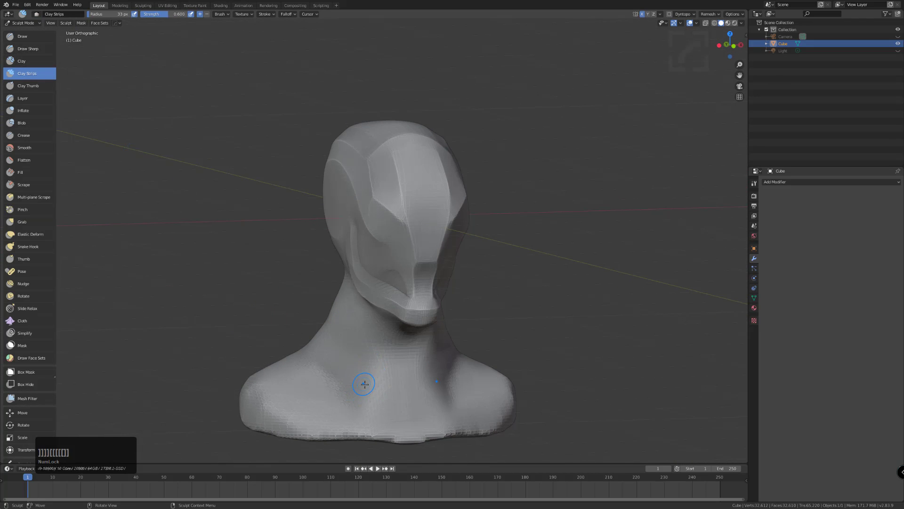
drag(365, 370, 375, 410)
drag(428, 360, 438, 414)
mouse_move(373, 409)
mouse_down()
mouse_move(373, 390)
mouse_move(433, 386)
mouse_move(367, 405)
mouse_move(445, 391)
mouse_move(344, 353)
mouse_move(380, 408)
mouse_move(375, 383)
mouse_move(349, 411)
mouse_up()
shift+drag(344, 361, 353, 406)
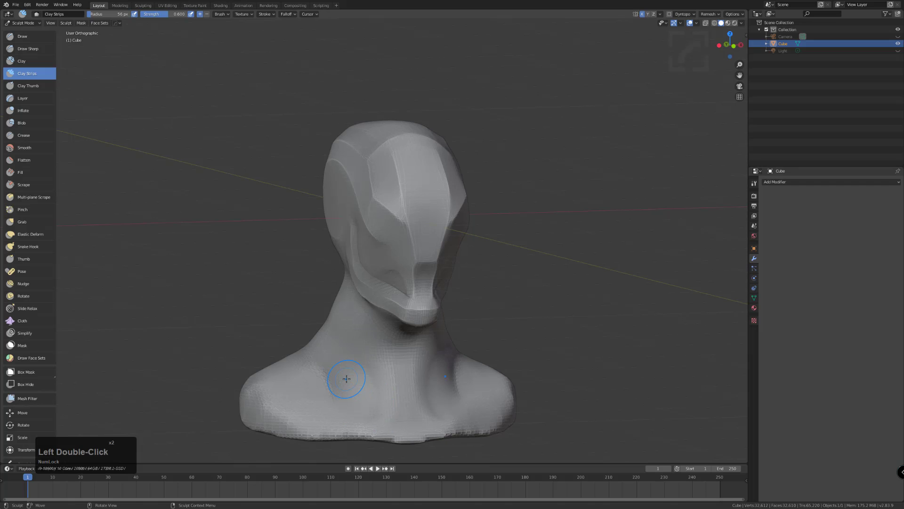
Add more Clay Strips strokes where the side of the neck meets the shoulder
middle_drag(342, 346, 354, 347)
drag(333, 363, 336, 396)
middle_drag(332, 370, 363, 374)
drag(383, 376, 369, 358)
Enlarge the Clay Strips radius to about 113 px and lay raised strips across the top of the shoulder
mouse_move(377, 379)
middle_down()
mouse_move(414, 383)
mouse_move(394, 329)
mouse_move(383, 249)
middle_up()
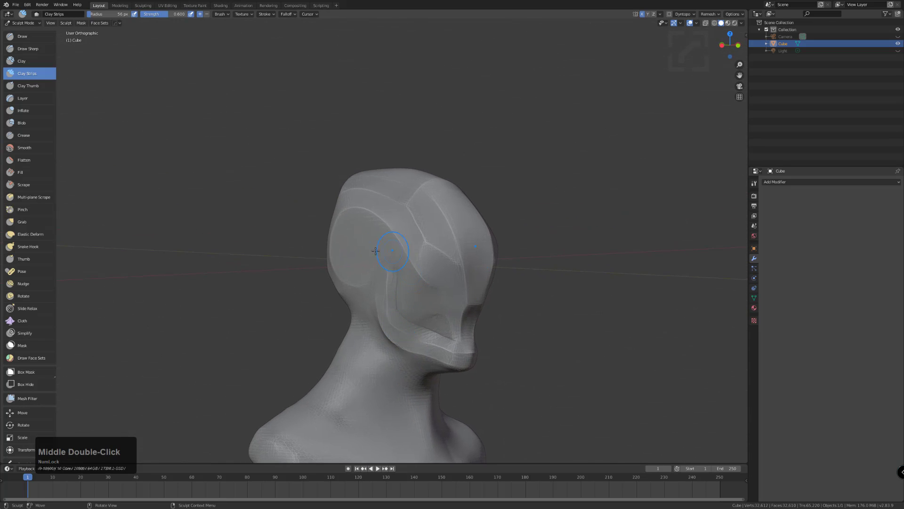
mouse_move(367, 307)
middle_down()
mouse_move(416, 358)
mouse_move(434, 362)
mouse_move(446, 336)
middle_up()
middle_drag(366, 365, 353, 375)
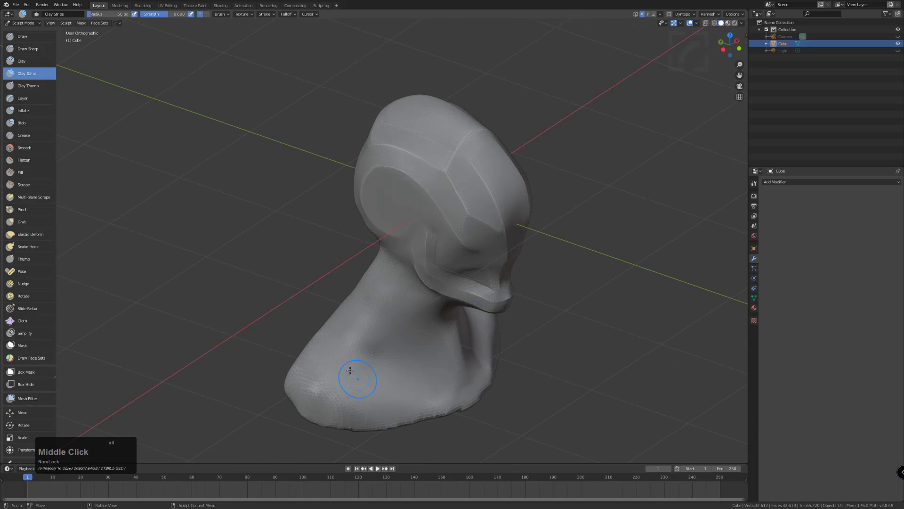
key(bracketright)
drag(341, 335, 364, 345)
drag(316, 328, 337, 332)
middle_drag(337, 333, 377, 340)
mouse_move(327, 347)
mouse_down()
mouse_move(354, 353)
mouse_move(346, 350)
mouse_up()
middle_drag(345, 346, 303, 344)
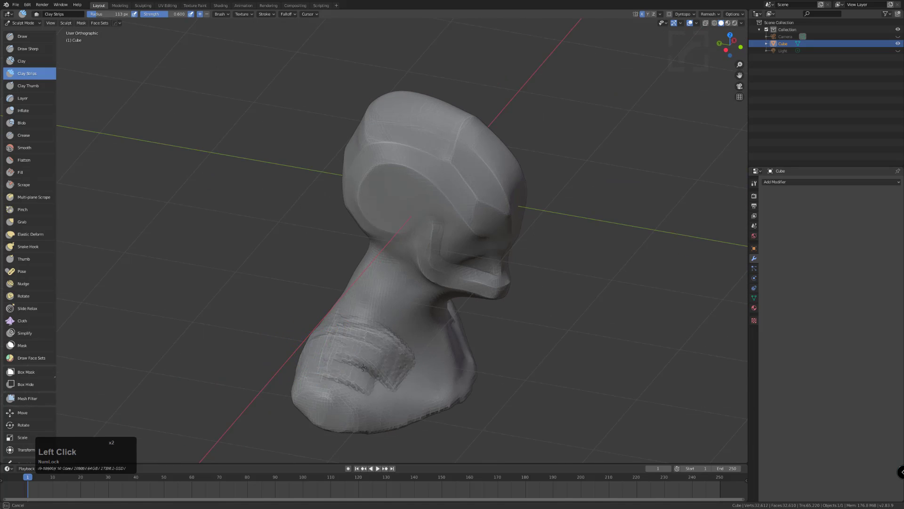
drag(311, 351, 334, 359)
Reduce the Clay Strips radius to about 101 px and thicken the raised pad over the shoulder
key(bracketleft)
middle_drag(362, 332, 367, 329)
mouse_move(358, 353)
mouse_down()
mouse_move(330, 377)
mouse_move(351, 367)
mouse_up()
middle_drag(351, 367, 325, 352)
click(343, 368)
mouse_move(325, 352)
mouse_down()
mouse_move(359, 356)
mouse_move(344, 338)
mouse_up()
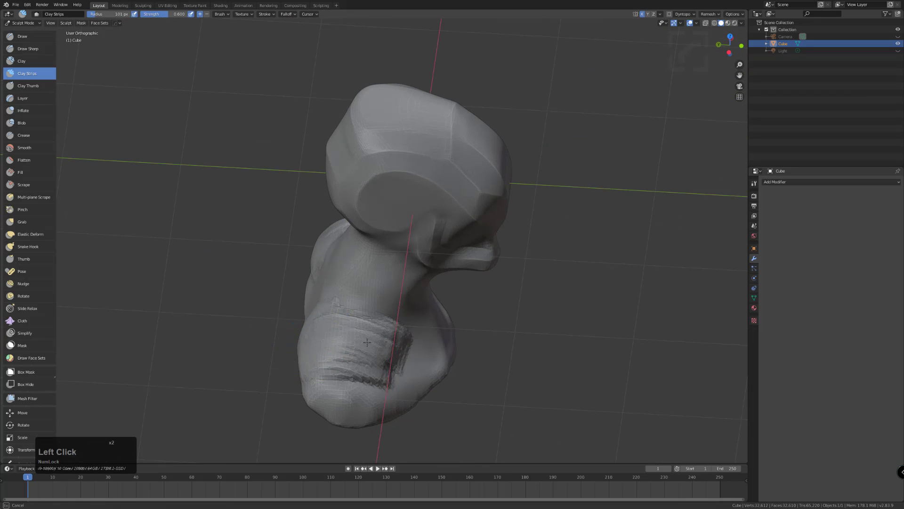
middle_drag(341, 325, 314, 326)
drag(323, 314, 330, 348)
Reduce the Clay Strips radius to about 50 px and build a raised collar band across the front of the neck base
middle_drag(340, 347, 300, 345)
key(bracketleft)
key(bracketleft)
key(bracketleft)
key(bracketleft)
key(bracketleft)
key(bracketleft)
key(bracketleft)
key(bracketleft)
drag(427, 373, 474, 372)
key(bracketright)
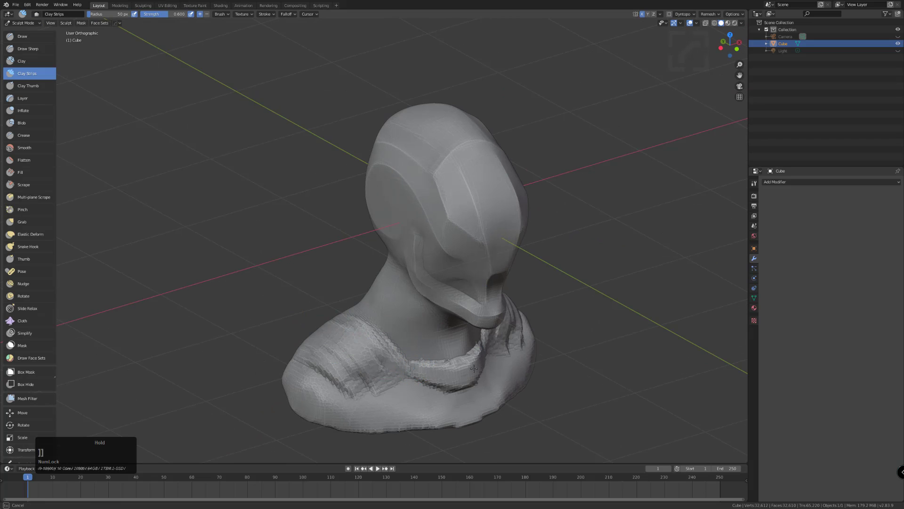
key(bracketleft)
middle_drag(475, 372, 464, 376)
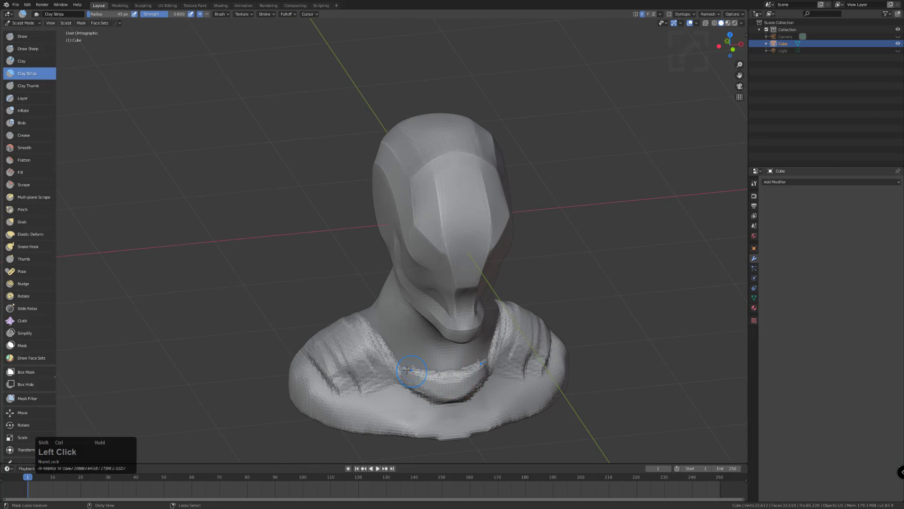
Lasso-mask the front collar band and invert the mask
ctrl+shift+drag(438, 399, 420, 384)
mouse_move(419, 375)
middle_down()
mouse_move(437, 379)
mouse_move(380, 374)
mouse_move(363, 359)
middle_up()
key(ctrl+i)
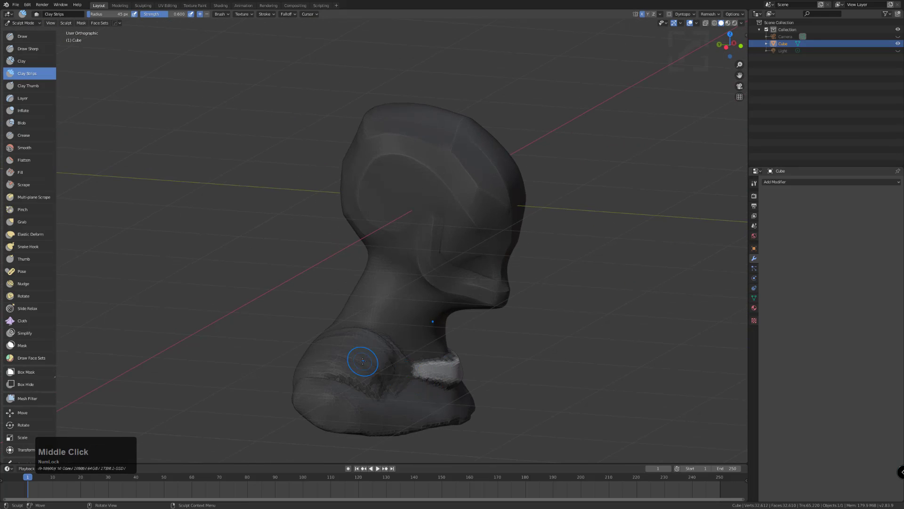
Switch to the Grab brush with a radius of about 304 px and show the bust in the right side view
click(20, 222)
key(bracketright)
key(bracketright)
key(bracketright)
key(bracketright)
key(bracketright)
middle_drag(424, 373, 440, 372)
key(bracketright)
key(bracketright)
key(bracketright)
key(bracketright)
key(bracketright)
key(bracketright)
key(bracketright)
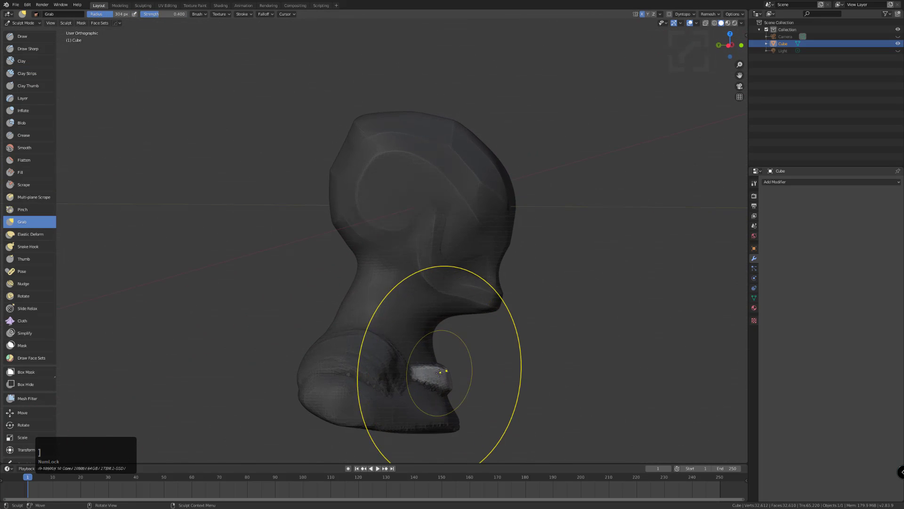
key(KP_3)
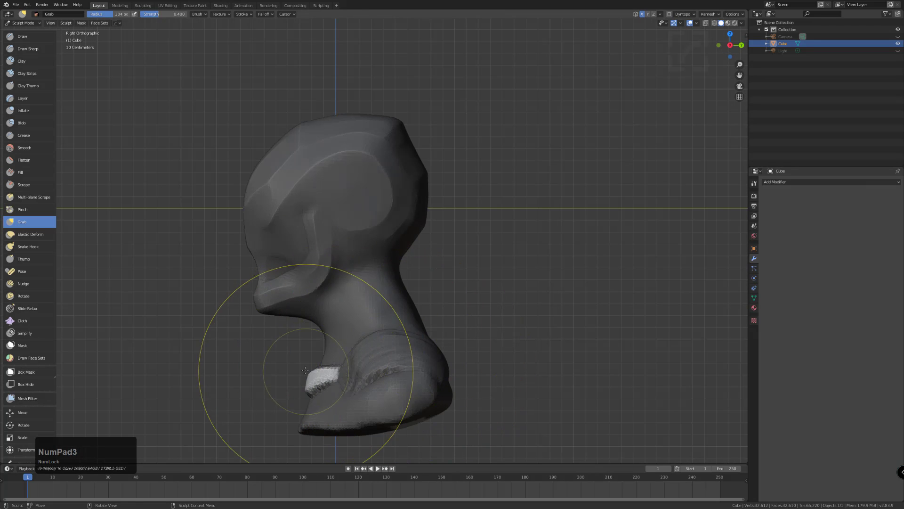
Clear the mask, lasso-mask a larger area covering the collar band and upper chest, and invert the mask
key(alt)
key(alt+m)
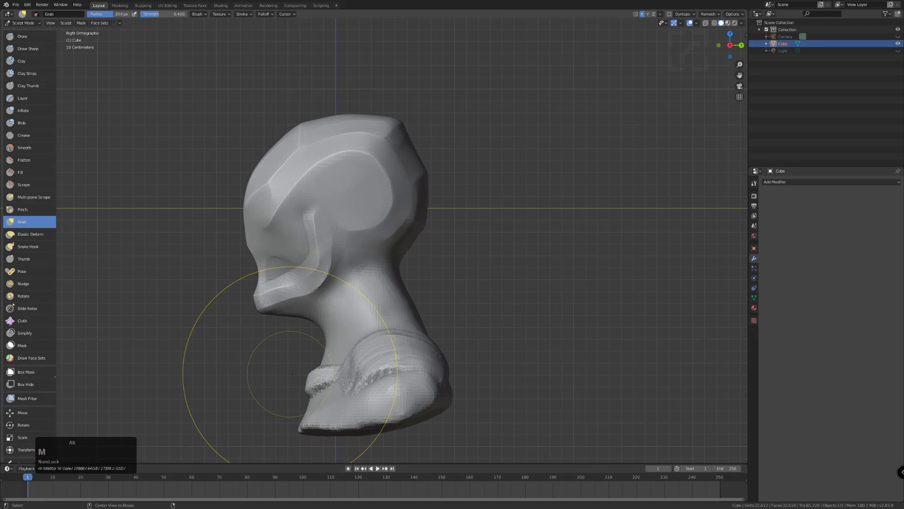
mouse_move(299, 379)
ctrl+shift+mouse_down()
mouse_move(333, 366)
mouse_move(298, 393)
mouse_move(310, 371)
mouse_move(338, 368)
mouse_move(319, 407)
mouse_move(269, 383)
mouse_move(282, 374)
ctrl+shift+mouse_up()
key(alt+m)
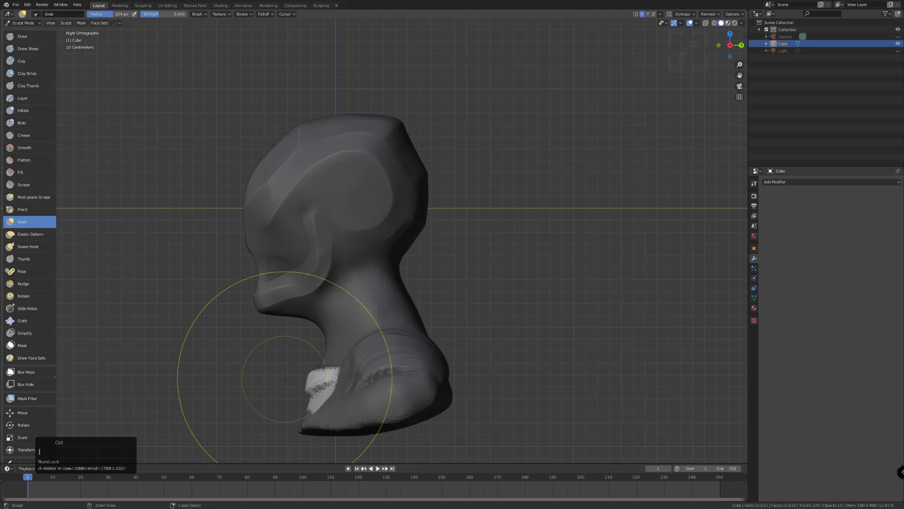
Pull the unmasked collar and chest block forward with Grab, reducing the radius to about 244 px to shape its lower part
click(302, 375)
drag(302, 375, 289, 372)
key(f)
click(290, 372)
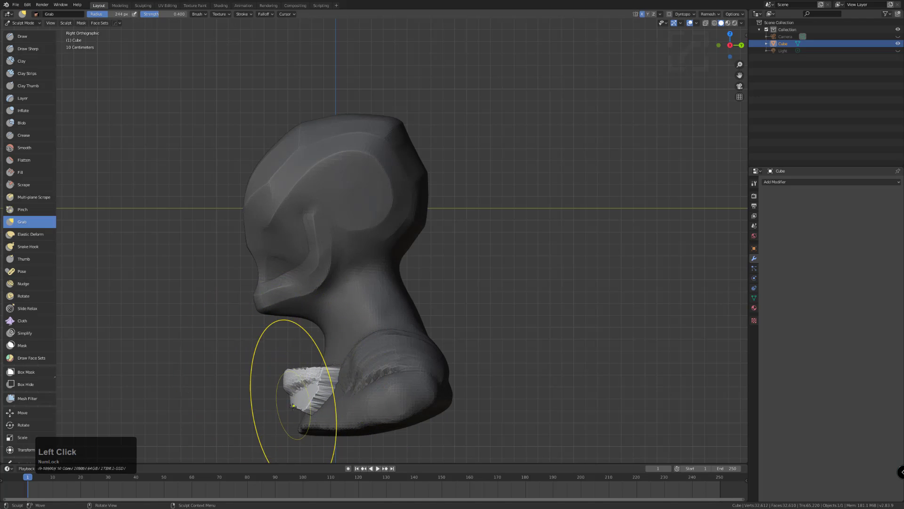
mouse_move(315, 373)
mouse_down()
mouse_move(301, 400)
mouse_move(289, 377)
mouse_move(317, 416)
mouse_move(302, 395)
mouse_move(308, 405)
mouse_move(285, 393)
mouse_move(305, 409)
mouse_move(320, 400)
mouse_up()
Smooth the front of the unmasked chest block and reduce the Grab radius to about 218 px
middle_drag(320, 400, 426, 414)
shift+click(426, 412)
drag(426, 412, 398, 410)
middle_drag(399, 409, 394, 414)
key(bracketleft)
key(bracketleft)
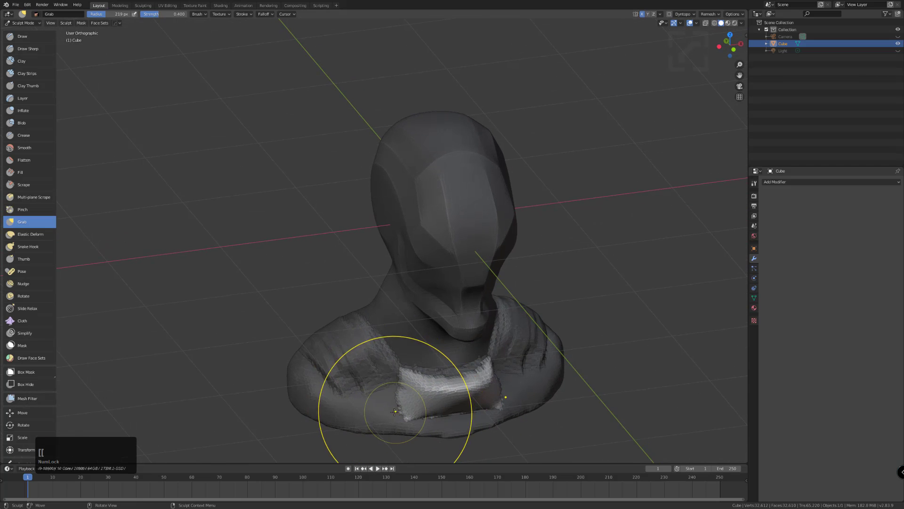
Nudge the unmasked chest plate with the Grab brush, and refine its lower corner with the brush radius reduced to 64 px
drag(385, 405, 384, 395)
middle_drag(384, 395, 403, 403)
key(bracketleft)
key(bracketleft)
key(bracketleft)
key(bracketleft)
key(bracketleft)
key(bracketleft)
key(bracketleft)
key(bracketleft)
key(bracketleft)
key(bracketleft)
key(bracketleft)
drag(405, 401, 408, 395)
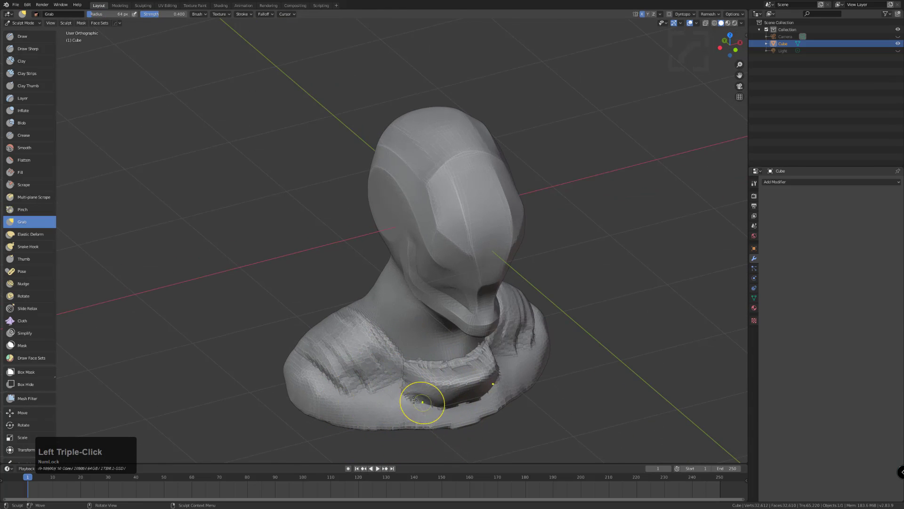
Smooth the lower corners and underside of the chest plate into the surrounding torso
triple_click(422, 401)
shift+drag(424, 400, 461, 402)
double_click(403, 387)
shift+drag(406, 390, 449, 403)
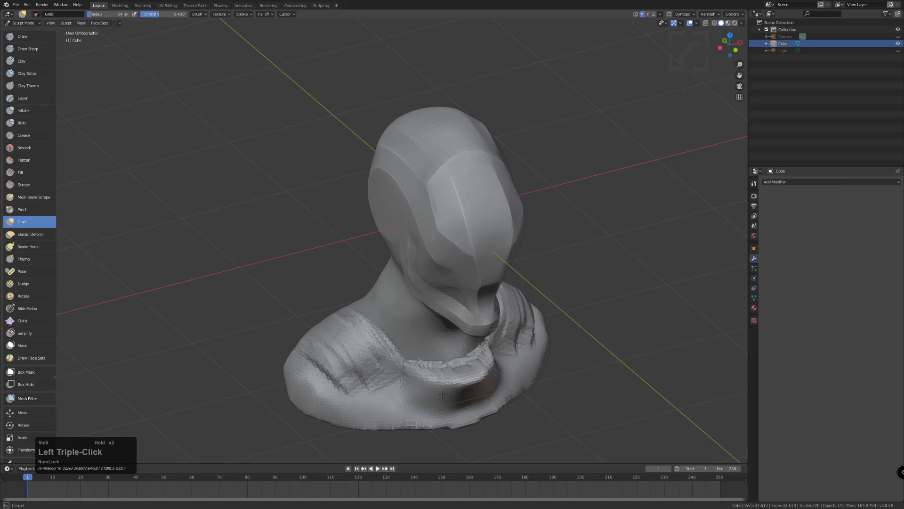
Smooth the chest plate's upper edge and the rough creases across the shoulders
middle_drag(396, 378, 418, 388)
click(455, 364)
mouse_move(456, 364)
shift+mouse_down()
mouse_move(414, 357)
mouse_move(434, 361)
shift+mouse_up()
mouse_move(381, 350)
shift+mouse_down()
mouse_move(362, 324)
mouse_move(372, 360)
mouse_move(347, 343)
mouse_move(345, 361)
shift+mouse_up()
click(325, 313)
click(324, 320)
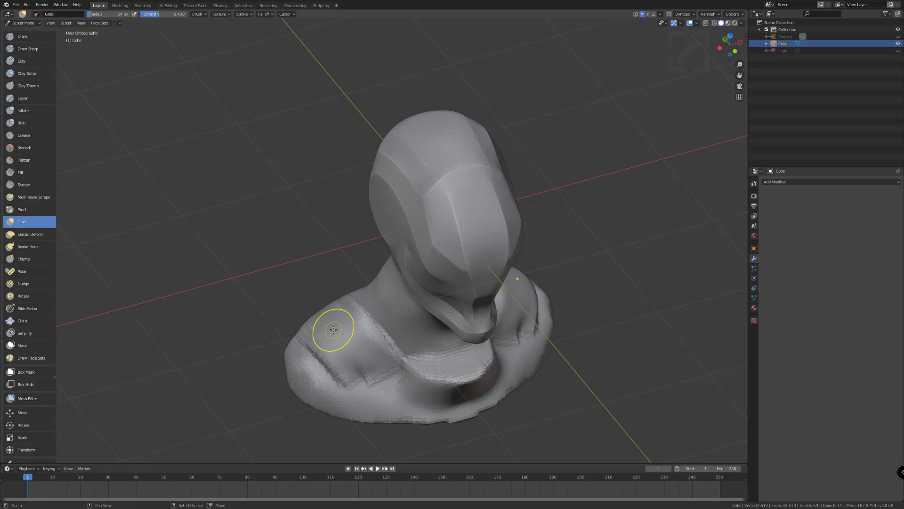
key(shift+a)
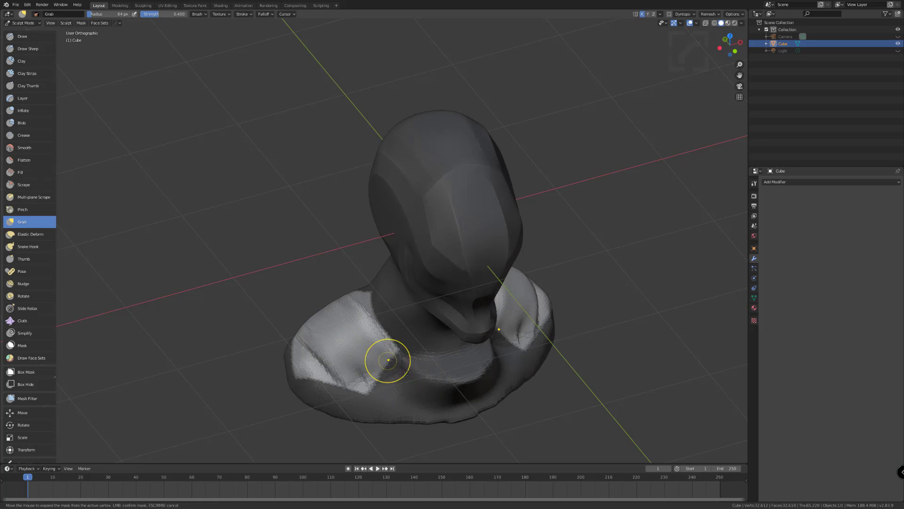
click(375, 357)
middle_drag(390, 349, 434, 319)
key(shift+a)
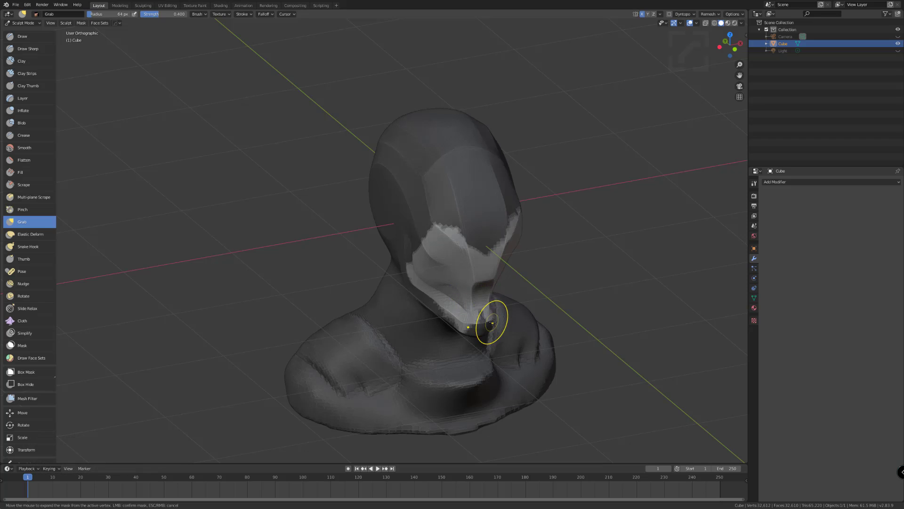
click(431, 309)
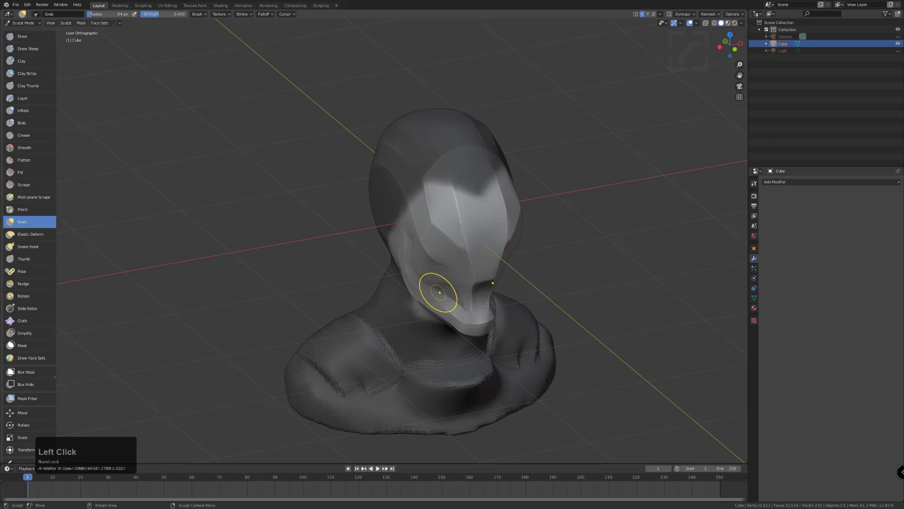
middle_drag(448, 271, 419, 297)
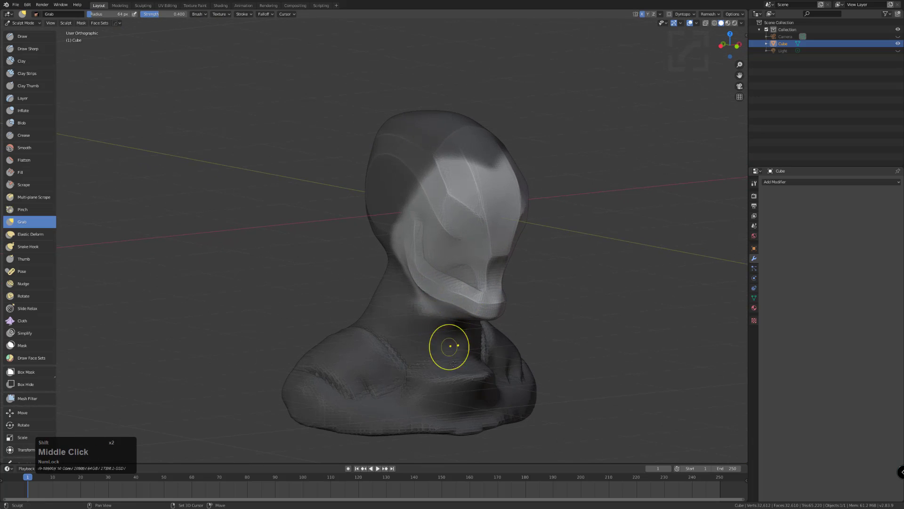
Expand a mask from the chest plate so that only the plate area stays editable
key(shift+a)
click(463, 401)
mouse_move(460, 399)
middle_down()
mouse_move(466, 412)
mouse_move(454, 399)
middle_up()
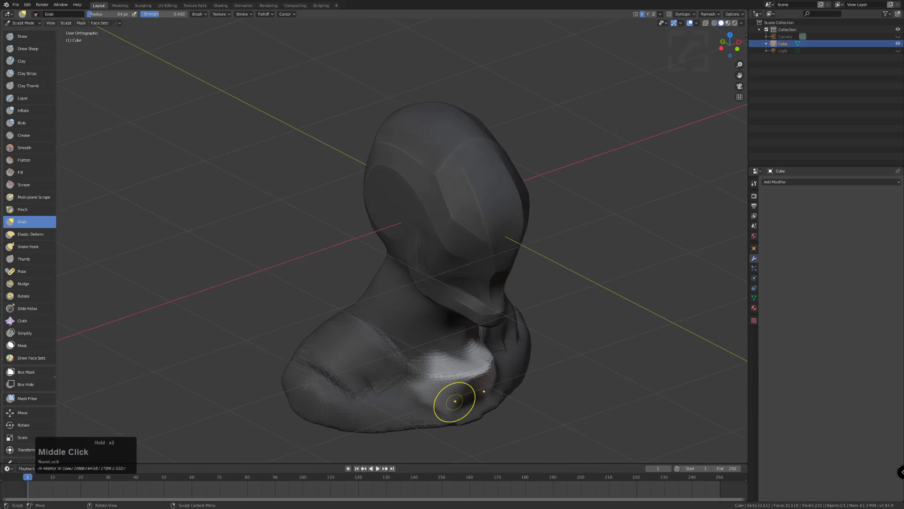
Pull the chest plate's front rim forward with the Grab brush at a 95 px radius, and clear the mask
mouse_move(450, 375)
mouse_down()
mouse_move(448, 383)
mouse_move(468, 366)
mouse_up()
middle_drag(468, 366, 479, 371)
drag(462, 354, 460, 360)
double_click(464, 343)
click(461, 344)
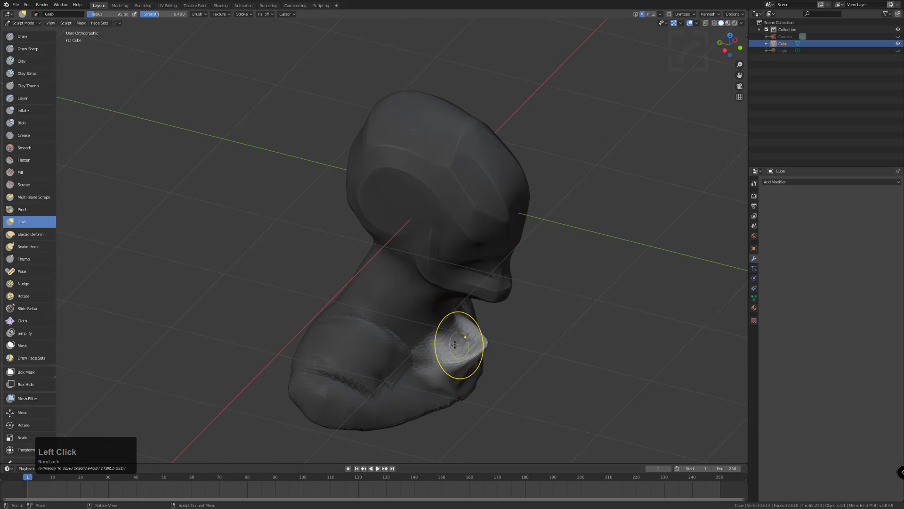
middle_drag(460, 343, 441, 351)
drag(443, 353, 449, 365)
mouse_move(452, 366)
middle_down()
mouse_move(414, 380)
mouse_move(423, 408)
middle_up()
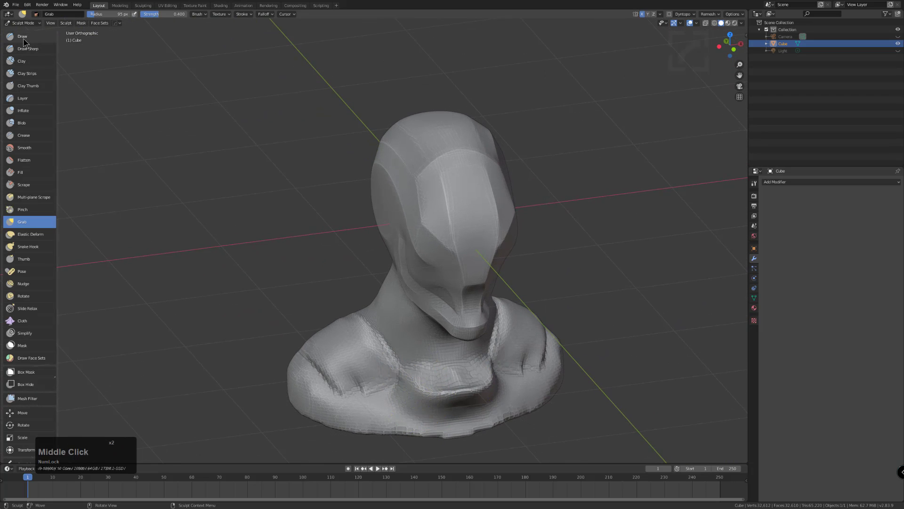
Carve along the lower outline of the chest plate with the Draw brush at a 27 px radius
key(x)
key(bracketleft)
click(395, 387)
key(bracketleft)
key(bracketleft)
key(bracketleft)
key(bracketleft)
drag(394, 386, 406, 400)
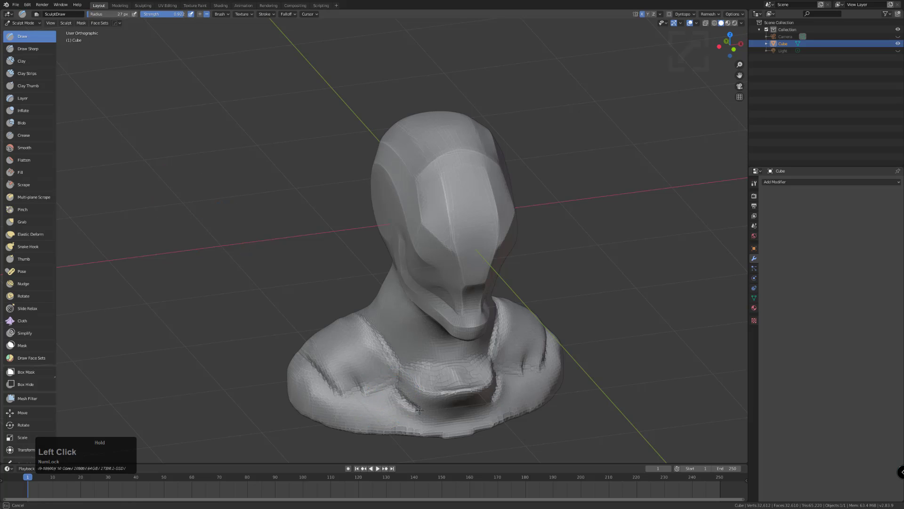
mouse_move(456, 417)
mouse_down()
mouse_move(394, 396)
mouse_move(409, 409)
mouse_up()
mouse_move(408, 406)
middle_down()
mouse_move(424, 386)
mouse_move(412, 398)
middle_up()
Sharpen the chest plate's lower corner and front rim with the Pinch brush at strength 1.000, and smooth the plate's top
click(31, 213)
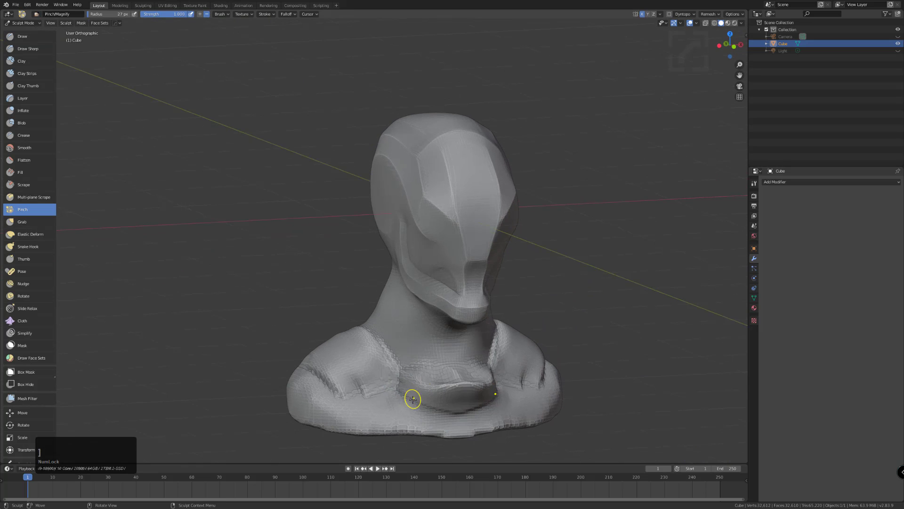
drag(406, 397, 397, 399)
drag(397, 399, 395, 396)
middle_drag(415, 378, 416, 410)
drag(411, 377, 406, 369)
drag(411, 375, 411, 376)
drag(415, 379, 457, 391)
middle_drag(419, 380, 430, 375)
shift+drag(429, 375, 459, 369)
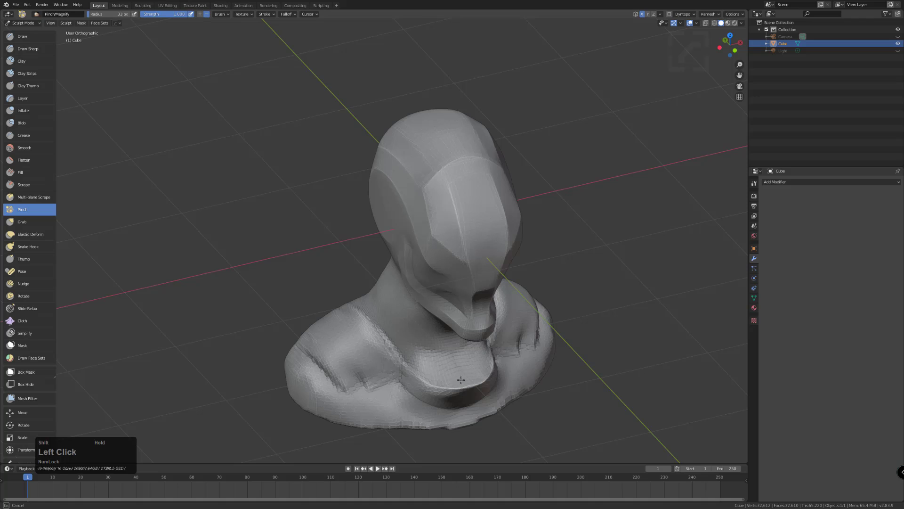
Pinch the chest plate's front rim and bottom outline into crisp edges using a 33 px radius
drag(415, 375, 462, 388)
drag(416, 377, 407, 365)
middle_drag(408, 366, 399, 347)
drag(422, 389, 477, 393)
shift+drag(407, 389, 408, 387)
mouse_move(408, 387)
middle_down()
mouse_move(511, 363)
mouse_move(417, 374)
middle_up()
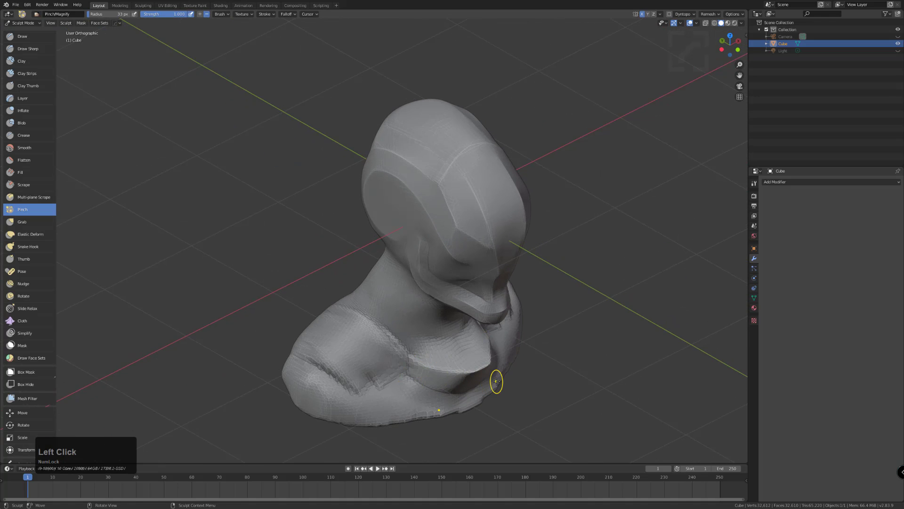
mouse_move(430, 367)
mouse_down()
mouse_move(466, 370)
mouse_move(415, 341)
mouse_up()
Pinch the crease on the front of the shoulder and the ridge running over its top
mouse_move(415, 341)
middle_down()
mouse_move(444, 323)
mouse_move(434, 329)
middle_up()
drag(311, 361, 373, 391)
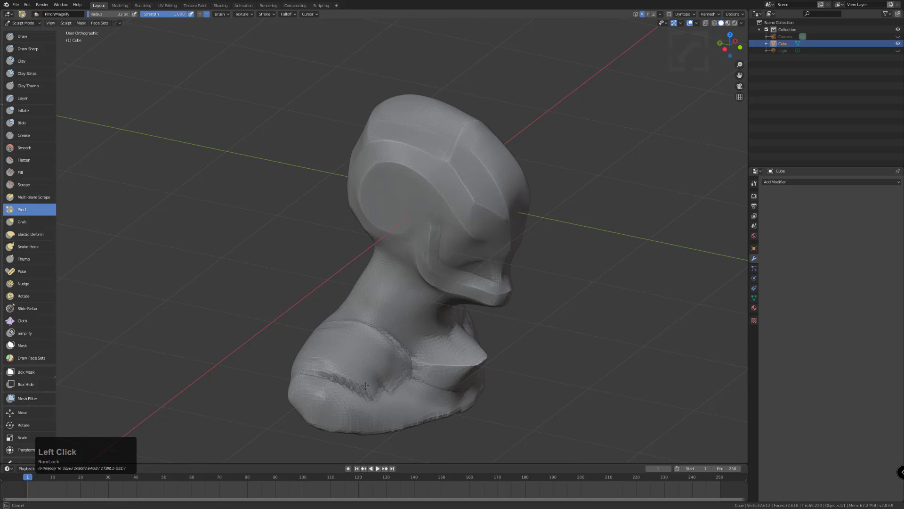
middle_drag(313, 366, 343, 327)
drag(343, 327, 385, 311)
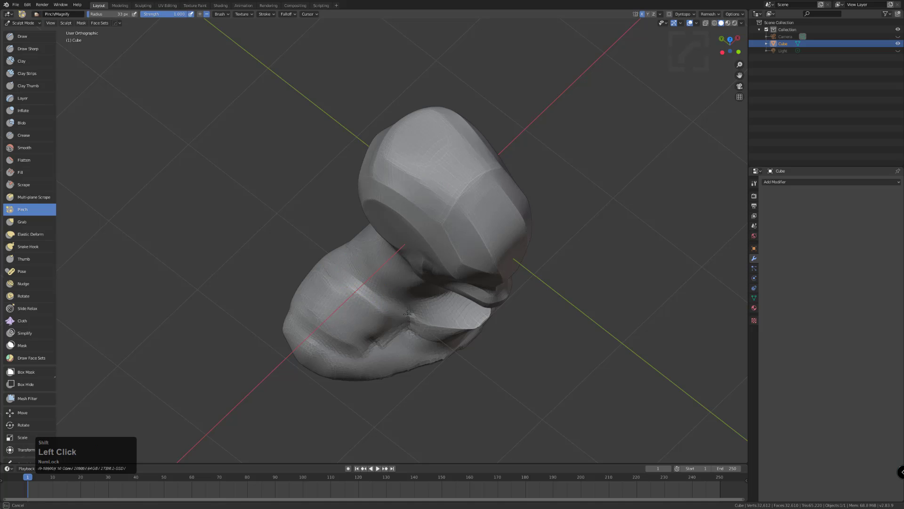
Smooth the front shoulder crease and the transition between the neck and the chest plate
middle_drag(351, 266, 328, 304)
shift+drag(350, 373, 370, 390)
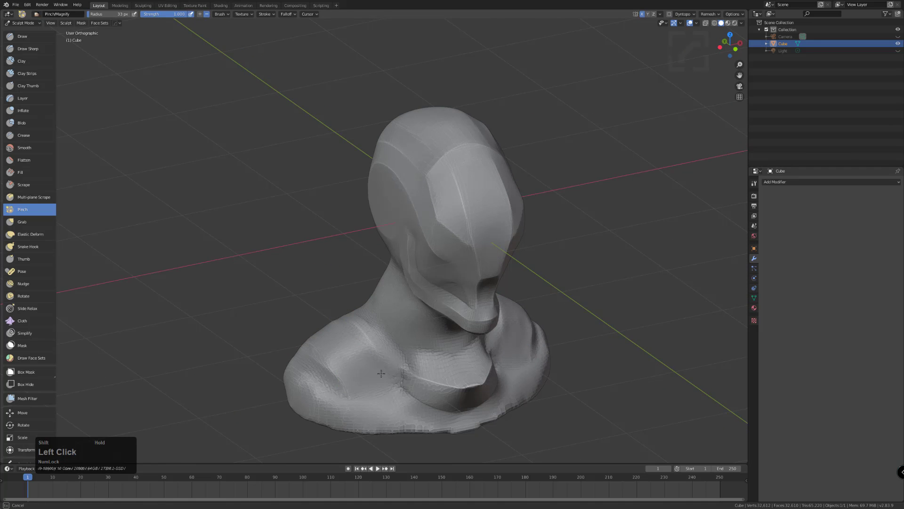
shift+click(390, 347)
shift+click(403, 350)
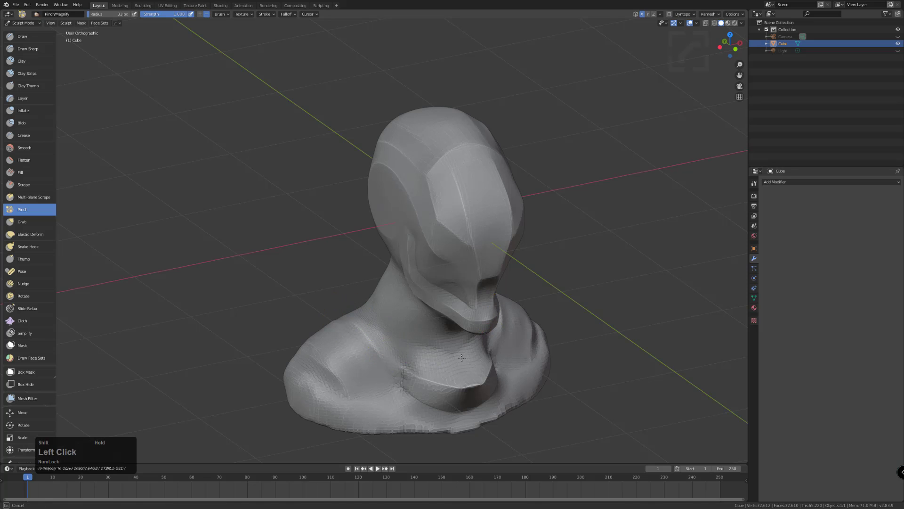
Smooth the rough creases on the bust's back beside the shoulder blades, and pinch the outer shoulder crease
mouse_move(425, 360)
middle_down()
mouse_move(377, 377)
mouse_move(399, 319)
middle_up()
shift+double_click(400, 319)
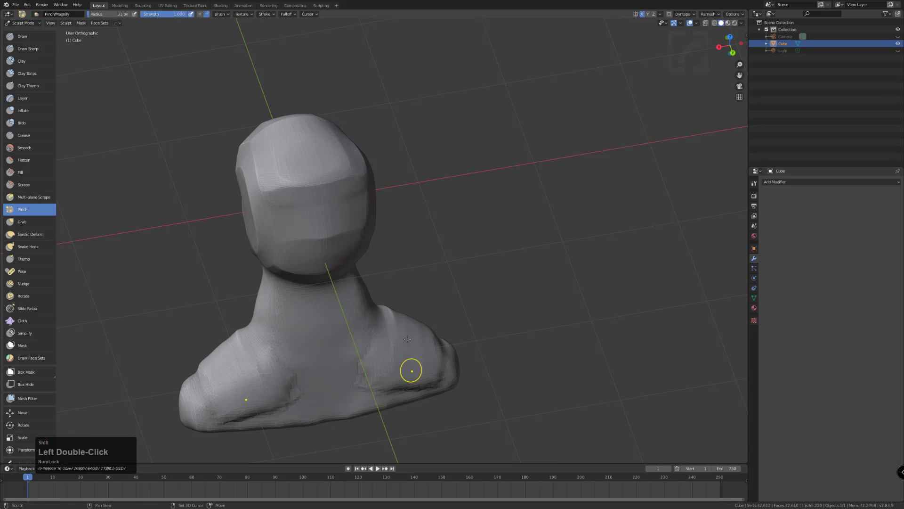
key(shift)
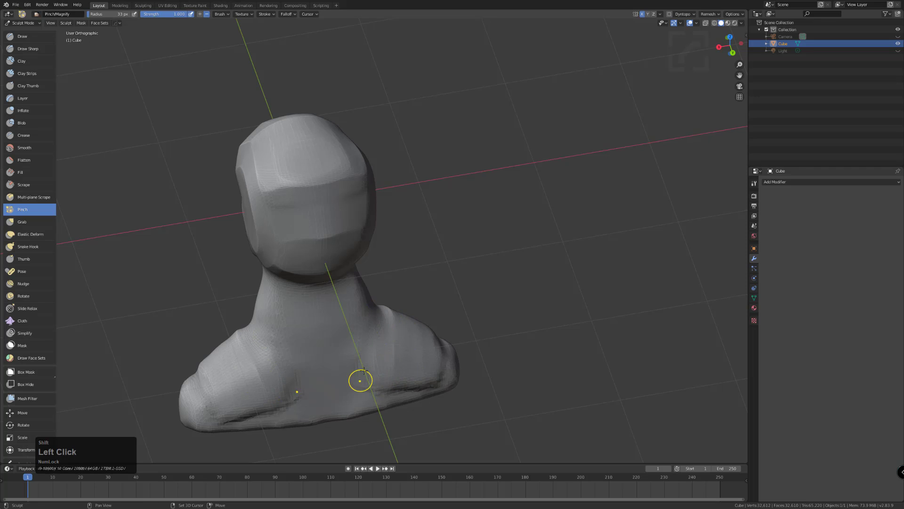
middle_drag(385, 334, 376, 353)
drag(376, 353, 403, 360)
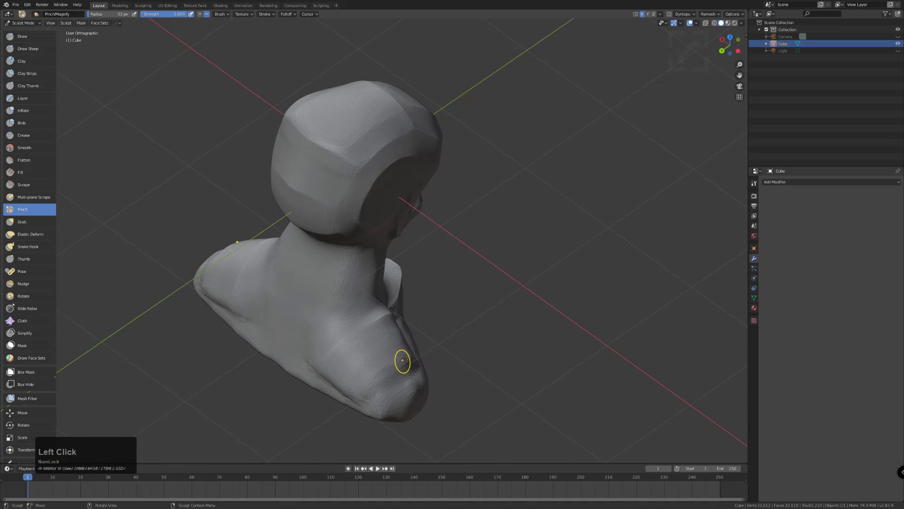
Smooth the outer shoulder crease and the inner ends of the shoulder-blade creases on the back
shift+double_click(399, 349)
shift+double_click(404, 347)
shift+click(353, 385)
shift+click(348, 372)
middle_drag(370, 347, 357, 377)
shift+click(344, 378)
shift+double_click(340, 384)
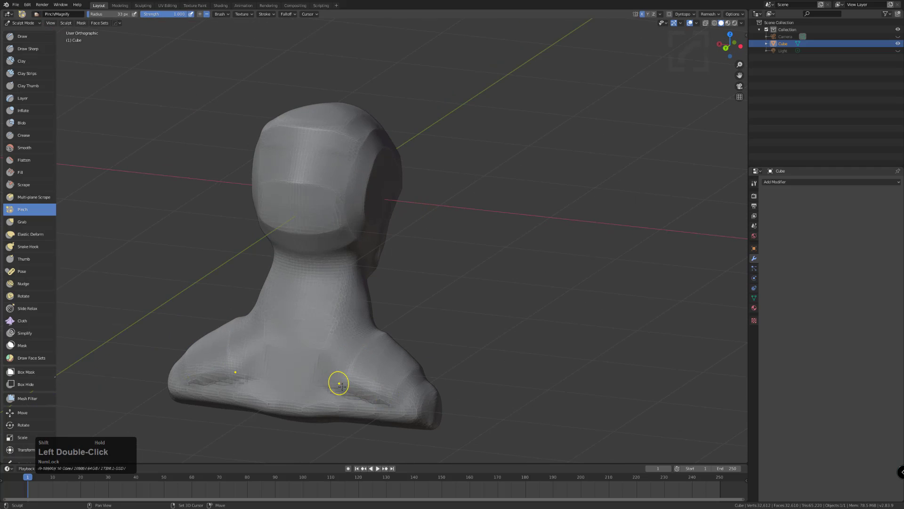
shift+double_click(343, 382)
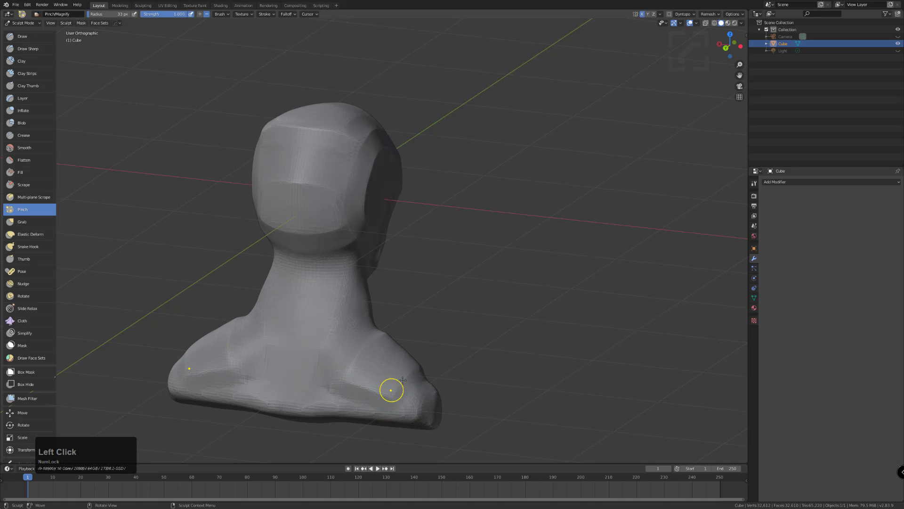
Pinch the lower shoulder-blade crease on the back and smooth the surface around it
drag(366, 402, 391, 409)
shift+double_click(379, 408)
middle_drag(379, 408, 354, 380)
drag(354, 379, 367, 401)
shift+double_click(376, 361)
Smooth the top of the shoulder and pinch its ridge beside the neck
middle_drag(374, 341, 289, 309)
shift+click(334, 333)
shift+double_click(337, 325)
shift+double_click(340, 321)
shift+double_click(320, 306)
shift+click(352, 322)
click(327, 309)
double_click(313, 306)
middle_drag(313, 307, 361, 313)
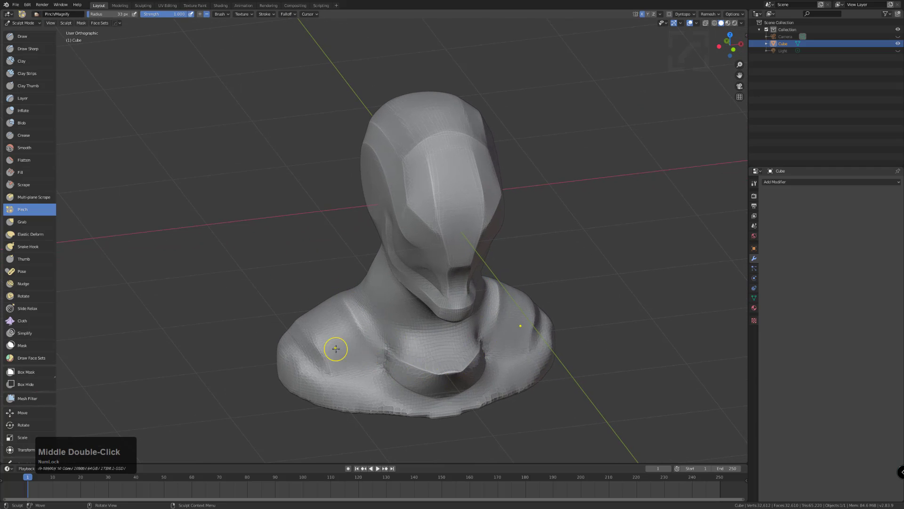
Sharpen the chest plate's front rim and side corners with the Pinch brush at a 44 px radius, smoothing its top
key(bracketright)
key(bracketright)
click(444, 371)
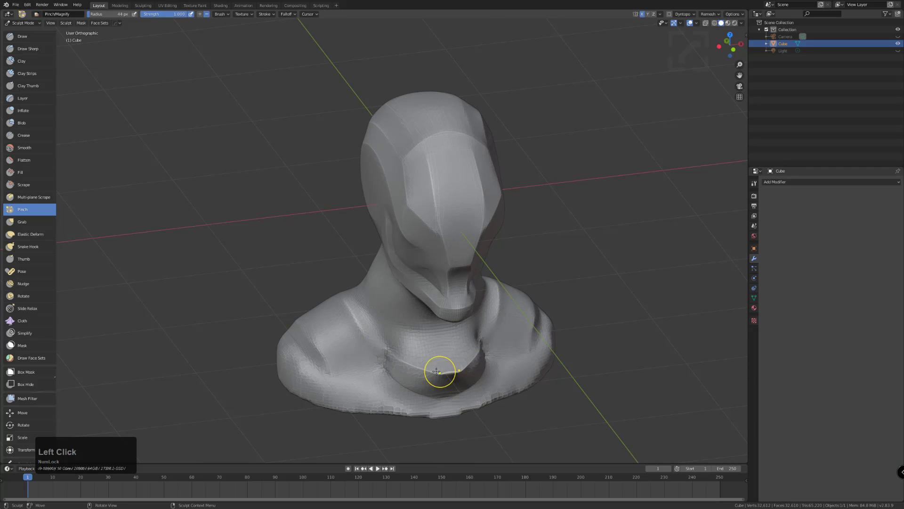
double_click(428, 368)
shift+click(427, 356)
double_click(434, 359)
click(471, 377)
double_click(426, 375)
double_click(381, 344)
middle_drag(381, 343, 361, 323)
From the front view, widen the shoulders outward and downward using a greatly enlarged Grab brush
key(KP_1)
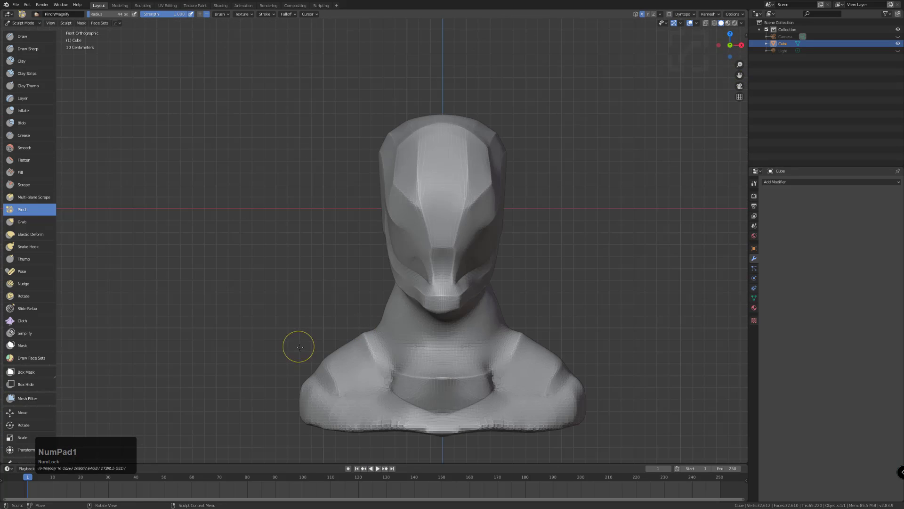
click(21, 222)
key(bracketright)
key(bracketright)
key(bracketright)
key(bracketright)
key(bracketright)
key(bracketright)
key(bracketright)
key(bracketright)
key(bracketright)
key(bracketright)
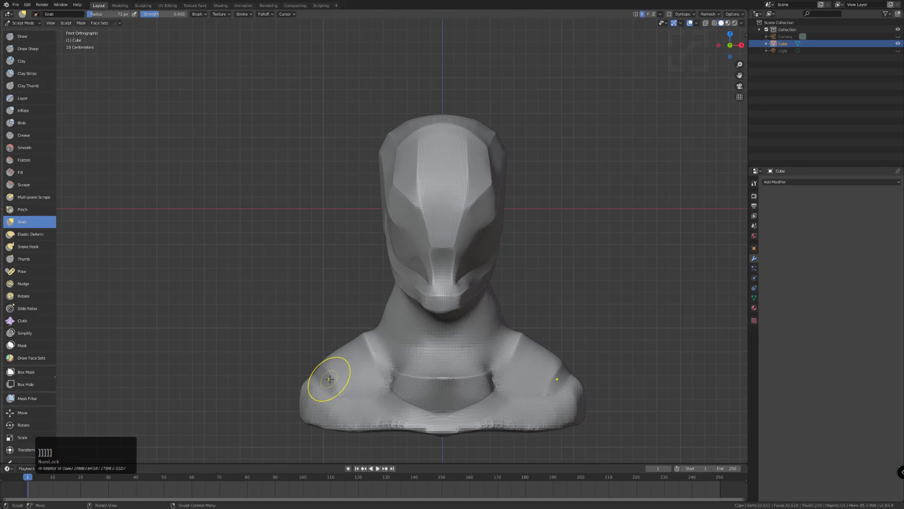
key(bracketright)
key(bracketright)
key(bracketright)
key(bracketright)
key(bracketright)
key(bracketright)
key(bracketright)
key(bracketright)
key(bracketright)
key(bracketright)
key(bracketright)
key(bracketright)
key(bracketright)
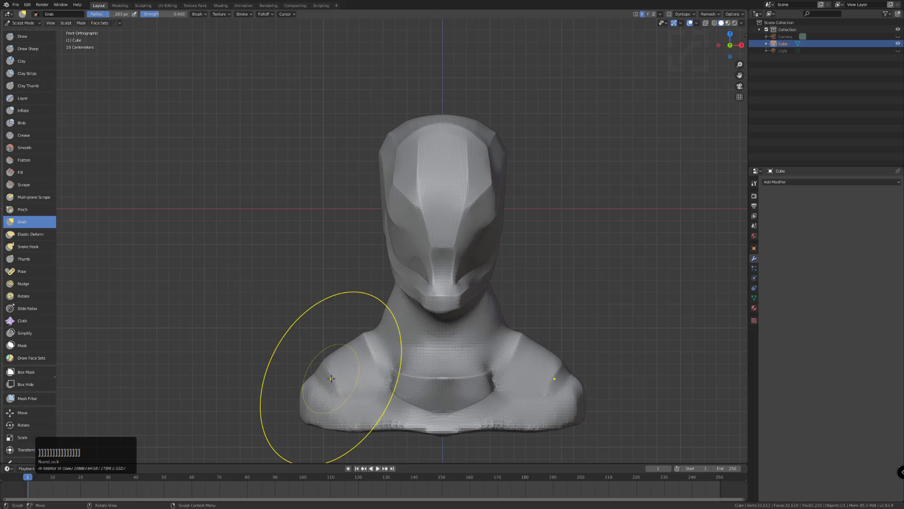
key(bracketleft)
mouse_move(320, 384)
mouse_down()
mouse_move(276, 382)
mouse_move(274, 410)
mouse_up()
Pull the bust's bottom edge and the chest plate downward with the Grab brush
drag(354, 419, 356, 430)
drag(434, 425, 437, 437)
key(bracketleft)
key(bracketleft)
key(bracketleft)
mouse_move(410, 390)
mouse_down()
mouse_move(413, 401)
mouse_move(393, 402)
mouse_move(408, 387)
mouse_move(395, 405)
mouse_move(404, 427)
mouse_move(403, 414)
mouse_up()
Reshape the chest plate's side with the Grab brush, reducing its radius to 110 px and refining from an angled view
key(bracketleft)
key(bracketleft)
key(bracketleft)
key(bracketleft)
key(bracketleft)
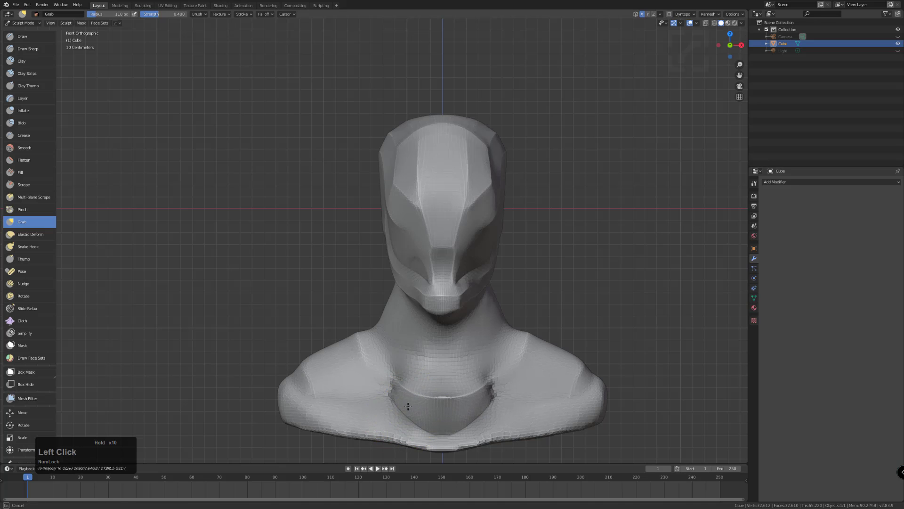
mouse_move(427, 412)
middle_down()
mouse_move(411, 388)
mouse_move(394, 403)
middle_up()
key(bracketright)
drag(394, 404, 409, 384)
Sculpt along the inside of the chest plate's rim with the Draw brush at a 28 px radius and smooth the strokes
middle_drag(405, 382, 391, 331)
key(bracketleft)
click(22, 36)
key(bracketleft)
key(bracketleft)
click(392, 332)
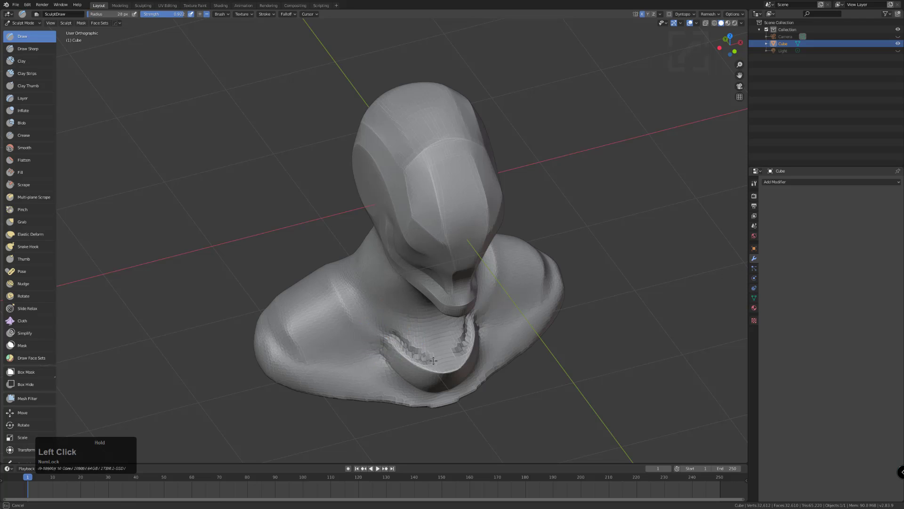
drag(449, 361, 411, 338)
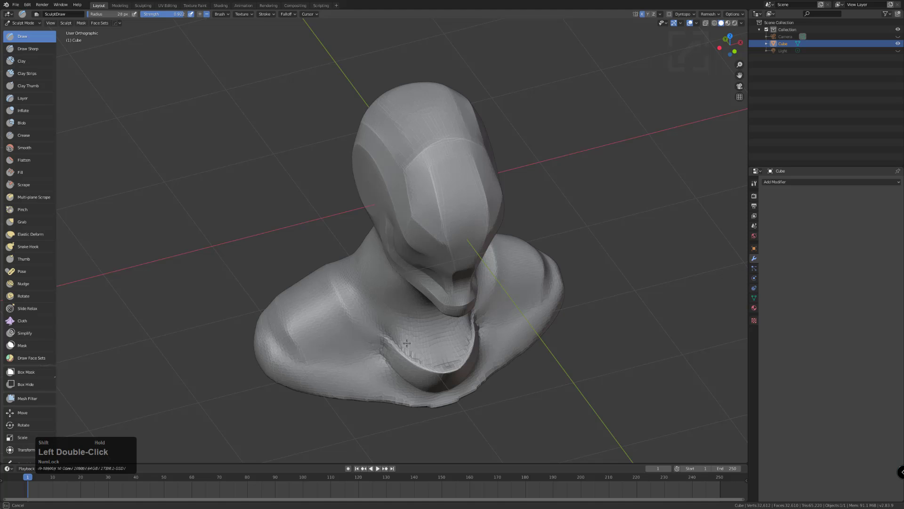
Sculpt the neck's base behind the chest plate with the Draw brush at a 31 px radius, softening it with Smooth
mouse_move(420, 331)
middle_down()
mouse_move(434, 299)
mouse_move(392, 348)
middle_up()
key(bracketright)
mouse_move(397, 357)
mouse_down()
mouse_move(437, 366)
mouse_move(443, 382)
mouse_move(436, 370)
mouse_move(483, 372)
mouse_move(411, 354)
mouse_up()
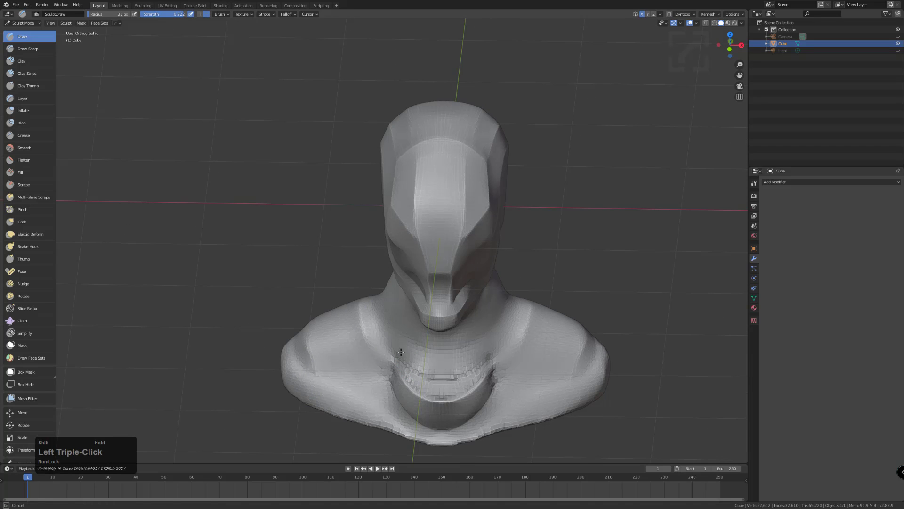
Draw a line down the neck's side from jaw to collar at a 37 px radius, then smooth the neck and its base
middle_drag(433, 342, 410, 304)
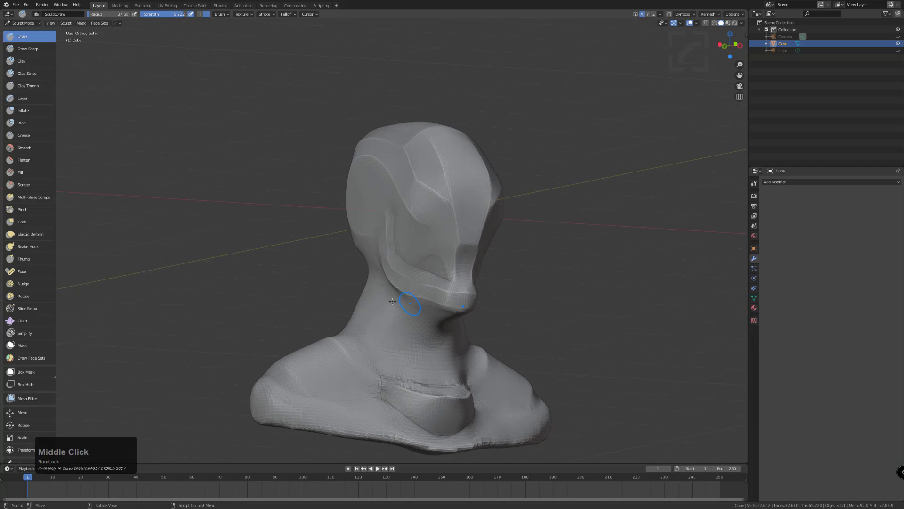
drag(383, 285, 398, 369)
mouse_move(393, 306)
shift+mouse_down()
mouse_move(395, 372)
mouse_move(392, 297)
mouse_move(385, 357)
shift+mouse_up()
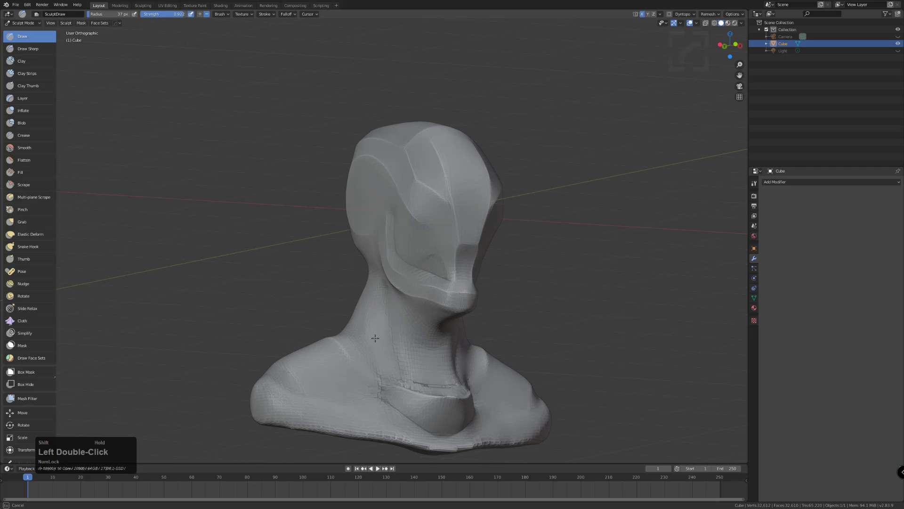
middle_drag(370, 323, 378, 369)
shift+double_click(442, 383)
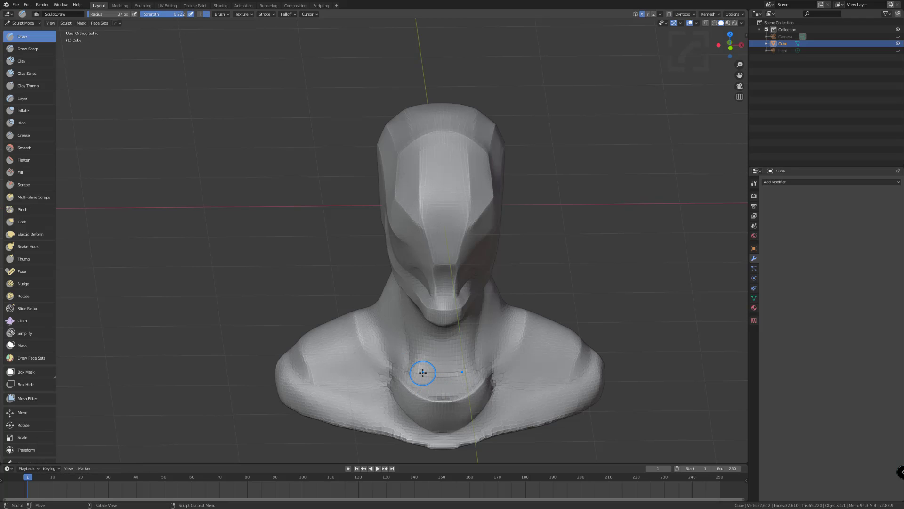
Smooth the recess between the throat and the chest plate
mouse_move(423, 373)
middle_down()
mouse_move(376, 362)
mouse_move(400, 354)
middle_up()
shift+drag(400, 354, 445, 374)
mouse_move(413, 353)
middle_down()
mouse_move(424, 384)
mouse_move(404, 363)
middle_up()
shift+double_click(424, 380)
Undo the rough stroke beside the throat, then redraw the recess's side edge toward the center and smooth it
click(423, 379)
click(413, 368)
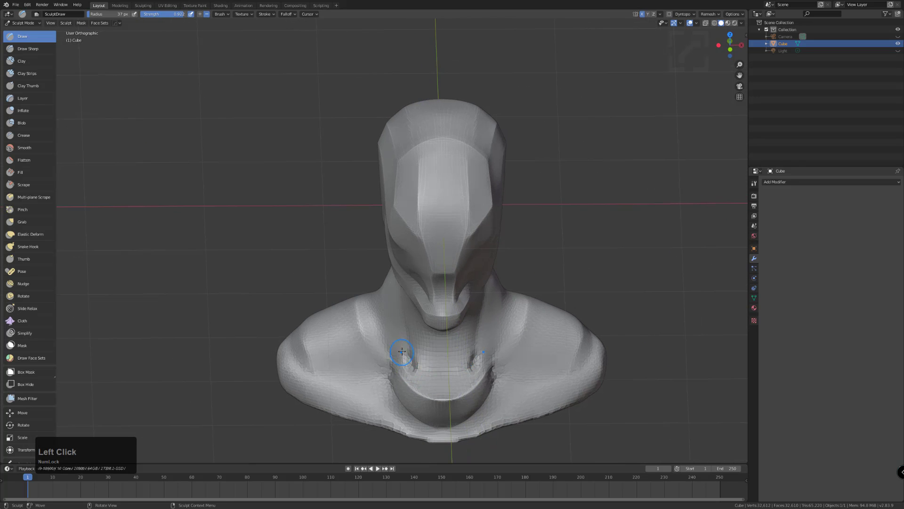
key(ctrl+z)
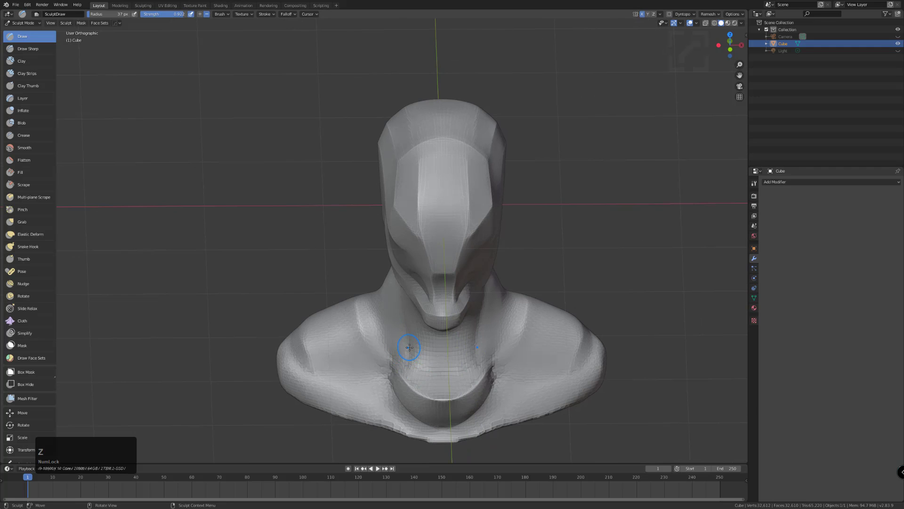
mouse_move(408, 345)
mouse_down()
mouse_move(413, 363)
mouse_move(440, 367)
mouse_move(406, 370)
mouse_move(406, 339)
mouse_move(429, 377)
mouse_move(448, 375)
mouse_up()
mouse_move(443, 374)
shift+mouse_down()
mouse_move(427, 373)
mouse_move(410, 349)
mouse_move(419, 368)
mouse_move(424, 344)
shift+mouse_up()
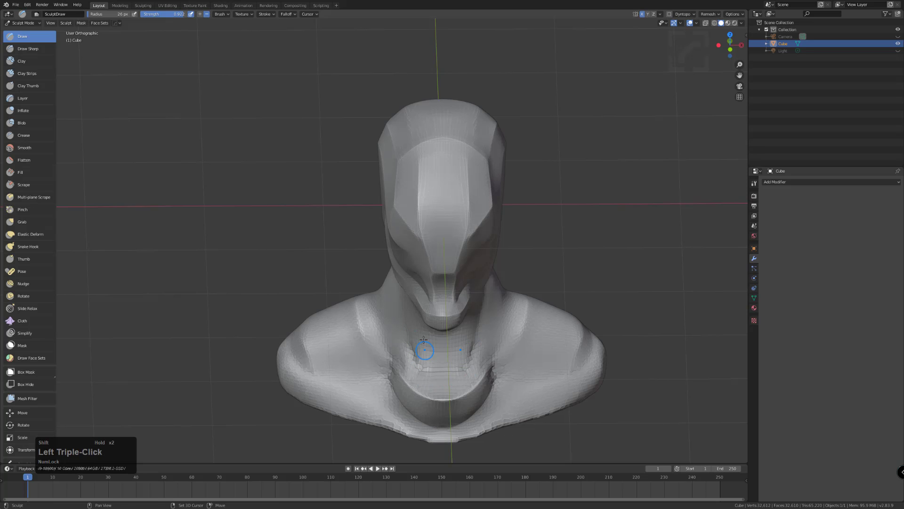
Build up the throat directly beneath the chin with the Clay Strips brush
mouse_move(419, 338)
middle_down()
mouse_move(437, 314)
mouse_move(430, 323)
mouse_move(398, 320)
mouse_move(407, 312)
middle_up()
click(28, 48)
click(27, 73)
middle_drag(400, 325, 442, 306)
key(bracketright)
drag(438, 301, 428, 313)
Add clay strips down the front of the neck toward the recess behind the chest plate
middle_drag(422, 320, 417, 336)
drag(441, 322, 428, 361)
middle_drag(427, 361, 424, 354)
drag(422, 358, 420, 372)
double_click(430, 352)
Add more clay strips under the jaw at a 41 px radius and smooth them into the throat
middle_drag(430, 353, 439, 312)
double_click(438, 307)
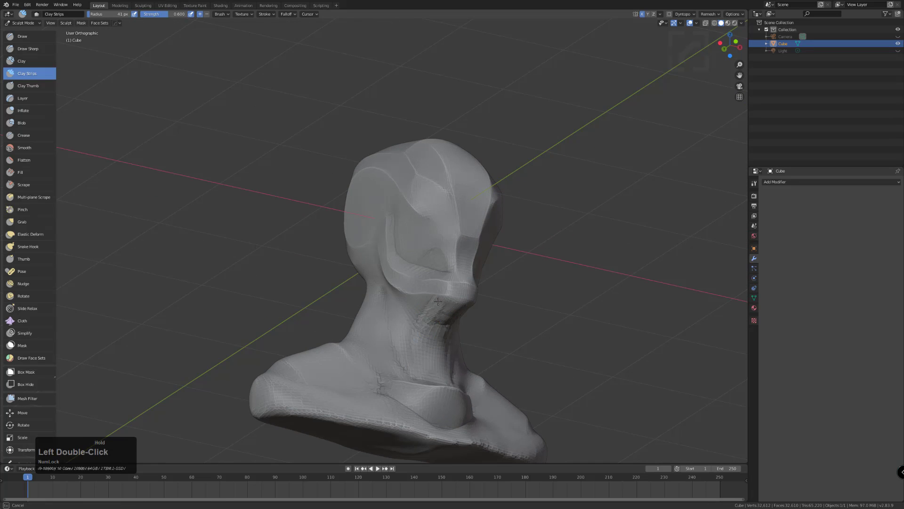
drag(433, 321, 450, 312)
shift+double_click(442, 321)
Blend the neck's side below the jaw with Clay Strips and Smooth strokes
mouse_move(431, 348)
middle_down()
mouse_move(409, 323)
mouse_move(414, 347)
middle_up()
shift+click(406, 318)
drag(413, 348, 403, 324)
Reshape the throat and the neck's side with a greatly enlarged Grab brush
middle_drag(402, 320, 413, 327)
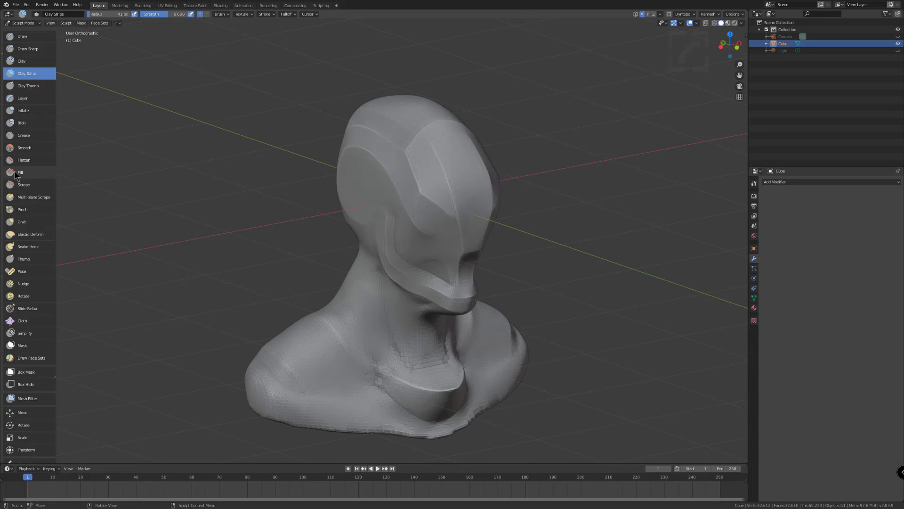
click(21, 221)
click(22, 222)
key(bracketright)
key(bracketright)
key(bracketright)
key(bracketright)
key(bracketright)
key(bracketright)
key(bracketright)
key(bracketright)
key(bracketright)
key(bracketright)
key(bracketright)
mouse_move(420, 361)
mouse_down()
mouse_move(420, 372)
mouse_move(374, 307)
mouse_up()
Adjust the neck's side contour with the Grab brush, reducing its radius to 108 px for the finer pull
middle_drag(346, 277, 333, 271)
key(bracketright)
key(bracketright)
mouse_move(363, 291)
mouse_down()
mouse_move(348, 289)
mouse_move(350, 309)
mouse_move(358, 285)
mouse_up()
key(bracketleft)
key(bracketleft)
key(bracketleft)
key(bracketleft)
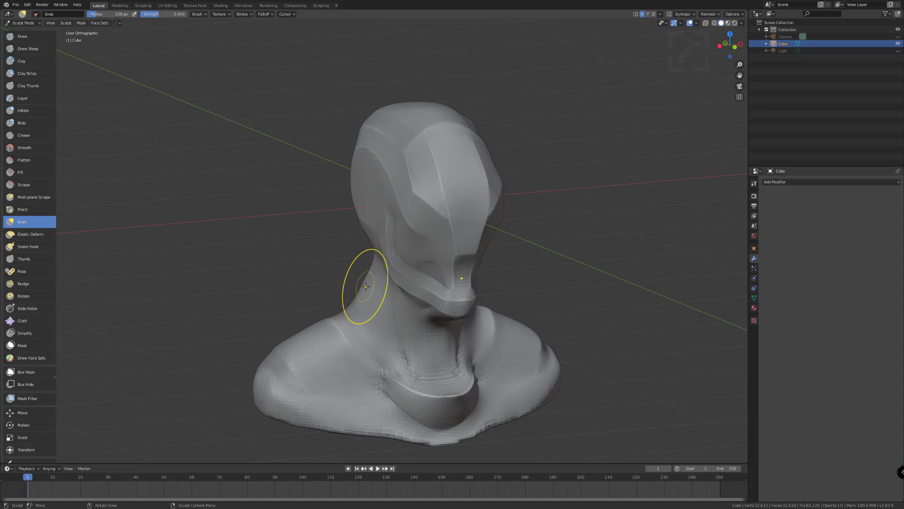
drag(361, 283, 360, 283)
Pull the back of the neck upward with the Grab brush from rotated views
middle_drag(372, 265, 354, 252)
key(bracketright)
key(bracketright)
key(bracketright)
key(bracketright)
drag(354, 251, 352, 232)
key(bracketleft)
middle_drag(341, 232, 323, 240)
drag(312, 243, 313, 233)
Pull the neck's side slightly outward below the jaw with the Grab brush at a 105 px radius
mouse_move(313, 233)
middle_down()
mouse_move(272, 243)
mouse_move(354, 291)
middle_up()
key(bracketleft)
key(bracketleft)
drag(373, 287, 368, 284)
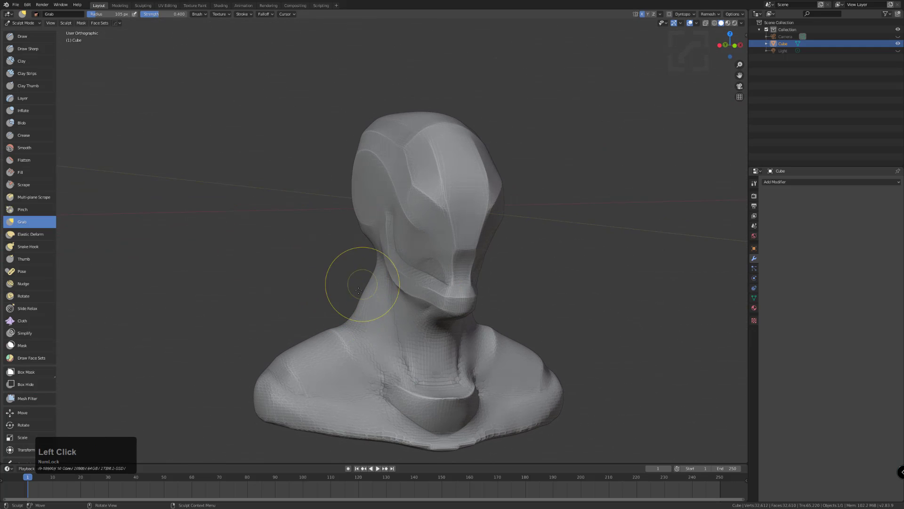
Pull the upper shoulder slope outward with an enlarged Grab brush
middle_drag(347, 290, 331, 293)
key(bracketright)
key(bracketright)
key(bracketright)
key(bracketright)
mouse_move(321, 339)
mouse_down()
mouse_move(310, 336)
mouse_move(293, 352)
mouse_move(310, 335)
mouse_up()
Reshape the front of the shoulder and collar area from above with the Grab brush, ending at a 191 px radius
middle_drag(299, 348, 363, 397)
key(bracketright)
key(bracketright)
key(bracketright)
key(bracketright)
drag(361, 361, 367, 366)
drag(379, 365, 384, 360)
key(bracketleft)
key(bracketleft)
drag(339, 376, 343, 368)
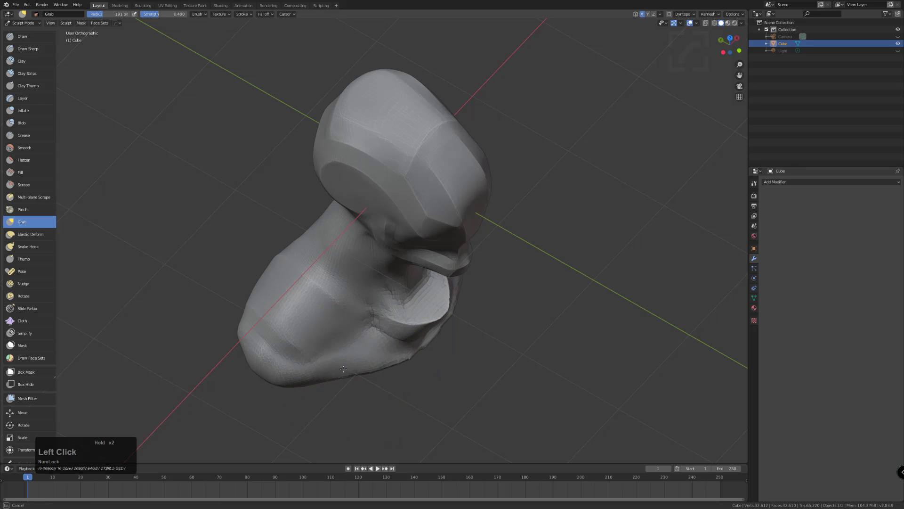
Sharpen the line from the neck's side to the collar with a much smaller Pinch brush
middle_drag(394, 349, 373, 292)
key(bracketleft)
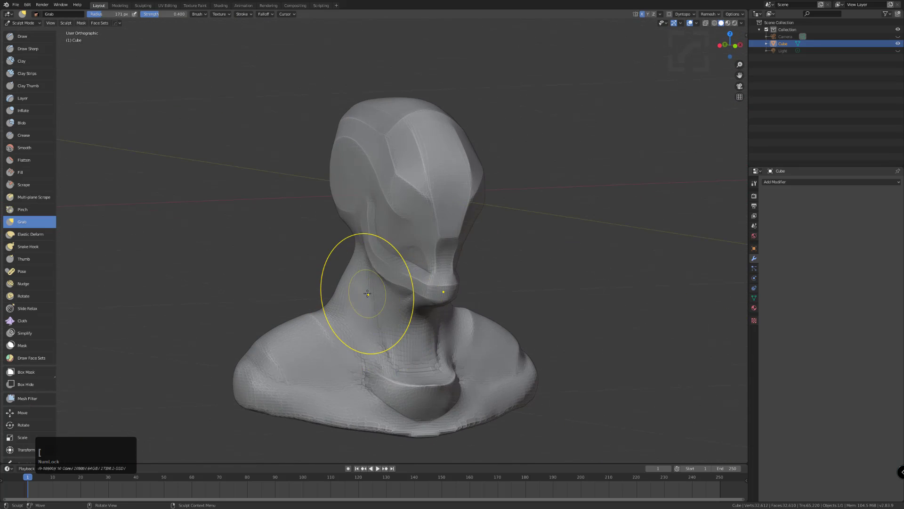
click(22, 209)
key(bracketleft)
key(bracketleft)
key(bracketleft)
key(bracketleft)
key(bracketleft)
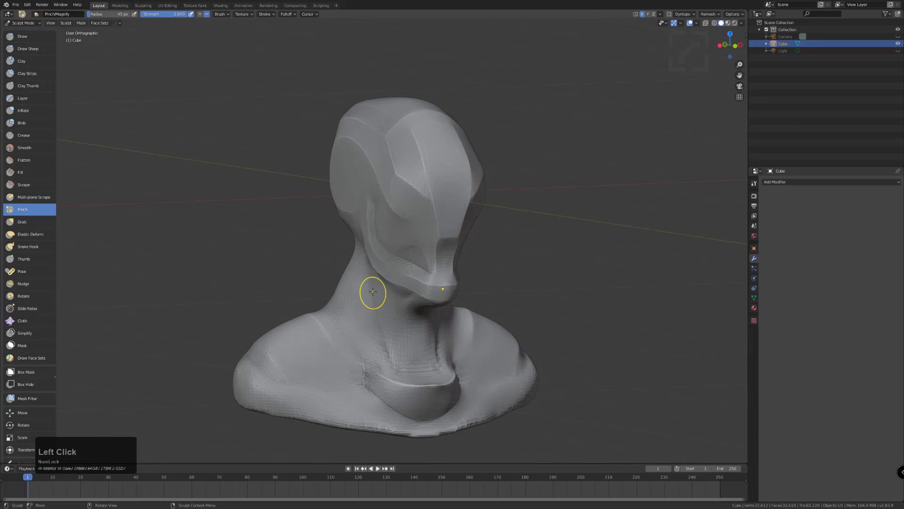
key(bracketleft)
key(bracketleft)
mouse_move(389, 336)
mouse_down()
mouse_move(397, 365)
mouse_move(375, 335)
mouse_move(362, 351)
mouse_move(354, 342)
mouse_up()
Refine the crease where the neck meets the collar with the Pinch brush at a 25 px radius, smoothing around it
key(bracketleft)
key(bracketleft)
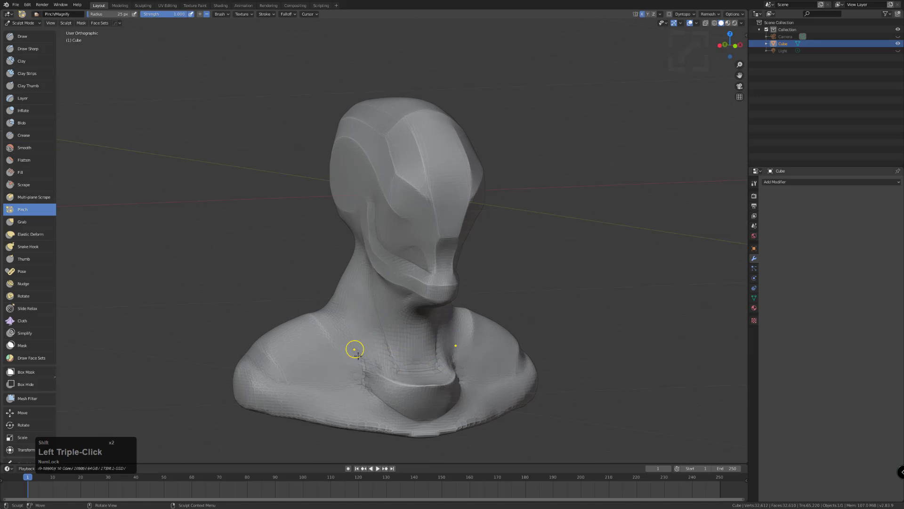
middle_drag(363, 345, 360, 353)
double_click(386, 353)
click(369, 323)
click(363, 315)
shift+click(365, 312)
click(370, 330)
mouse_move(368, 336)
mouse_down()
mouse_move(367, 328)
mouse_move(367, 354)
mouse_move(347, 316)
mouse_up()
shift+click(365, 326)
shift+click(356, 313)
click(347, 316)
Sharpen the ridge running from the shoulder's top down to the chest plate with the Pinch brush at a 44 px radius, smoothing between strokes
mouse_move(343, 313)
middle_down()
mouse_move(329, 300)
mouse_move(299, 309)
middle_up()
key(bracketright)
key(bracketright)
key(bracketright)
key(bracketright)
key(bracketright)
key(bracketright)
mouse_move(300, 297)
mouse_down()
mouse_move(325, 347)
mouse_move(329, 335)
mouse_move(347, 347)
mouse_up()
drag(325, 303, 347, 341)
drag(321, 289, 347, 335)
shift+drag(320, 289, 346, 340)
shift+drag(319, 296, 344, 348)
Pinch the outer shoulder's edge and continue the crease across the chest toward the chest plate and neck
drag(258, 333, 279, 376)
drag(242, 350, 264, 374)
drag(250, 357, 270, 379)
drag(262, 372, 328, 379)
mouse_move(272, 376)
mouse_down()
mouse_move(385, 378)
mouse_move(365, 367)
mouse_up()
drag(360, 363, 339, 319)
Enable dynamic topology sculpting and view the helmet's side up close
mouse_move(339, 319)
middle_down()
mouse_move(346, 280)
mouse_move(410, 318)
middle_up()
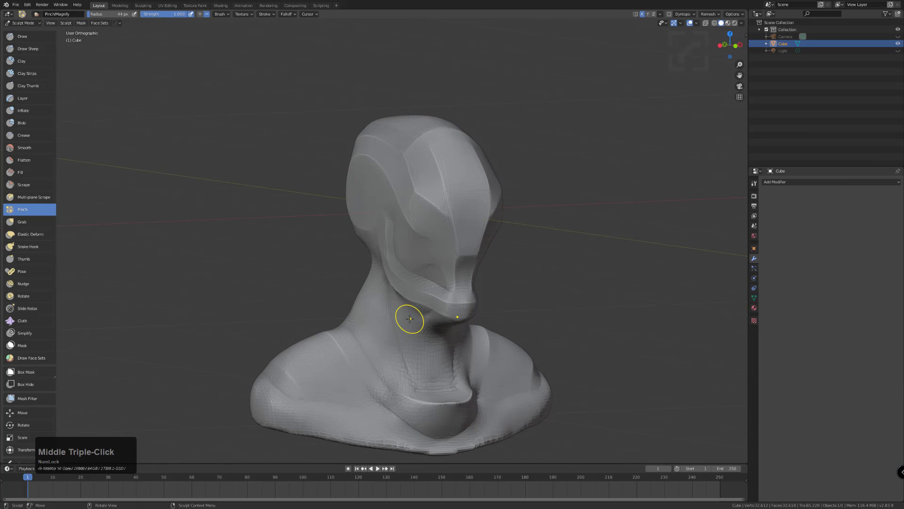
click(669, 14)
middle_drag(449, 257, 355, 331)
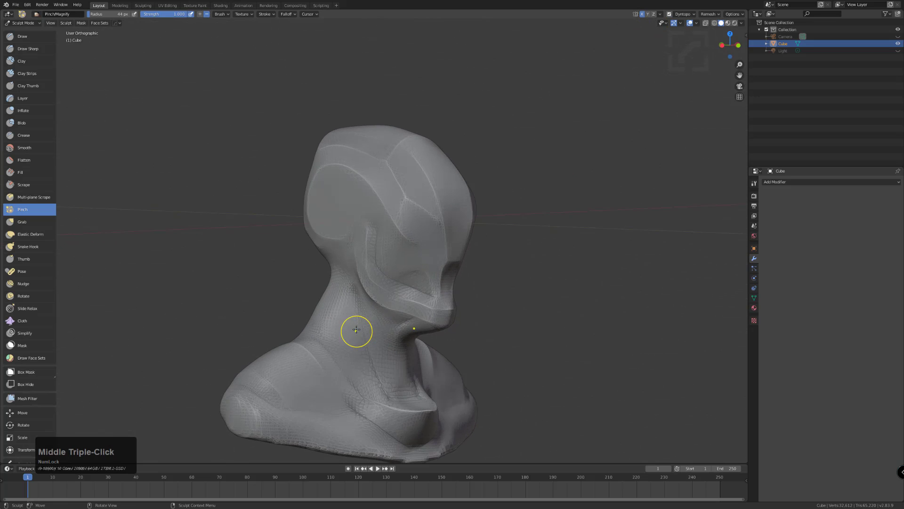
scroll(414, 192, up, 5)
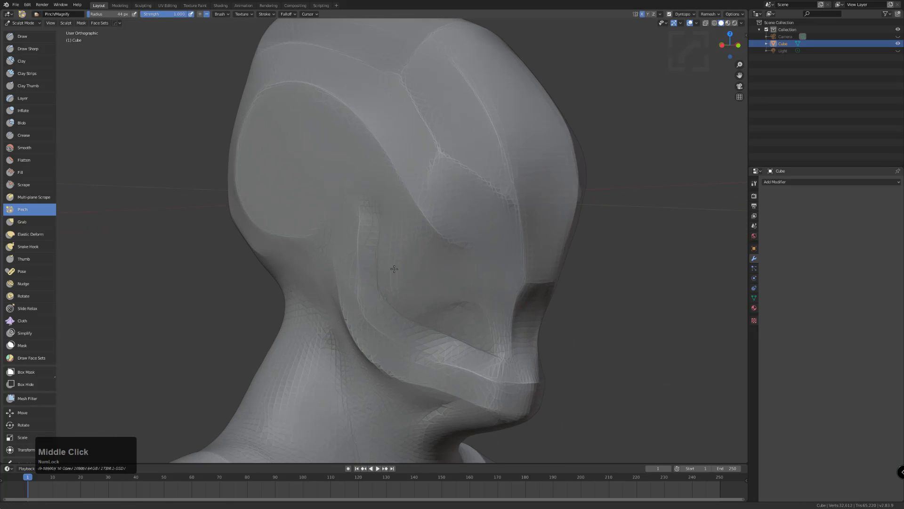
middle_drag(387, 253, 364, 318)
scroll(370, 306, down, 2)
scroll(370, 259, up, 1)
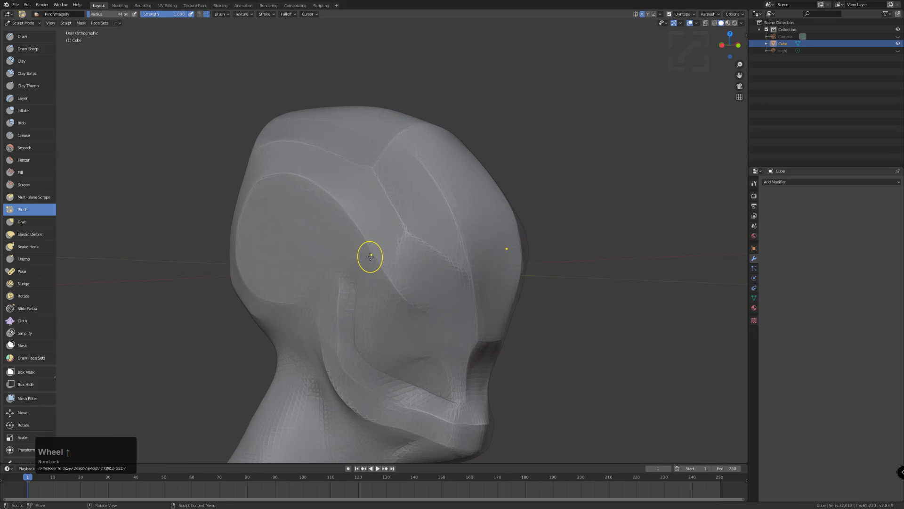
middle_drag(399, 148, 372, 199)
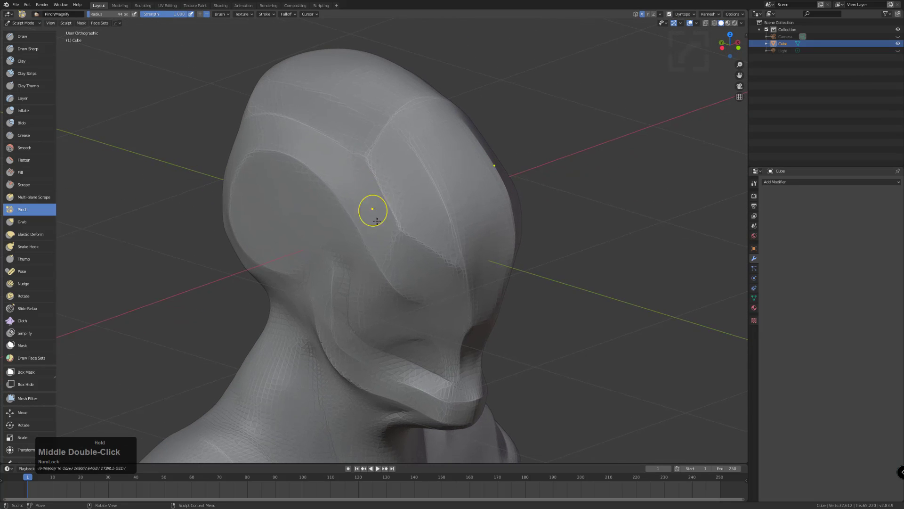
scroll(454, 325, down, 1)
Sharpen the upper edge of the notch beneath the helmet's front plate with a much smaller Pinch brush
middle_drag(460, 321, 454, 306)
key(bracketleft)
key(bracketleft)
key(bracketleft)
key(bracketleft)
key(bracketleft)
key(bracketleft)
mouse_move(468, 307)
mouse_down()
mouse_move(442, 316)
mouse_move(432, 302)
mouse_move(469, 305)
mouse_move(445, 314)
mouse_up()
key(bracketright)
click(465, 305)
Carve a zigzag panel seam from the nose plate's upper edge back across the cheek with the Draw brush, 12 px radius and stabilized strokes
click(23, 36)
key(s)
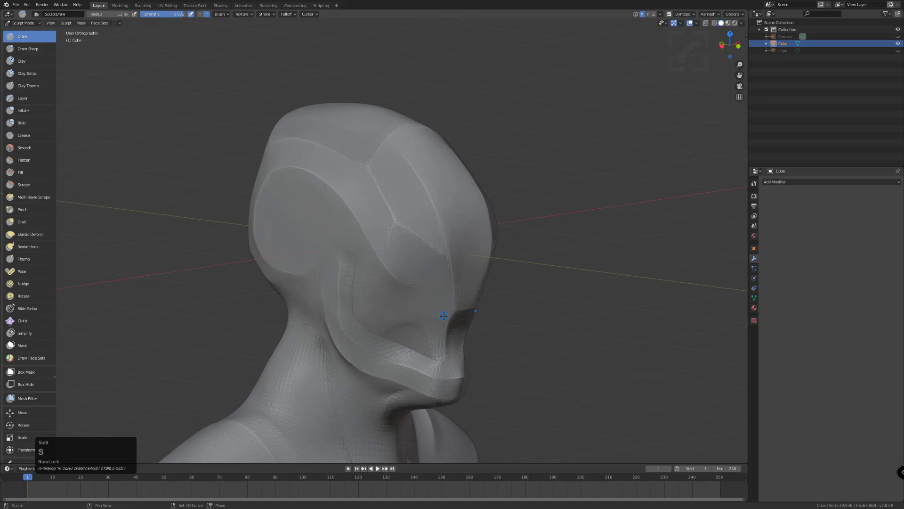
click(468, 306)
click(468, 306)
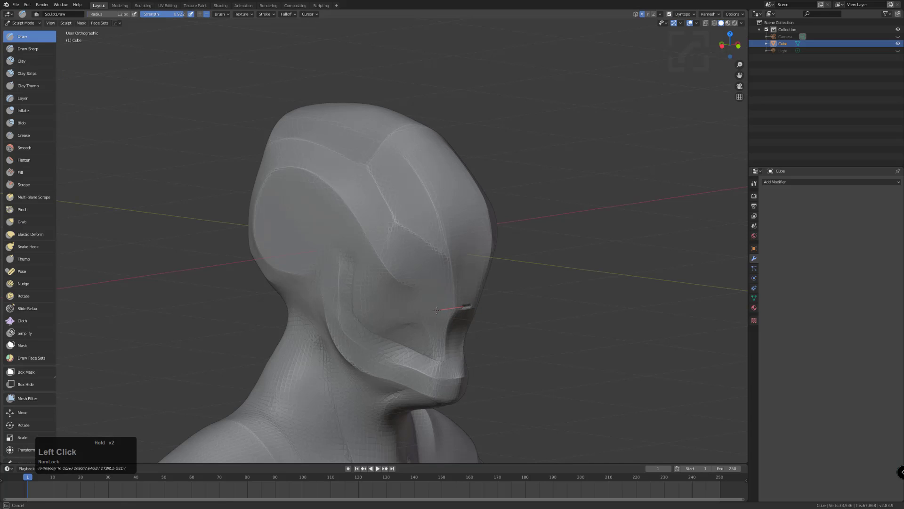
drag(439, 320, 427, 335)
drag(332, 308, 332, 308)
Continue the carved seam from the cheek up past the round ear panel and over the helmet's crown
middle_drag(337, 294, 349, 292)
click(354, 301)
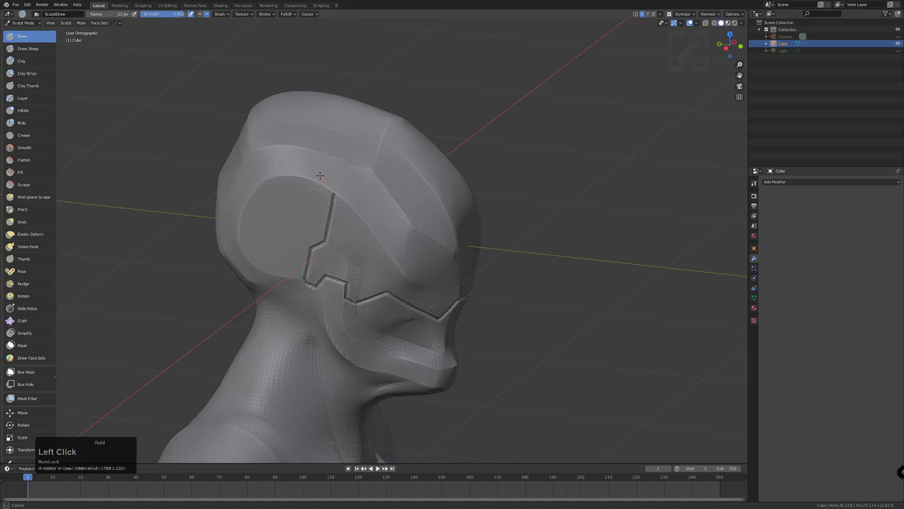
drag(325, 162, 331, 144)
drag(369, 85, 369, 86)
Carve a branching seam at a 13 px radius from the cheek seam down beside the nose plate to the notched chin
mouse_move(330, 202)
middle_down()
mouse_move(270, 189)
mouse_move(376, 308)
middle_up()
drag(398, 311, 404, 330)
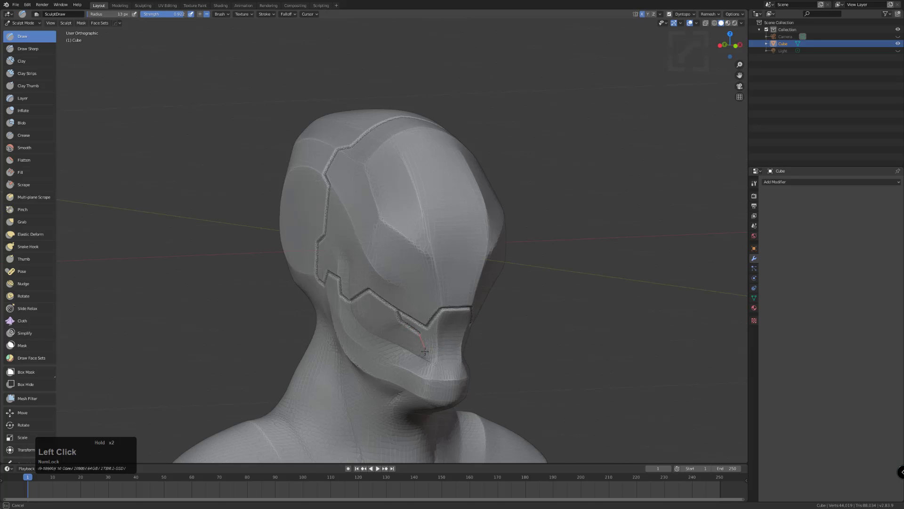
drag(425, 361, 440, 405)
drag(479, 377, 478, 377)
middle_drag(478, 377, 384, 346)
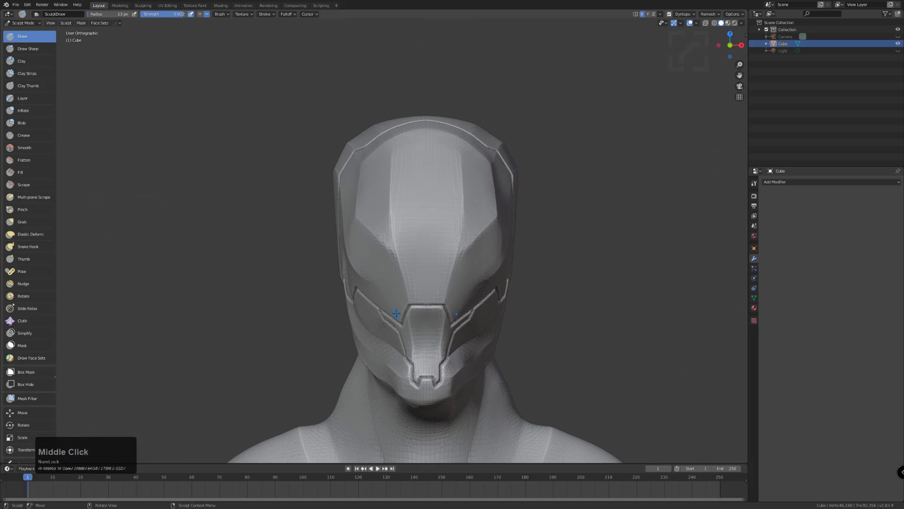
Carve a lower panel seam at a 12 px radius from the cheek seam's rear corner along the jaw and around the chin
mouse_move(396, 313)
middle_down()
mouse_move(354, 332)
mouse_move(347, 306)
middle_up()
key(bracketright)
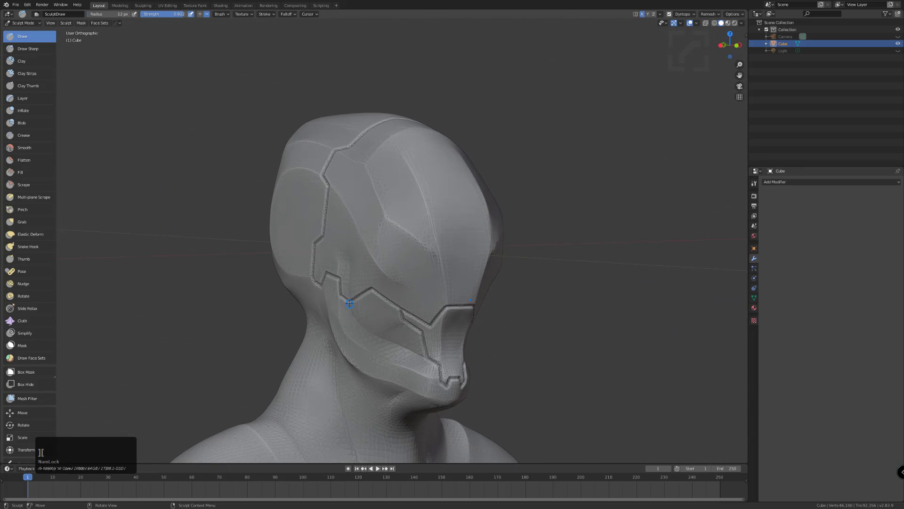
drag(349, 300, 350, 320)
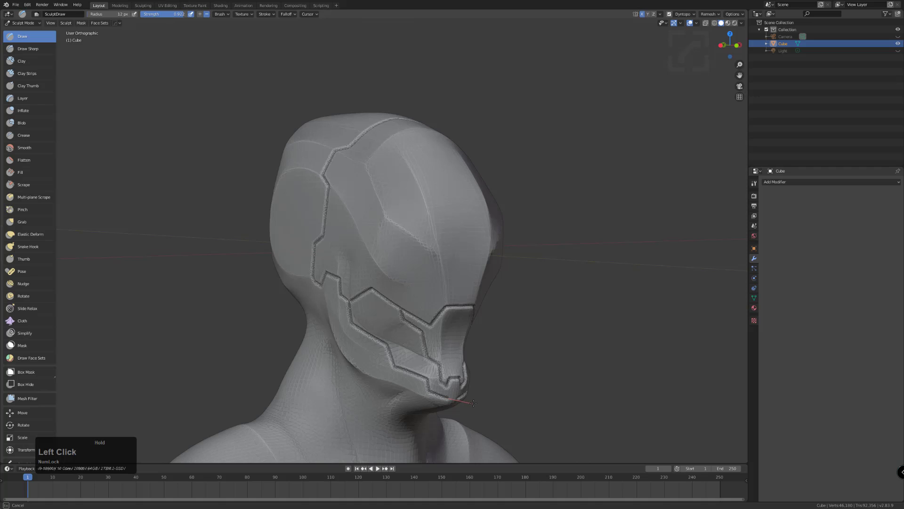
drag(479, 401, 479, 402)
middle_drag(367, 381, 403, 359)
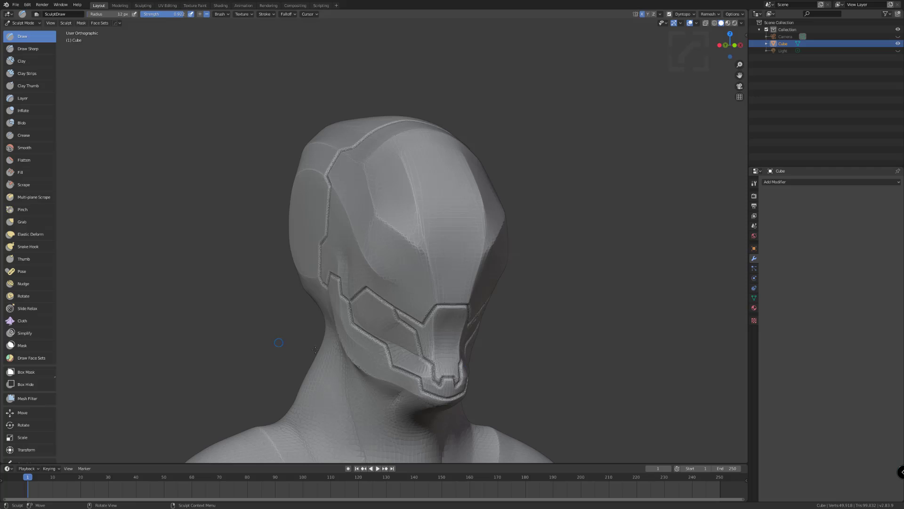
Tighten the cheek and jaw seams down to the chin with the Pinch brush at a 34 px radius
click(22, 221)
click(24, 209)
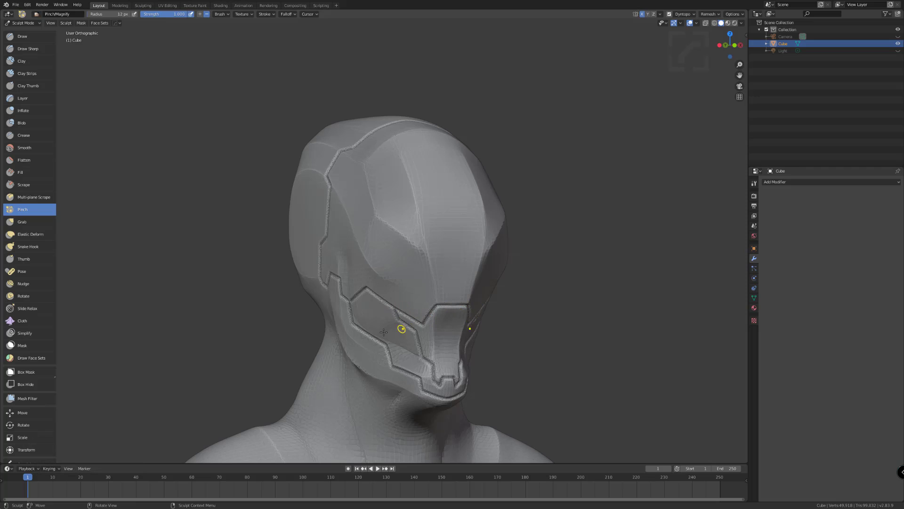
key(bracketright)
key(bracketright)
key(bracketright)
key(bracketright)
key(bracketright)
key(bracketright)
key(bracketright)
key(bracketright)
key(bracketright)
key(bracketright)
key(bracketright)
key(bracketright)
key(bracketright)
mouse_move(373, 294)
mouse_down()
mouse_move(432, 329)
mouse_move(400, 322)
mouse_move(418, 332)
mouse_move(436, 384)
mouse_move(430, 317)
mouse_move(417, 301)
mouse_move(410, 329)
mouse_up()
mouse_move(354, 331)
mouse_down()
mouse_move(348, 307)
mouse_move(354, 330)
mouse_move(381, 345)
mouse_move(390, 375)
mouse_move(424, 378)
mouse_move(422, 394)
mouse_up()
drag(423, 394, 443, 400)
drag(444, 400, 457, 397)
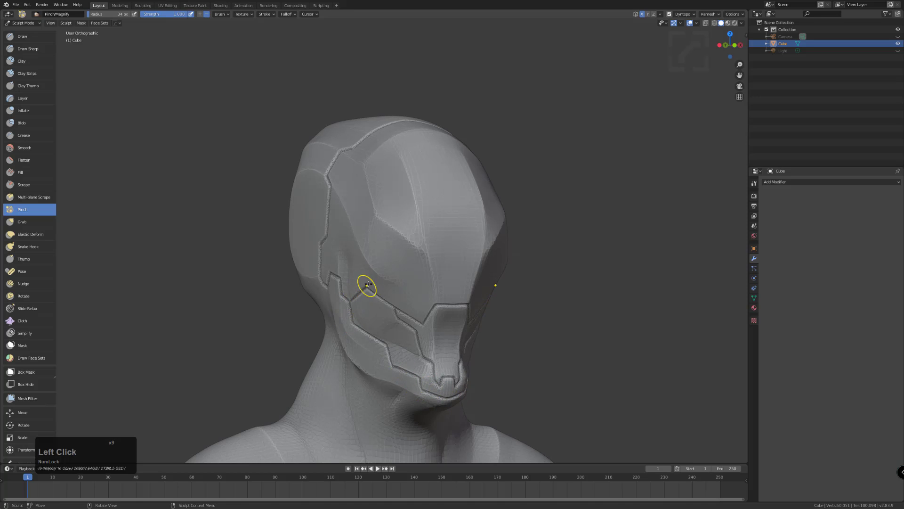
Pinch the seam from the rear cheek up beside the ear panel and across the helmet's crown
middle_drag(318, 282, 363, 303)
mouse_move(363, 303)
mouse_down()
mouse_move(343, 303)
mouse_move(336, 278)
mouse_move(344, 281)
mouse_up()
drag(320, 277, 312, 285)
mouse_move(309, 251)
mouse_down()
mouse_move(305, 280)
mouse_move(315, 286)
mouse_up()
drag(324, 238, 308, 244)
mouse_move(331, 190)
mouse_down()
mouse_move(323, 237)
mouse_move(332, 190)
mouse_up()
drag(329, 151, 322, 178)
drag(365, 114, 345, 148)
middle_drag(332, 168, 281, 208)
drag(420, 133, 365, 144)
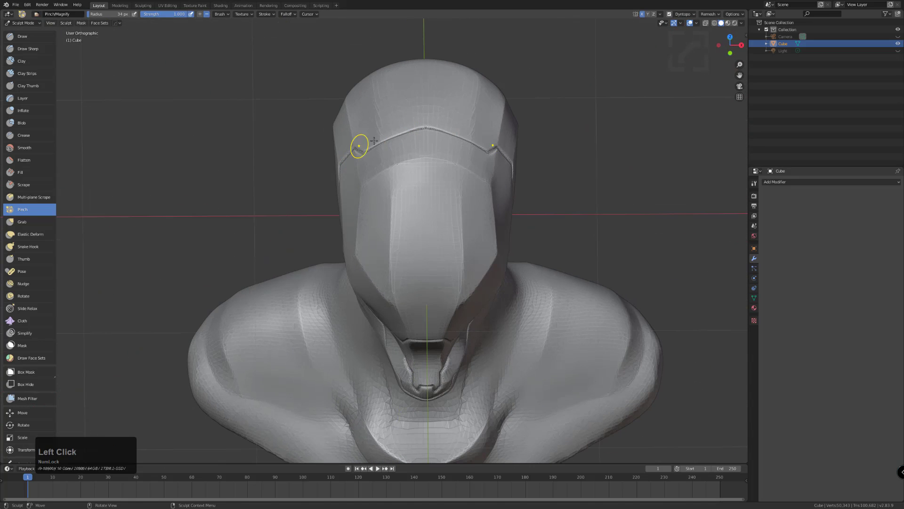
middle_drag(365, 147, 324, 164)
drag(324, 163, 328, 175)
Pinch the side seam, the cheek panel's upper edge and the seams around the nose plate and jaw
middle_drag(319, 236, 315, 258)
mouse_move(311, 248)
mouse_down()
mouse_move(306, 286)
mouse_move(318, 287)
mouse_move(325, 271)
mouse_move(349, 274)
mouse_move(350, 335)
mouse_up()
mouse_move(352, 299)
mouse_down()
mouse_move(378, 287)
mouse_move(431, 318)
mouse_up()
mouse_move(379, 286)
mouse_down()
mouse_move(422, 325)
mouse_move(438, 323)
mouse_move(453, 300)
mouse_up()
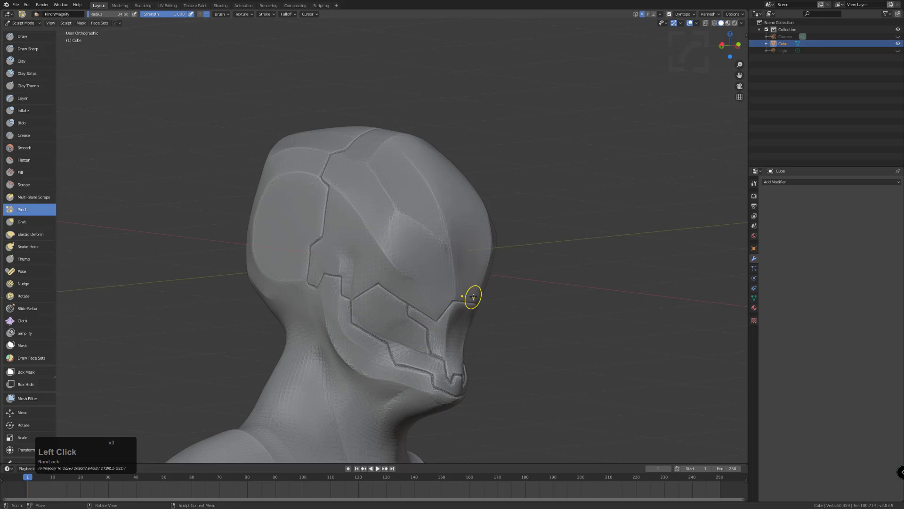
middle_drag(399, 337, 389, 341)
drag(420, 337, 444, 384)
mouse_move(394, 365)
mouse_down()
mouse_move(424, 375)
mouse_move(428, 390)
mouse_move(458, 397)
mouse_up()
Sharpen the nose plate's side seam with a smaller Pinch brush and smooth the plate's surface
mouse_move(384, 362)
middle_down()
mouse_move(358, 361)
mouse_move(349, 394)
middle_up()
shift+middle_drag(334, 279, 345, 323)
key(bracketleft)
key(bracketleft)
drag(400, 374, 405, 439)
shift+drag(407, 373, 404, 359)
middle_drag(333, 369, 308, 366)
Try to add small raised bumps at the nose plate's upper corners with the Clay brush at a 15 px radius
click(22, 60)
key(bracketleft)
key(bracketleft)
click(393, 358)
drag(397, 360, 399, 358)
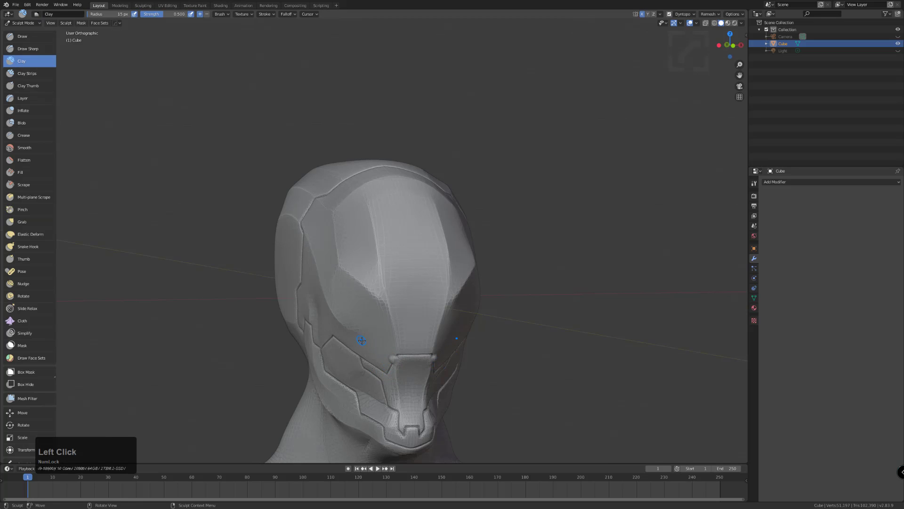
key(ctrl+z)
Try to carve small holes at the nose plate's corners and a mark on the jaw with subtracting Clay at strength 1.000
drag(169, 14, 191, 15)
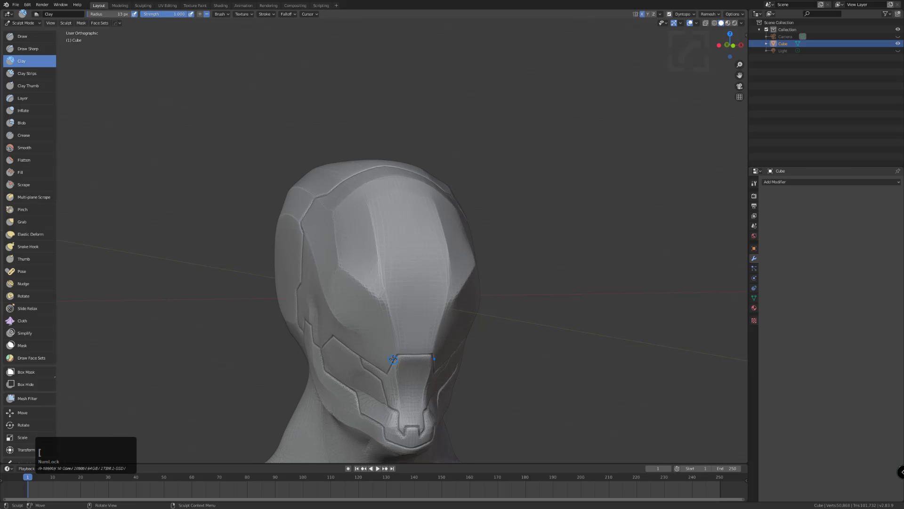
drag(391, 358, 394, 359)
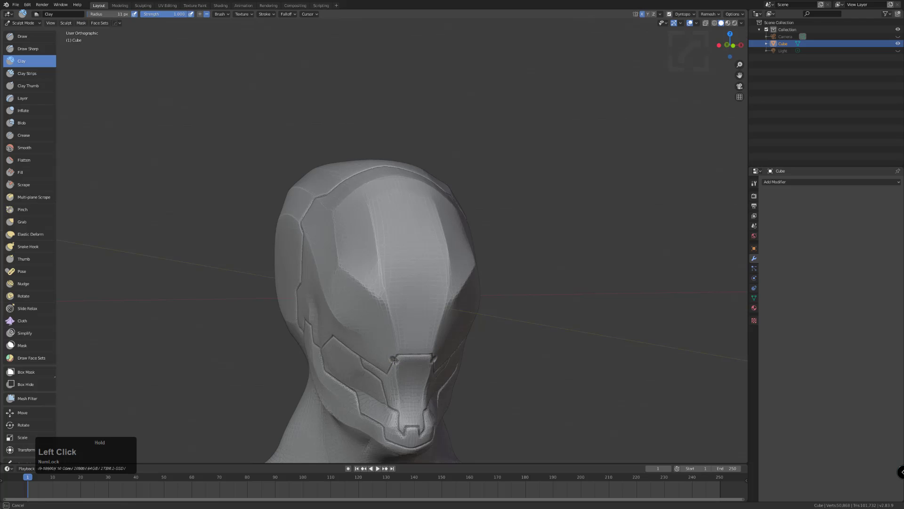
click(394, 360)
middle_drag(317, 329, 338, 336)
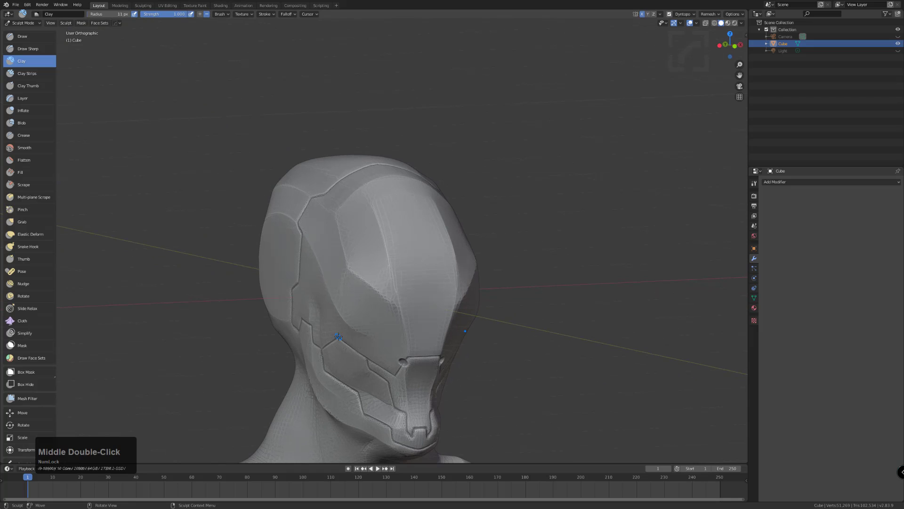
key(ctrl+z)
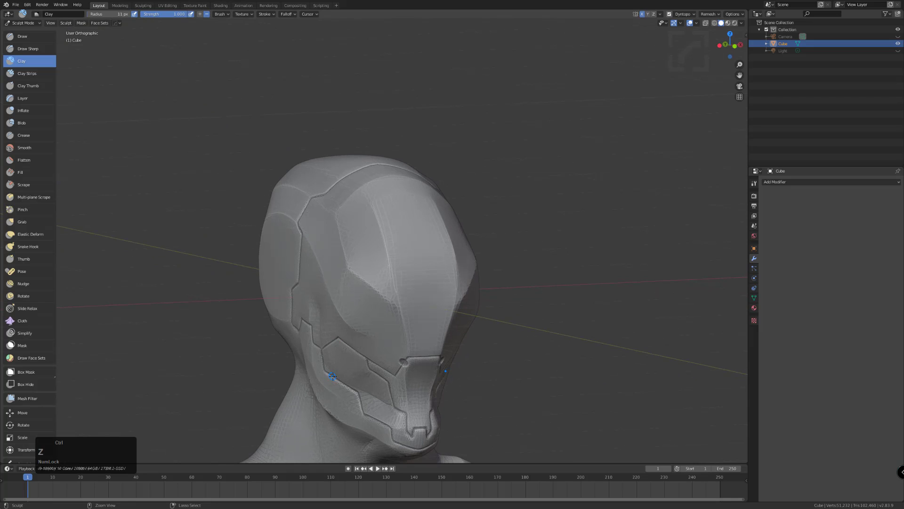
drag(333, 377, 322, 365)
mouse_move(296, 369)
middle_down()
mouse_move(288, 367)
mouse_move(306, 371)
mouse_move(348, 309)
mouse_move(316, 285)
middle_up()
key(ctrl+z)
Lasso-mask the whole helmet from the right orthographic view
key(bracketright)
key(bracketright)
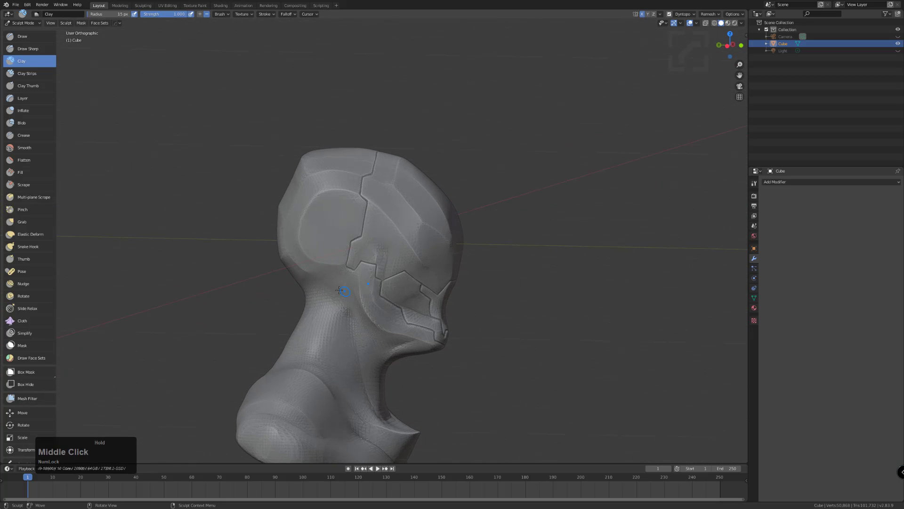
key(KP_2)
key(KP_1)
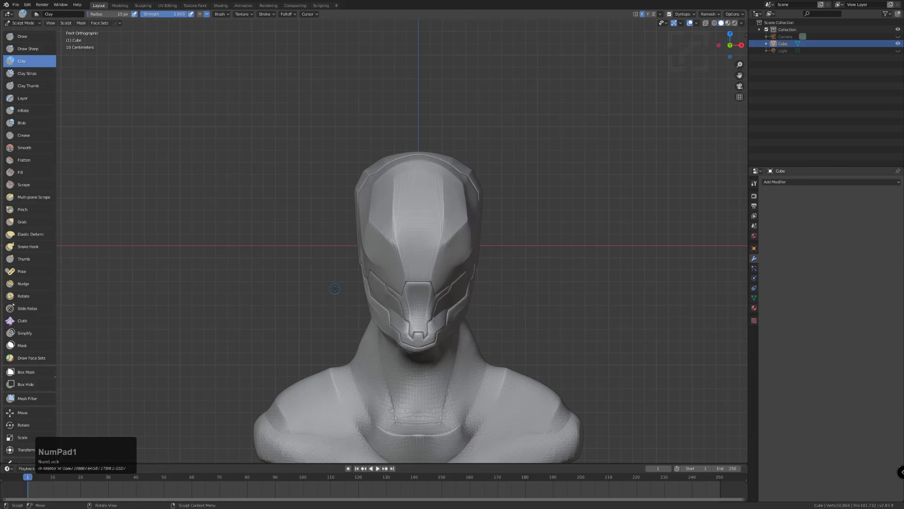
key(KP_3)
mouse_move(472, 151)
ctrl+shift+mouse_down()
mouse_move(377, 137)
mouse_move(292, 241)
mouse_move(322, 360)
mouse_move(358, 367)
mouse_move(400, 296)
mouse_move(427, 285)
mouse_move(483, 304)
mouse_move(475, 131)
ctrl+shift+mouse_up()
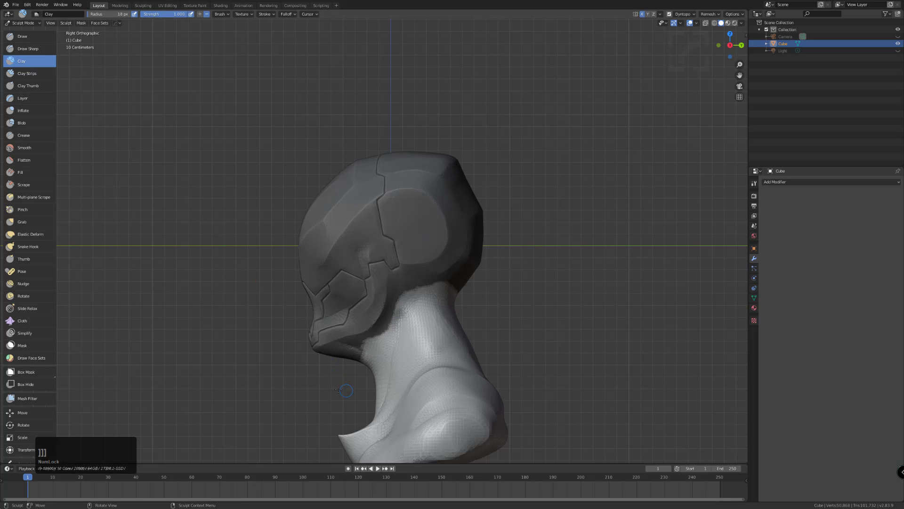
Lasso-mask the chest, shoulders and lower neck, leaving only a band of the upper neck unmasked
mouse_move(334, 386)
shift+middle_down()
mouse_move(339, 355)
mouse_move(362, 325)
shift+middle_up()
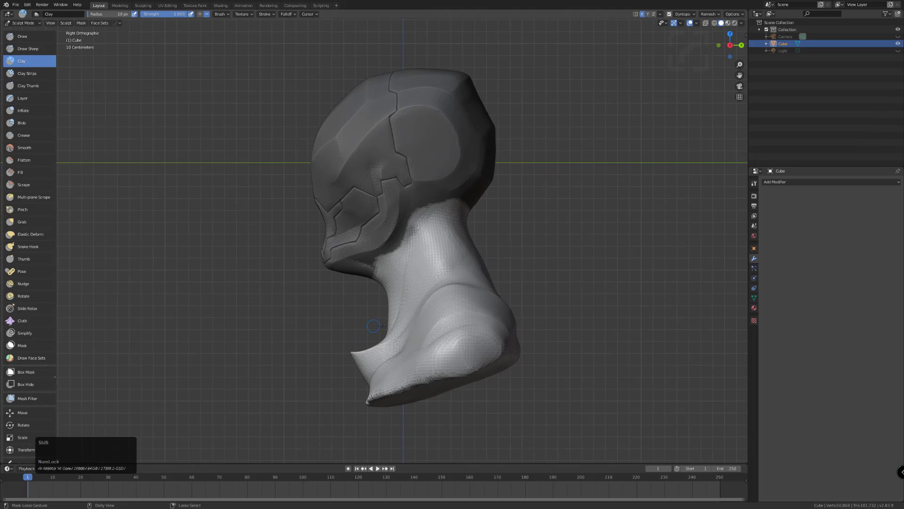
mouse_move(338, 339)
ctrl+shift+mouse_down()
mouse_move(372, 426)
mouse_move(550, 349)
mouse_move(518, 285)
mouse_move(444, 274)
mouse_move(411, 295)
ctrl+shift+mouse_up()
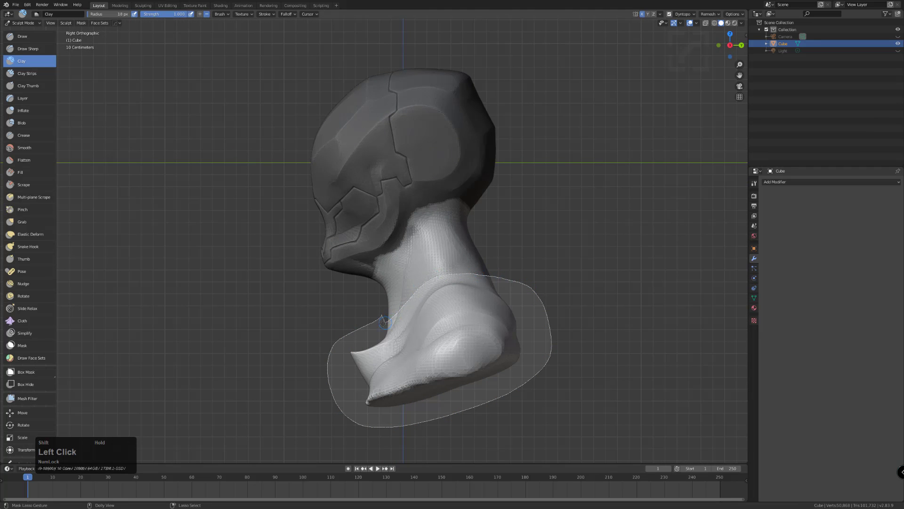
ctrl+shift+drag(376, 324, 374, 326)
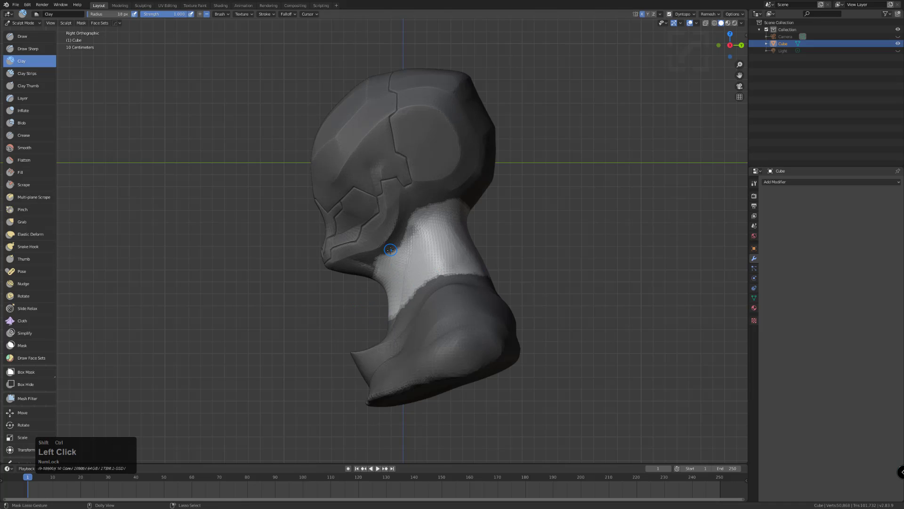
mouse_move(422, 279)
ctrl+shift+mouse_down()
mouse_move(487, 252)
mouse_move(471, 428)
mouse_move(304, 379)
mouse_move(291, 347)
ctrl+shift+mouse_up()
middle_drag(291, 347, 385, 296)
key(KP_1)
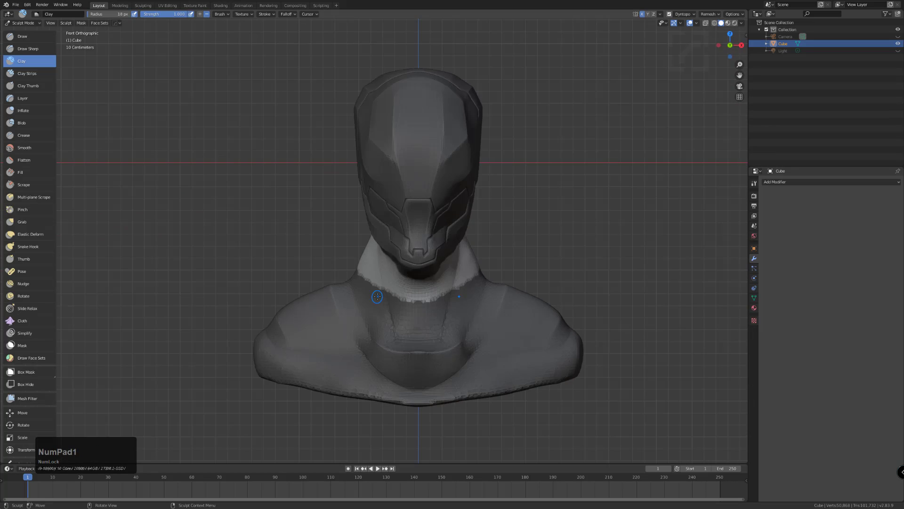
key(KP_3)
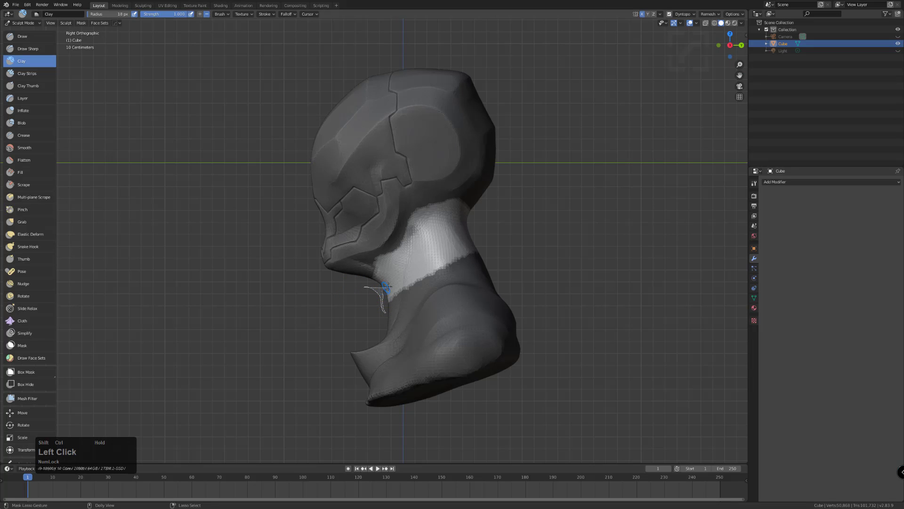
mouse_move(431, 267)
ctrl+shift+mouse_down()
mouse_move(436, 255)
mouse_move(502, 278)
mouse_move(414, 326)
mouse_move(315, 355)
ctrl+shift+mouse_up()
Pull the sides of the unmasked neck band outward with a greatly enlarged Grab brush
middle_drag(314, 355, 340, 295)
click(21, 222)
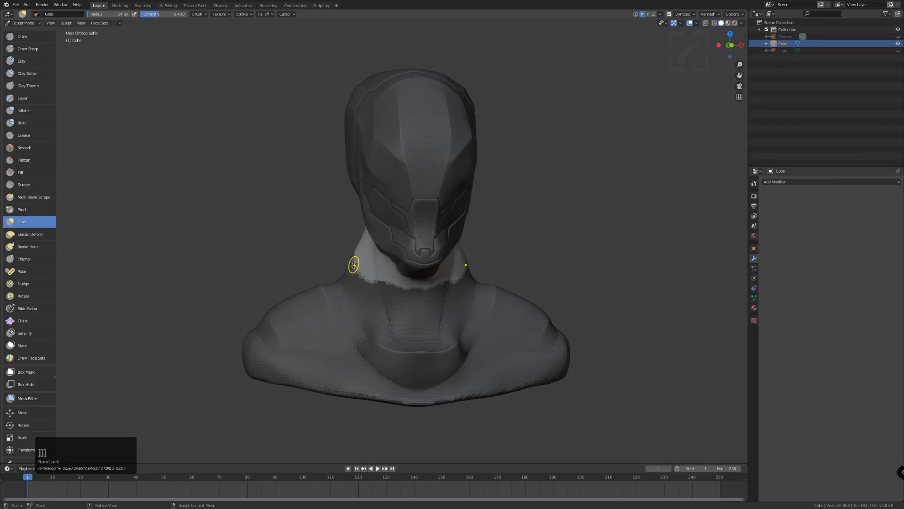
key(bracketright)
key(bracketright)
key(bracketright)
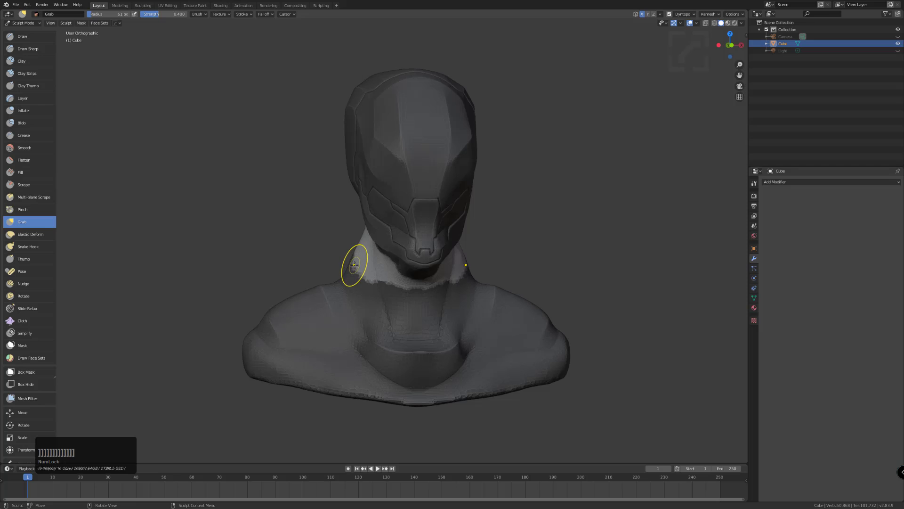
key(bracketright)
key(bracketright)
key(bracketright)
key(bracketright)
key(bracketright)
key(bracketright)
middle_drag(354, 265, 364, 266)
drag(364, 266, 364, 265)
middle_drag(364, 265, 345, 273)
drag(345, 273, 363, 283)
middle_drag(363, 283, 359, 282)
Pull the neck band's front and rear lower edges outward with the Grab brush at a 99 px radius
key(bracketleft)
key(bracketleft)
key(bracketleft)
drag(374, 292, 383, 303)
middle_drag(383, 303, 298, 242)
drag(298, 242, 311, 250)
middle_drag(312, 250, 369, 285)
drag(284, 234, 272, 229)
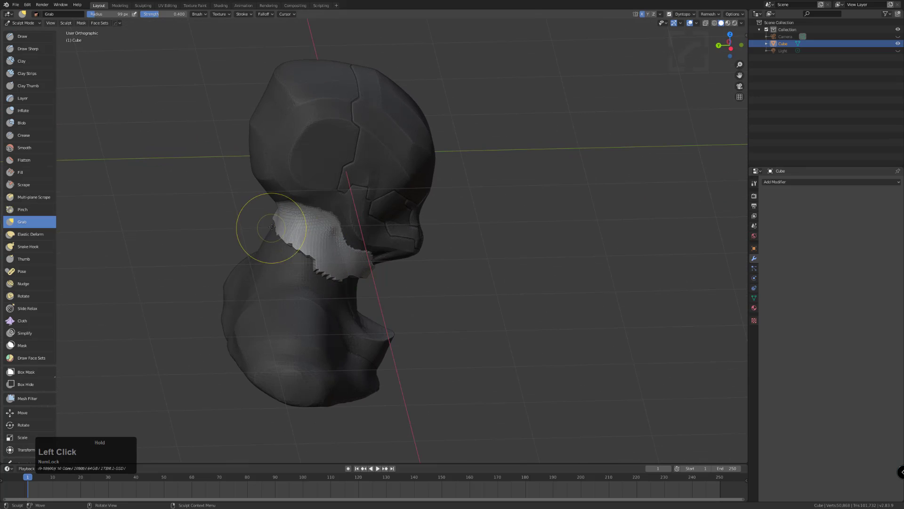
Flare the neck band further at the nape and along its side to form an overhanging collar
middle_drag(271, 231, 291, 240)
drag(292, 240, 260, 228)
mouse_move(261, 228)
middle_down()
mouse_move(276, 222)
mouse_move(270, 207)
mouse_move(298, 246)
middle_up()
click(271, 207)
drag(298, 246, 305, 252)
middle_drag(316, 263, 320, 266)
drag(320, 266, 335, 276)
Smooth the unmasked neck band beneath the jaw at a 45 px brush radius and clear the mask
middle_drag(374, 298, 376, 263)
key(bracketleft)
key(bracketleft)
key(bracketleft)
key(bracketleft)
key(bracketleft)
key(bracketleft)
key(bracketleft)
key(bracketleft)
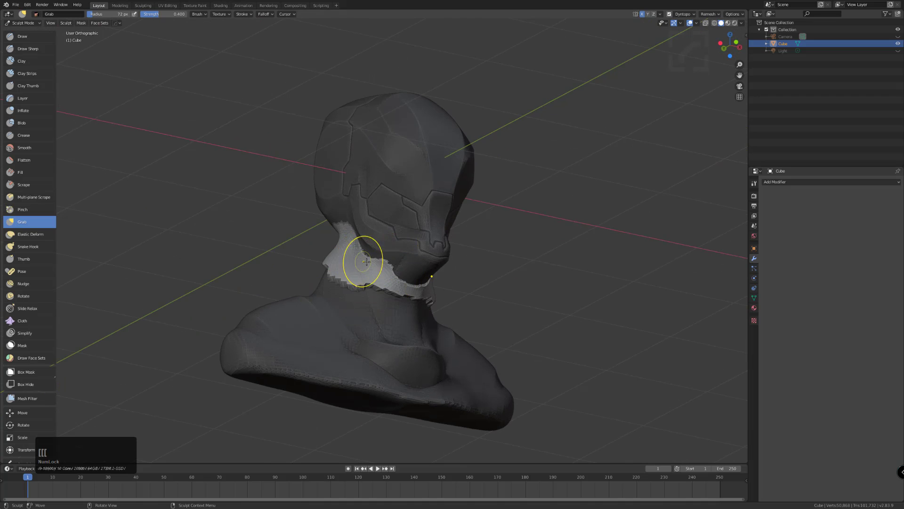
mouse_move(390, 270)
shift+mouse_down()
mouse_move(395, 277)
mouse_move(390, 262)
shift+mouse_up()
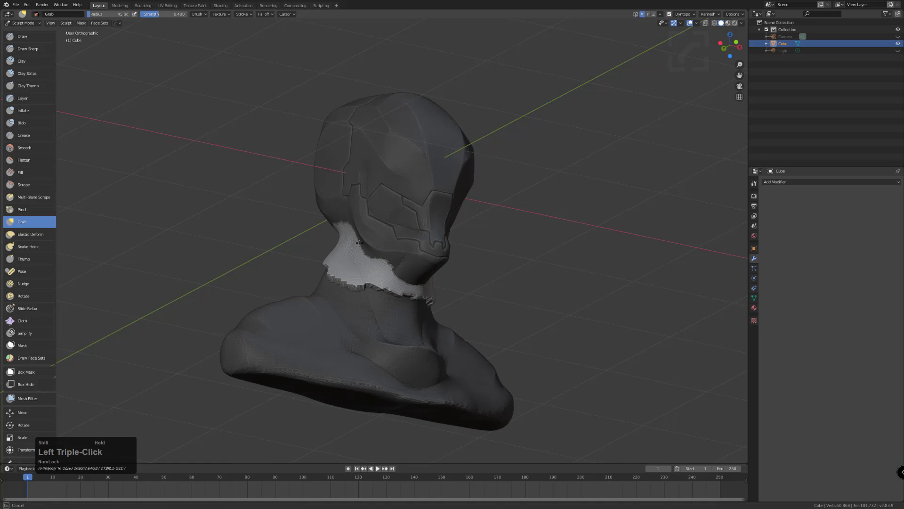
mouse_move(345, 227)
middle_down()
mouse_move(292, 212)
mouse_move(282, 252)
middle_up()
Scrape down the jagged steps on the collar's side edge with the Scrape brush at a 40 px radius
scroll(264, 287, up, 4)
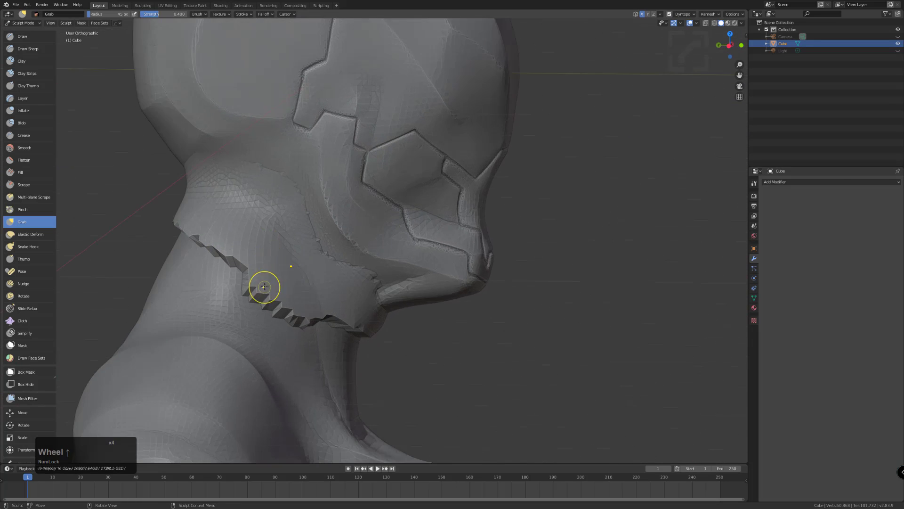
middle_drag(264, 286, 256, 276)
middle_drag(277, 306, 370, 335)
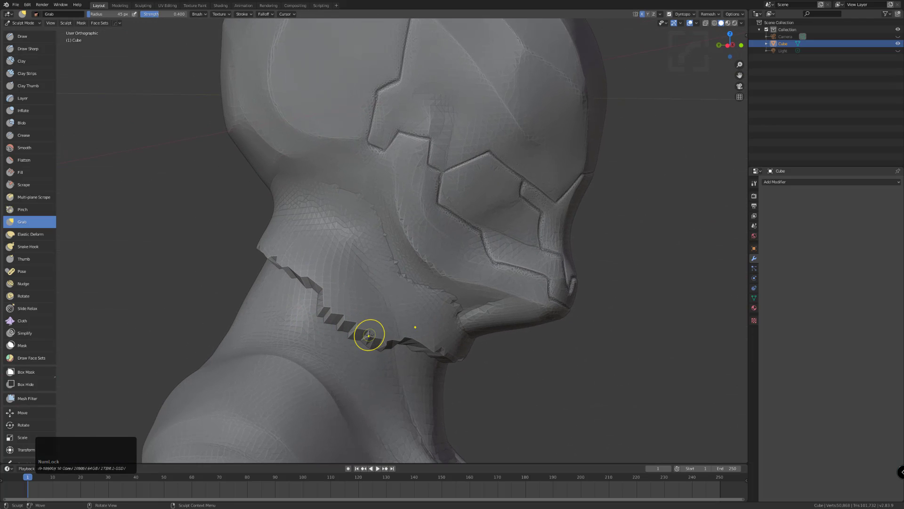
click(19, 186)
key(bracketleft)
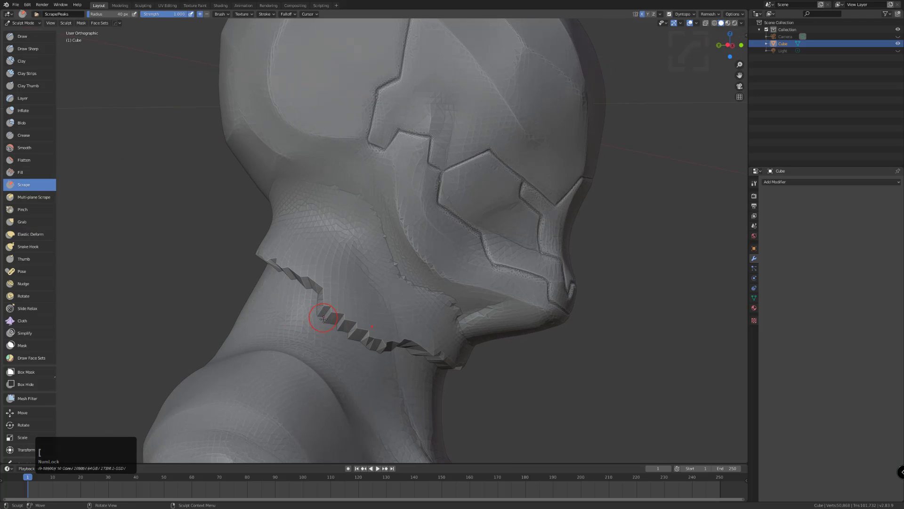
drag(324, 312, 322, 301)
Scrape down the jagged steps on the collar's side and nape edge with the Scrape brush at a 28 px radius
middle_drag(321, 301, 278, 262)
click(325, 304)
drag(279, 262, 296, 269)
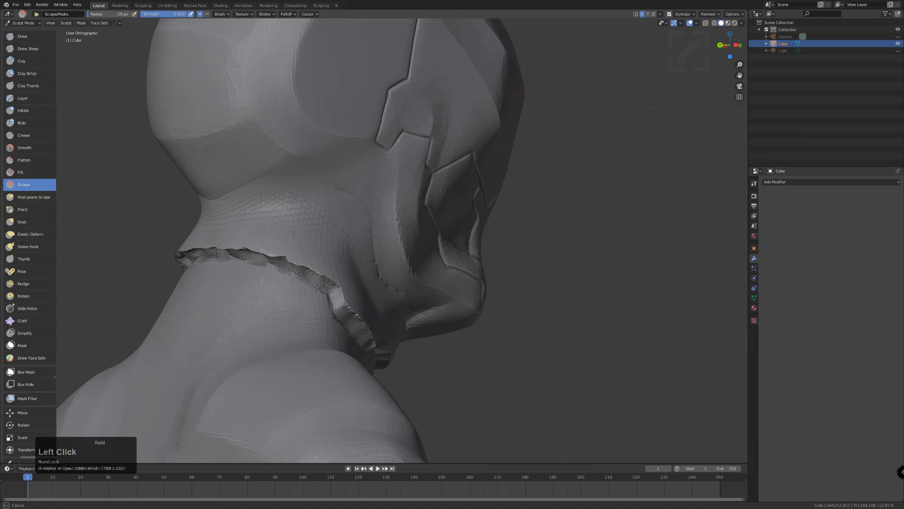
middle_drag(222, 253, 242, 246)
mouse_move(222, 252)
mouse_down()
mouse_move(223, 243)
mouse_move(240, 244)
mouse_move(188, 250)
mouse_move(294, 253)
mouse_up()
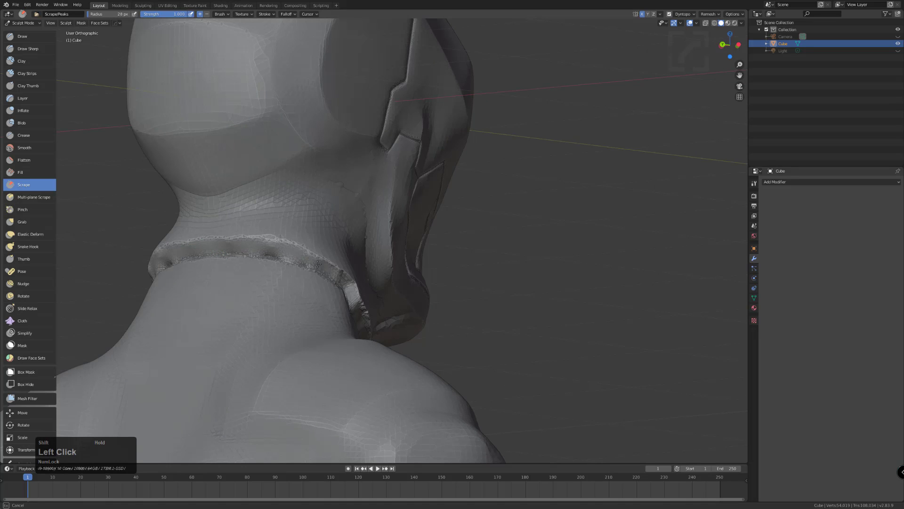
Scrape the collar's uneven front edge below the jaw with the Scrape brush at a 34 px radius
middle_drag(242, 249, 412, 328)
click(412, 328)
mouse_move(411, 332)
mouse_down()
mouse_move(497, 346)
mouse_move(416, 325)
mouse_up()
key(f)
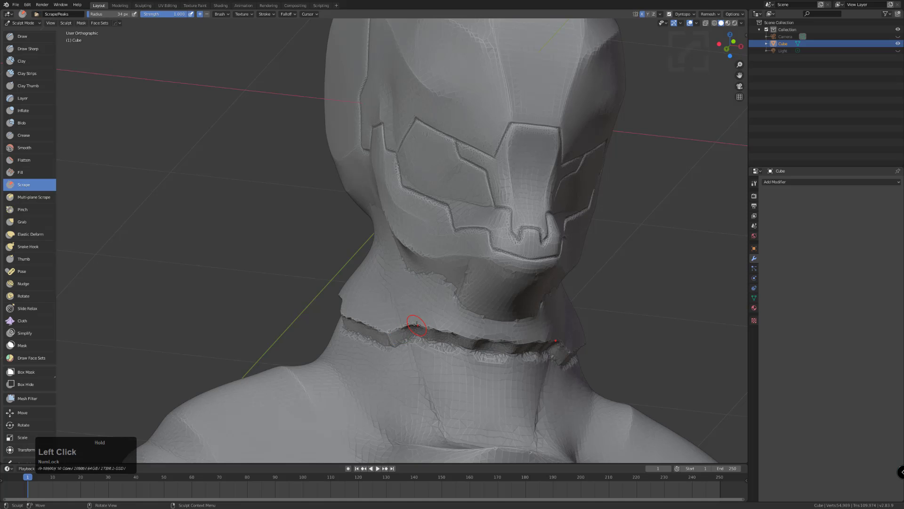
Sharpen the collar's front lower edge with the Pinch brush at radii of 41 to 50 px, smoothing lightly between strokes
click(22, 209)
drag(413, 323, 427, 326)
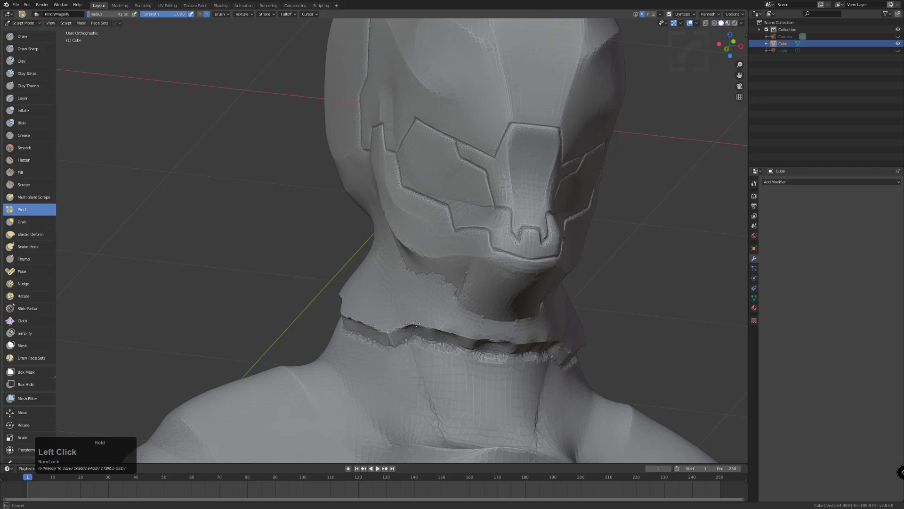
drag(481, 337, 500, 343)
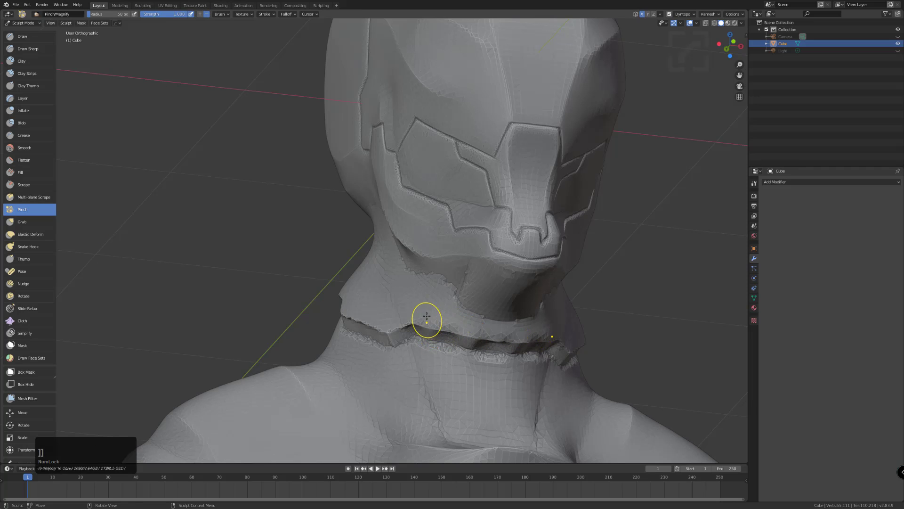
drag(427, 322, 515, 356)
drag(447, 342, 527, 353)
mouse_move(410, 328)
mouse_down()
mouse_move(479, 337)
mouse_move(425, 323)
mouse_move(524, 362)
mouse_move(412, 341)
mouse_move(442, 343)
mouse_move(410, 324)
mouse_up()
mouse_move(472, 339)
shift+mouse_down()
mouse_move(527, 332)
mouse_move(500, 333)
shift+mouse_up()
Pinch the collar's front rim tighter at a 35 px radius, including the notched corner at its side
key(f)
click(499, 344)
mouse_move(506, 347)
mouse_down()
mouse_move(417, 325)
mouse_move(468, 345)
mouse_up()
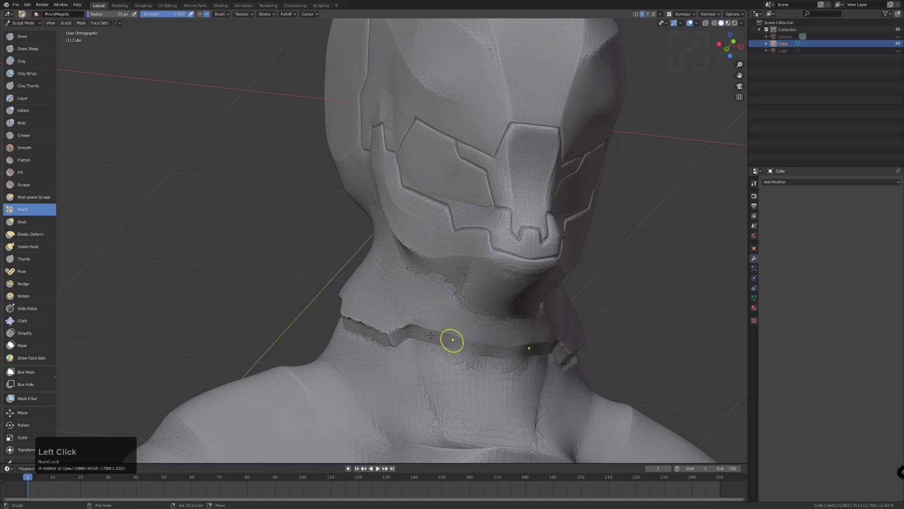
double_click(386, 330)
drag(384, 335, 393, 343)
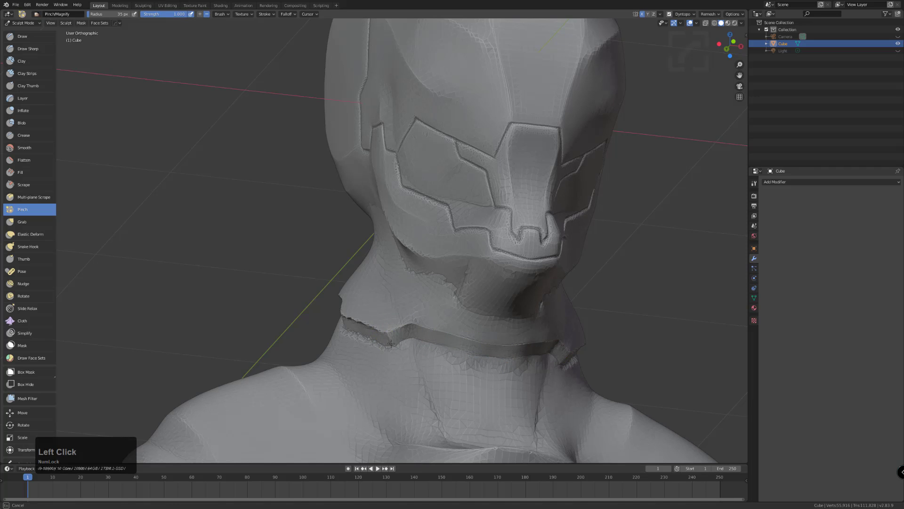
Pinch the collar's edge from the front corner back along the neck's side and smooth its rear stretch
middle_drag(379, 339, 361, 329)
click(366, 328)
drag(397, 347, 400, 347)
mouse_move(323, 321)
mouse_down()
mouse_move(383, 354)
mouse_move(334, 321)
mouse_up()
click(331, 316)
click(338, 307)
middle_drag(336, 305, 321, 301)
click(322, 300)
drag(321, 301, 319, 298)
click(316, 297)
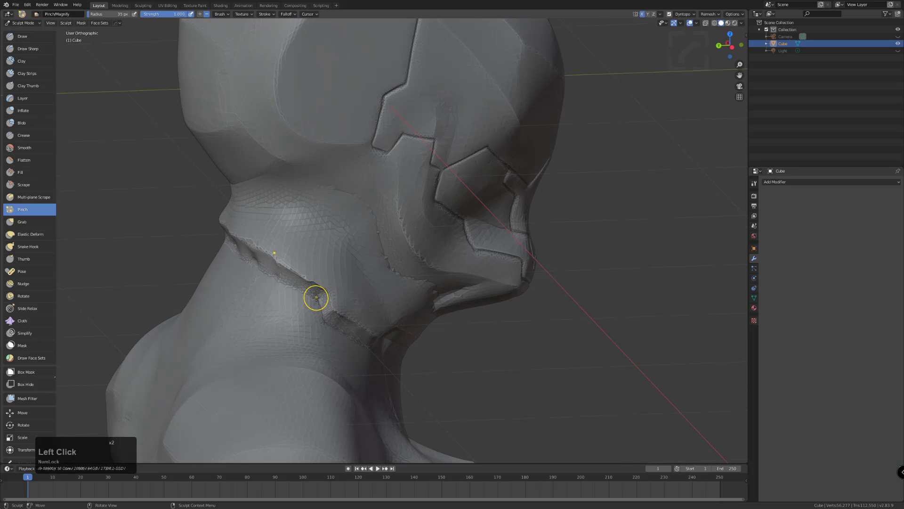
shift+drag(273, 261, 247, 259)
Draw the collar's rear edge into a clean ridge with long Pinch strokes across the nape
middle_drag(228, 221, 197, 268)
drag(186, 268, 300, 275)
mouse_move(215, 263)
mouse_down()
mouse_move(262, 260)
mouse_move(175, 255)
mouse_up()
drag(245, 263, 350, 287)
middle_drag(321, 282, 280, 275)
drag(230, 267, 304, 279)
drag(209, 248, 329, 272)
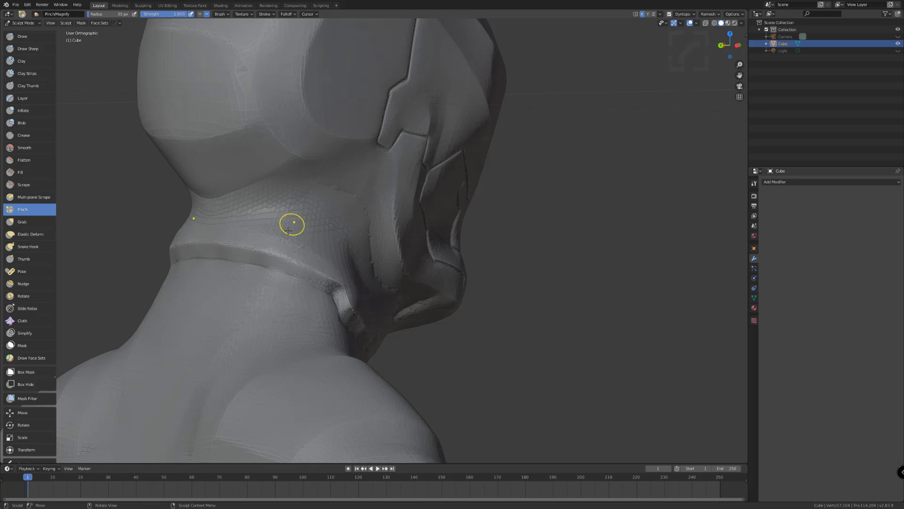
Sharpen the upper and lower rims of the collar's rear lip with repeated Pinch strokes towards the side
middle_drag(304, 263, 263, 255)
click(219, 242)
click(278, 257)
drag(278, 258, 328, 282)
drag(226, 243, 328, 282)
drag(226, 243, 327, 282)
drag(205, 256, 318, 289)
drag(207, 257, 318, 289)
drag(209, 257, 318, 289)
drag(206, 253, 311, 285)
drag(264, 265, 333, 287)
Pinch the collar's side edge around its step and down to the front notch
middle_drag(304, 275, 270, 270)
mouse_move(262, 267)
mouse_down()
mouse_move(298, 283)
mouse_move(324, 312)
mouse_up()
mouse_move(318, 301)
mouse_down()
mouse_move(323, 312)
mouse_move(318, 288)
mouse_move(348, 307)
mouse_up()
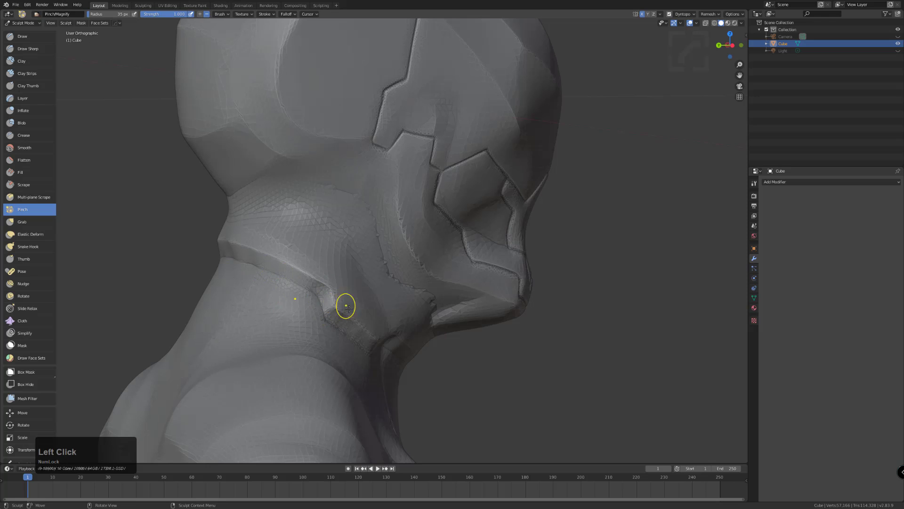
mouse_move(348, 328)
middle_down()
mouse_move(287, 333)
mouse_move(342, 325)
middle_up()
drag(343, 324, 387, 354)
double_click(398, 339)
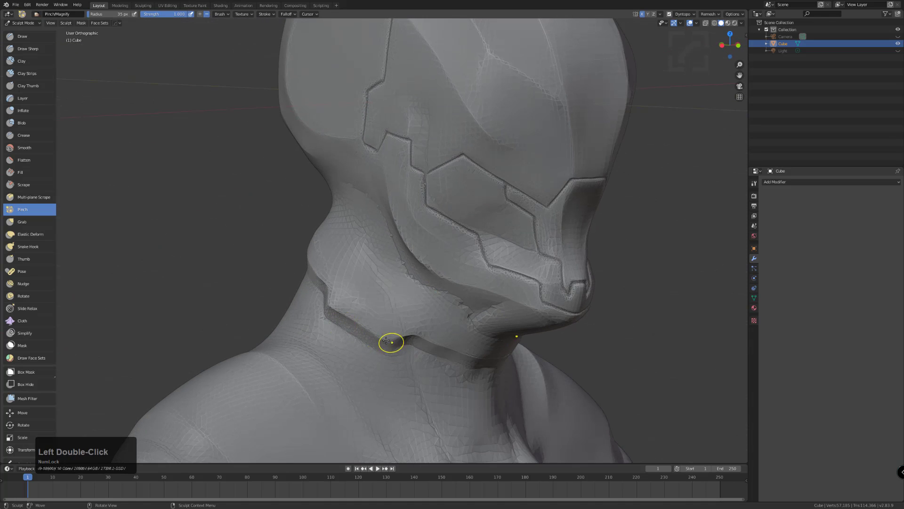
Pinch the helmet's jaw edge from beneath the chin up towards the ear to define it
click(446, 293)
click(513, 305)
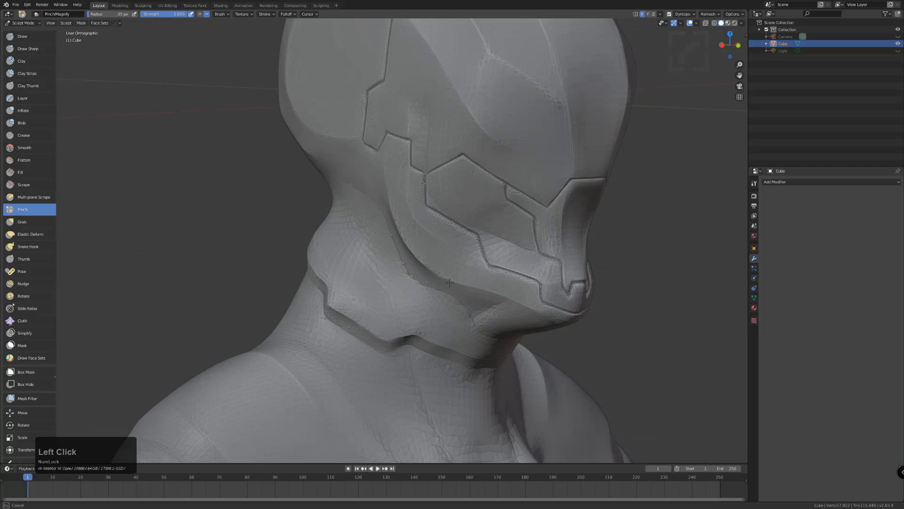
middle_drag(450, 279, 397, 202)
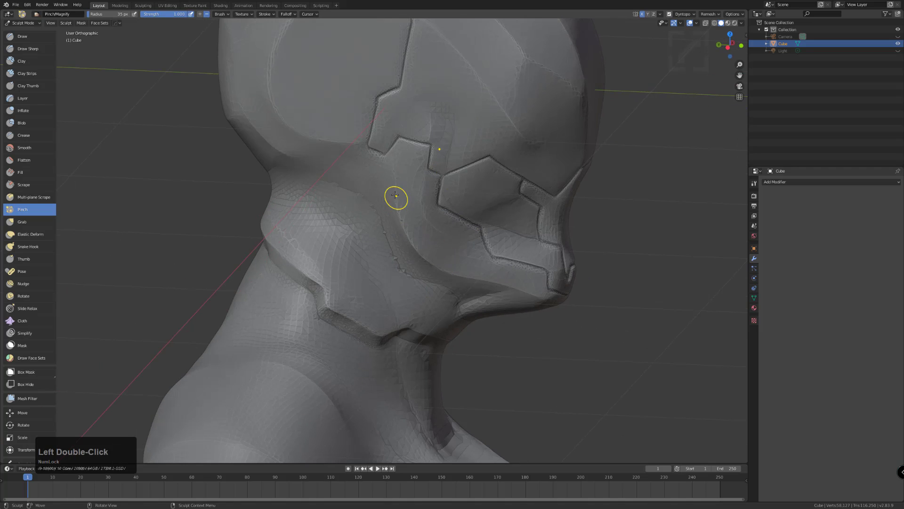
drag(396, 188, 394, 162)
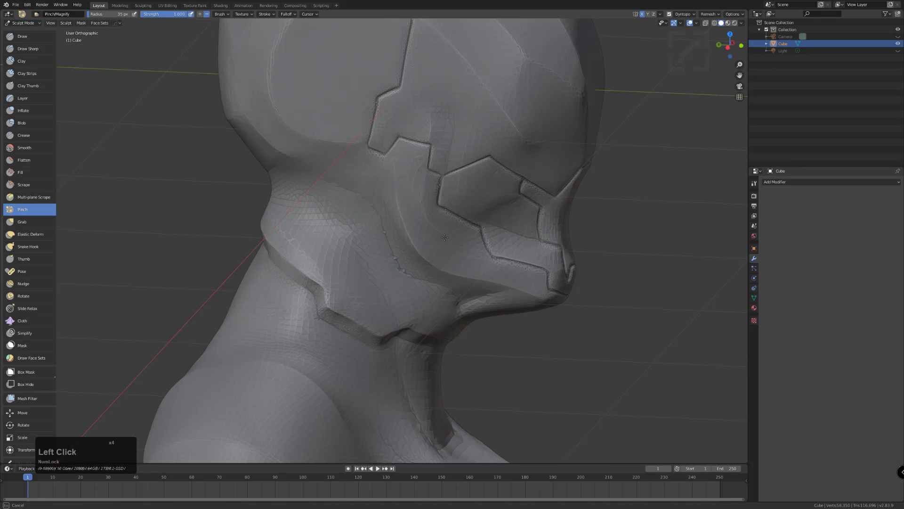
middle_drag(421, 212, 426, 174)
Tighten the cheek panel seam from the ear notch along the lower visor to the mouth with the Pinch brush
mouse_move(427, 175)
mouse_down()
mouse_move(434, 207)
mouse_move(483, 246)
mouse_move(487, 263)
mouse_up()
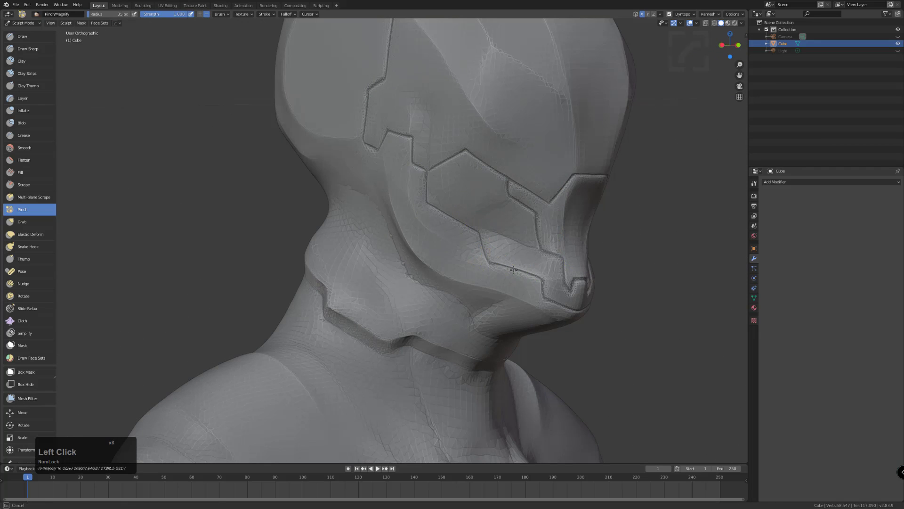
double_click(541, 290)
click(490, 271)
click(476, 250)
click(430, 212)
click(432, 214)
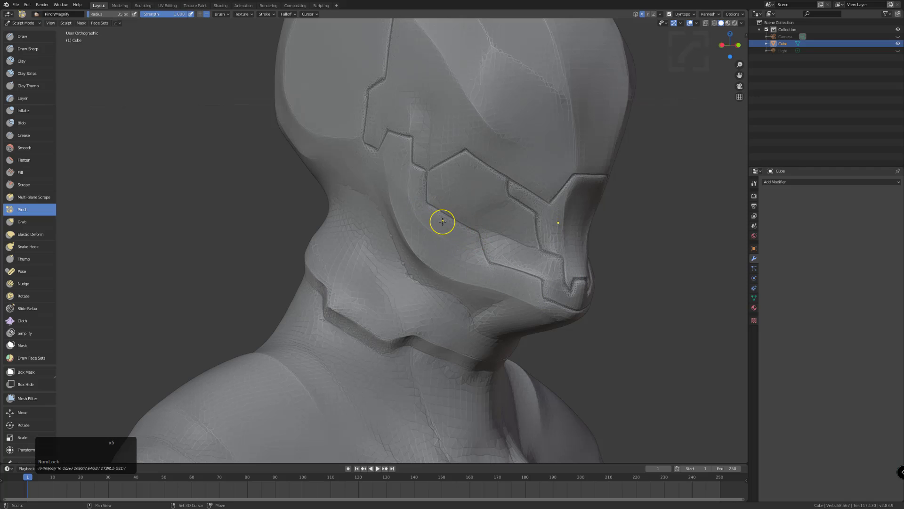
click(426, 212)
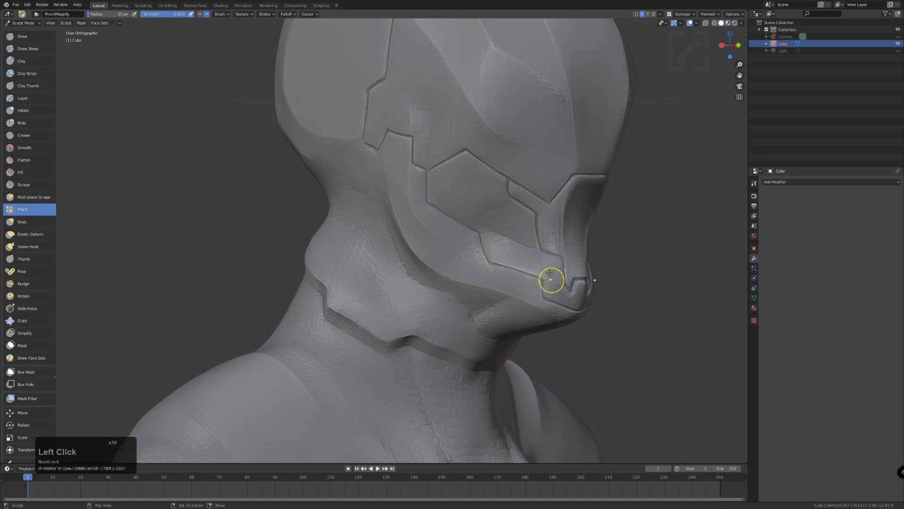
Pull the collar's sides and the neck base inward in front view with the Grab brush at a 184 px radius
middle_drag(456, 325, 341, 337)
key(KP_1)
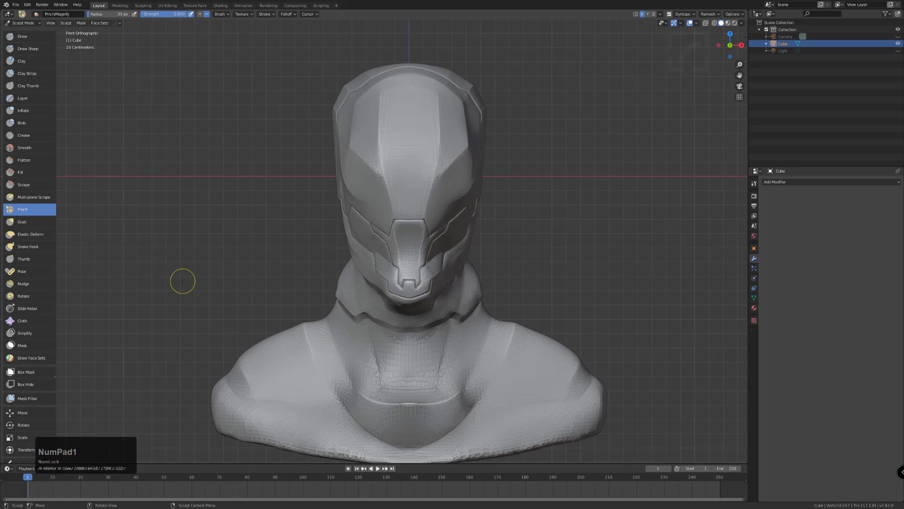
click(21, 221)
key(bracketleft)
key(bracketleft)
key(bracketleft)
drag(343, 278, 358, 283)
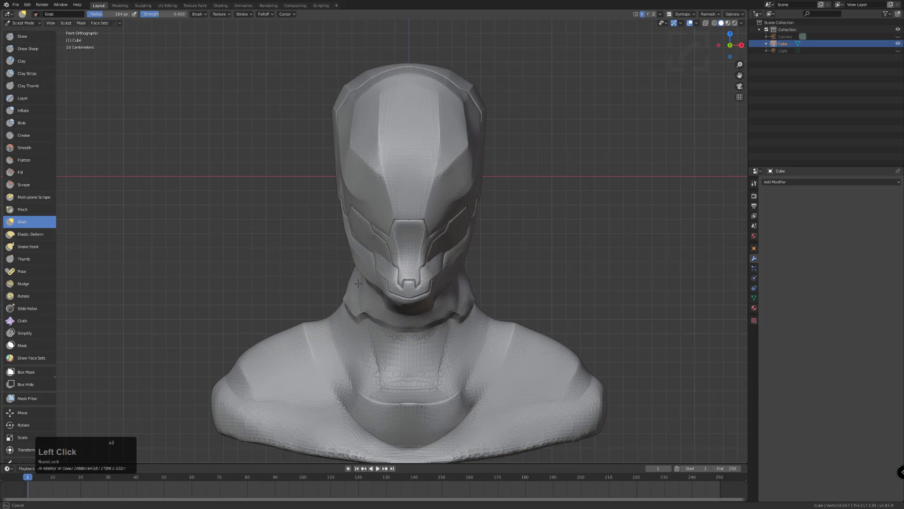
drag(327, 323, 332, 304)
Reshape the shoulder slope in front view with a much larger Grab brush
key(bracketright)
key(bracketright)
key(bracketright)
key(bracketright)
key(bracketright)
key(bracketright)
mouse_move(294, 336)
mouse_down()
mouse_move(292, 353)
mouse_move(251, 380)
mouse_up()
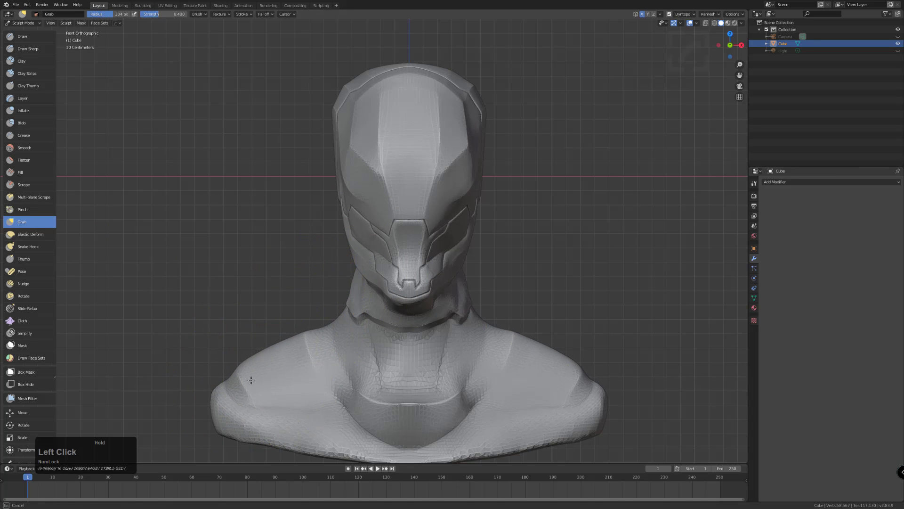
Adjust the lower chest and shoulder volumes from another angle with an enlarged Grab brush
key(bracketleft)
key(bracketleft)
key(bracketleft)
key(bracketleft)
key(bracketleft)
key(bracketleft)
key(bracketleft)
key(bracketleft)
key(bracketleft)
mouse_move(288, 413)
middle_down()
mouse_move(325, 371)
mouse_move(359, 394)
middle_up()
key(bracketright)
key(bracketright)
key(bracketright)
key(bracketright)
key(bracketright)
key(bracketright)
key(bracketright)
key(bracketright)
key(bracketright)
key(bracketright)
key(bracketright)
key(bracketright)
key(bracketright)
click(381, 425)
key(bracketright)
drag(381, 424, 382, 432)
mouse_move(290, 395)
mouse_down()
mouse_move(287, 382)
mouse_move(261, 375)
mouse_move(291, 375)
mouse_move(329, 341)
mouse_up()
Push the upper back inward and raise the shoulder slightly from the side with the Grab brush
key(bracketleft)
key(bracketleft)
key(bracketleft)
key(bracketleft)
key(bracketleft)
key(bracketleft)
key(bracketleft)
key(bracketleft)
key(bracketleft)
middle_drag(289, 364, 296, 371)
middle_drag(312, 338, 352, 345)
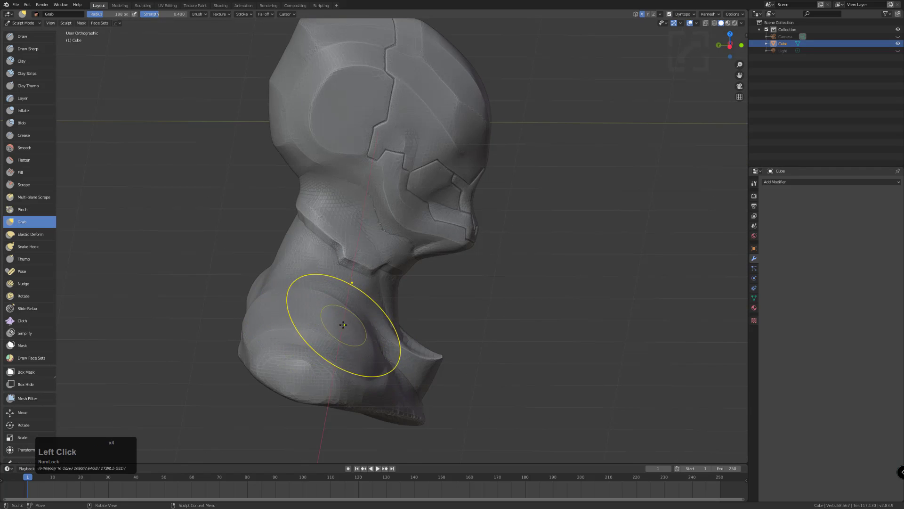
middle_drag(344, 333, 295, 299)
key(bracketright)
key(bracketright)
key(bracketright)
key(bracketright)
drag(264, 296, 283, 297)
drag(317, 325, 321, 316)
Smooth the lower chest and outer shoulder surface at a 133 px brush radius
key(bracketleft)
mouse_move(322, 316)
middle_down()
mouse_move(293, 334)
mouse_move(284, 361)
middle_up()
key(bracketleft)
key(bracketleft)
key(bracketleft)
key(bracketleft)
key(bracketleft)
key(bracketleft)
key(bracketleft)
mouse_move(294, 384)
shift+mouse_down()
mouse_move(261, 375)
mouse_move(326, 384)
shift+mouse_up()
mouse_move(327, 384)
shift+mouse_down()
mouse_move(264, 372)
mouse_move(310, 402)
mouse_move(250, 367)
shift+mouse_up()
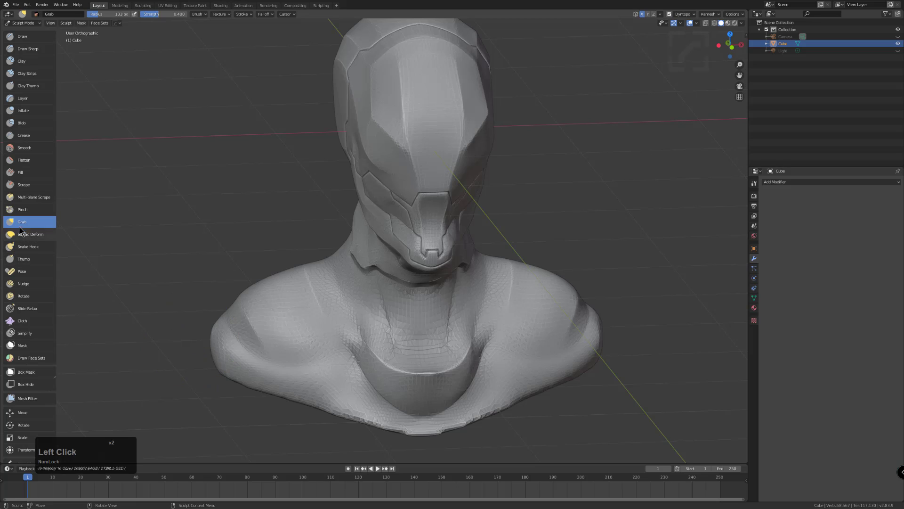
Sharpen the bust's jagged bottom edge from the shoulder to the chest centre with the Pinch brush at a 49 px radius
click(22, 209)
key(bracketleft)
key(bracketleft)
key(bracketleft)
key(bracketleft)
key(bracketleft)
key(bracketleft)
mouse_move(248, 381)
mouse_down()
mouse_move(368, 421)
mouse_move(433, 432)
mouse_up()
drag(310, 404, 374, 414)
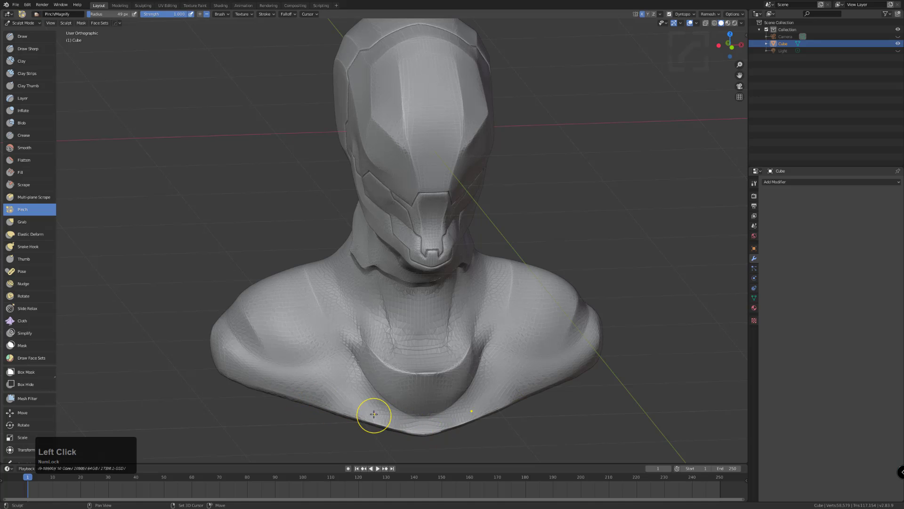
Pinch the bust's lower rim again towards the shoulder and touch up the crease beside the chest opening
mouse_move(312, 390)
mouse_down()
mouse_move(282, 390)
mouse_move(297, 375)
mouse_move(331, 377)
mouse_move(407, 420)
mouse_up()
click(282, 390)
double_click(259, 379)
click(347, 363)
click(360, 378)
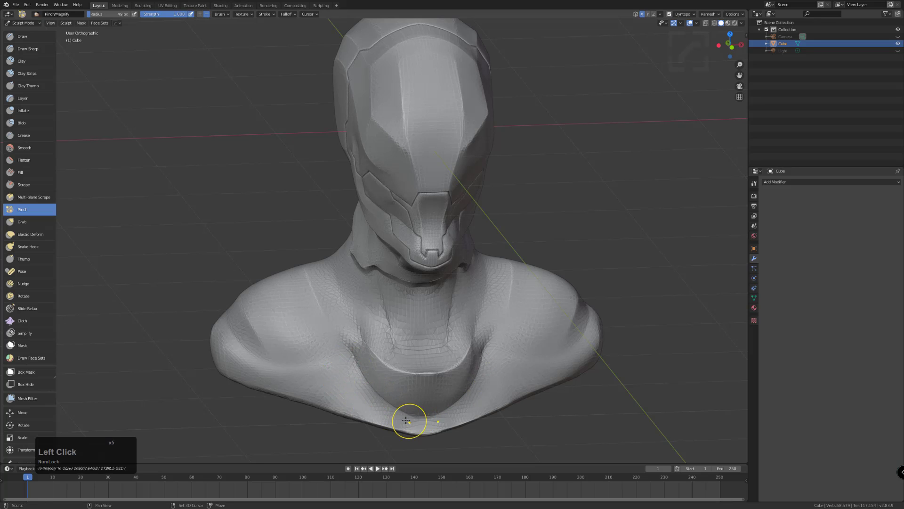
Tighten the crease beside the chest opening and the opening's curved upper rim with the Pinch brush at a 49 px radius
double_click(356, 364)
click(363, 366)
double_click(347, 327)
drag(347, 326, 381, 359)
click(399, 370)
click(410, 383)
click(400, 372)
drag(398, 371, 363, 358)
triple_click(363, 358)
click(363, 331)
Pinch the front neck crease up to the collar's lower edge and touch up the collar side below the helmet
mouse_move(383, 317)
mouse_down()
mouse_move(396, 346)
mouse_move(380, 299)
mouse_up()
double_click(379, 283)
middle_drag(379, 282, 395, 293)
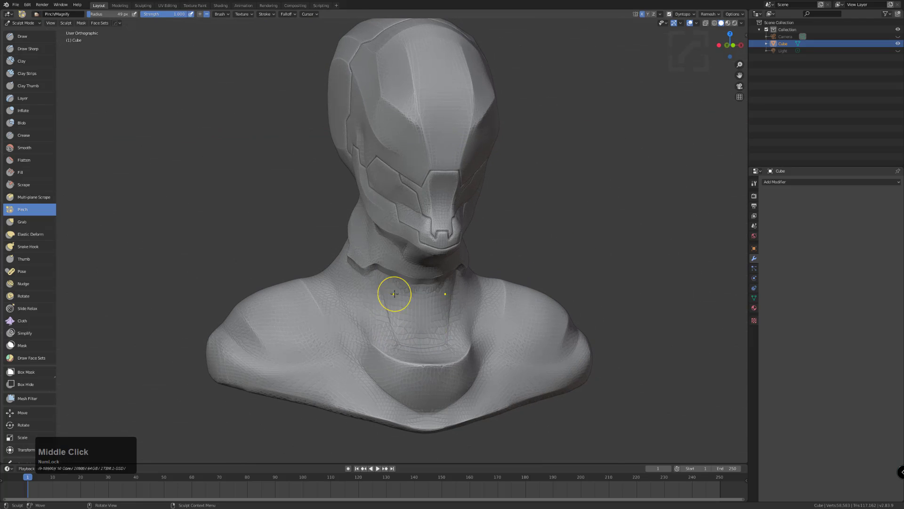
click(386, 277)
click(391, 275)
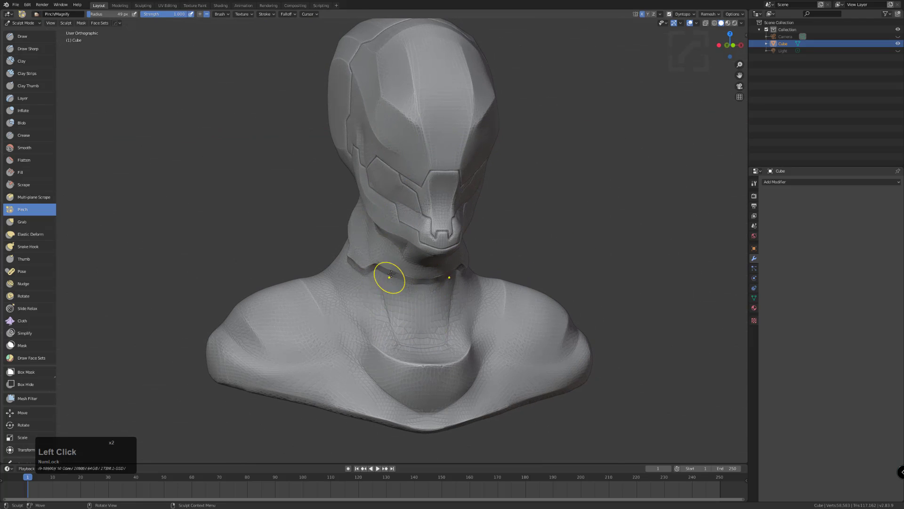
middle_drag(408, 267, 490, 333)
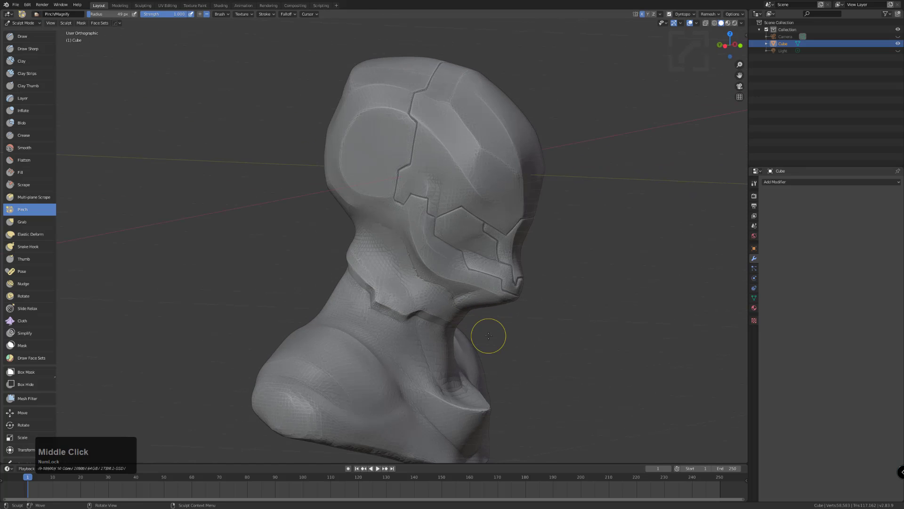
click(399, 243)
double_click(372, 239)
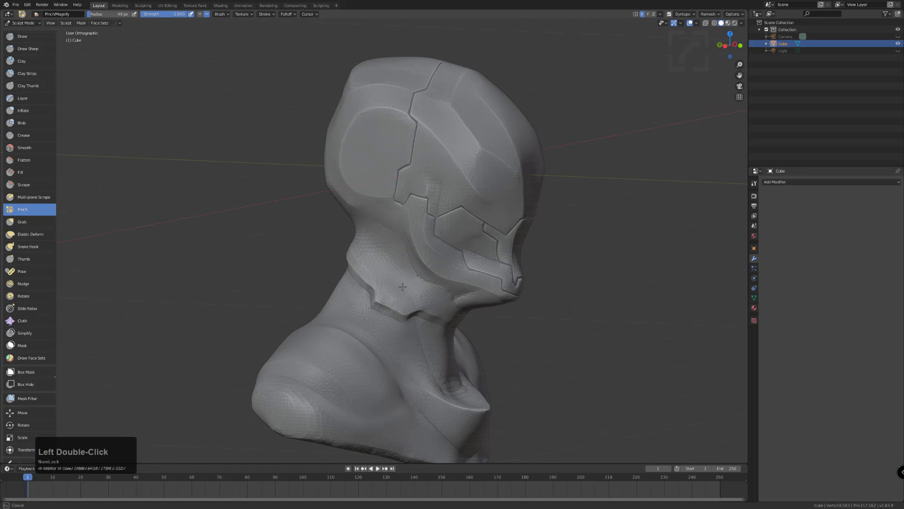
Push the nape and rear collar slightly inward from the side with the Grab brush at a 267 px radius
middle_drag(368, 247, 306, 255)
key(bracketright)
key(bracketright)
key(bracketright)
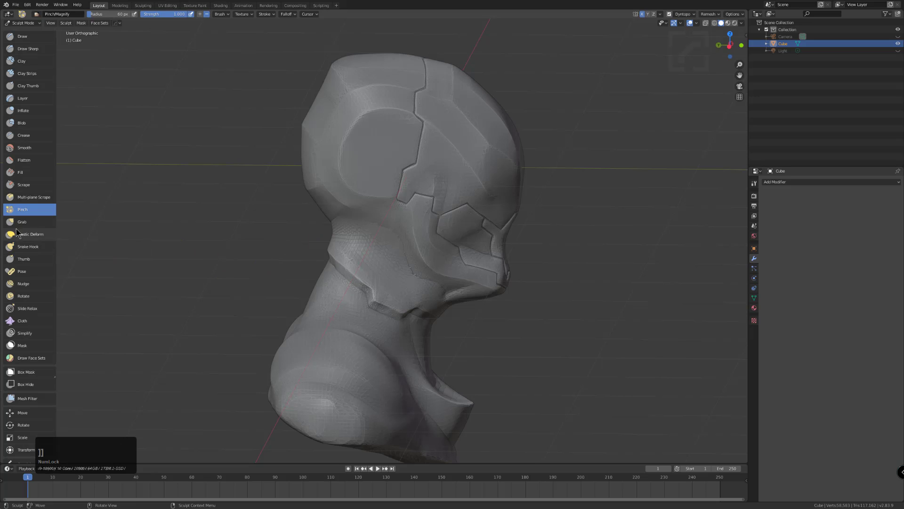
click(22, 221)
key(bracketright)
key(bracketright)
key(bracketright)
key(bracketright)
key(bracketright)
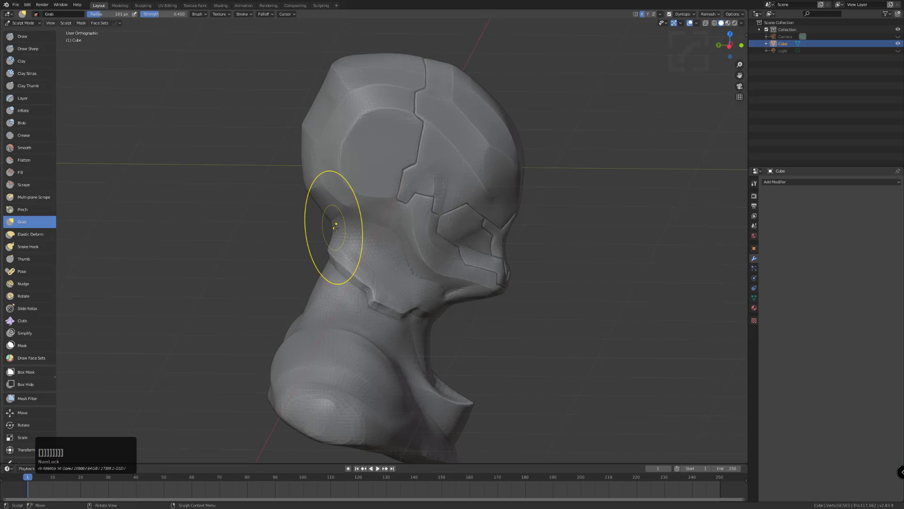
key(bracketright)
key(bracketright)
key(bracketright)
key(bracketright)
key(bracketright)
key(bracketright)
mouse_move(343, 222)
middle_down()
mouse_move(331, 262)
mouse_move(309, 277)
middle_up()
key(bracketleft)
key(bracketleft)
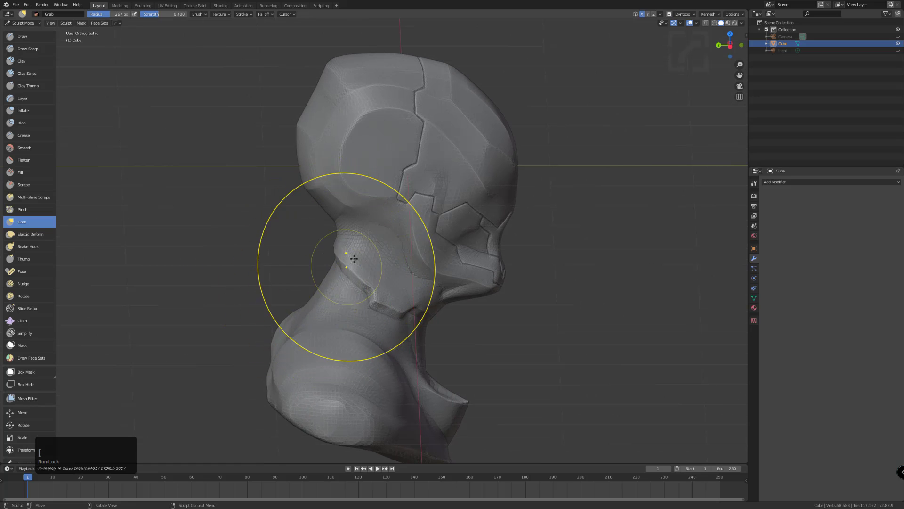
mouse_move(408, 248)
mouse_down()
mouse_move(399, 208)
mouse_move(417, 246)
mouse_move(404, 218)
mouse_move(404, 248)
mouse_up()
Adjust the helmet's rear jaw edge above the collar with the Grab brush at a 40 px radius
key(bracketleft)
key(bracketleft)
key(bracketleft)
key(bracketleft)
key(bracketleft)
key(bracketleft)
key(bracketleft)
middle_drag(404, 238, 402, 230)
key(bracketleft)
key(bracketleft)
key(bracketleft)
key(bracketleft)
key(bracketleft)
key(bracketleft)
key(bracketleft)
key(bracketleft)
click(414, 257)
drag(417, 253, 396, 211)
middle_drag(401, 231, 421, 250)
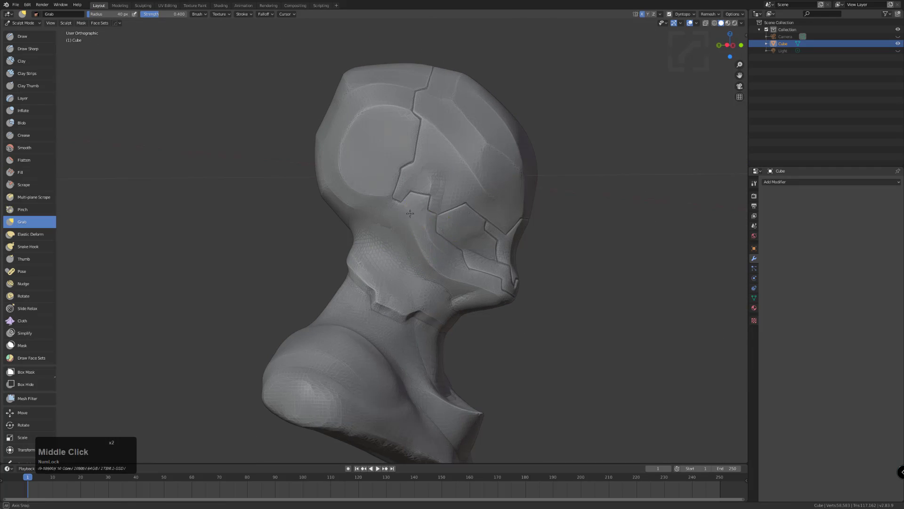
middle_drag(411, 213, 408, 240)
middle_drag(471, 305, 508, 311)
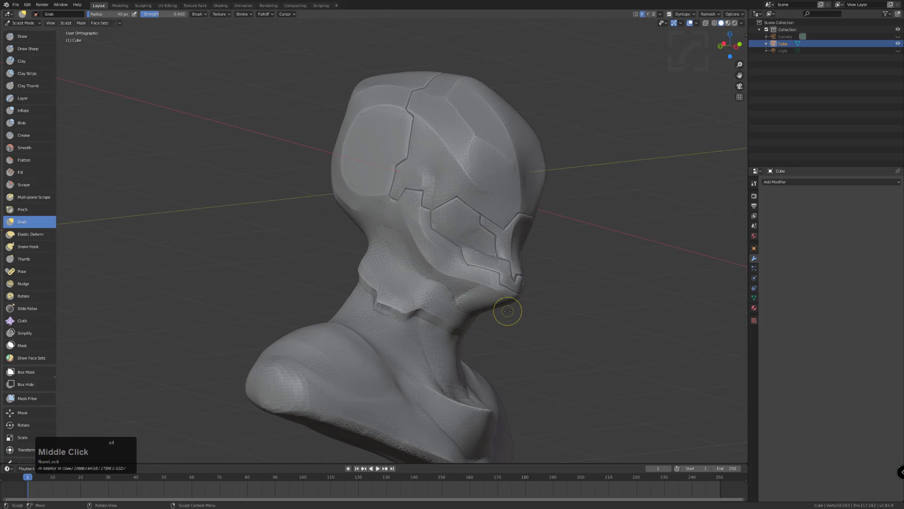
Reshape the underside of the jaw and the chin tip from the side with an enlarged Grab brush
click(21, 184)
click(21, 159)
click(21, 209)
click(21, 224)
key(bracketright)
key(bracketright)
key(bracketright)
middle_drag(416, 308, 437, 303)
key(bracketright)
key(bracketright)
key(bracketright)
key(bracketright)
key(bracketright)
key(bracketright)
key(bracketright)
drag(474, 304, 470, 297)
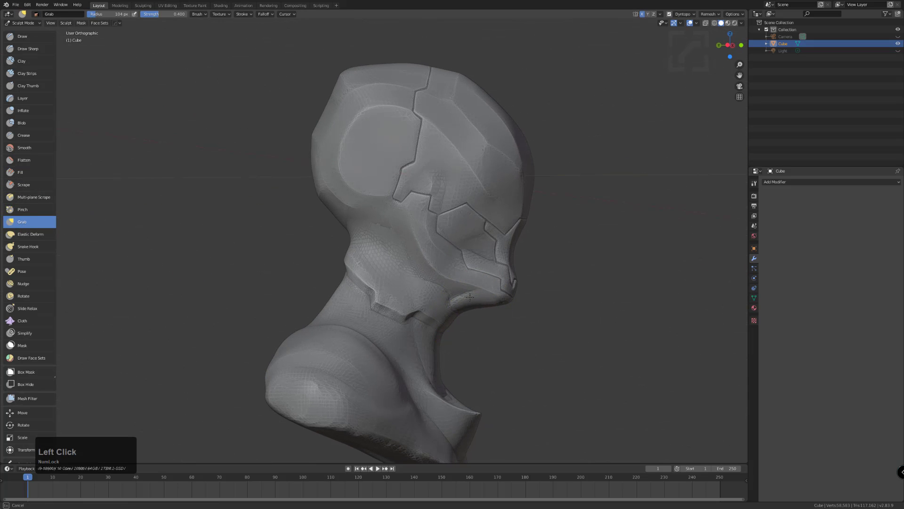
mouse_move(484, 302)
middle_down()
mouse_move(508, 288)
mouse_move(468, 268)
middle_up()
click(499, 289)
click(500, 292)
click(499, 278)
Nudge the visor surface above the cheek panel with the Grab brush at a 73 px radius
key(bracketleft)
key(bracketleft)
key(bracketleft)
key(bracketleft)
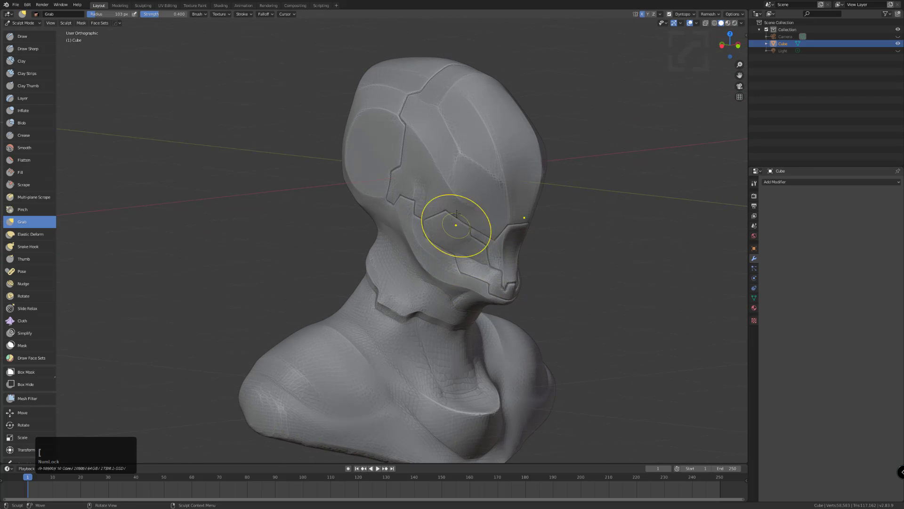
double_click(457, 194)
middle_drag(460, 196, 425, 209)
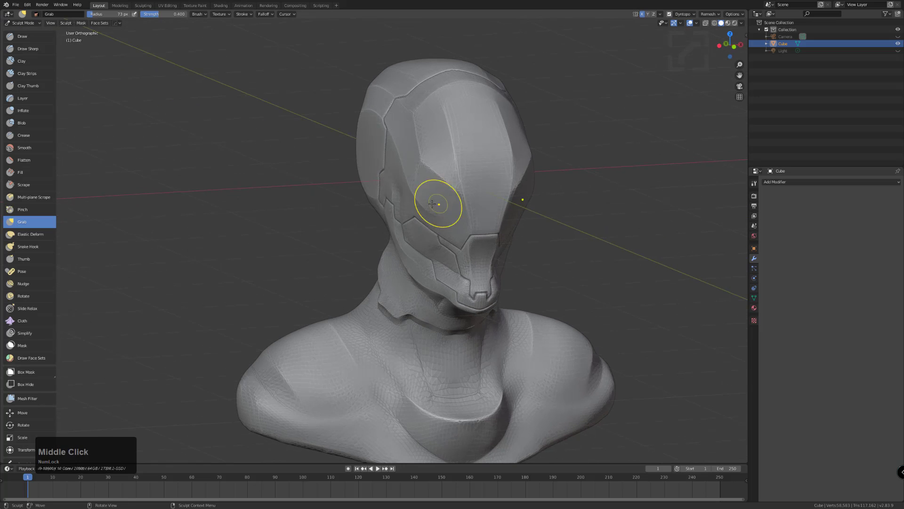
drag(425, 209, 422, 202)
key(bracketright)
mouse_move(434, 301)
middle_down()
mouse_move(447, 297)
mouse_move(440, 294)
middle_up()
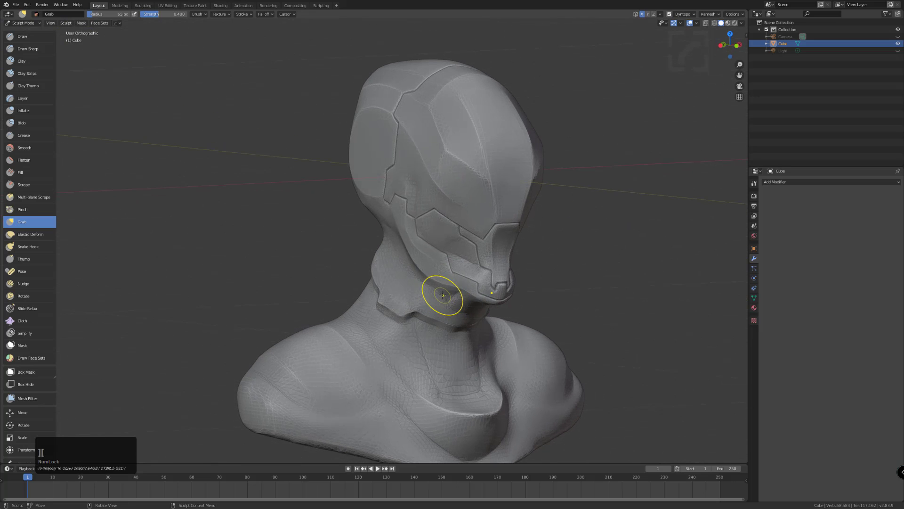
Flatten the chin tip into a small front plate with the Scrape brush at about a 30 px radius
click(21, 160)
click(21, 185)
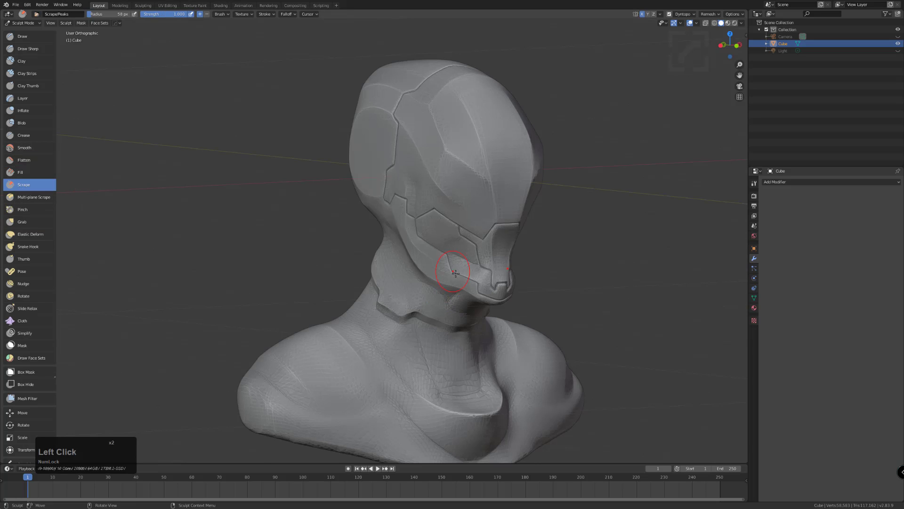
middle_drag(456, 273, 456, 283)
key(bracketleft)
drag(473, 289, 476, 289)
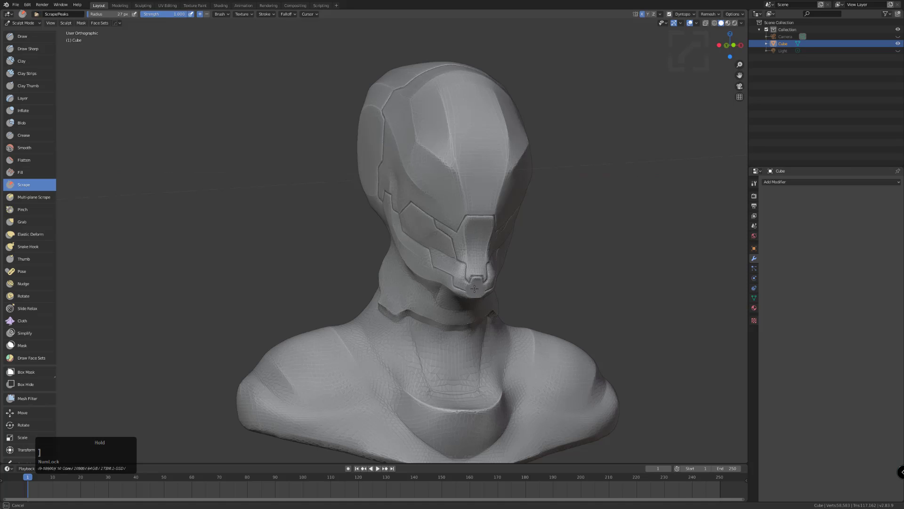
drag(475, 295, 438, 297)
mouse_move(438, 297)
middle_down()
mouse_move(410, 283)
mouse_move(405, 294)
mouse_move(457, 333)
mouse_move(313, 287)
mouse_move(466, 327)
middle_up()
middle_drag(466, 328, 337, 307)
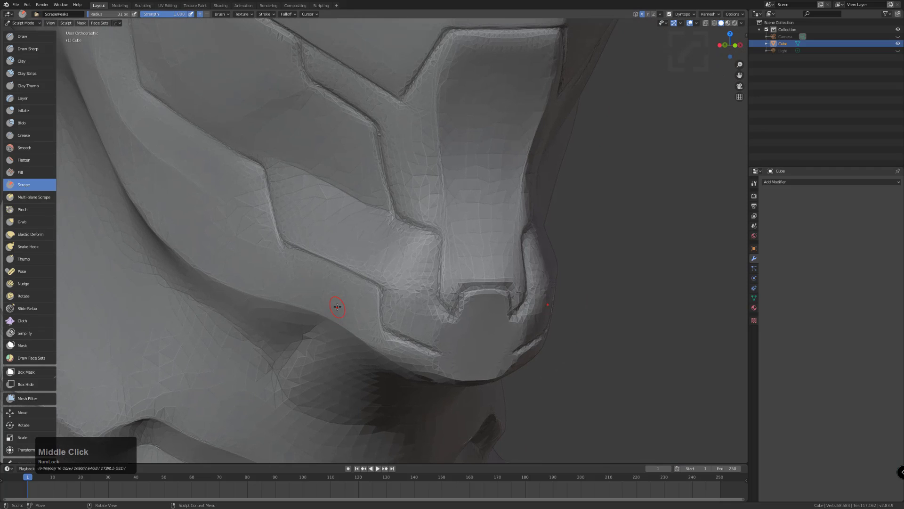
Carve a stepped seam outlining the flat chin plate with the Draw brush at a 12 px radius
click(22, 36)
drag(495, 288, 479, 287)
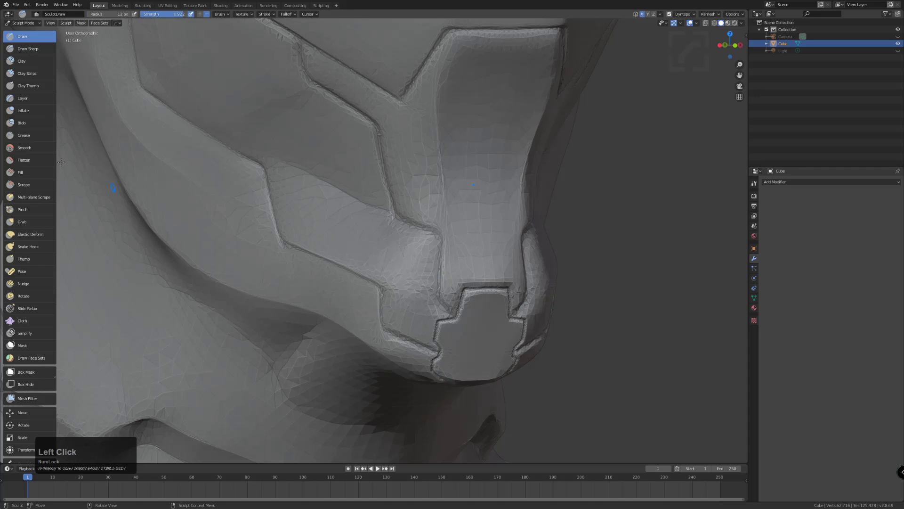
Scrape a bevel around the chin plate's upper notch with the Scrape brush at a 20 px radius
click(23, 185)
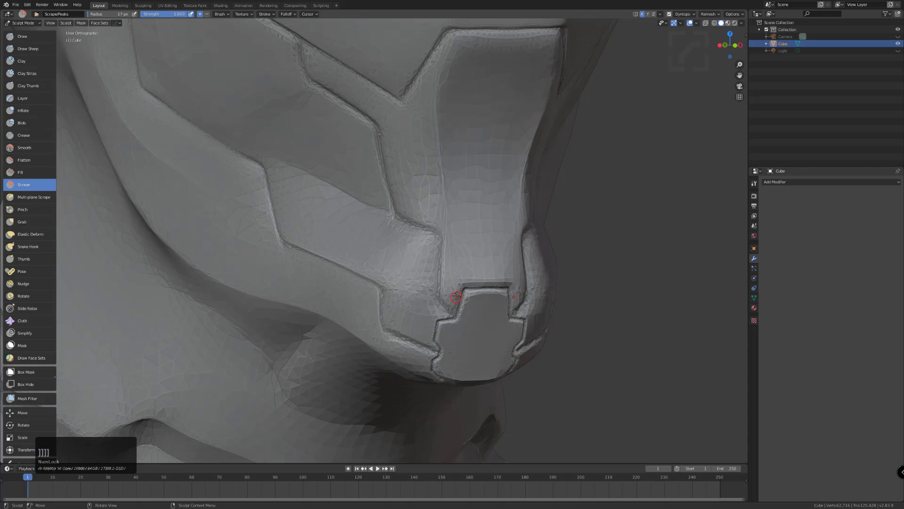
mouse_move(472, 284)
mouse_down()
mouse_move(488, 282)
mouse_move(457, 280)
mouse_move(452, 310)
mouse_up()
key(bracketleft)
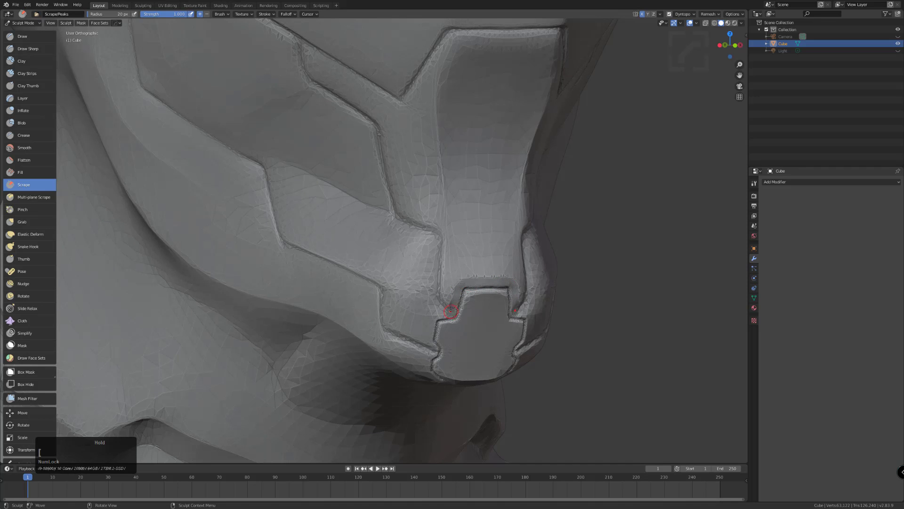
Sharpen the chin plate's seam and side notches with the Pinch brush at a 15 px radius
click(19, 211)
mouse_move(498, 275)
mouse_down()
mouse_move(455, 279)
mouse_move(443, 314)
mouse_up()
mouse_move(455, 284)
mouse_down()
mouse_move(444, 316)
mouse_move(455, 318)
mouse_up()
key(bracketleft)
key(bracketleft)
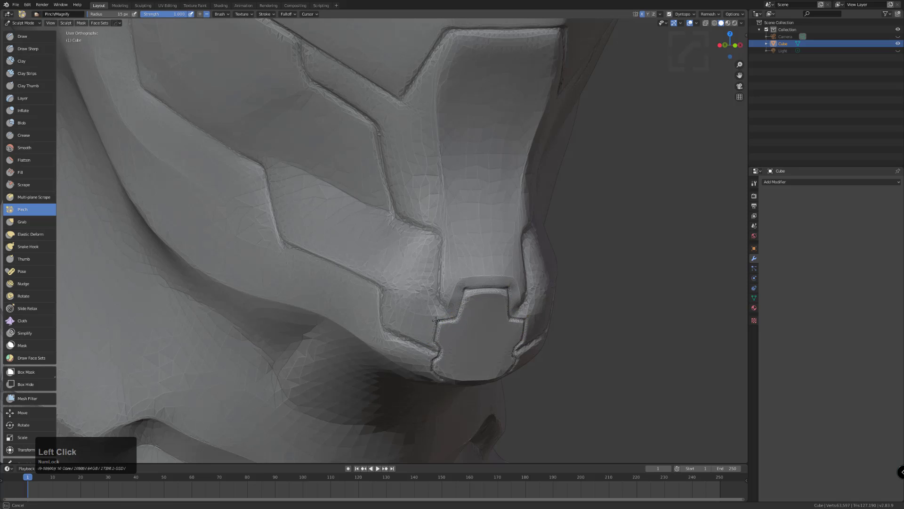
triple_click(431, 362)
Refine the top edge and upper corner of the chin plate with the Pinch brush at a 9 px radius
key(bracketleft)
key(bracketleft)
key(bracketleft)
key(bracketleft)
middle_drag(391, 318, 407, 306)
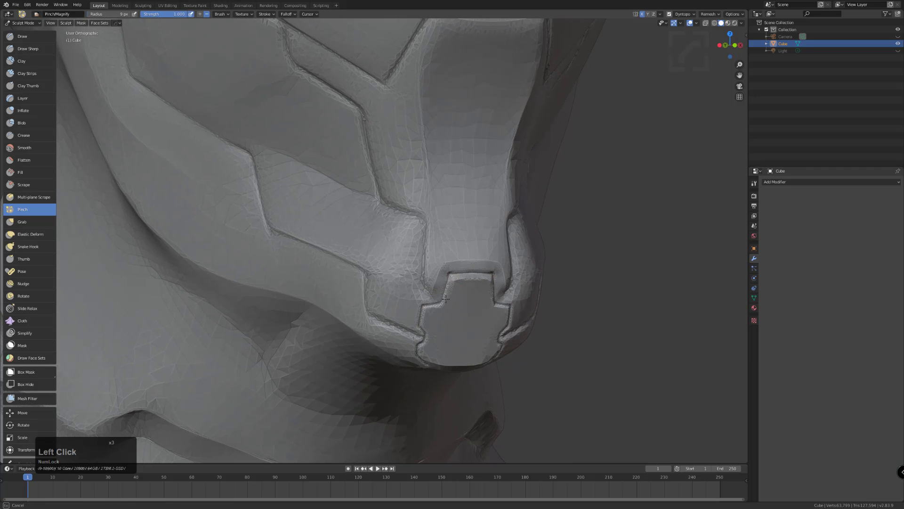
drag(464, 274, 454, 277)
click(448, 280)
click(445, 290)
click(442, 298)
Flatten the lower cheek panel beside the chin plate with the Scrape brush at a 41 px radius
ctrl+middle_drag(443, 298, 391, 329)
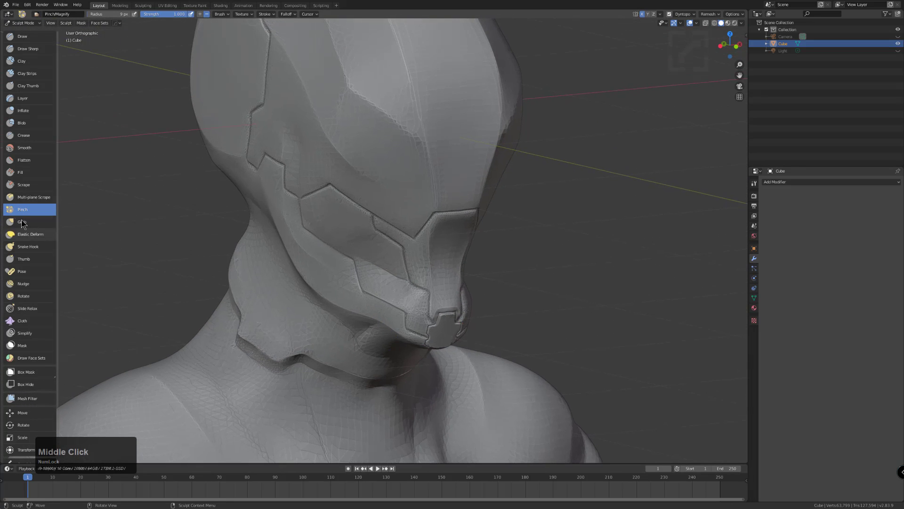
click(22, 185)
middle_drag(369, 296, 369, 310)
scroll(369, 309, up, 2)
mouse_move(372, 330)
mouse_down()
mouse_move(340, 323)
mouse_move(368, 333)
mouse_move(347, 317)
mouse_move(355, 313)
mouse_move(346, 317)
mouse_move(351, 307)
mouse_move(394, 329)
mouse_move(405, 358)
mouse_move(380, 326)
mouse_move(404, 359)
mouse_up()
double_click(376, 320)
double_click(408, 360)
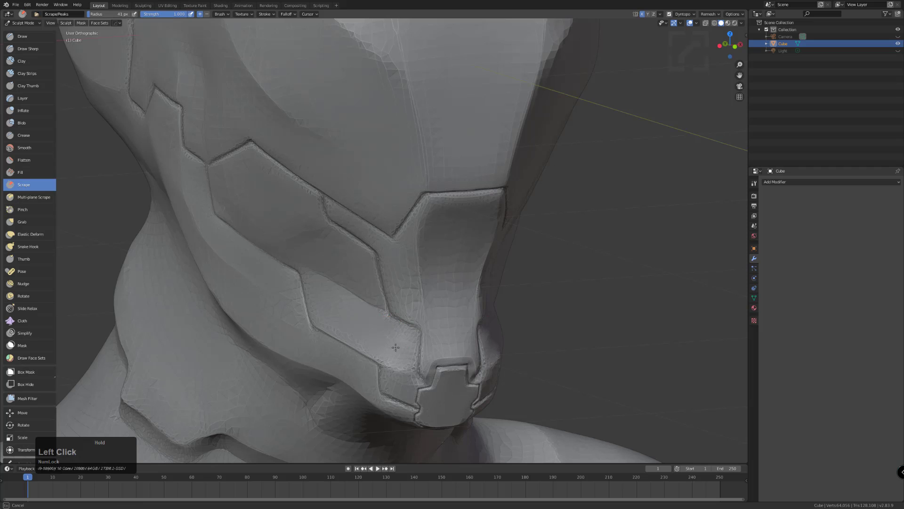
drag(346, 308, 332, 307)
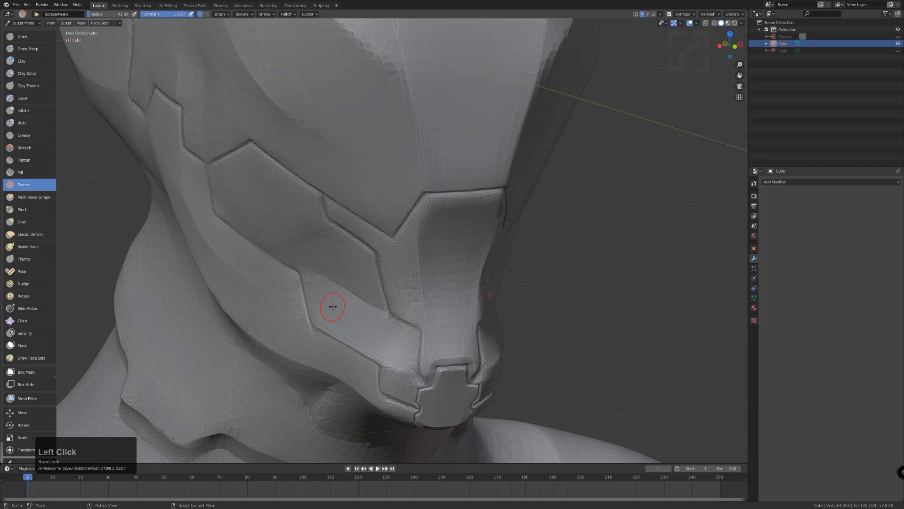
Sharpen the cheek panel seams and the seam junction beside the nose guard with the Pinch brush at a 41 px radius
click(22, 209)
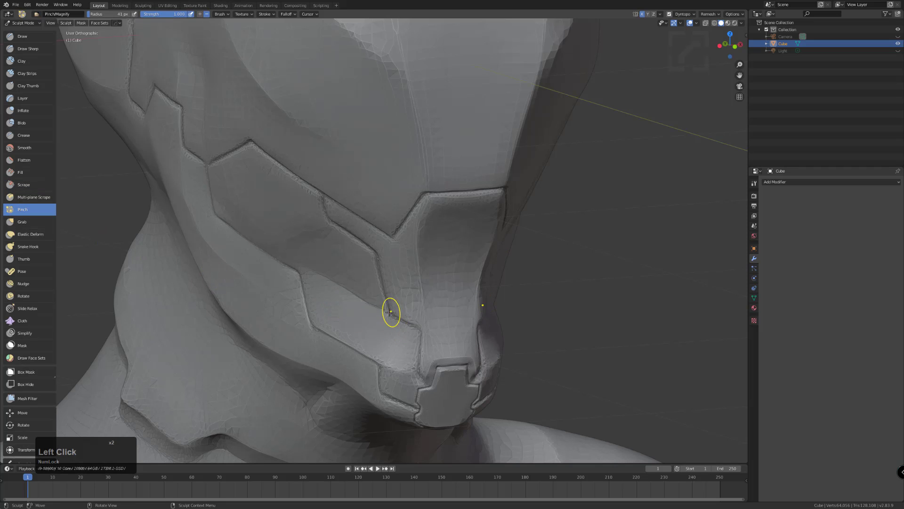
click(418, 332)
click(416, 349)
click(372, 264)
click(325, 210)
click(398, 237)
click(409, 208)
click(389, 229)
Pinch the top edge and upper side edge of the nose guard into crisper ridges
double_click(452, 201)
click(440, 200)
click(430, 202)
click(434, 215)
click(433, 216)
double_click(432, 219)
click(432, 221)
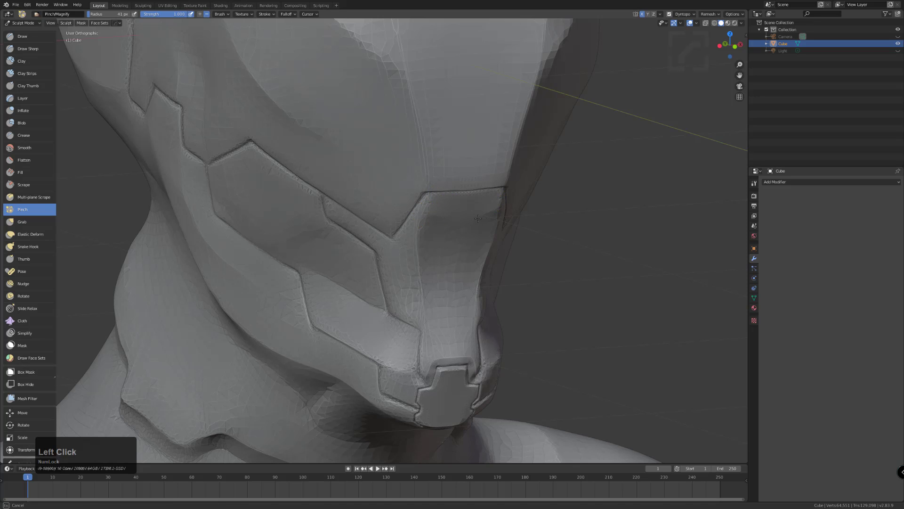
triple_click(432, 224)
Carve an angular seam around the chest opening with the Draw brush at a 17 px radius
mouse_move(377, 242)
middle_down()
mouse_move(246, 299)
mouse_move(303, 313)
mouse_move(274, 319)
mouse_move(302, 320)
middle_up()
scroll(301, 320, up, 1)
click(22, 36)
mouse_move(352, 348)
middle_down()
mouse_move(360, 354)
mouse_move(363, 289)
middle_up()
key(bracketleft)
key(bracketleft)
key(bracketleft)
key(bracketleft)
key(bracketleft)
key(bracketleft)
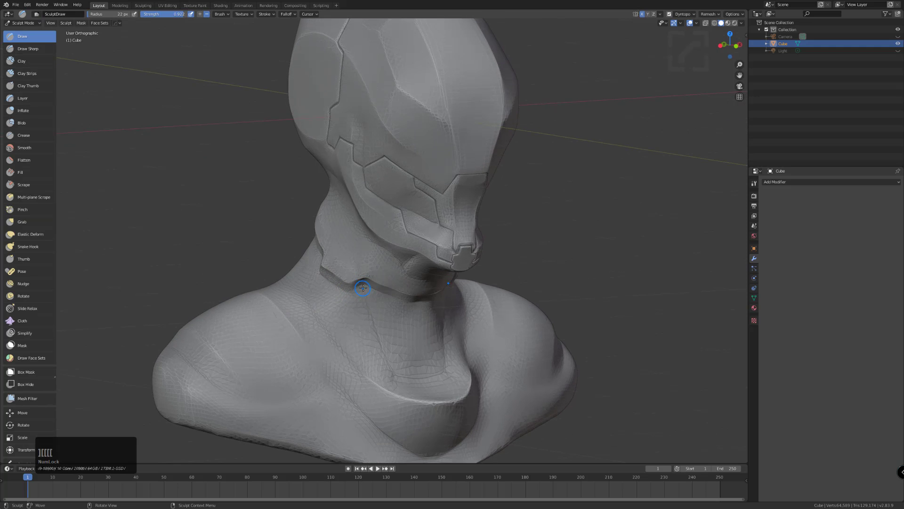
mouse_move(364, 284)
mouse_down()
mouse_move(389, 385)
mouse_move(393, 377)
mouse_move(407, 384)
mouse_move(355, 391)
mouse_move(324, 411)
mouse_move(401, 443)
mouse_up()
key(ctrl+z)
mouse_move(401, 443)
middle_down()
mouse_move(382, 409)
mouse_move(405, 367)
middle_up()
mouse_move(430, 391)
mouse_down()
mouse_move(400, 392)
mouse_move(329, 333)
mouse_move(427, 404)
mouse_up()
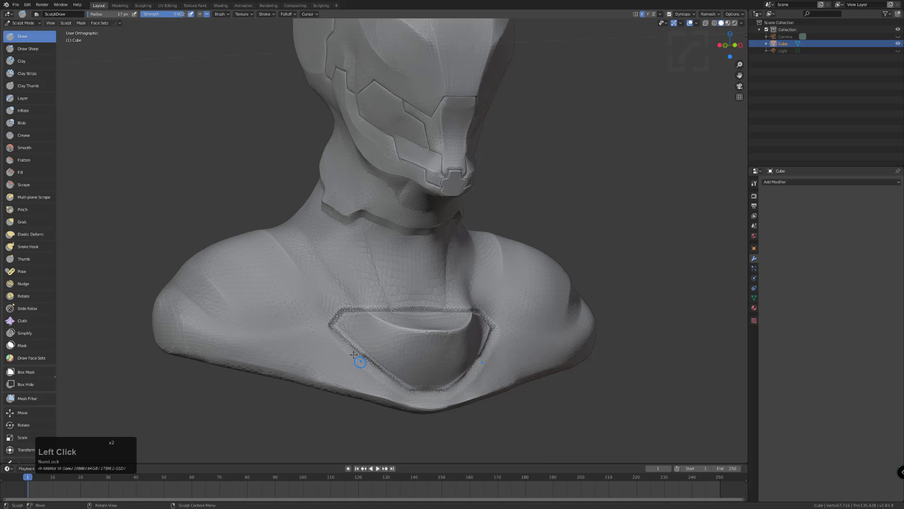
Smooth the roughness along the seam around the chest opening, from its lower sides to its top edge
drag(331, 331, 380, 371)
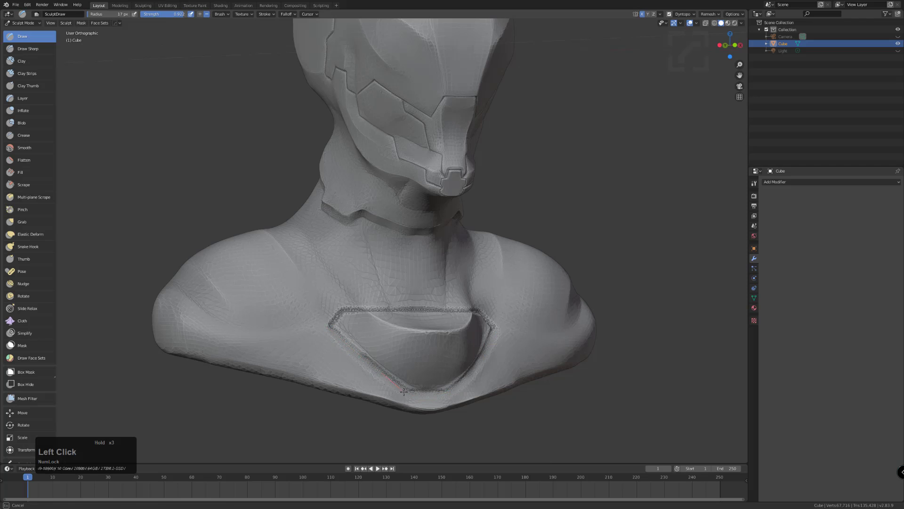
drag(325, 312, 344, 306)
drag(316, 339, 312, 327)
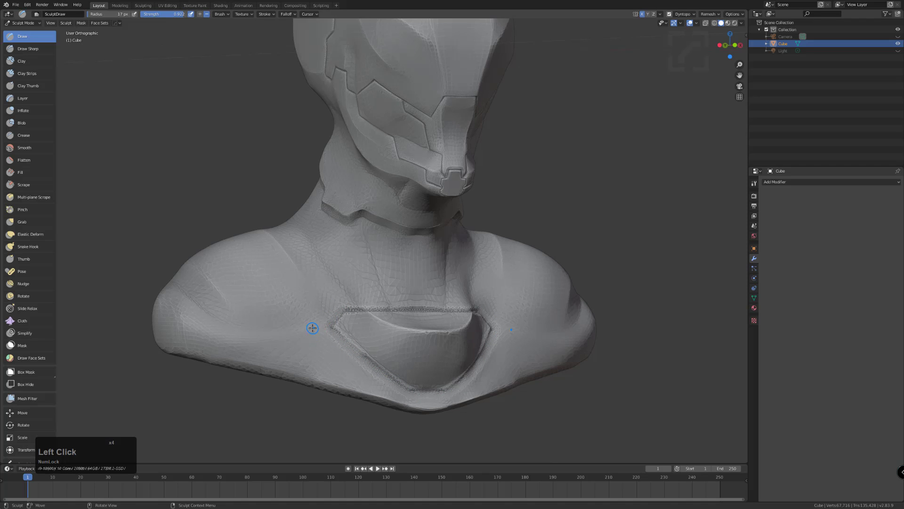
middle_drag(312, 327, 329, 329)
drag(403, 329, 313, 339)
middle_drag(312, 339, 341, 335)
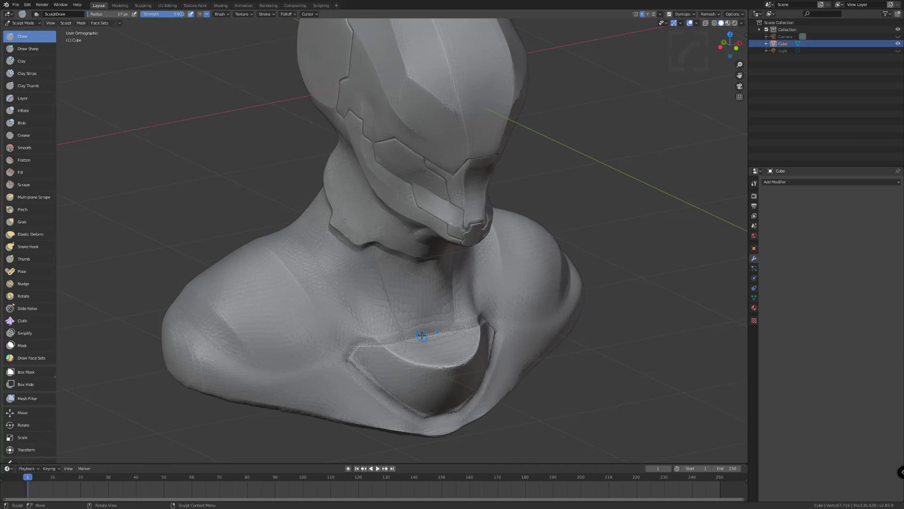
Deepen the angular seam around the chest opening with the Draw brush at an 11 px radius
key([)
key([)
key([)
key([)
drag(430, 332, 382, 345)
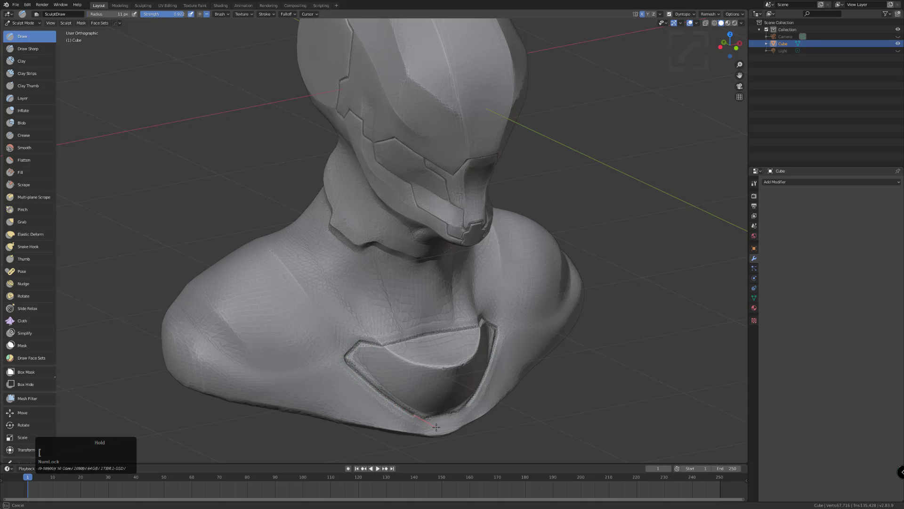
drag(460, 410, 461, 406)
drag(348, 351, 347, 348)
Carve a seam from the chest opening's upper corner across the front of the shoulder and another up over its inner edge
drag(299, 377, 223, 364)
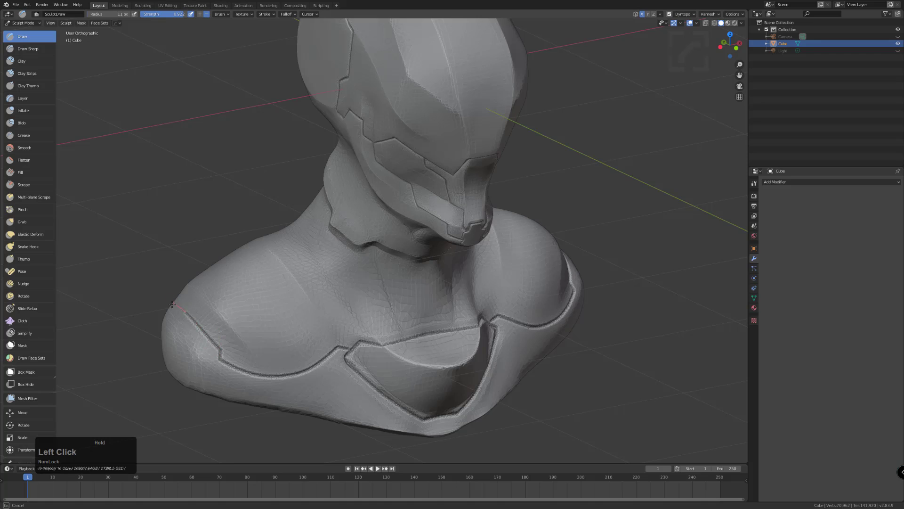
drag(156, 284, 156, 284)
mouse_move(332, 344)
mouse_down()
mouse_move(340, 341)
mouse_move(315, 304)
mouse_move(279, 205)
mouse_up()
Continue the shoulder plate seam down the back and outward along the lower shoulder to close the plate outline
middle_drag(279, 206, 364, 279)
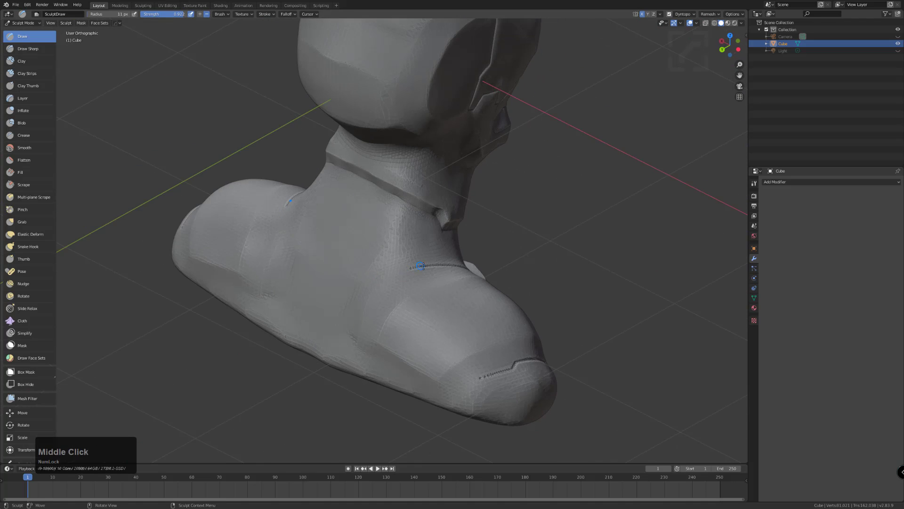
click(437, 263)
drag(437, 264, 363, 322)
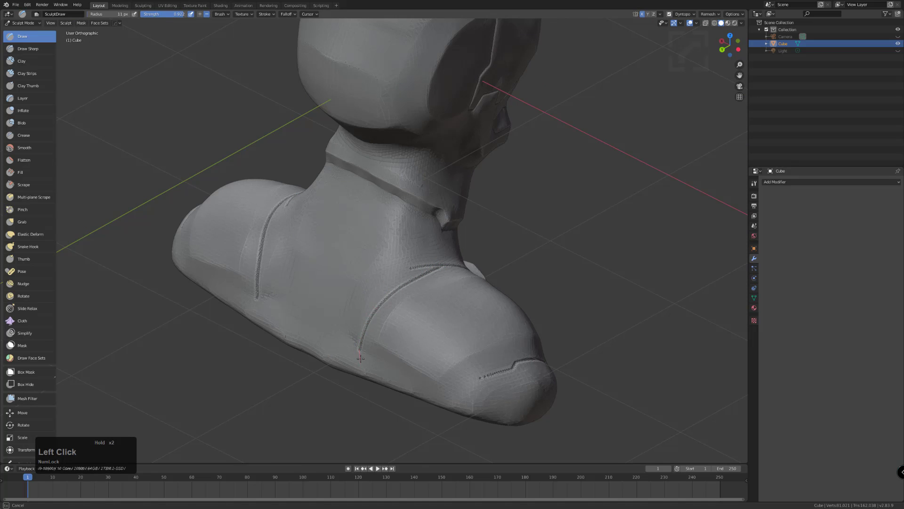
mouse_move(376, 359)
mouse_down()
mouse_move(461, 397)
mouse_move(499, 368)
mouse_up()
Smooth away the stray seam end branching off at the top of the shoulder plate
middle_drag(499, 368, 393, 380)
key(f)
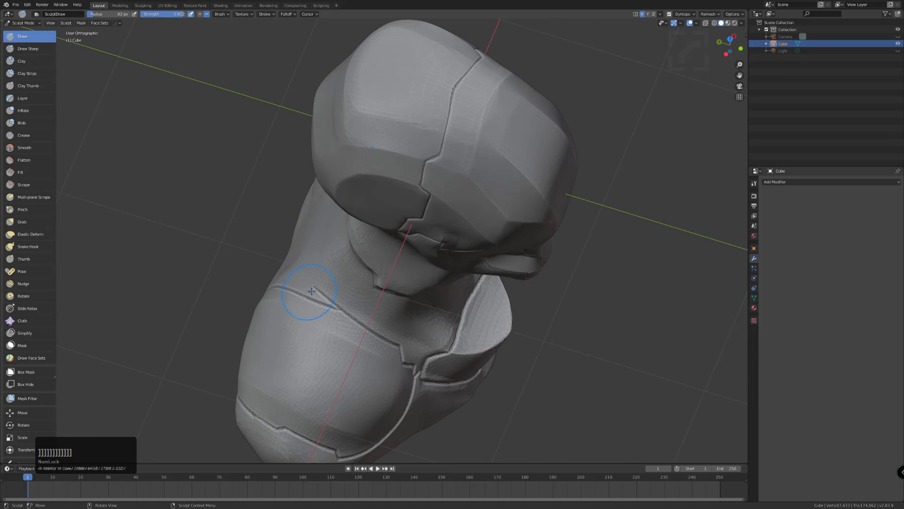
click(312, 285)
drag(312, 284, 316, 284)
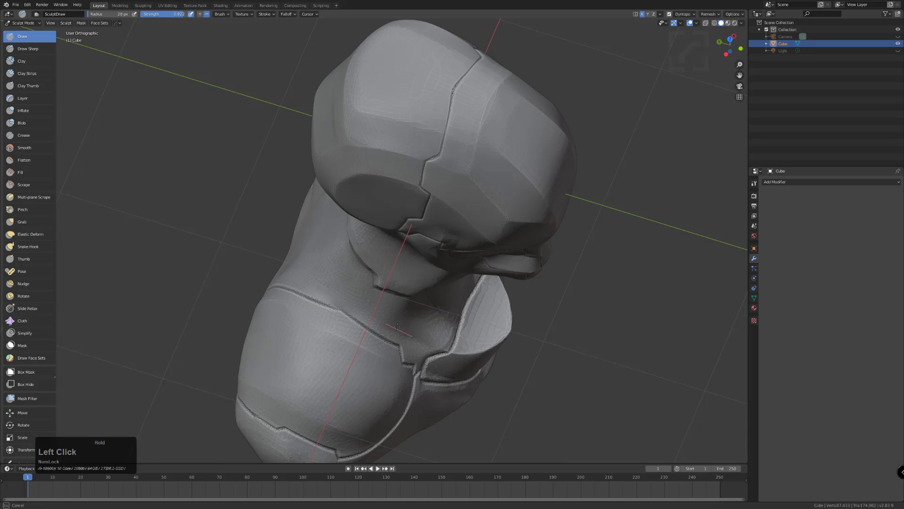
Deepen the groove under the side of the collar and carve an angular seam from it down the neck to the chest opening
middle_drag(311, 282, 366, 245)
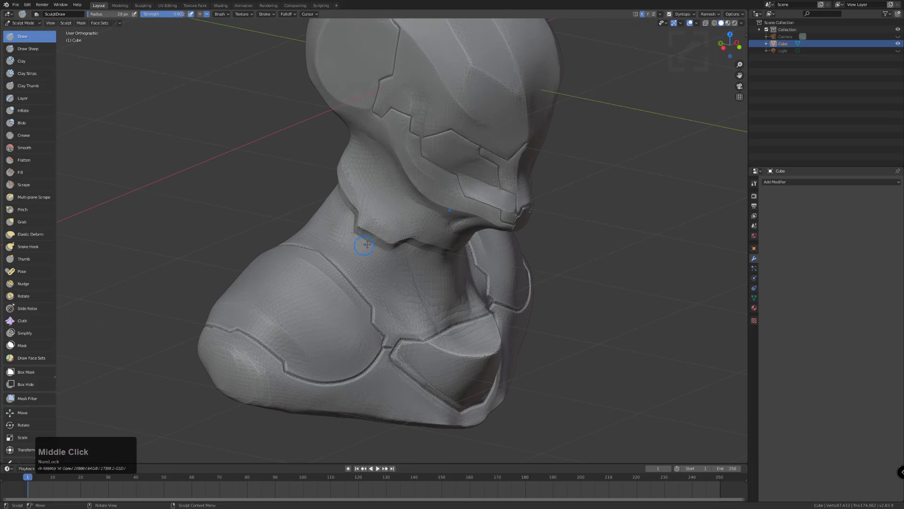
key(bracketleft)
key(bracketleft)
key(bracketleft)
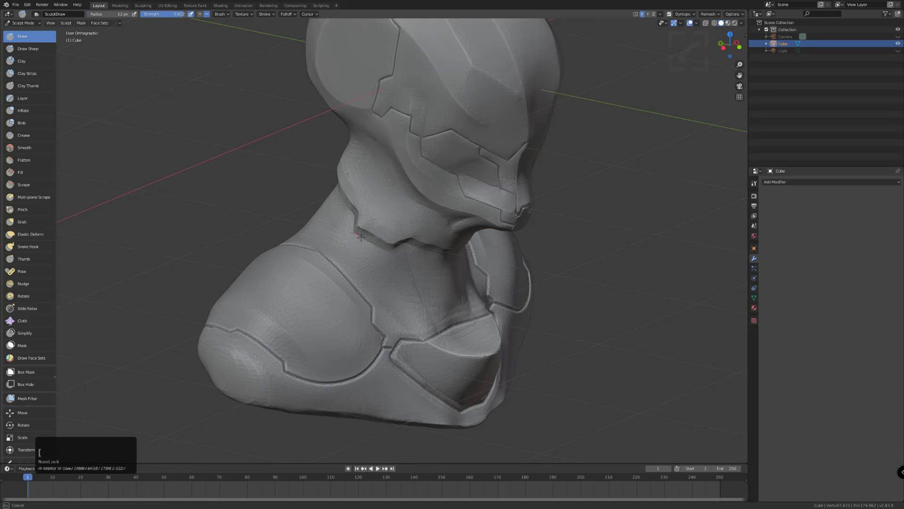
mouse_move(403, 260)
mouse_down()
mouse_move(369, 245)
mouse_move(368, 255)
mouse_up()
key(bracketleft)
drag(404, 361, 403, 360)
key(bracketleft)
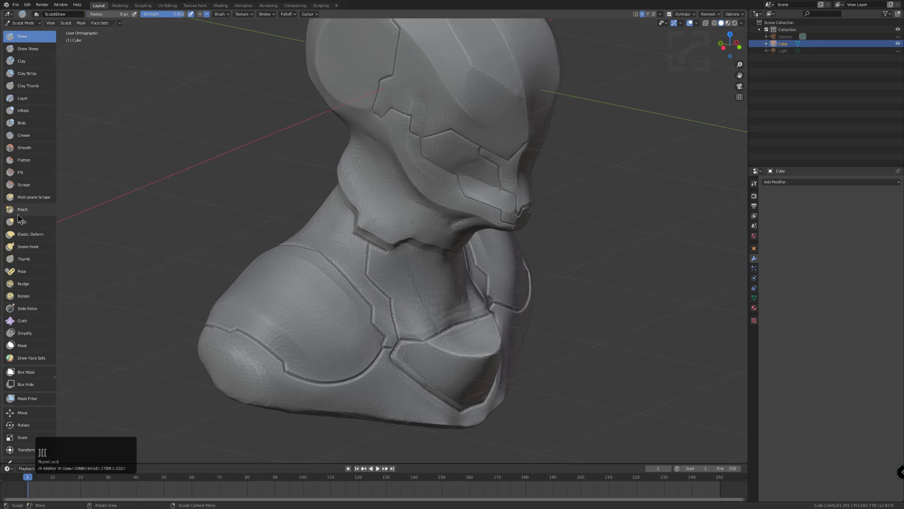
Refine the neck seam and the adjoining shoulder and collar seams with the Draw brush at about a 16 px radius
key(bracketright)
key(bracketright)
key(bracketright)
key(bracketright)
key(bracketright)
key(bracketright)
key(bracketright)
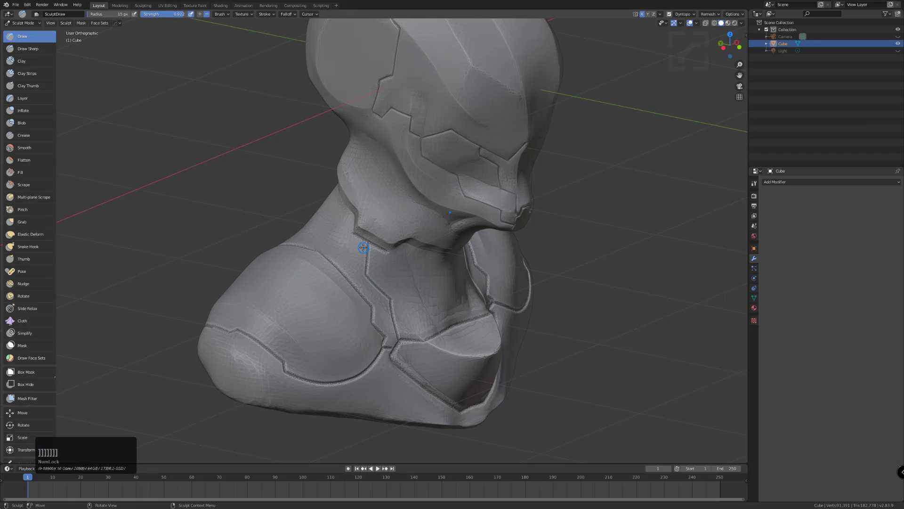
mouse_move(363, 251)
mouse_down()
mouse_move(364, 280)
mouse_move(384, 299)
mouse_up()
key(ctrl+z)
drag(384, 299, 393, 340)
mouse_move(361, 272)
middle_down()
mouse_move(306, 260)
mouse_move(316, 282)
middle_up()
mouse_move(320, 289)
mouse_down()
mouse_move(327, 297)
mouse_move(303, 256)
mouse_up()
middle_drag(304, 256, 317, 250)
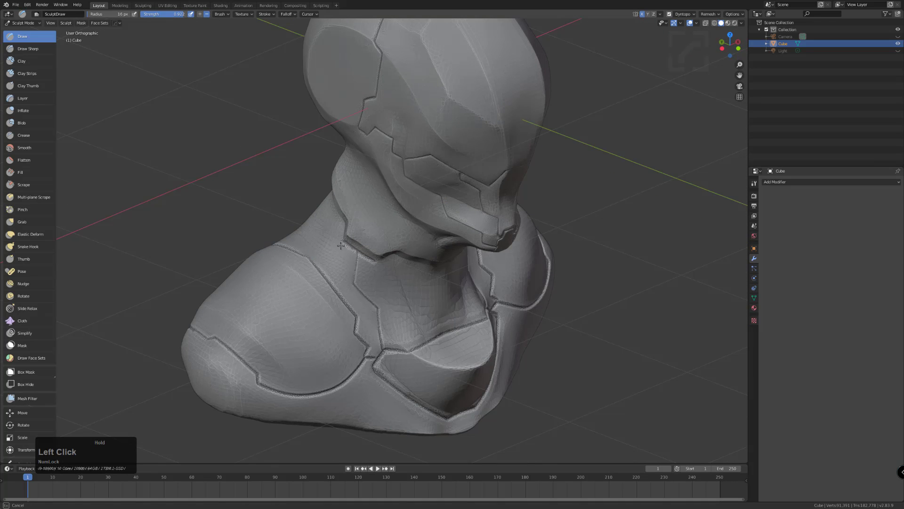
drag(341, 245, 344, 249)
Try to carve a seam from the collar down the spine into a diamond outline on the upper back with Draw Sharp
mouse_move(329, 250)
middle_down()
mouse_move(380, 257)
mouse_move(361, 287)
mouse_move(395, 317)
middle_up()
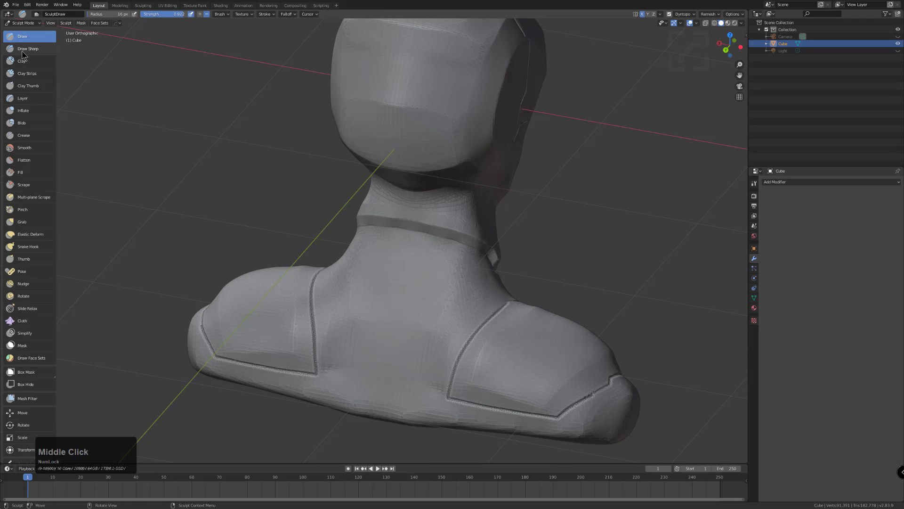
key(bracketright)
key(bracketright)
key(bracketright)
key(bracketright)
mouse_move(417, 232)
mouse_down()
mouse_move(409, 289)
mouse_move(426, 324)
mouse_move(419, 325)
mouse_move(449, 371)
mouse_move(403, 414)
mouse_up()
key(bracketright)
key(bracketright)
key(bracketright)
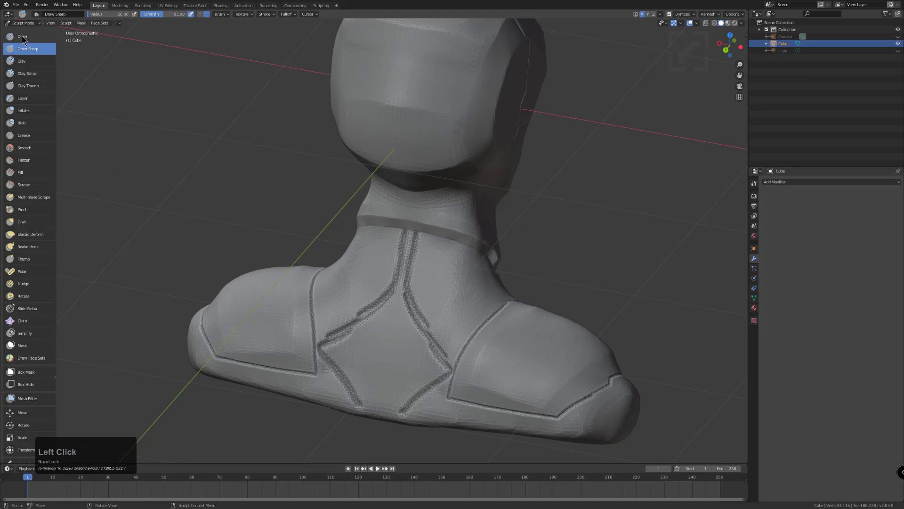
Smooth over the carved back seams and build up muscle forms around a central hollow on the upper back with Clay Strips
click(27, 73)
key(bracketright)
key(bracketright)
key(bracketright)
key(bracketright)
key(bracketright)
key(bracketright)
key(bracketright)
key(bracketright)
key(bracketright)
key(bracketright)
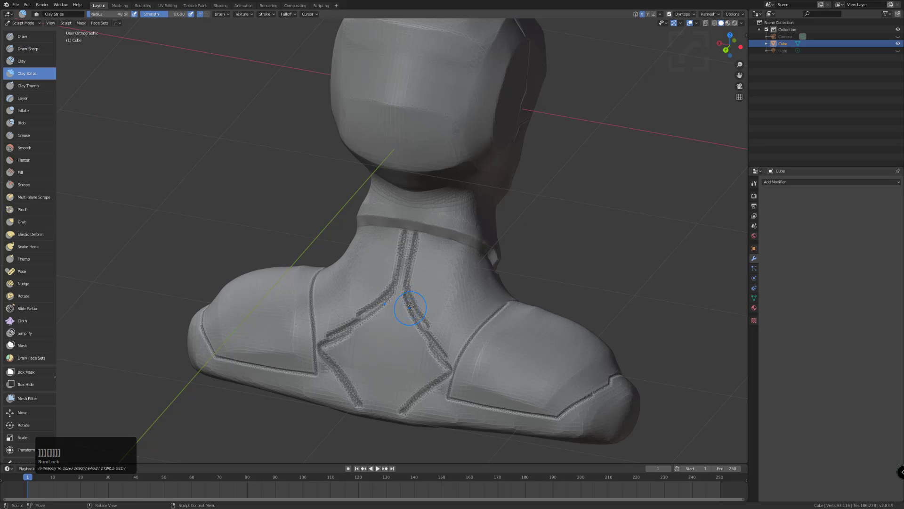
mouse_move(409, 301)
mouse_down()
mouse_move(435, 348)
mouse_move(459, 315)
mouse_move(458, 285)
mouse_up()
key(bracketleft)
mouse_move(454, 328)
mouse_down()
mouse_move(438, 302)
mouse_move(445, 332)
mouse_move(437, 354)
mouse_move(425, 322)
mouse_move(437, 398)
mouse_move(419, 405)
mouse_up()
mouse_move(416, 372)
mouse_down()
mouse_move(409, 386)
mouse_move(416, 365)
mouse_up()
mouse_move(418, 317)
mouse_down()
mouse_move(450, 318)
mouse_move(457, 292)
mouse_move(415, 257)
mouse_move(423, 255)
mouse_move(425, 298)
mouse_move(466, 293)
mouse_move(432, 337)
mouse_move(384, 371)
mouse_move(397, 326)
mouse_move(390, 324)
mouse_up()
mouse_move(407, 364)
mouse_down()
mouse_move(387, 324)
mouse_move(391, 292)
mouse_up()
drag(404, 365, 396, 288)
mouse_move(409, 369)
mouse_down()
mouse_move(393, 293)
mouse_move(384, 325)
mouse_up()
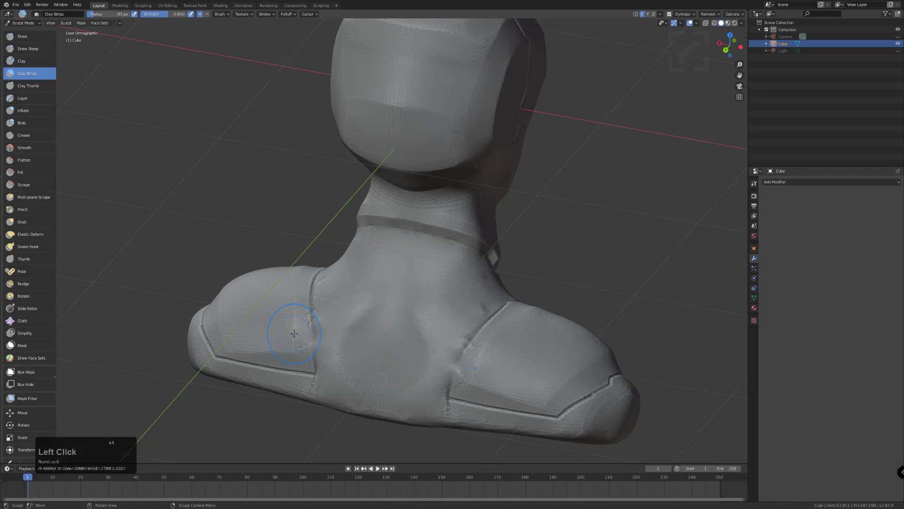
Carve a spine groove below the collar and deepen the hollows of the upper back with the Draw brush
click(22, 37)
key(bracketleft)
key(bracketleft)
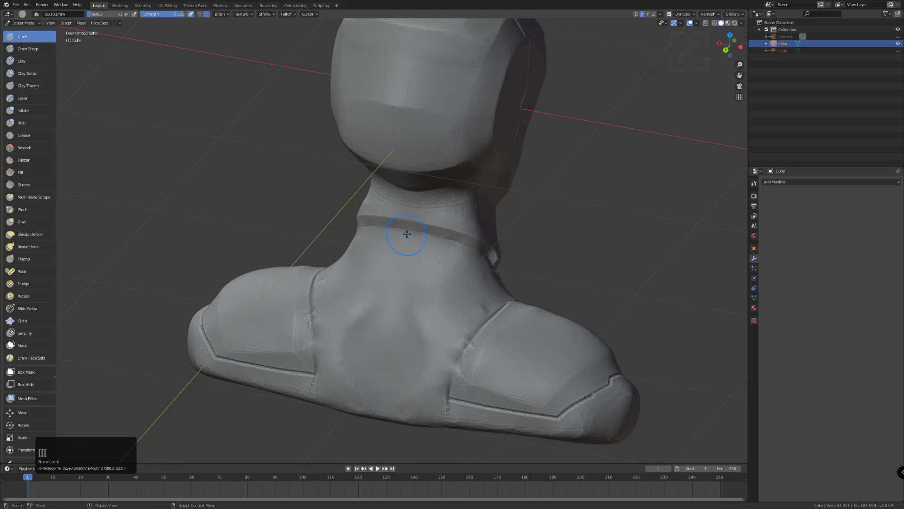
mouse_move(408, 233)
mouse_down()
mouse_move(387, 323)
mouse_move(407, 250)
mouse_up()
click(393, 306)
mouse_move(394, 305)
shift+mouse_down()
mouse_move(410, 243)
mouse_move(393, 303)
mouse_move(416, 355)
mouse_move(402, 393)
shift+mouse_up()
mouse_move(405, 355)
mouse_down()
mouse_move(413, 363)
mouse_move(391, 403)
mouse_up()
drag(392, 302, 404, 353)
double_click(396, 287)
Smooth the rough spots on the upper back, along the spine groove and beside the rear shoulder seam
middle_drag(399, 384, 323, 356)
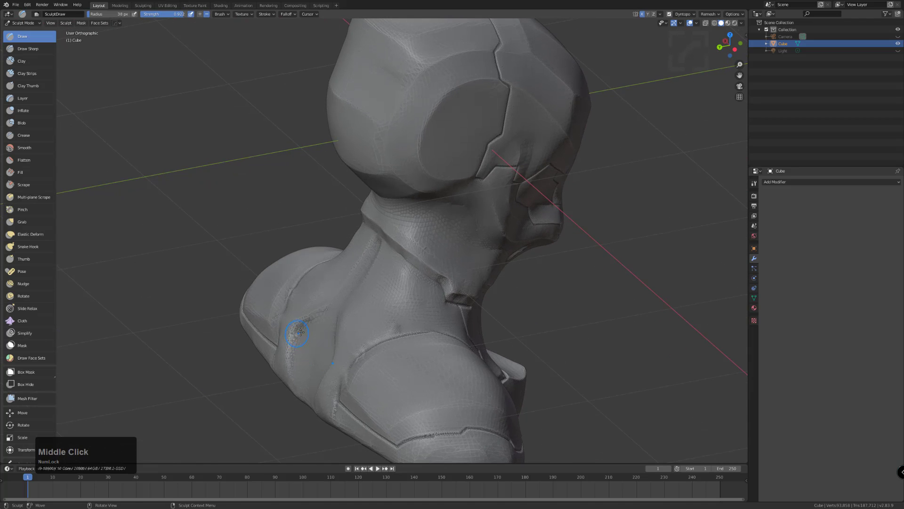
double_click(299, 334)
click(356, 341)
drag(393, 326, 401, 320)
double_click(360, 325)
click(370, 329)
triple_click(366, 276)
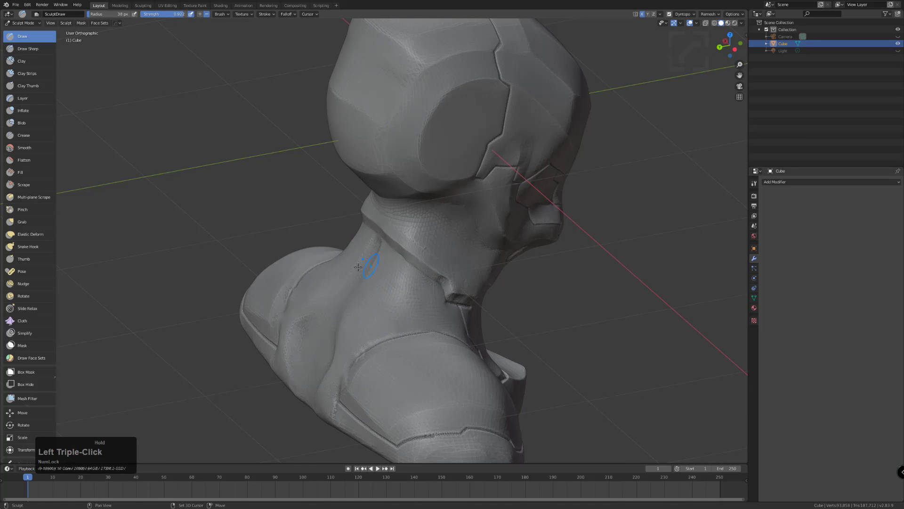
middle_drag(365, 267, 452, 320)
click(440, 357)
click(442, 355)
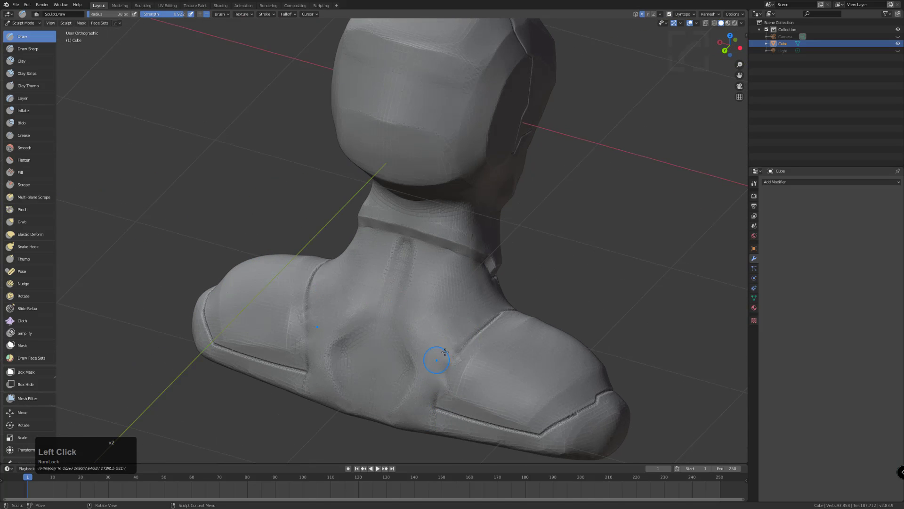
Recarve the inner rear seam of the shoulder plate with the Draw brush at a 16 px radius
key(f)
drag(454, 357, 443, 378)
key(bracketleft)
double_click(461, 361)
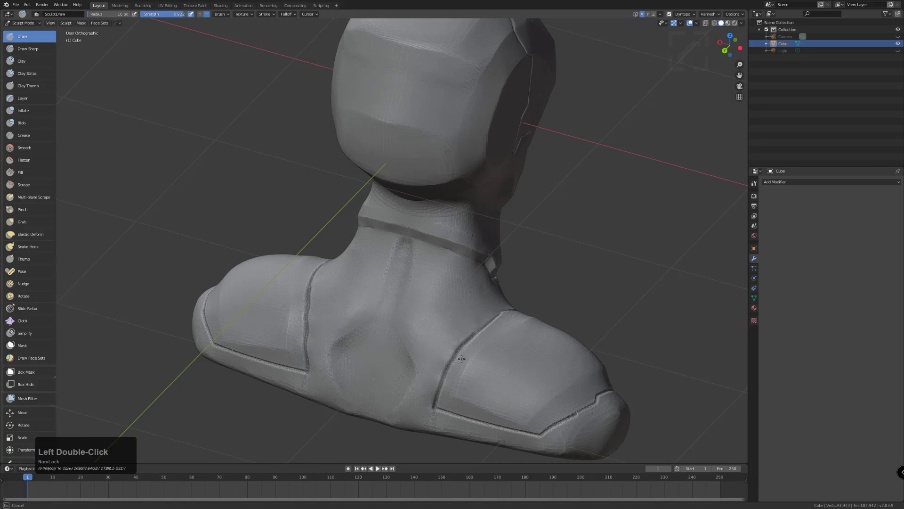
click(473, 346)
click(457, 341)
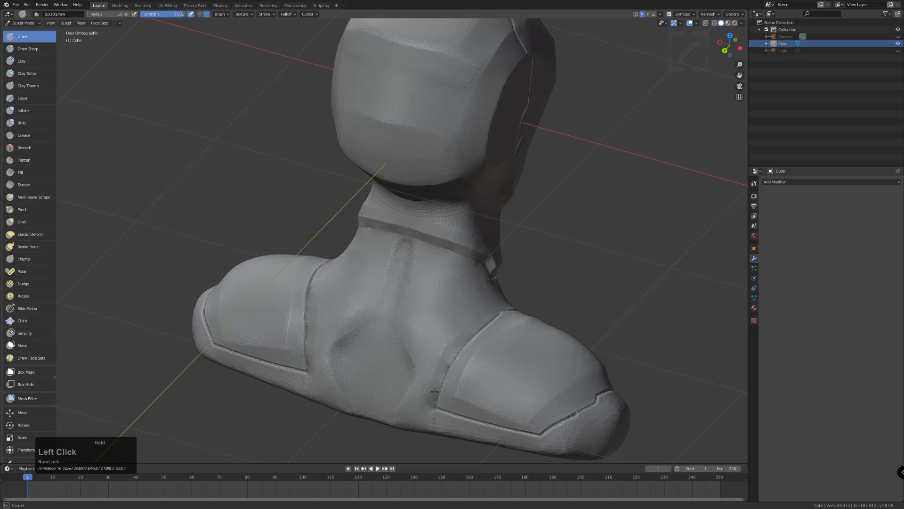
Sharpen the rear and lower back seams of the shoulder plate with the Pinch brush at a 37 px radius
middle_drag(430, 378, 424, 390)
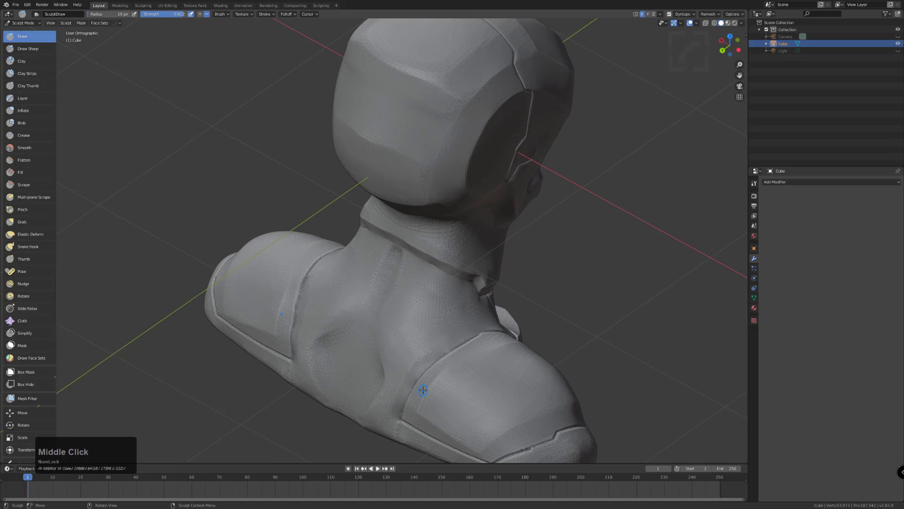
click(21, 209)
middle_drag(321, 329, 414, 356)
mouse_move(498, 316)
mouse_down()
mouse_move(510, 304)
mouse_move(478, 353)
mouse_up()
click(477, 354)
double_click(467, 367)
middle_drag(468, 367, 430, 373)
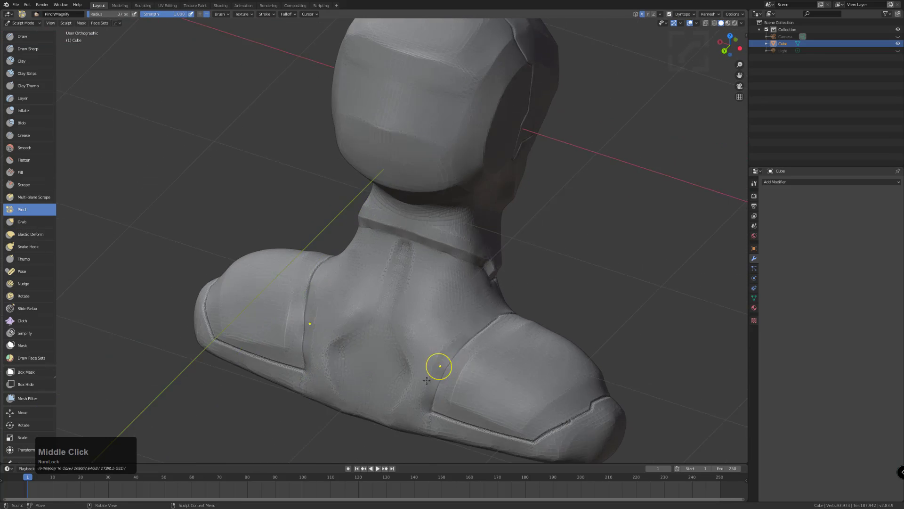
click(494, 425)
click(529, 432)
click(533, 439)
Pinch the outer shoulder seam and the curved lower seam across the front of the shoulder plate
mouse_move(532, 439)
middle_down()
mouse_move(466, 424)
mouse_move(339, 430)
mouse_move(394, 281)
middle_up()
double_click(367, 331)
click(379, 332)
click(388, 327)
middle_drag(387, 327, 331, 306)
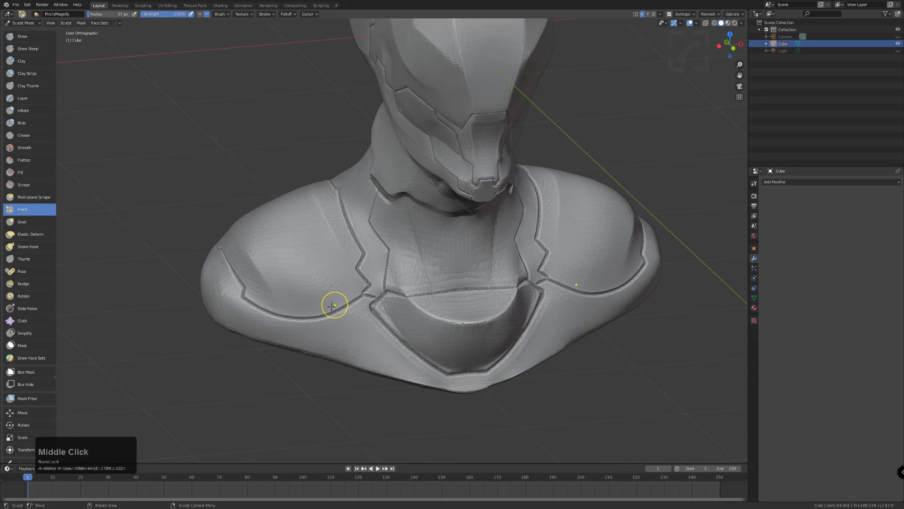
click(280, 310)
click(311, 312)
click(337, 308)
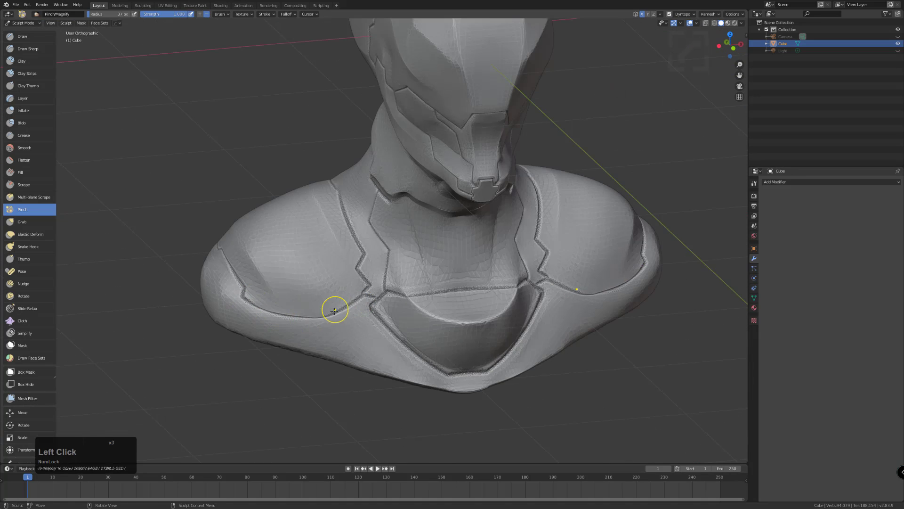
Pinch the stepped inner seam of the shoulder plate from the shoulder top down to the chest junction
click(347, 238)
click(338, 206)
click(366, 258)
click(358, 267)
click(367, 281)
double_click(375, 287)
Pinch the chest opening's seam along its top edge, upper corner and side to the lower point, and its inner rim
click(393, 290)
click(424, 292)
click(412, 289)
click(385, 290)
click(374, 294)
click(381, 302)
click(400, 335)
click(417, 348)
click(435, 366)
double_click(453, 361)
click(476, 324)
click(446, 320)
click(451, 373)
Sharpen the junction where the chest opening, shoulder and neck seams meet with the Pinch brush
click(375, 306)
double_click(363, 307)
click(377, 284)
click(382, 280)
middle_drag(383, 282, 419, 299)
click(419, 299)
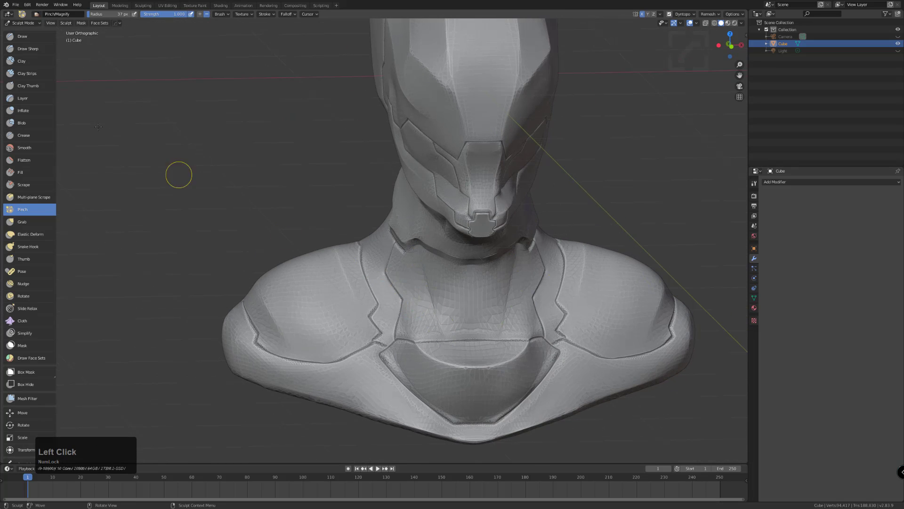
Carve slanted seams down the front of the neck from the collar to the chest opening with a 17 px Draw brush
click(22, 37)
key(bracketleft)
key(bracketleft)
drag(416, 244, 419, 253)
mouse_move(440, 317)
mouse_down()
mouse_move(445, 335)
mouse_move(409, 251)
mouse_move(417, 260)
mouse_up()
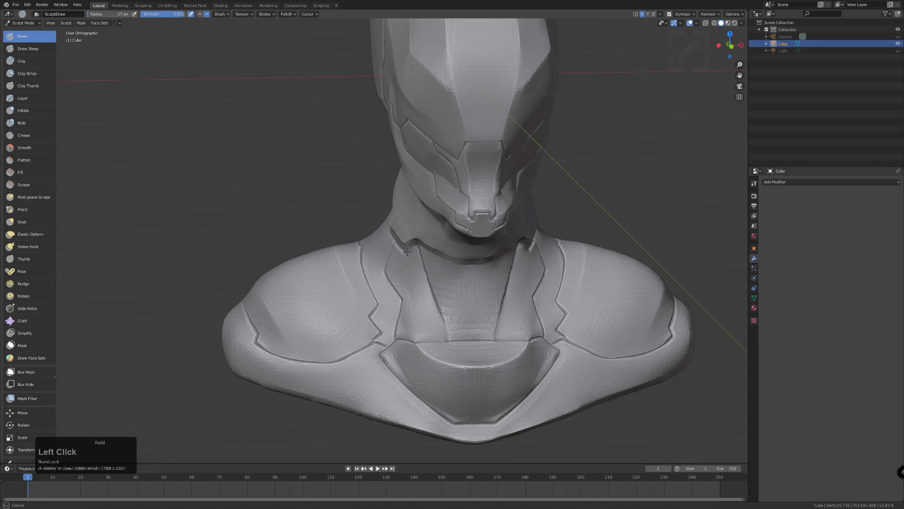
drag(415, 251, 456, 329)
click(443, 268)
Carve a sharp groove under the collar's lower edge across the neck with the Draw brush at a 9 px radius
middle_drag(460, 254, 450, 246)
key(bracketleft)
key(bracketleft)
key(bracketleft)
key(bracketleft)
key(bracketleft)
key(bracketleft)
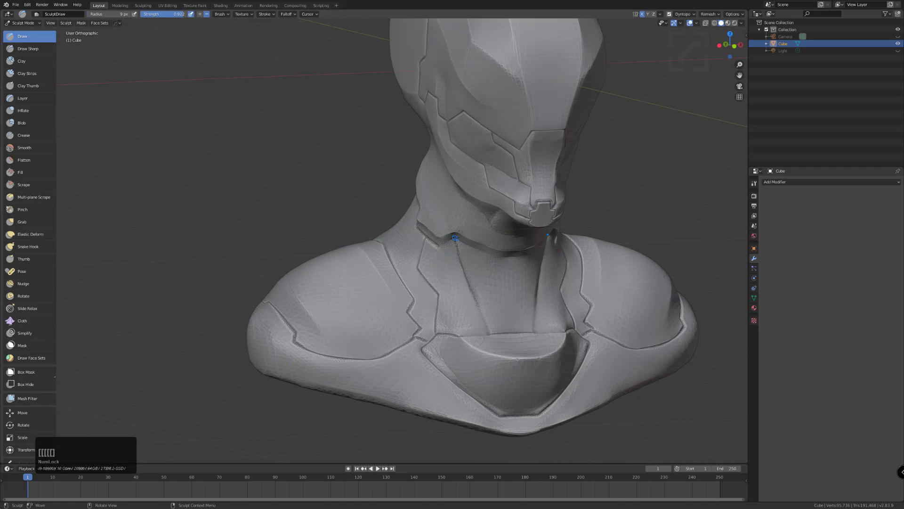
drag(491, 251, 502, 257)
key(ctrl+z)
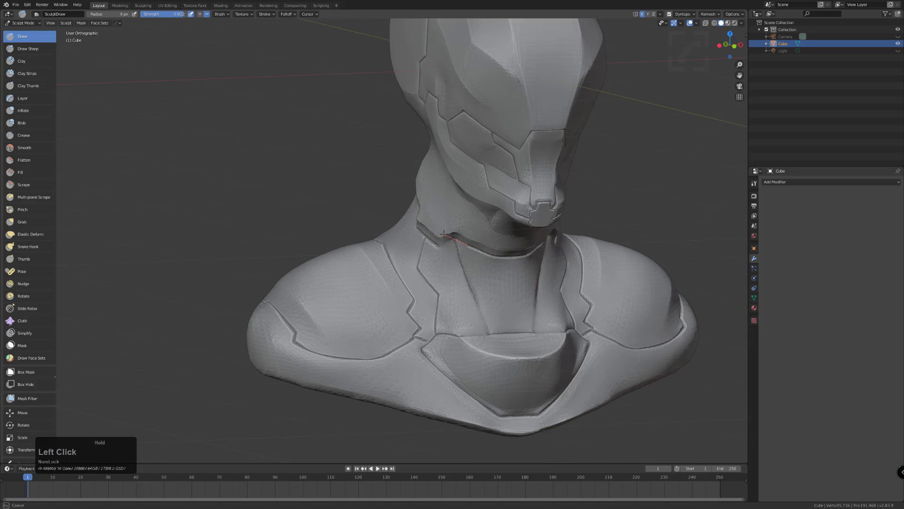
drag(432, 228, 435, 225)
key(shift+s)
drag(495, 259, 519, 260)
drag(510, 261, 509, 261)
Carve a seam across the side of the upper neck and down behind the jaw with a 17 px Draw brush
mouse_move(418, 251)
middle_down()
mouse_move(410, 249)
mouse_move(357, 360)
mouse_move(360, 347)
mouse_move(381, 354)
mouse_move(452, 160)
middle_up()
scroll(363, 355, down, 3)
scroll(458, 153, up, 2)
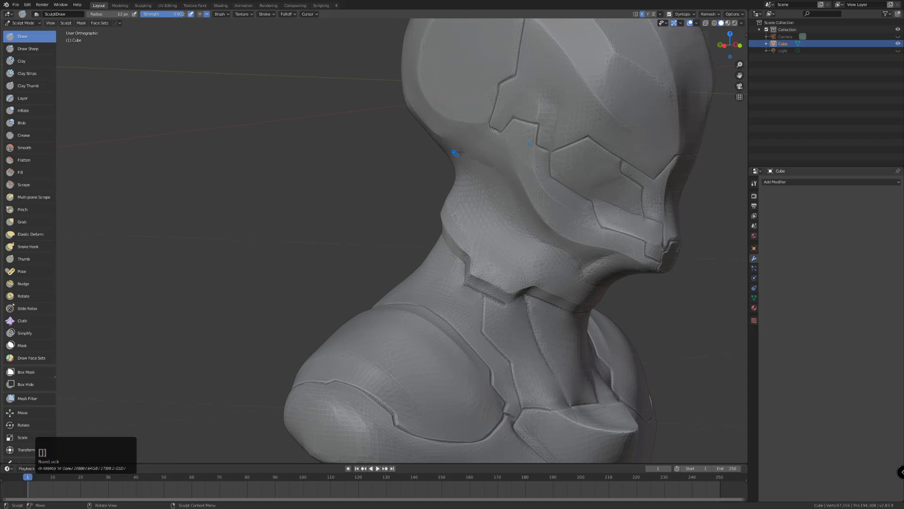
drag(465, 159, 504, 173)
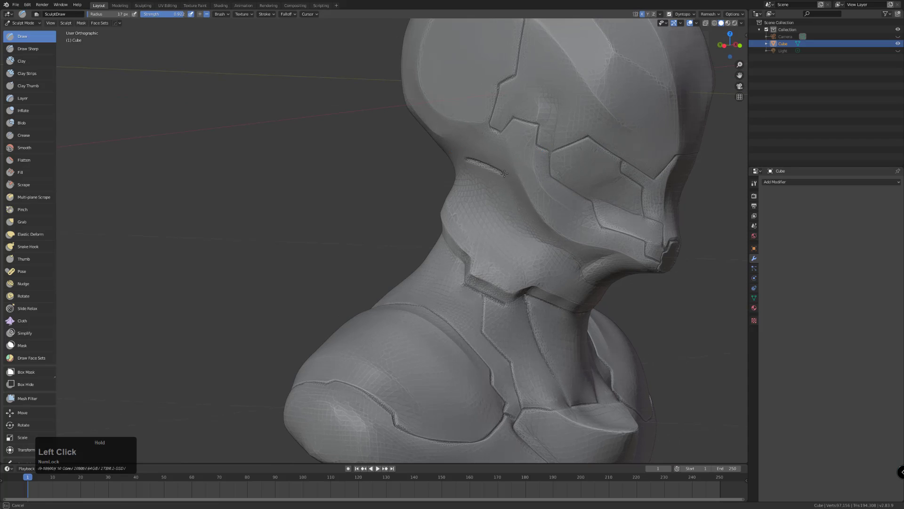
mouse_move(534, 236)
mouse_down()
mouse_move(505, 202)
mouse_move(518, 228)
mouse_up()
drag(465, 160, 491, 169)
double_click(508, 199)
mouse_move(513, 210)
mouse_down()
mouse_move(521, 230)
mouse_move(564, 254)
mouse_up()
click(532, 235)
middle_drag(545, 229, 546, 215)
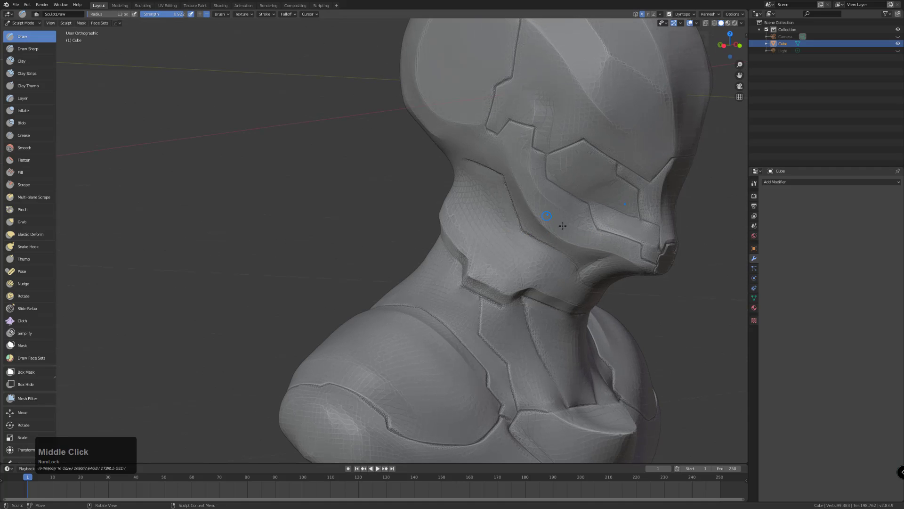
Continue the seam along the underside of the jaw and angle it up toward the mouth guard with a 14 px Draw brush
mouse_move(597, 229)
mouse_down()
mouse_move(565, 254)
mouse_move(589, 229)
mouse_up()
double_click(565, 252)
click(577, 254)
double_click(571, 251)
click(577, 246)
double_click(579, 228)
click(558, 210)
click(547, 208)
click(546, 203)
click(548, 209)
double_click(565, 228)
double_click(579, 254)
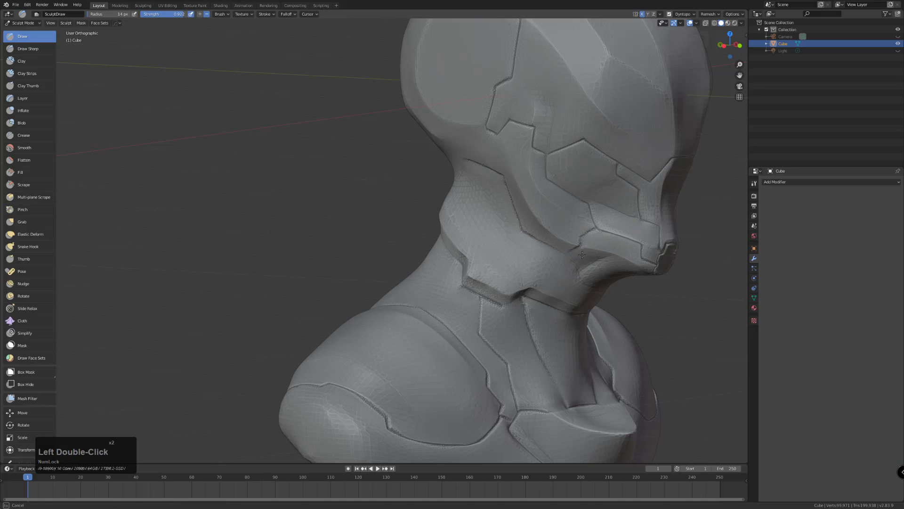
triple_click(592, 262)
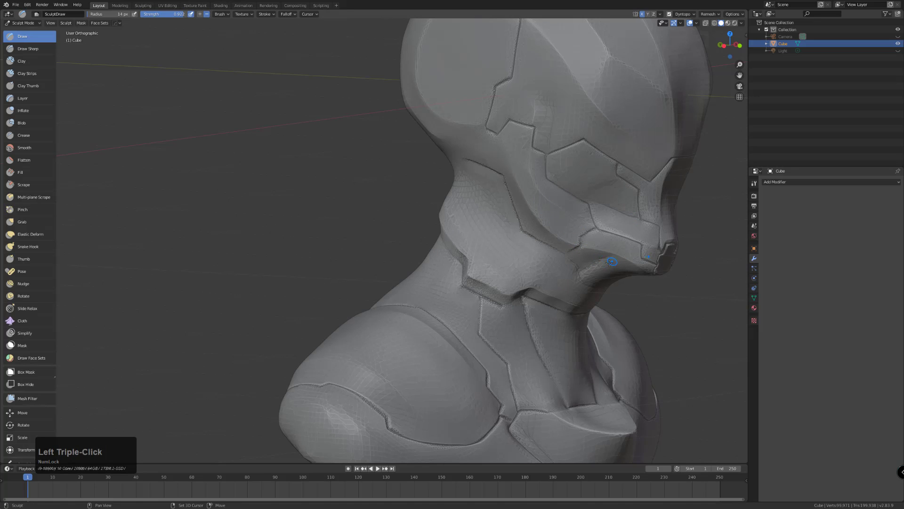
Refine the crease under the chin with the Draw brush and sharpen it with the Pinch brush at a 33 px radius
middle_drag(581, 253, 577, 178)
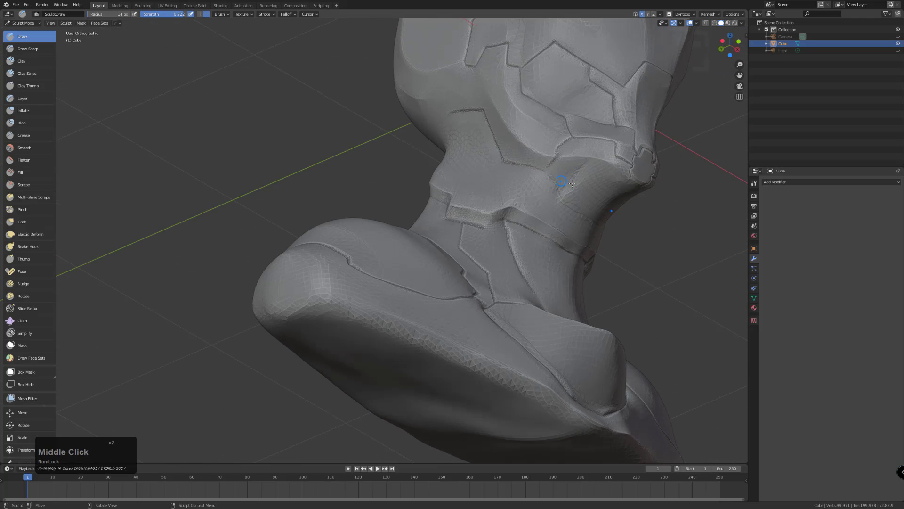
click(627, 186)
drag(608, 181, 583, 168)
click(22, 209)
key(bracketright)
key(bracketright)
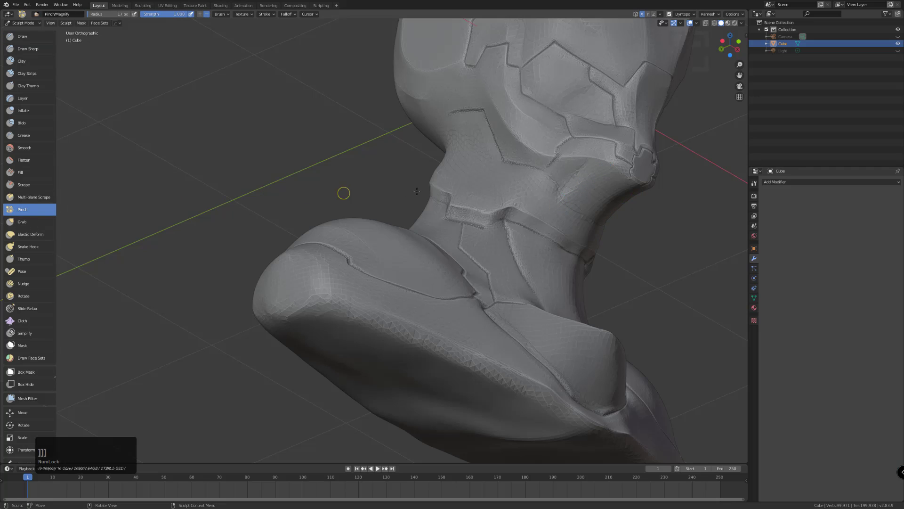
key(bracketright)
mouse_move(592, 173)
mouse_down()
mouse_move(581, 161)
mouse_move(592, 177)
mouse_move(561, 195)
mouse_move(587, 224)
mouse_move(596, 170)
mouse_move(581, 212)
mouse_up()
click(571, 185)
click(572, 185)
click(595, 173)
double_click(558, 189)
click(560, 193)
click(587, 175)
Extend the neck seam around the nape beneath the helmet with a 23 px Draw brush
mouse_move(581, 212)
middle_down()
mouse_move(567, 262)
mouse_move(403, 322)
mouse_move(428, 317)
mouse_move(371, 365)
mouse_move(414, 377)
mouse_move(385, 349)
middle_up()
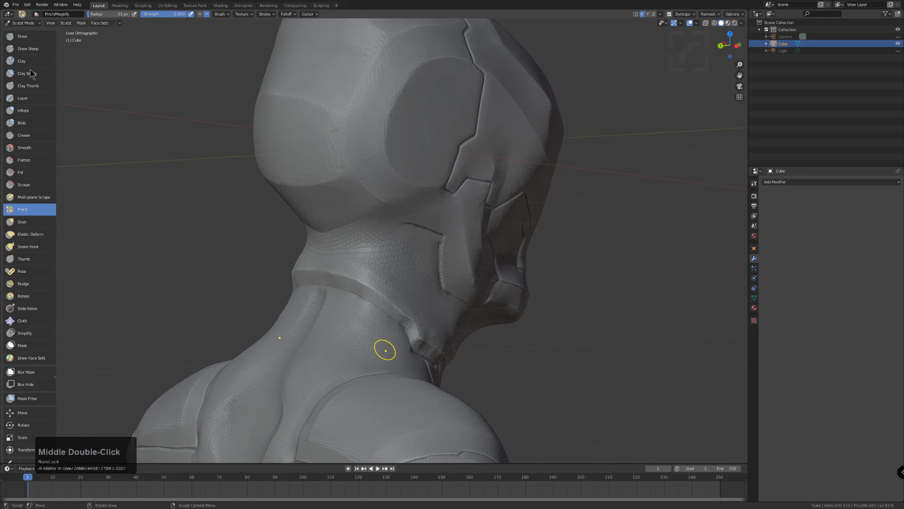
click(22, 37)
middle_drag(66, 74, 396, 217)
key(bracketleft)
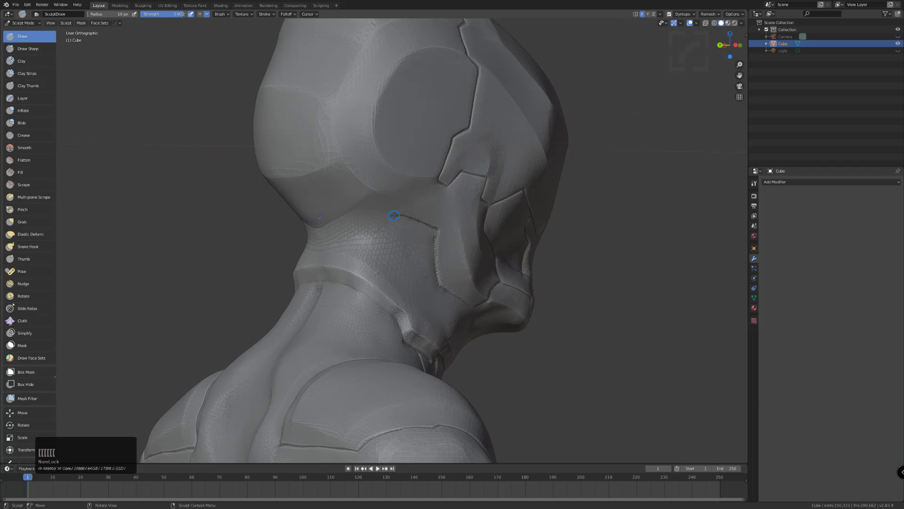
drag(401, 216, 385, 212)
middle_drag(348, 208, 336, 216)
key(bracketright)
key(bracketright)
key(bracketright)
key(bracketright)
key(ctrl+z)
middle_drag(408, 208, 423, 211)
drag(427, 209, 416, 205)
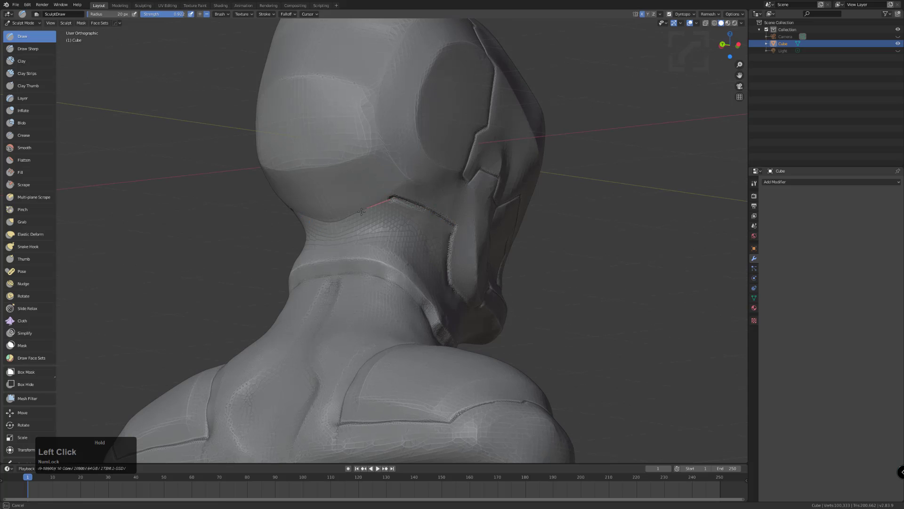
drag(310, 228, 383, 204)
double_click(434, 244)
Pull the sides of the neck inward below the jaw with a large Grab brush, reducing its radius to 182 px
middle_drag(366, 217, 333, 338)
key(KP_1)
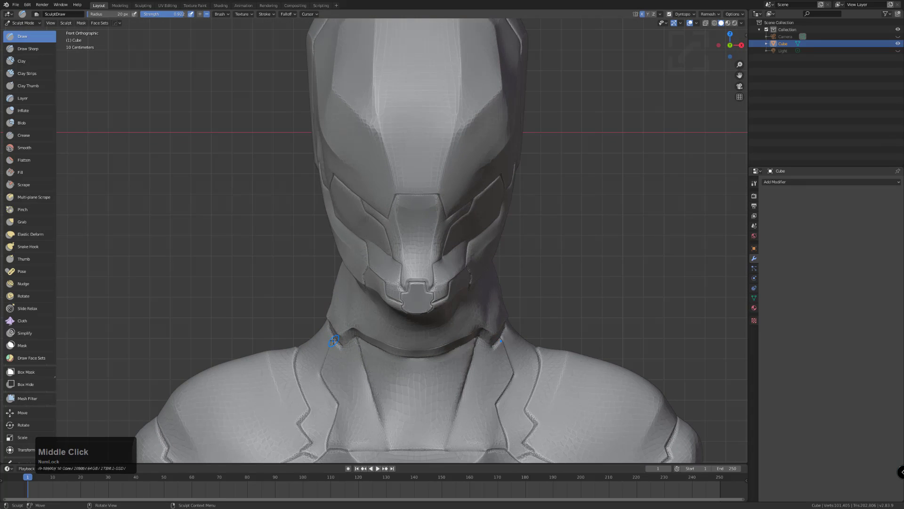
click(22, 221)
key(bracketright)
key(bracketright)
key(bracketright)
key(bracketright)
key(bracketright)
key(bracketright)
key(bracketright)
key(bracketright)
key(bracketright)
key(bracketright)
key(bracketright)
key(bracketright)
key(bracketright)
key(bracketright)
key(bracketright)
key(bracketright)
mouse_move(338, 289)
mouse_down()
mouse_move(374, 314)
mouse_move(363, 323)
mouse_up()
key(bracketleft)
key(bracketleft)
mouse_move(363, 324)
middle_down()
mouse_move(391, 317)
mouse_move(347, 292)
middle_up()
key(bracketleft)
key(bracketleft)
key(bracketleft)
mouse_move(354, 273)
mouse_down()
mouse_move(378, 309)
mouse_move(387, 307)
mouse_up()
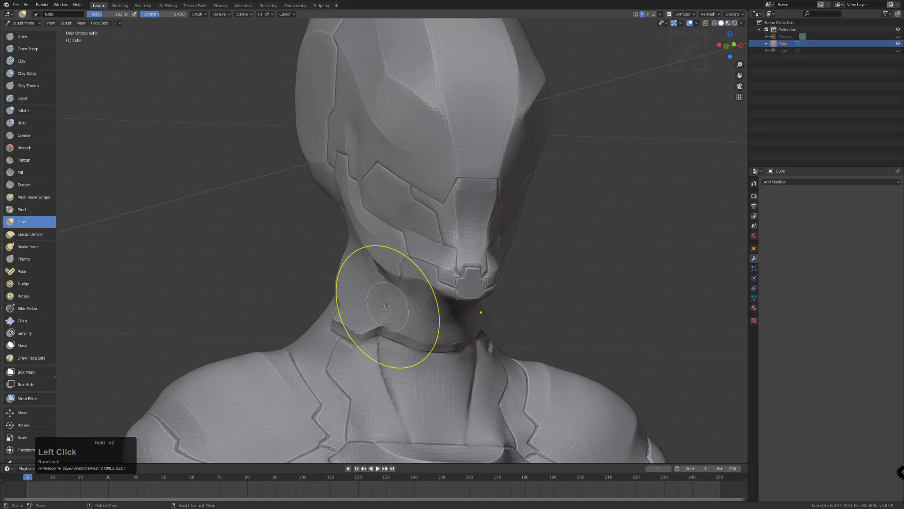
Reposition the collar's outer corners and front edge with the Grab brush, refining at a 94 px radius
middle_drag(387, 306, 365, 299)
key(KP_1)
drag(355, 344, 369, 305)
key(bracketleft)
middle_drag(368, 305, 393, 307)
key(bracketleft)
key(bracketleft)
drag(380, 371, 374, 357)
key(KP_1)
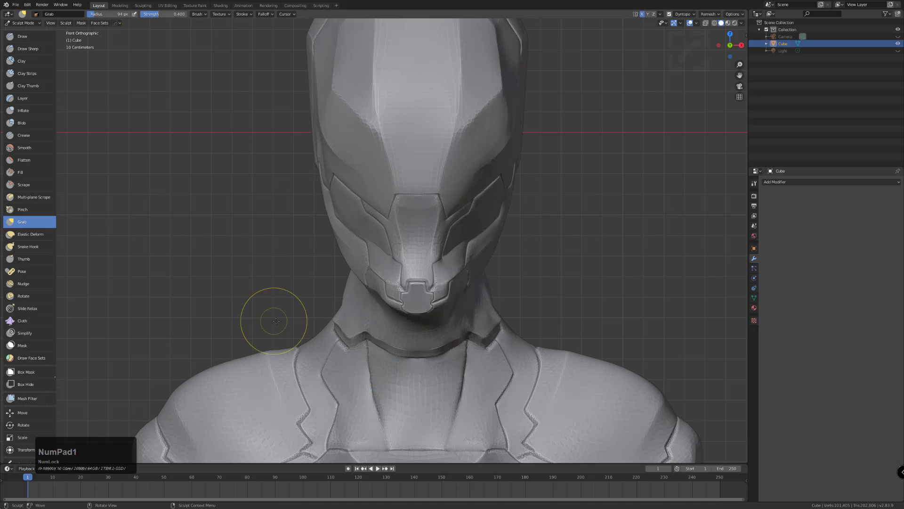
Reshape the upper back of the helmet with an enlarged Grab brush
scroll(274, 322, down, 1)
scroll(275, 321, down, 2)
mouse_move(276, 323)
middle_down()
mouse_move(345, 351)
mouse_move(324, 363)
mouse_move(292, 336)
mouse_move(303, 340)
middle_up()
key(bracketright)
key(bracketright)
key(bracketright)
key(bracketright)
key(bracketright)
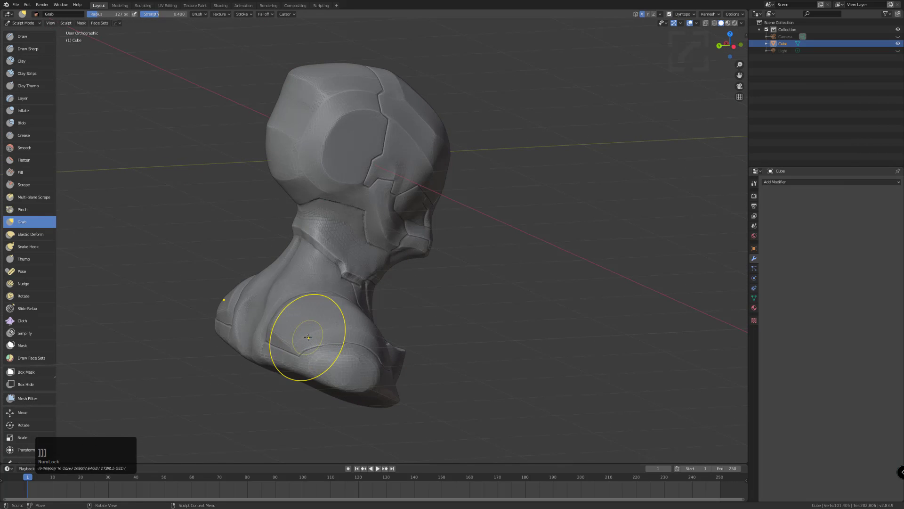
key(bracketright)
key(bracketright)
key(bracketright)
key(bracketright)
drag(287, 153, 278, 121)
drag(291, 119, 287, 117)
Adjust the helmet's side around the round ear panel and the temple seam with the Grab brush, ending at 110 px
middle_drag(299, 162, 284, 157)
key(bracketleft)
key(bracketleft)
drag(298, 184, 319, 168)
drag(332, 141, 322, 122)
key(bracketleft)
key(bracketleft)
key(bracketleft)
key(bracketleft)
drag(362, 154, 368, 180)
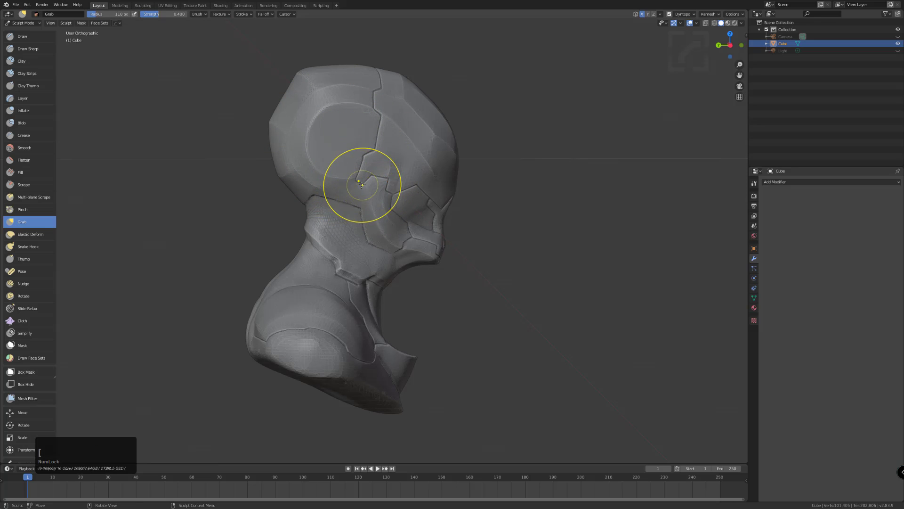
Refine the profile of the helmet's forehead and brow with the Grab brush at a 147 px radius
middle_drag(367, 188, 396, 155)
key(f)
click(440, 110)
middle_drag(446, 109, 440, 117)
click(448, 111)
key(bracketleft)
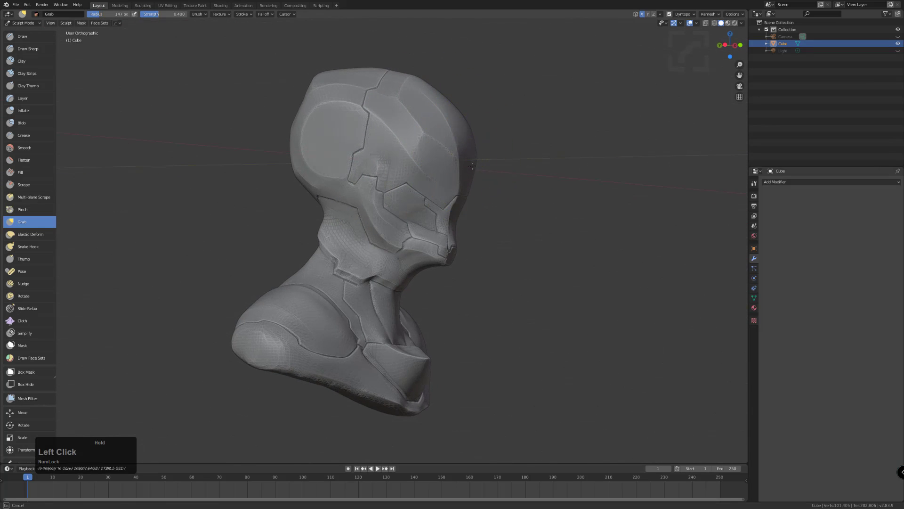
mouse_move(464, 175)
middle_down()
mouse_move(443, 169)
mouse_move(454, 161)
mouse_move(469, 172)
mouse_move(374, 175)
middle_up()
click(470, 168)
click(468, 169)
middle_click(467, 168)
Nudge the helmet's sides beside the eye area with the Grab brush, reducing its radius to 118 px
click(382, 177)
drag(354, 175, 350, 174)
mouse_move(357, 181)
middle_down()
mouse_move(363, 212)
mouse_move(382, 201)
middle_up()
key(bracketleft)
click(375, 211)
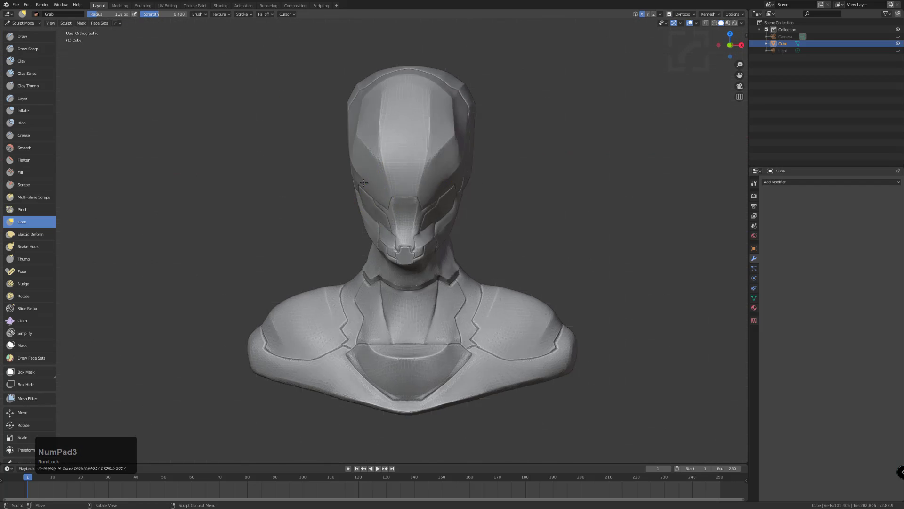
Lasso-mask the helmet's faceplate from the side along the eye and cheek seams, and invert the mask
key(KP_3)
key(KP_9)
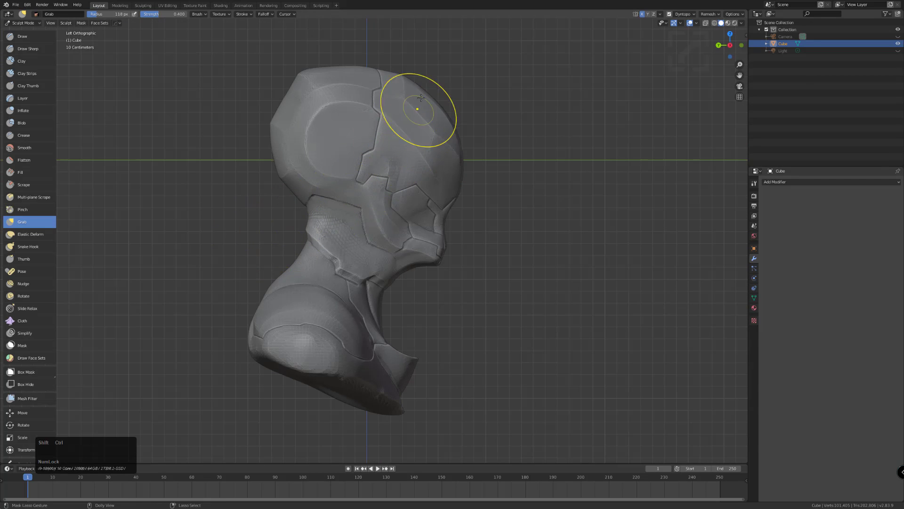
mouse_move(424, 72)
mouse_down()
mouse_move(399, 105)
mouse_move(399, 141)
mouse_up()
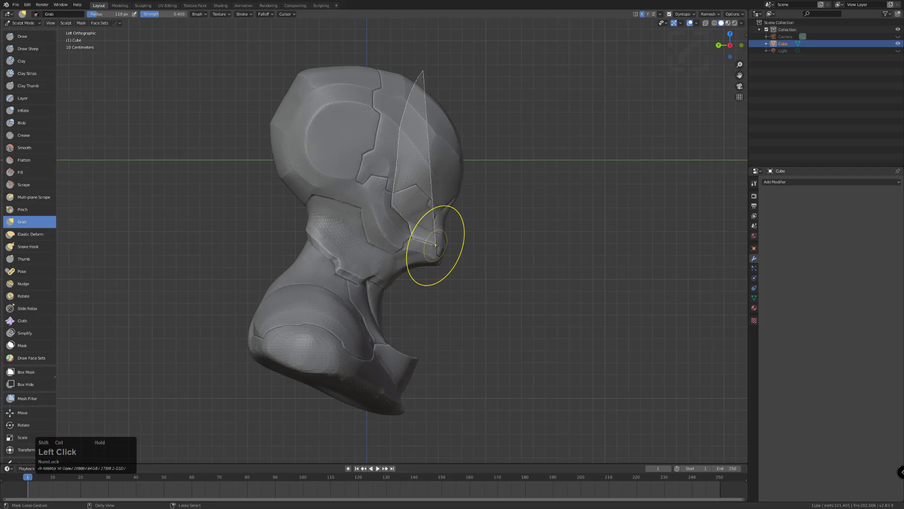
mouse_move(439, 256)
ctrl+shift+mouse_down()
mouse_move(461, 220)
mouse_move(489, 117)
ctrl+shift+mouse_up()
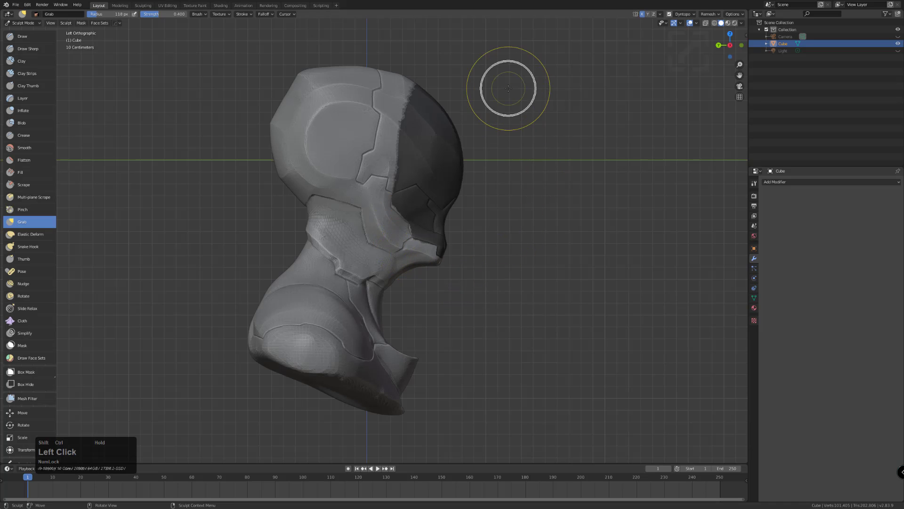
double_click(404, 161)
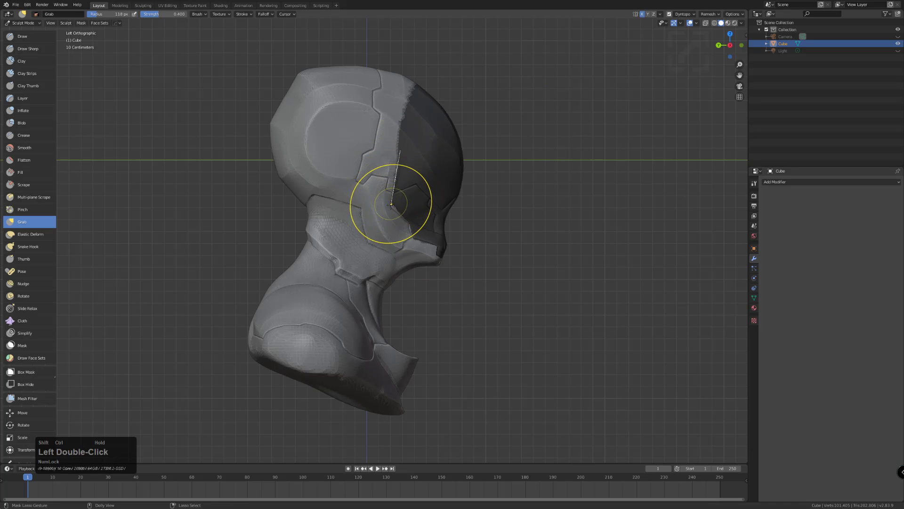
mouse_move(407, 224)
ctrl+shift+mouse_down()
mouse_move(411, 238)
mouse_move(434, 234)
mouse_move(402, 218)
ctrl+shift+mouse_up()
key(ctrl+i)
mouse_move(531, 303)
middle_down()
mouse_move(492, 315)
mouse_move(430, 303)
mouse_move(437, 312)
mouse_move(384, 343)
middle_up()
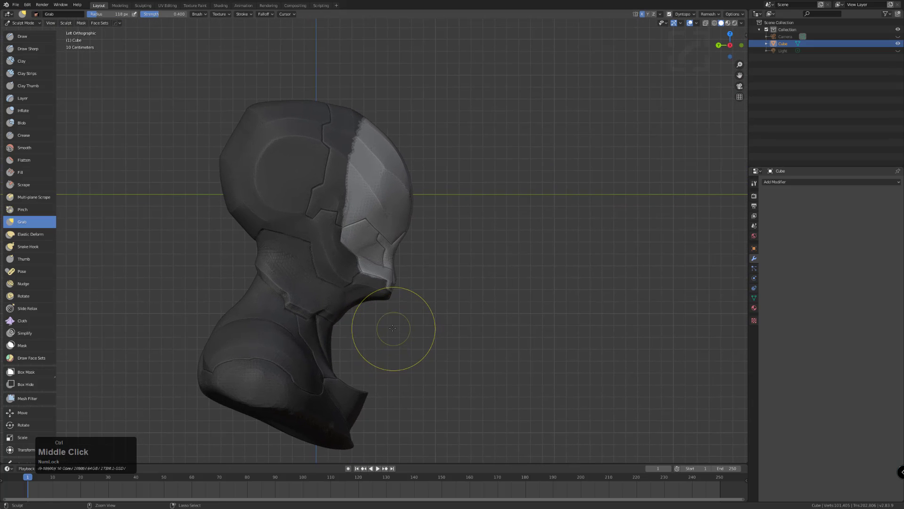
Nudge the unmasked faceplate's lower corner beside the jaw with the Grab brush at a 118 px radius
key(ctrl+equal)
key(ctrl+equal)
key(ctrl+equal)
key(ctrl+equal)
key(ctrl+equal)
mouse_move(336, 322)
mouse_down()
mouse_move(325, 289)
mouse_move(340, 339)
mouse_move(337, 290)
mouse_move(314, 277)
mouse_move(347, 324)
mouse_move(397, 343)
mouse_move(317, 311)
mouse_up()
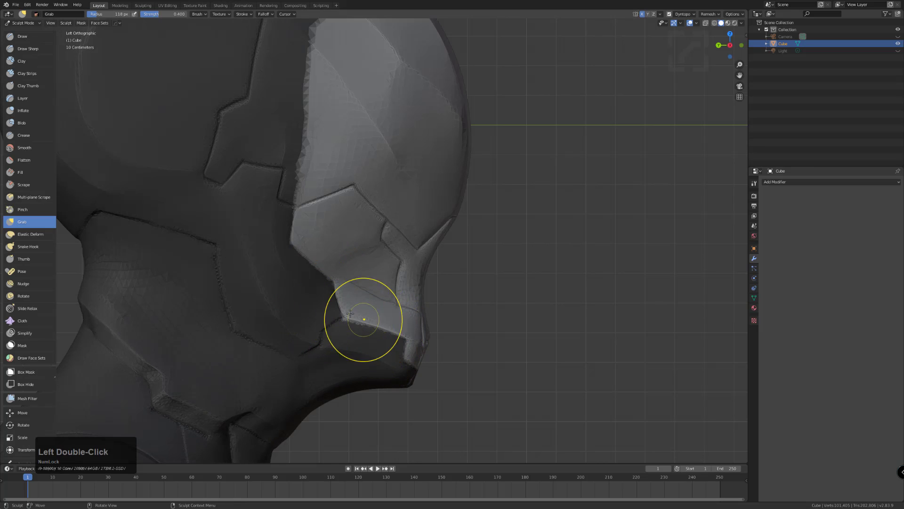
shift+middle_drag(277, 242, 335, 334)
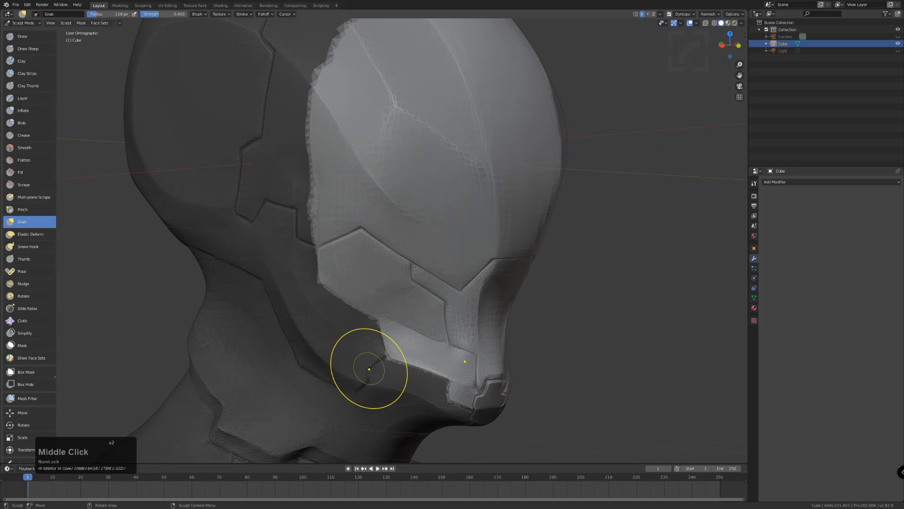
key(KP_1)
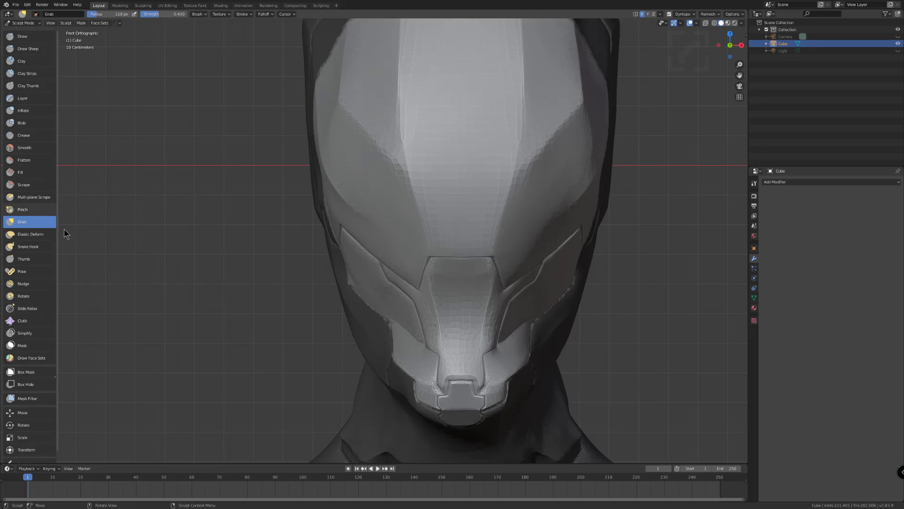
Recess the unmasked faceplate behind the jaw plate around the mouth and chin with an enlarged Grab brush
key(bracketright)
key(bracketright)
key(bracketright)
middle_drag(384, 343, 353, 283)
key(bracketright)
key(bracketright)
key(bracketright)
key(bracketright)
mouse_move(354, 282)
mouse_down()
mouse_move(362, 276)
mouse_move(422, 356)
mouse_move(414, 369)
mouse_move(440, 396)
mouse_up()
mouse_move(444, 391)
middle_down()
mouse_move(462, 388)
mouse_move(408, 401)
middle_up()
click(465, 392)
click(451, 386)
key(bracketleft)
drag(418, 390, 415, 392)
middle_drag(416, 392, 458, 375)
drag(457, 375, 459, 381)
middle_drag(458, 380, 427, 363)
Recess the faceplate along the cheek up to the temple with the Grab brush, reducing its radius to 141 px
click(426, 362)
drag(424, 366, 423, 369)
drag(376, 318, 370, 324)
drag(334, 280, 330, 282)
middle_drag(330, 282, 288, 291)
key(bracketleft)
key(bracketleft)
drag(336, 261, 333, 272)
middle_drag(333, 272, 330, 283)
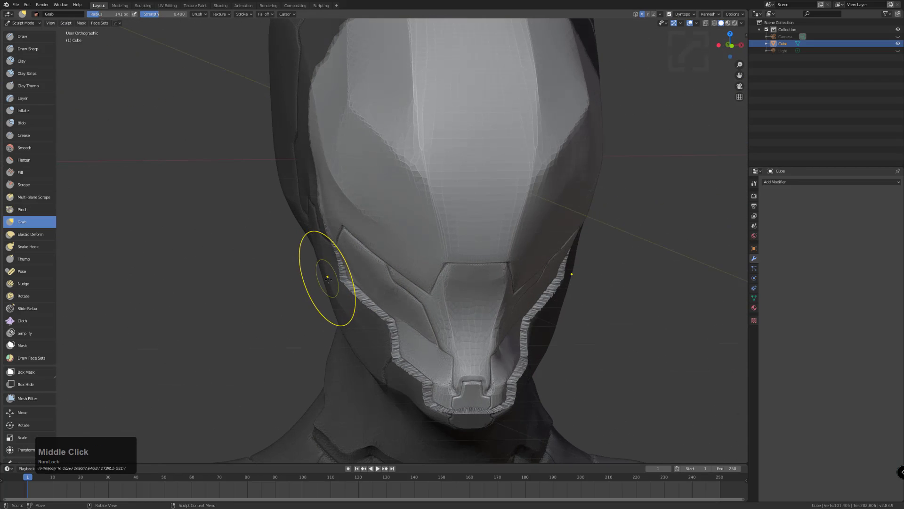
Clear the mask from the bust and shrink the Grab brush for close work on the jaw seam
mouse_move(371, 360)
middle_down()
mouse_move(365, 347)
mouse_move(372, 339)
mouse_move(380, 348)
middle_up()
key(bracketleft)
key(bracketleft)
key(bracketleft)
key(bracketleft)
key(bracketleft)
key(bracketleft)
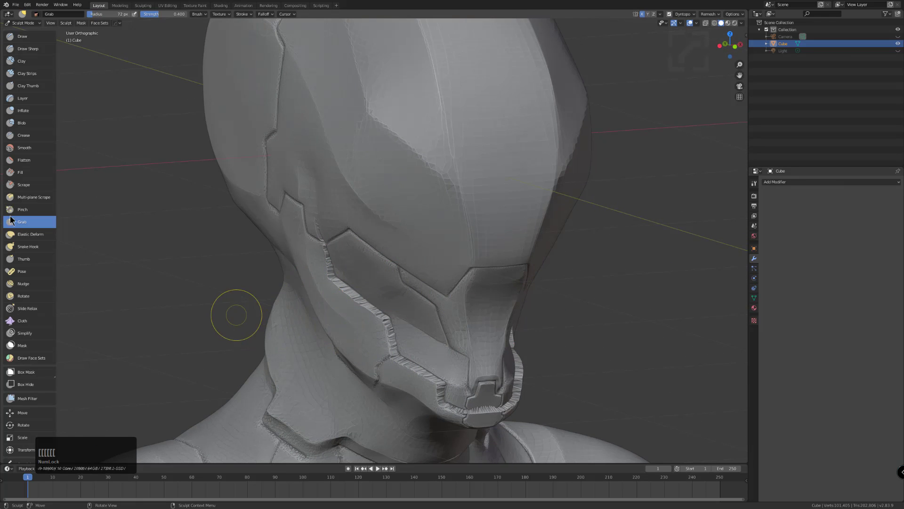
key(bracketleft)
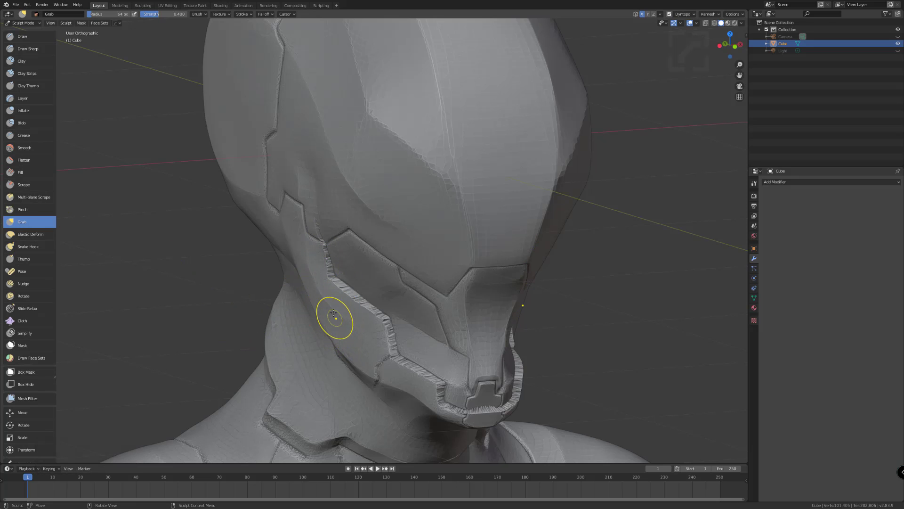
scroll(337, 323, down, 4)
middle_drag(328, 351, 403, 299)
key(bracketleft)
key(bracketleft)
key(bracketleft)
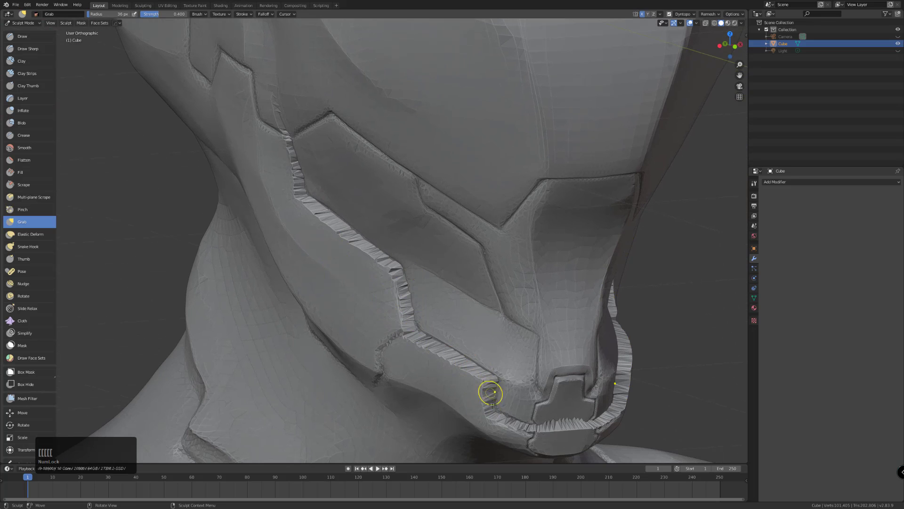
Disable dynamic topology on the bust so that it can be voxel-remeshed
click(710, 15)
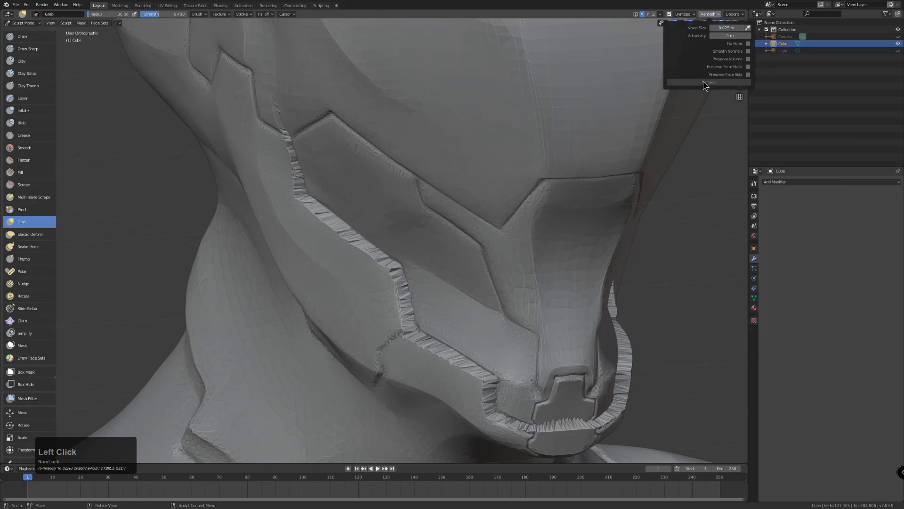
click(670, 14)
click(669, 15)
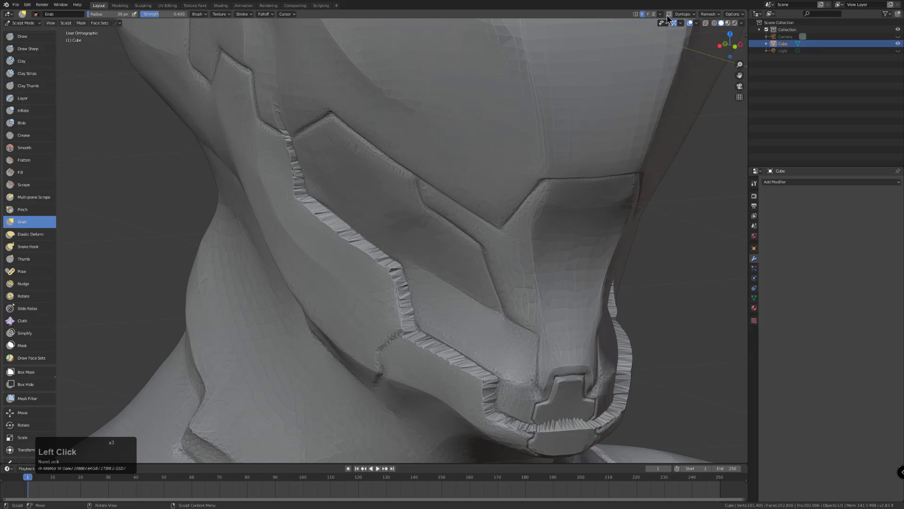
Try voxel-remeshing the bust at a 0.025 m voxel size, and undo the remesh
click(709, 15)
click(703, 87)
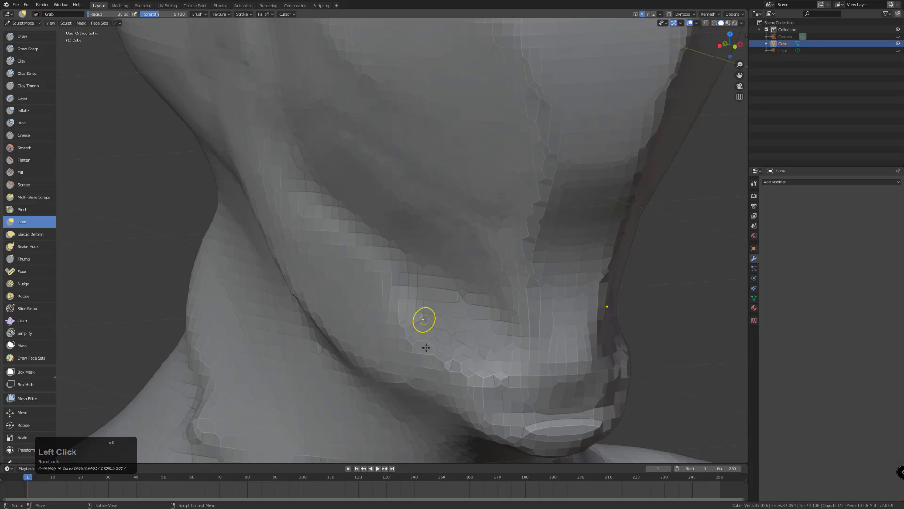
key(ctrl+z)
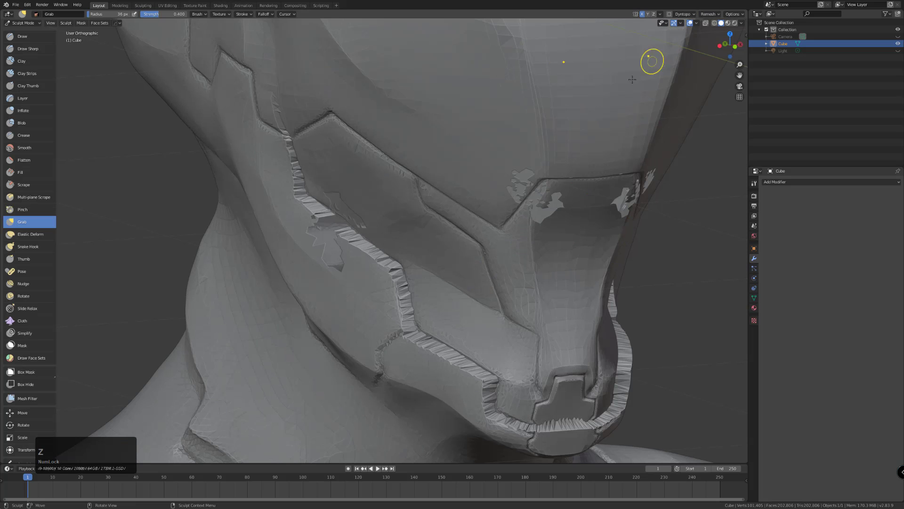
mouse_move(383, 363)
middle_down()
mouse_move(405, 350)
mouse_move(312, 253)
middle_up()
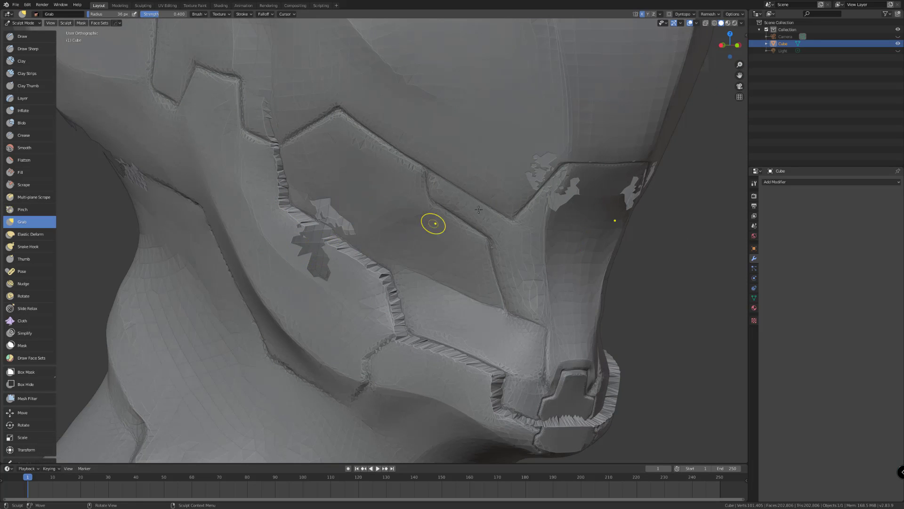
click(708, 14)
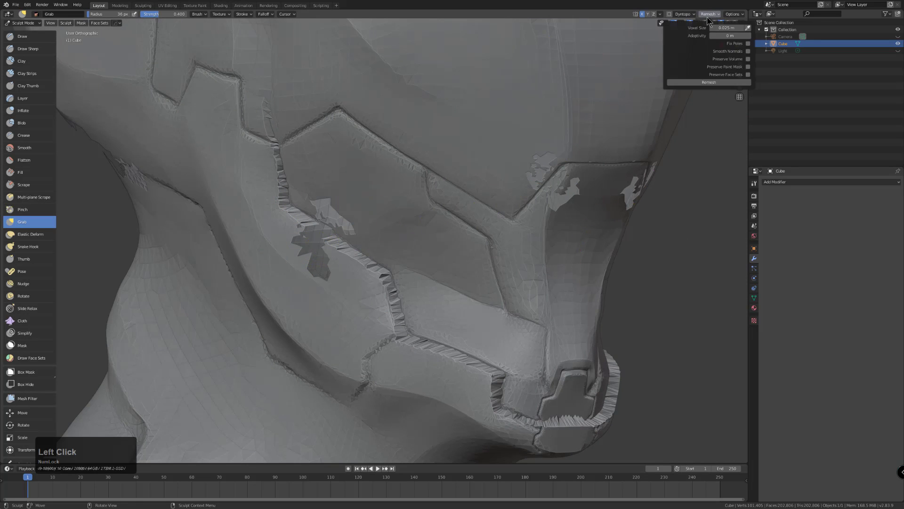
click(709, 82)
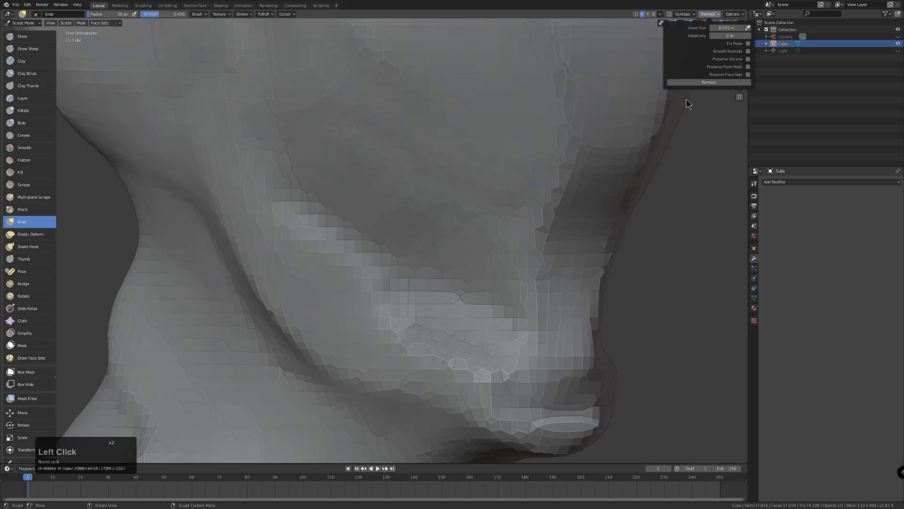
key(ctrl+z)
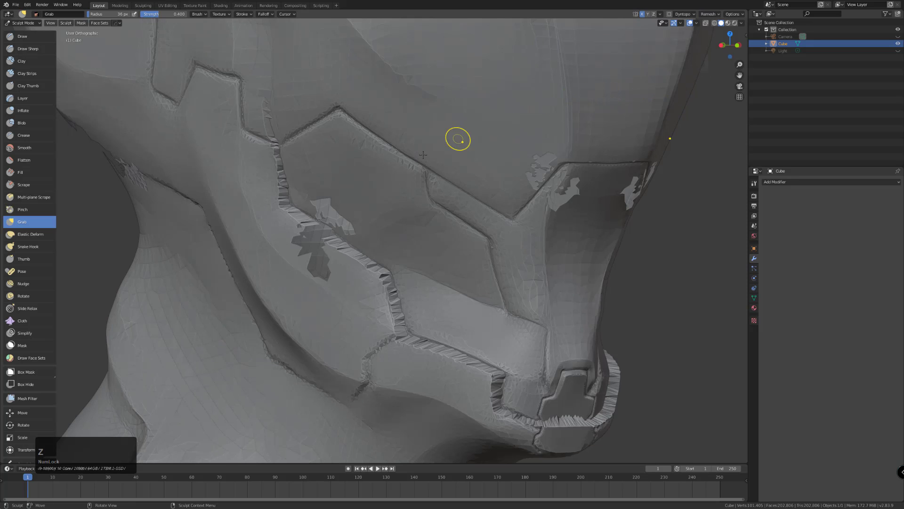
Switch the bust in and out of Edit Mode and toggle dynamic topology to refresh the mesh display
key(Tab)
key(Tab)
mouse_move(333, 291)
middle_down()
mouse_move(355, 305)
mouse_move(343, 286)
middle_up()
key(Tab)
key(Tab)
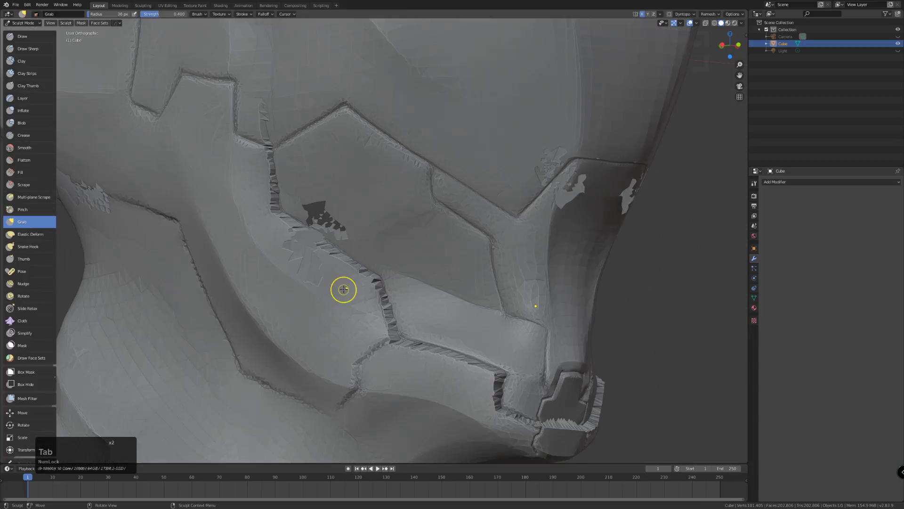
click(670, 14)
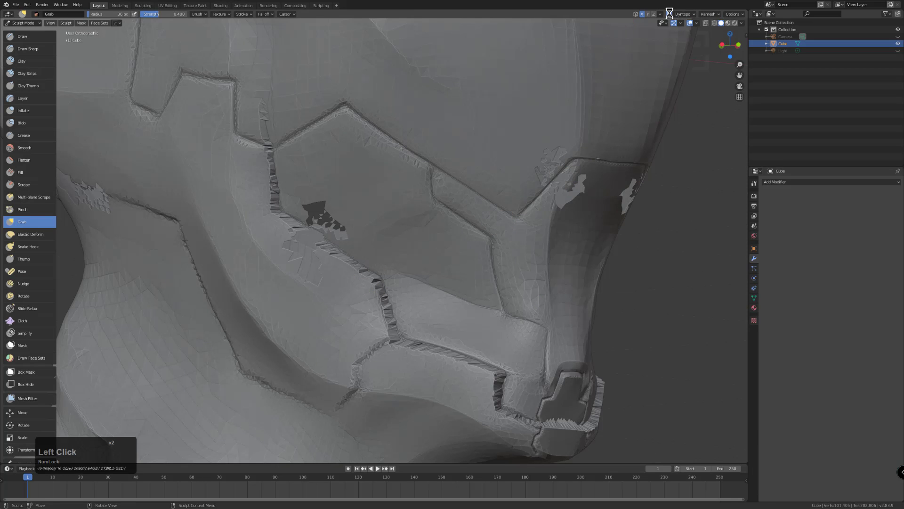
Try voxel-remeshing the bust at 0.0125 m and at 0.00625 m, undoing each remesh
click(712, 15)
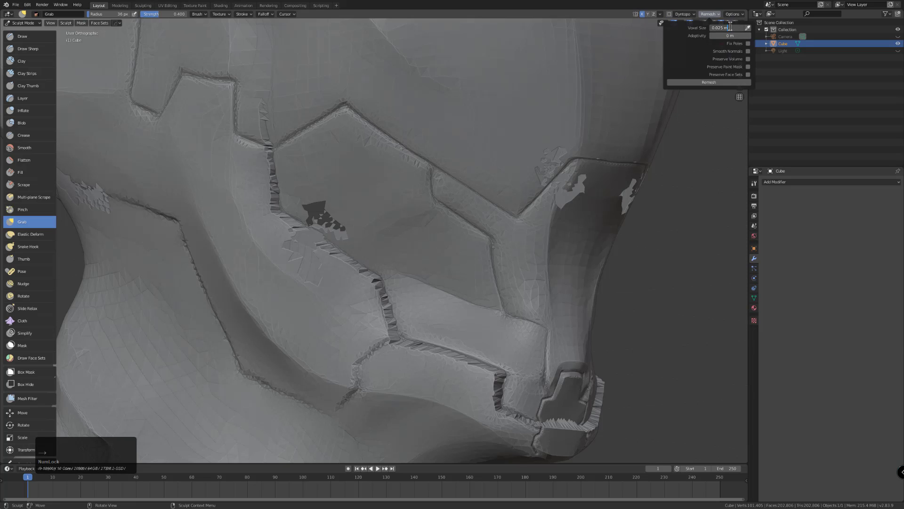
key(KP_Enter)
click(704, 83)
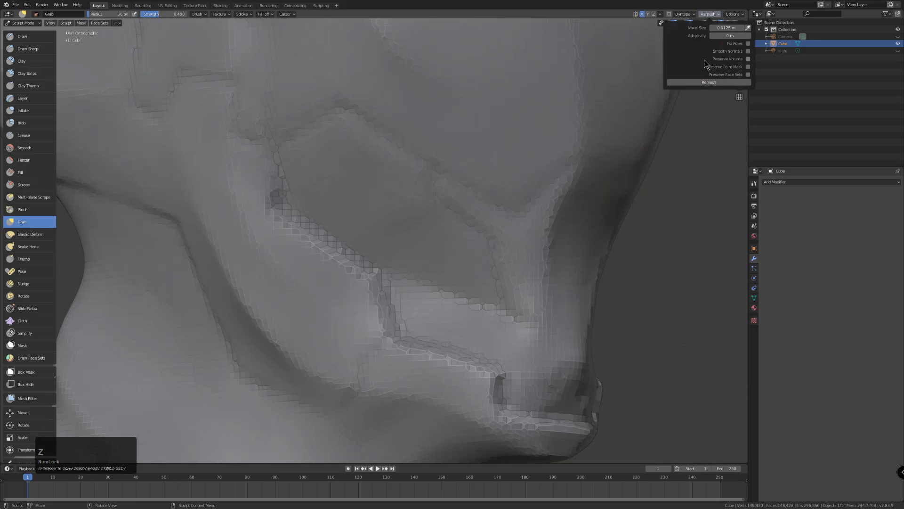
key(ctrl+z)
click(708, 14)
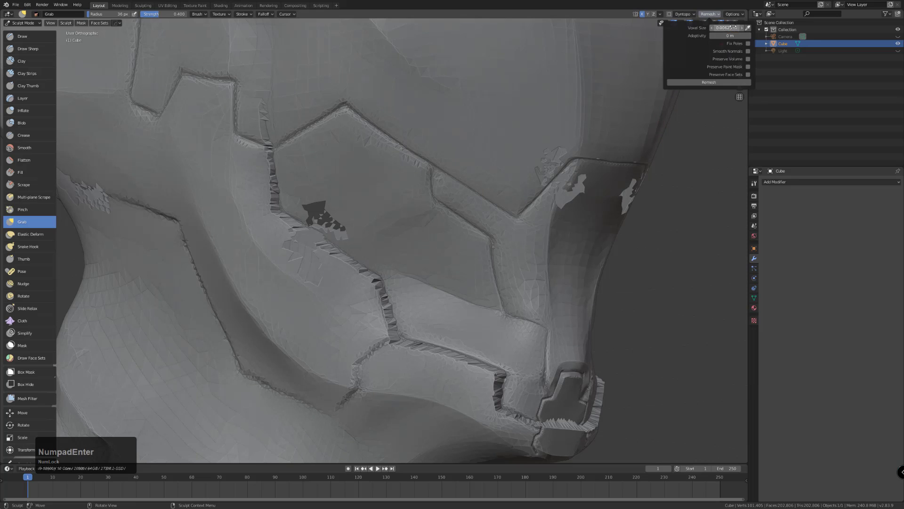
click(703, 83)
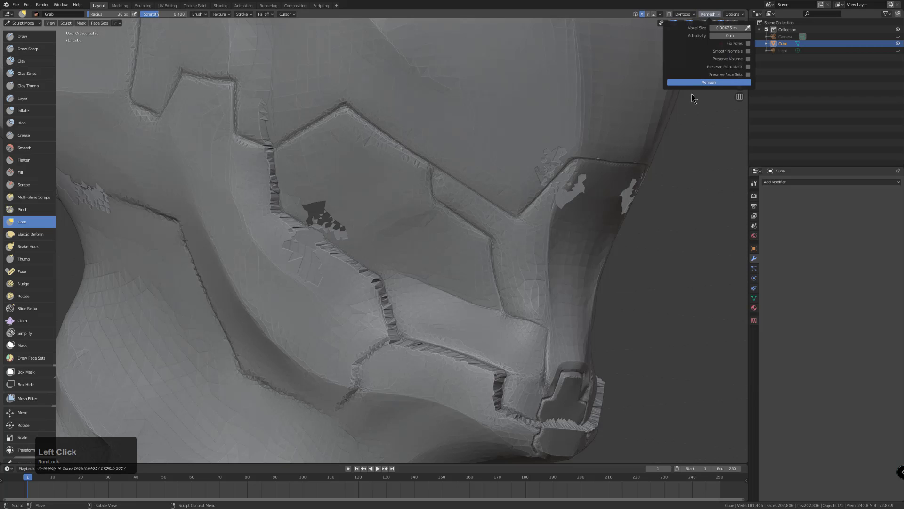
middle_drag(354, 389, 353, 383)
key(ctrl+z)
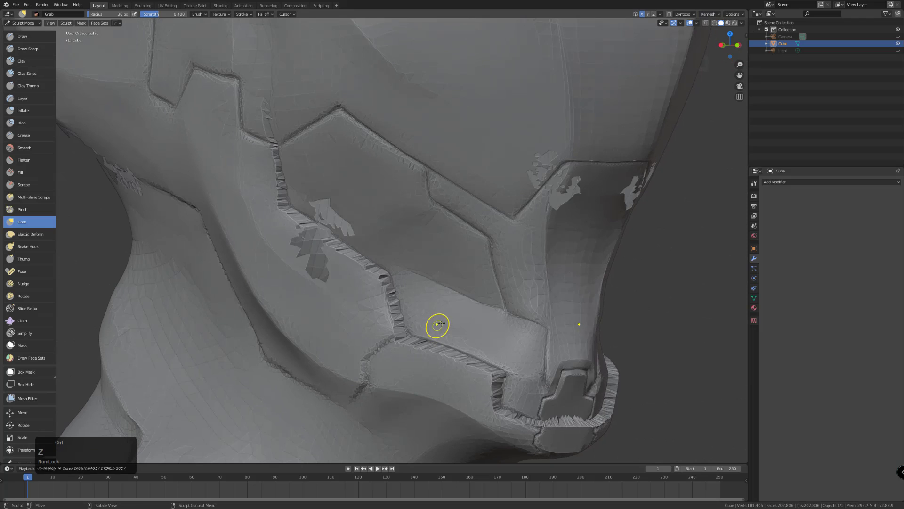
Voxel-remesh the bust with the voxel size set to 0.025 m/2/2/2
click(710, 15)
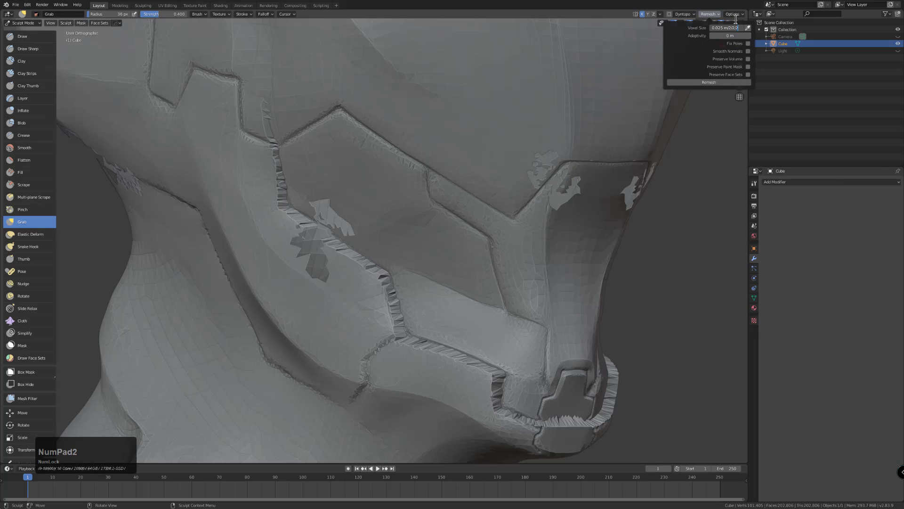
click(704, 82)
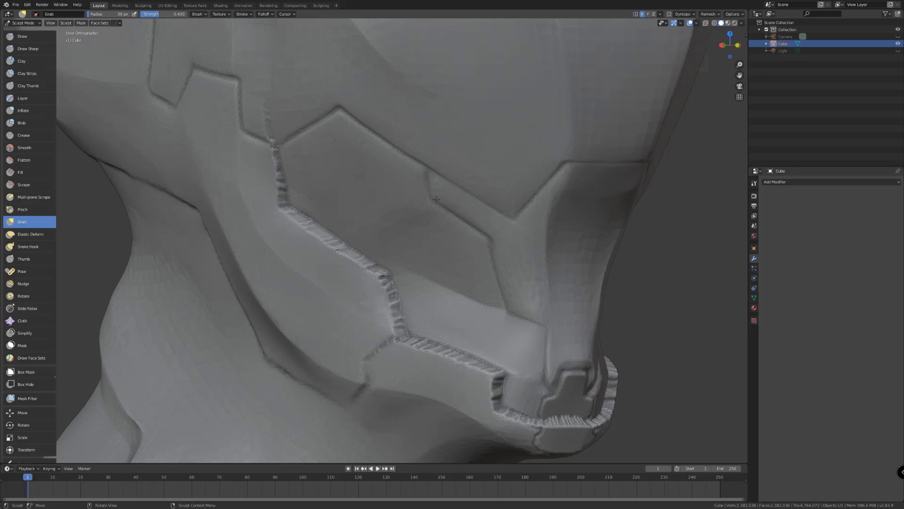
middle_drag(426, 354, 425, 355)
Smooth the jagged wall between faceplate and jaw plate from the temple down to the chin, using a 28 px radius
key(bracketright)
key(bracketleft)
key(ctrl+shift+Menu)
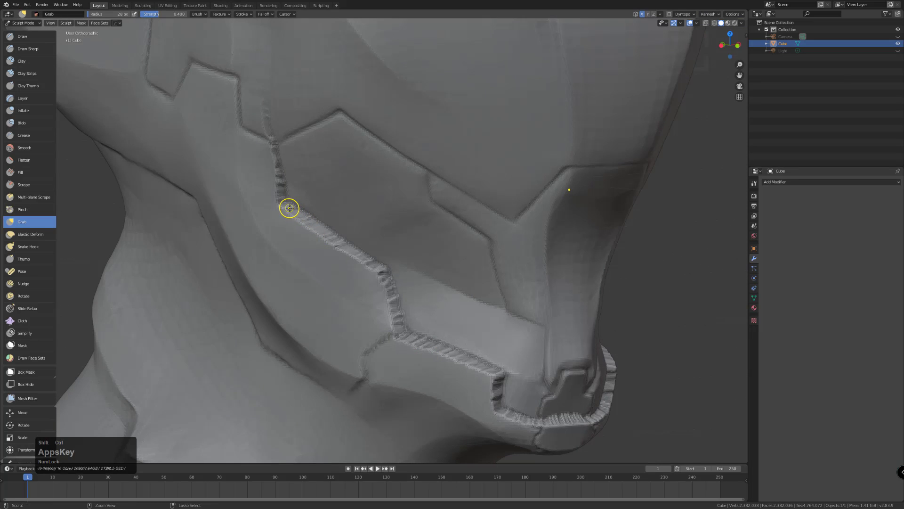
shift+drag(298, 214, 317, 229)
shift+drag(383, 278, 395, 305)
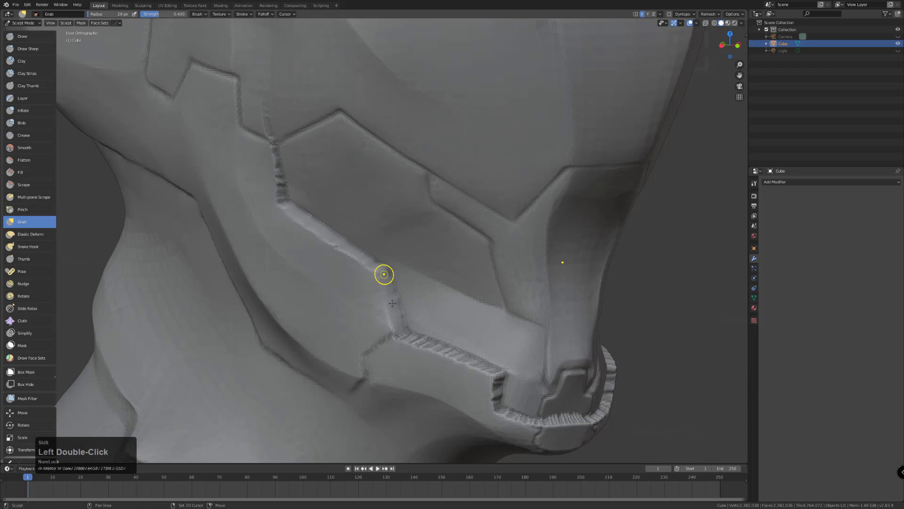
shift+drag(408, 334, 407, 335)
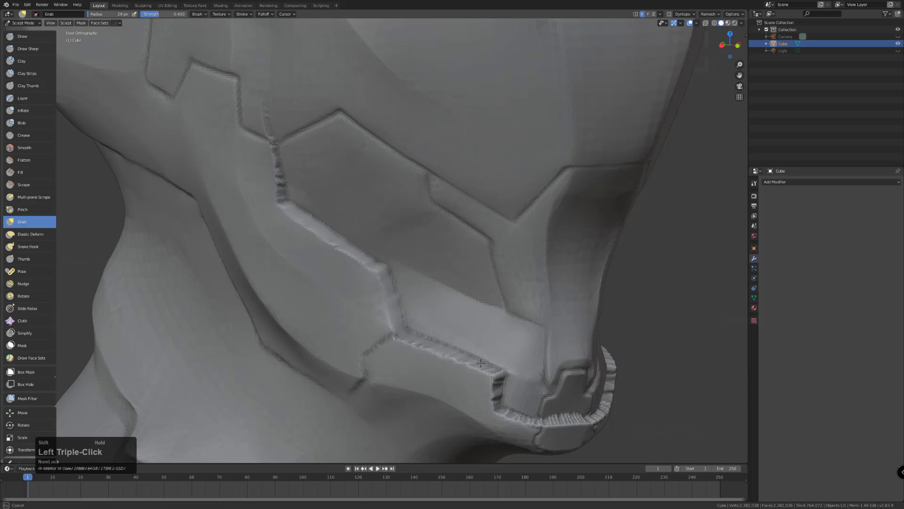
shift+drag(491, 368, 490, 368)
mouse_move(498, 378)
shift+mouse_down()
mouse_move(497, 396)
mouse_move(518, 416)
mouse_move(561, 420)
mouse_move(496, 385)
shift+mouse_up()
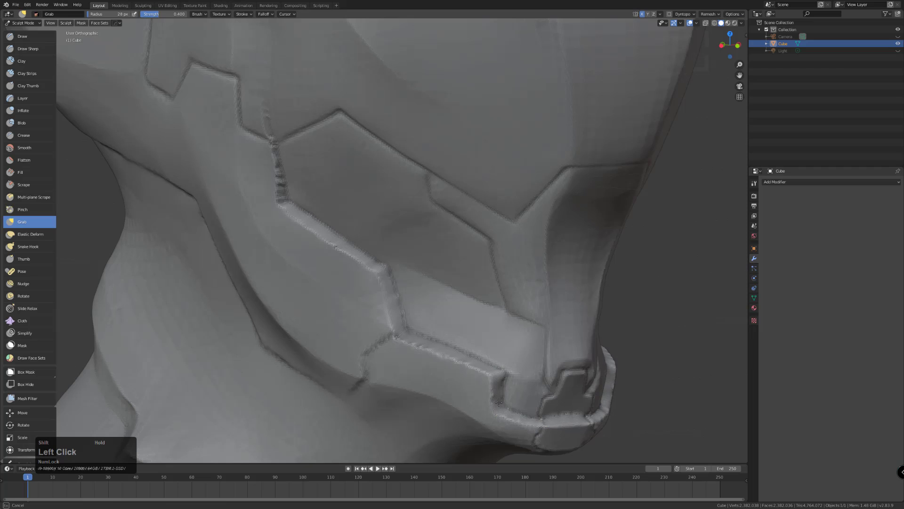
mouse_move(269, 122)
shift+mouse_down()
mouse_move(266, 114)
mouse_move(282, 182)
mouse_move(303, 217)
shift+mouse_up()
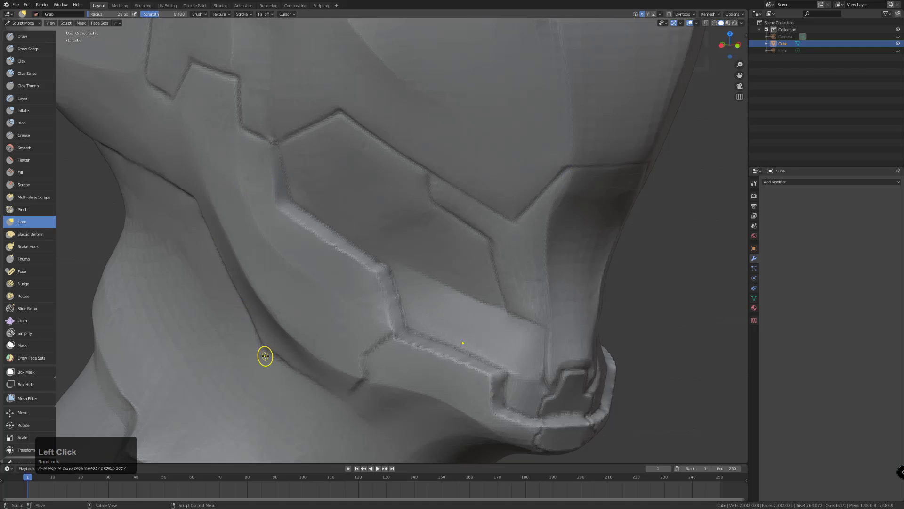
Sharpen the jaw plate's rim along the cheek and temple with the Pinch brush, smoothing uneven spots and enlarging the radius to 41 px
click(23, 210)
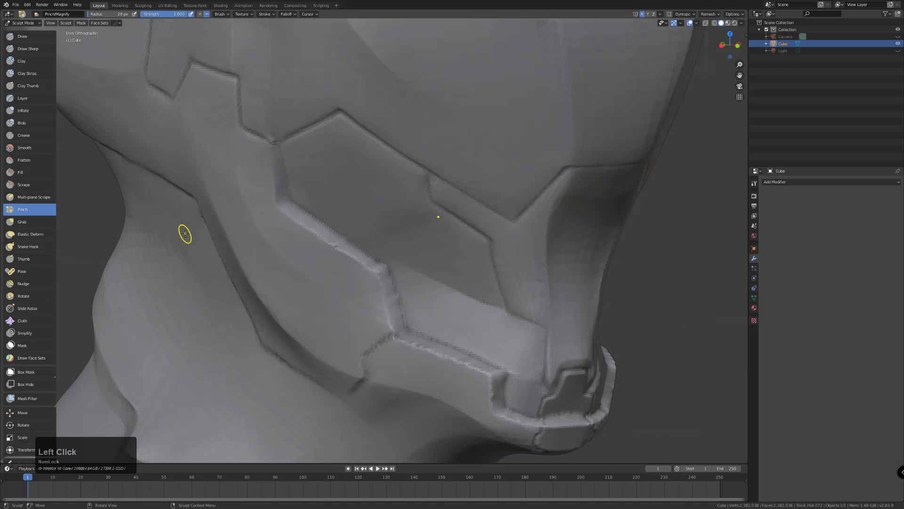
mouse_move(269, 158)
mouse_down()
mouse_move(286, 183)
mouse_move(366, 249)
mouse_up()
key(bracketright)
drag(310, 210, 378, 258)
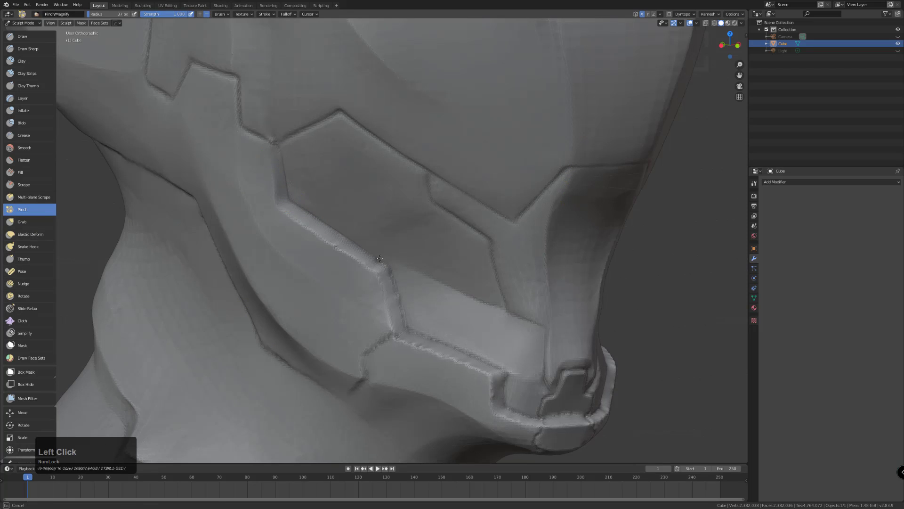
key(])
mouse_move(281, 212)
mouse_down()
mouse_move(370, 272)
mouse_move(318, 236)
mouse_move(335, 243)
mouse_up()
drag(275, 191, 272, 84)
mouse_move(335, 244)
shift+mouse_down()
mouse_move(348, 247)
mouse_move(285, 206)
mouse_move(299, 223)
mouse_move(289, 219)
shift+mouse_up()
mouse_move(379, 277)
mouse_down()
mouse_move(403, 308)
mouse_move(393, 268)
mouse_move(384, 275)
mouse_up()
shift+click(389, 276)
Pinch the jaw plate's lower rim from the cheek corner towards the chin, and smooth its chin end
drag(400, 338, 474, 366)
mouse_move(400, 343)
mouse_down()
mouse_move(469, 350)
mouse_move(410, 332)
mouse_move(470, 357)
mouse_move(399, 338)
mouse_move(485, 373)
mouse_move(515, 402)
mouse_move(506, 400)
mouse_move(549, 415)
mouse_move(507, 403)
mouse_move(495, 364)
mouse_up()
click(519, 413)
shift+double_click(531, 427)
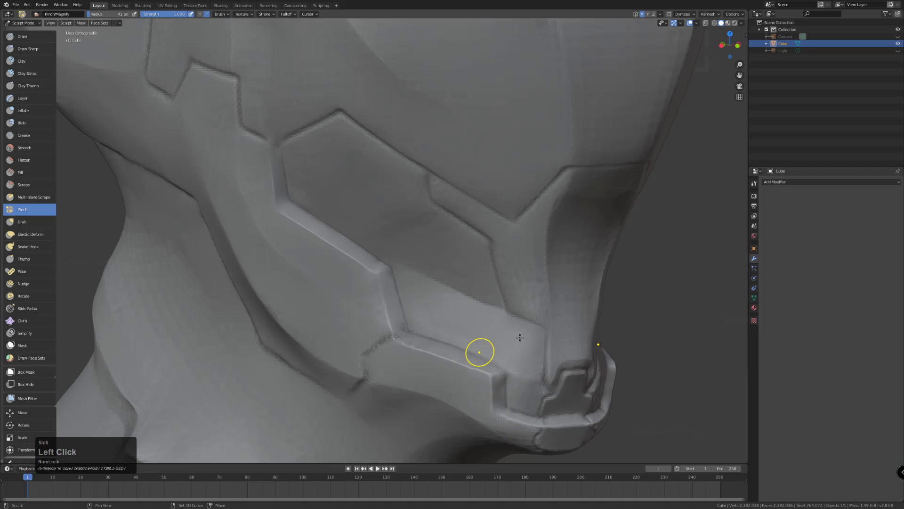
Smooth the side of the nose bridge and tighten the cheek panel and brow seams with the Pinch brush
mouse_move(551, 345)
shift+mouse_down()
mouse_move(569, 251)
mouse_move(584, 227)
mouse_move(593, 233)
mouse_move(541, 228)
mouse_move(567, 209)
shift+mouse_up()
shift+click(563, 205)
shift+click(558, 233)
mouse_move(499, 257)
mouse_down()
mouse_move(507, 314)
mouse_move(472, 232)
mouse_move(490, 240)
mouse_move(476, 225)
mouse_up()
drag(444, 193, 501, 195)
drag(565, 168, 520, 216)
drag(612, 162, 556, 170)
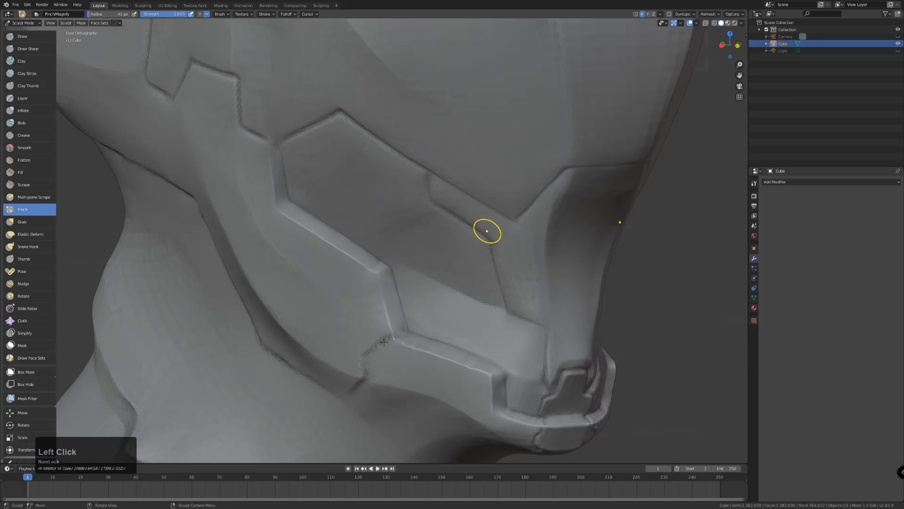
scroll(347, 349, down, 1)
scroll(344, 352, down, 5)
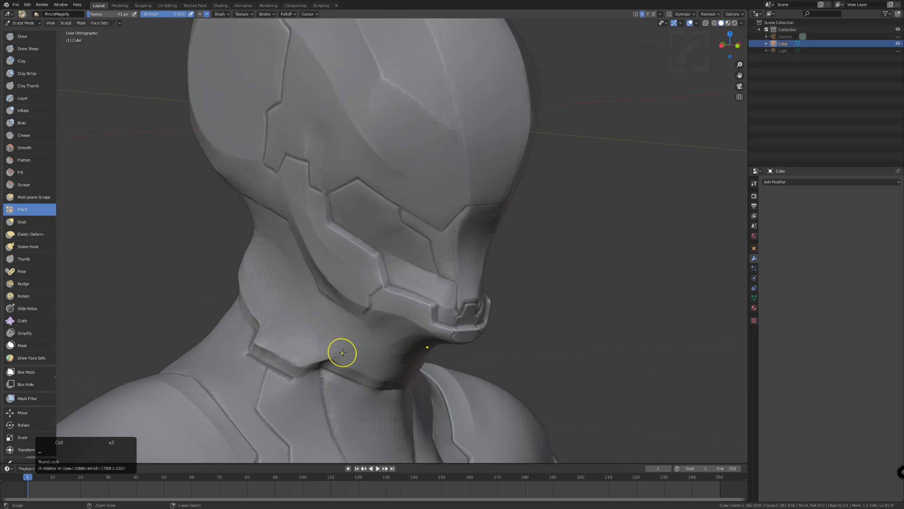
middle_click(337, 354)
mouse_move(337, 353)
middle_down()
mouse_move(312, 356)
mouse_move(327, 388)
mouse_move(347, 347)
middle_up()
mouse_move(397, 319)
mouse_down()
mouse_move(370, 338)
mouse_move(337, 326)
mouse_up()
mouse_move(337, 327)
middle_down()
mouse_move(296, 309)
mouse_move(342, 347)
mouse_move(345, 335)
middle_up()
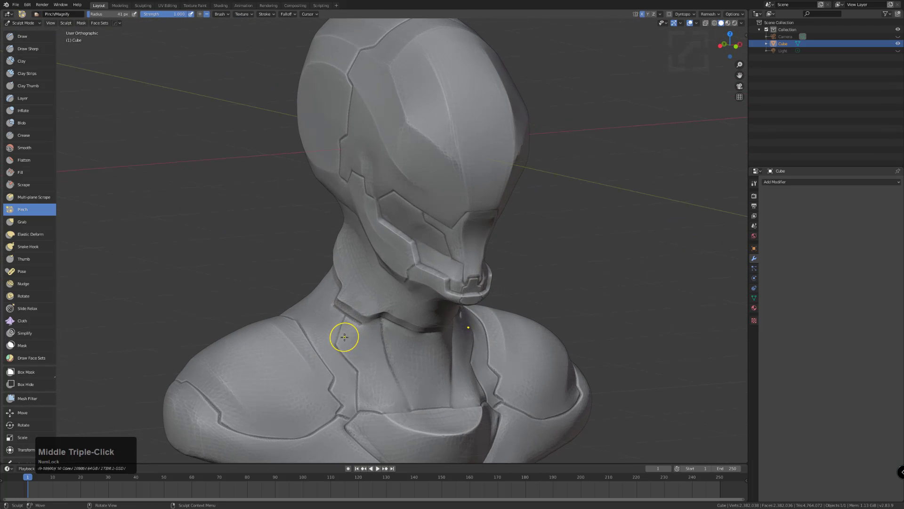
Decimate the sculpted bust mesh three times in succession at the 0.25 decimation ratio
scroll(327, 358, down, 3)
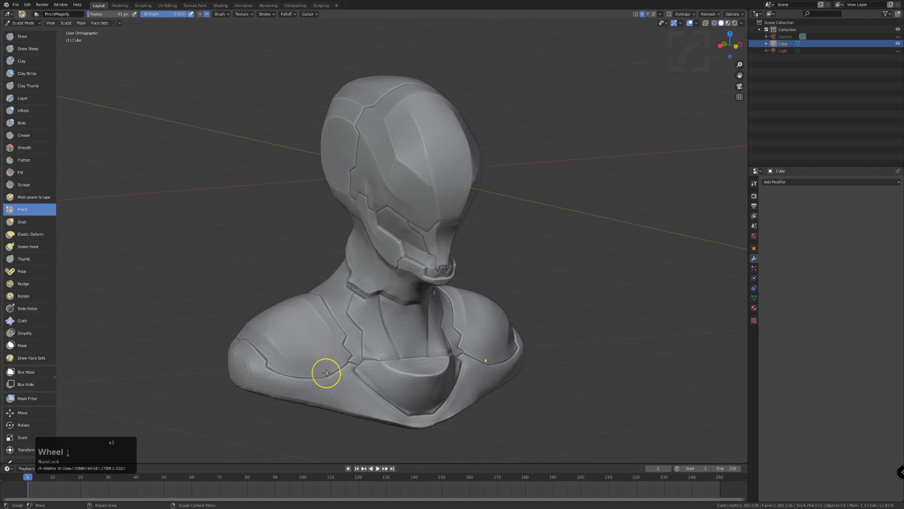
key(q)
click(300, 370)
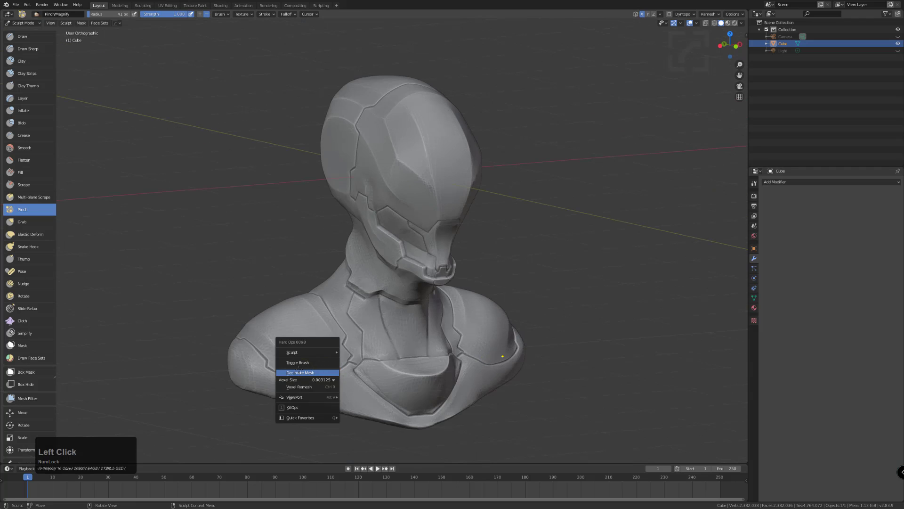
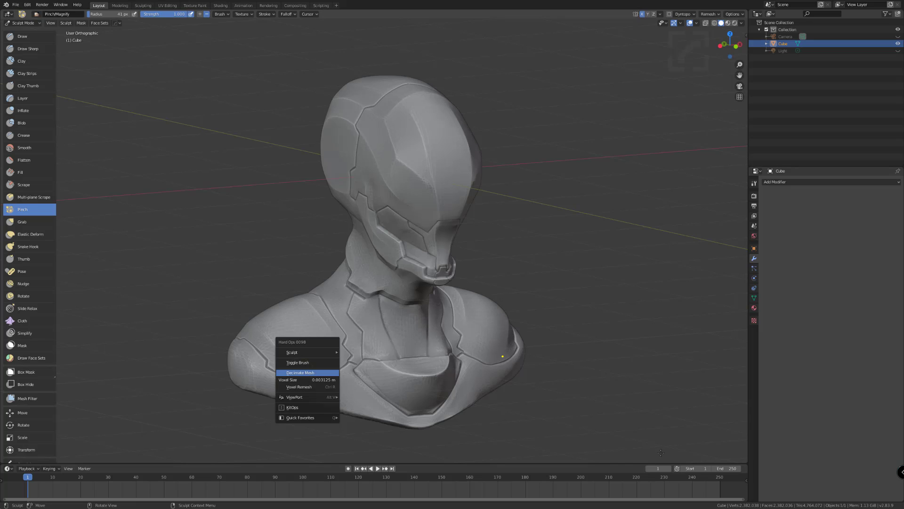
click(661, 452)
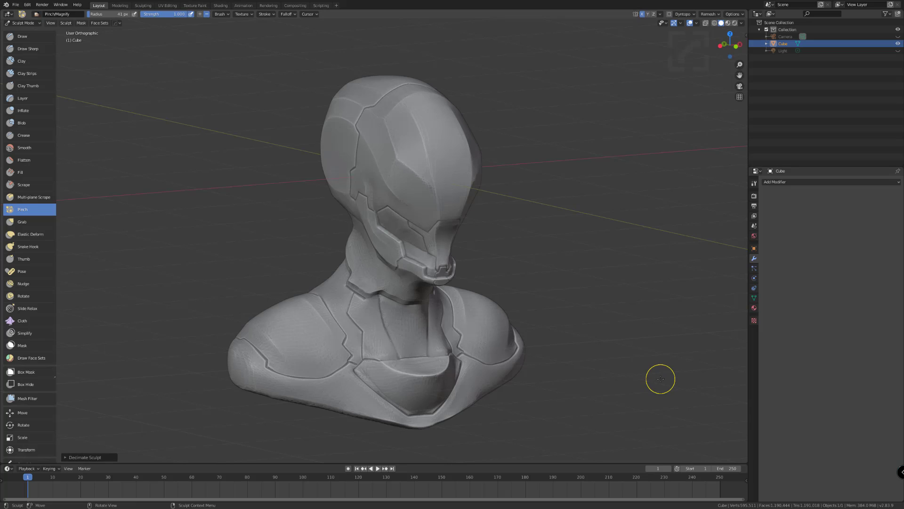
key(q)
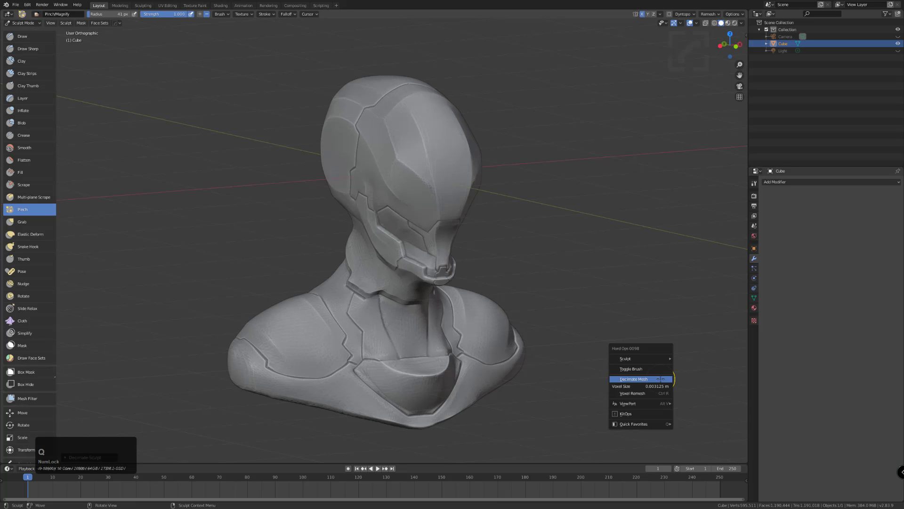
click(661, 379)
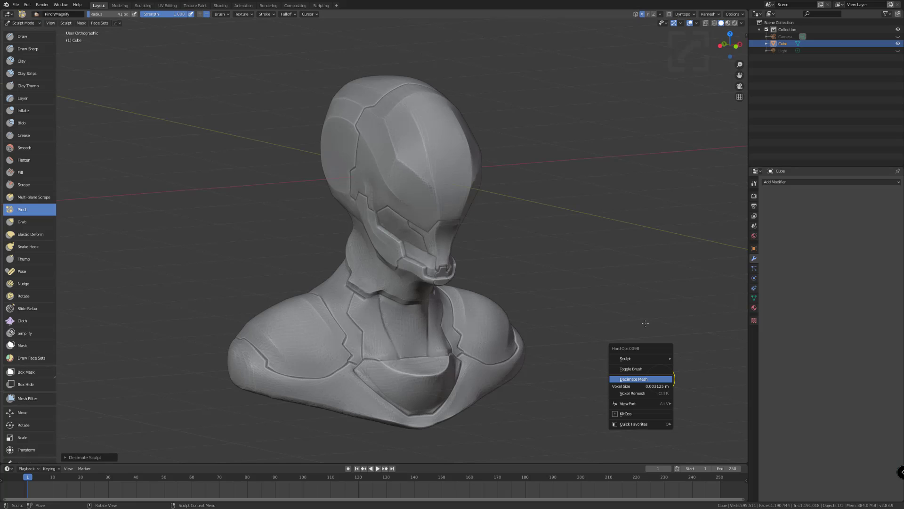
key(Return)
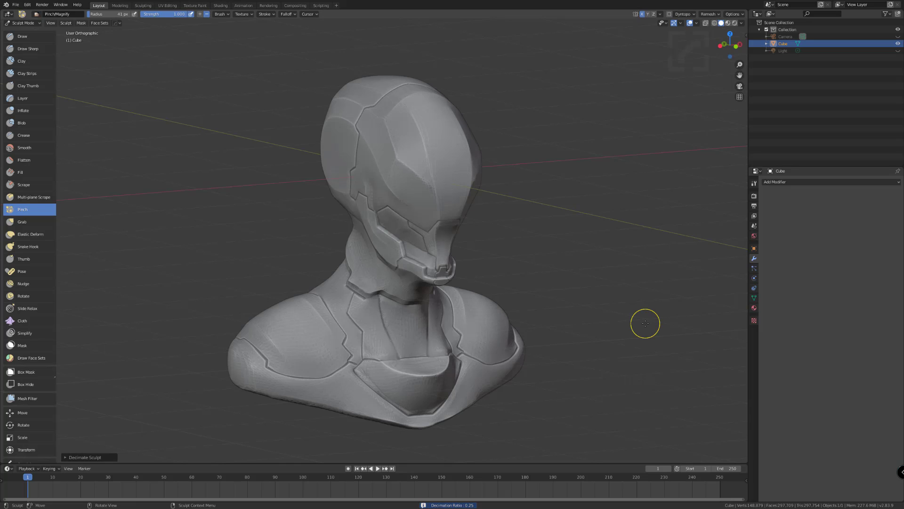
key(q)
click(645, 323)
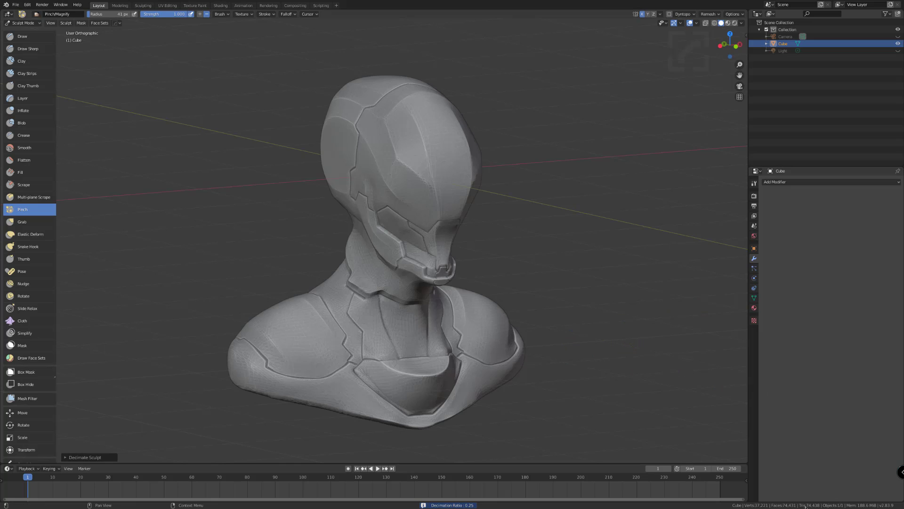
Try a fourth decimation of the bust mesh at ratio 0.25, and undo it
key(q)
click(573, 245)
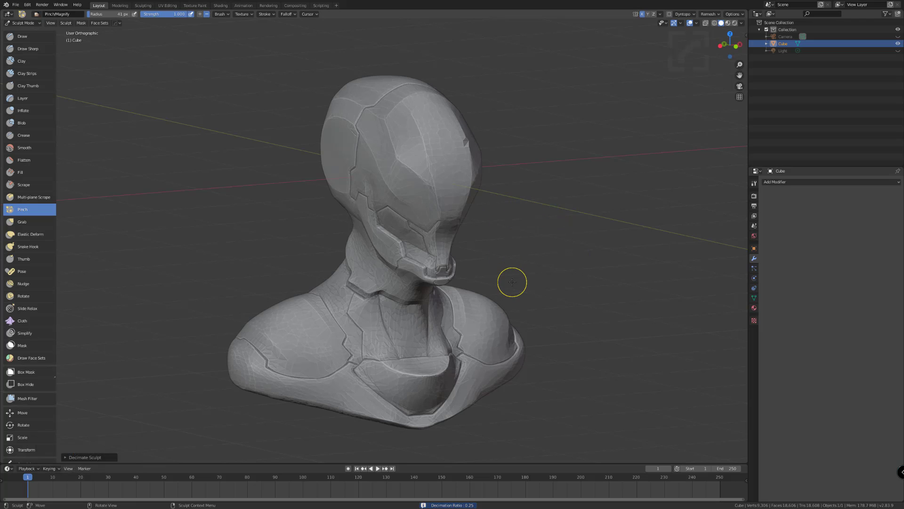
key(ctrl+z)
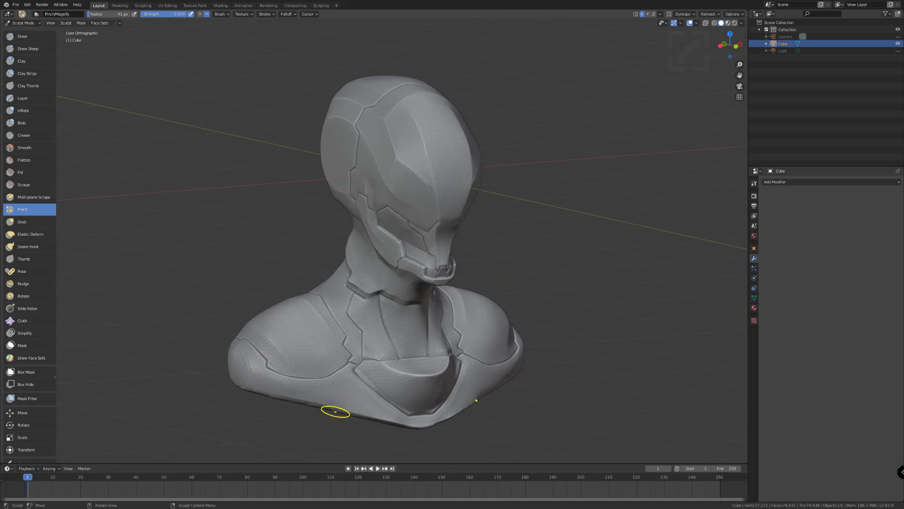
Pull the helmet's forehead and upper brow curve forward in side view, using the Grab brush at about 281 px radius
middle_drag(327, 389, 303, 384)
key(KP_1)
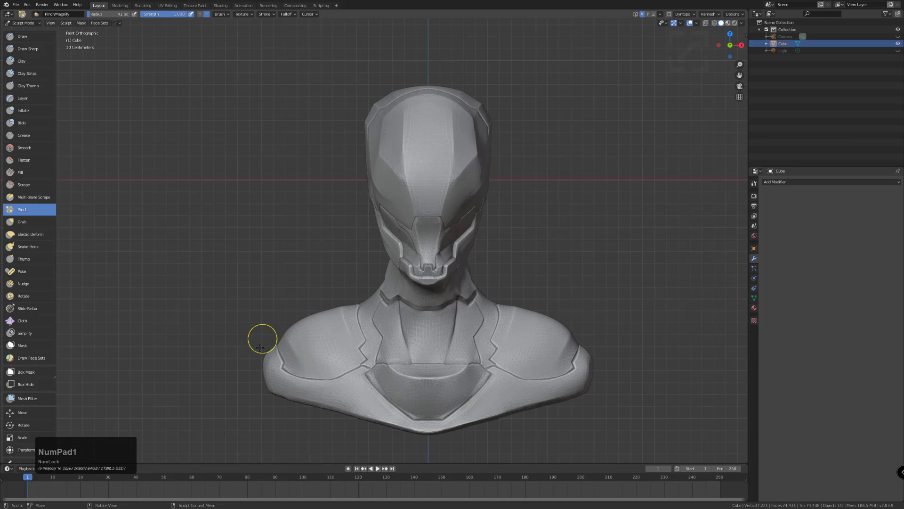
key(KP_3)
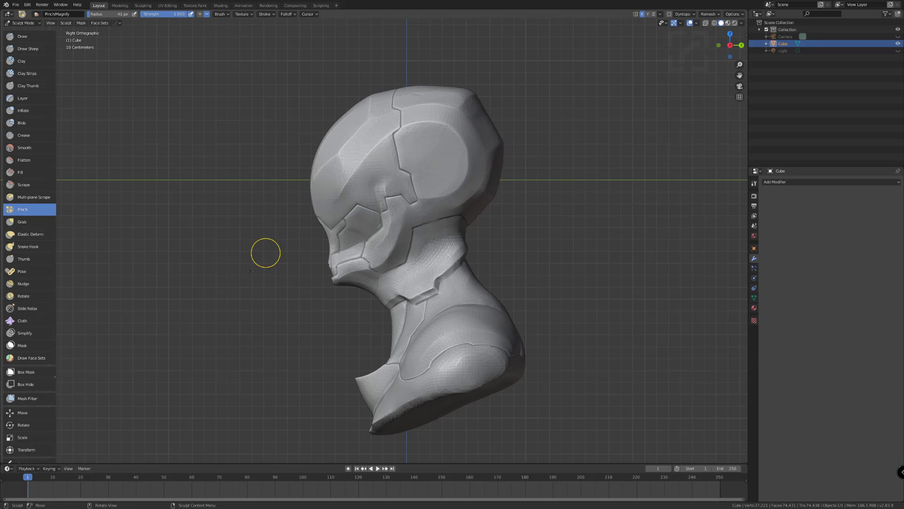
click(22, 222)
key(bracketright)
key(bracketright)
key(bracketright)
key(bracketright)
key(bracketright)
key(bracketright)
key(bracketright)
key(bracketright)
key(bracketright)
key(bracketright)
drag(315, 146, 305, 145)
key(bracketleft)
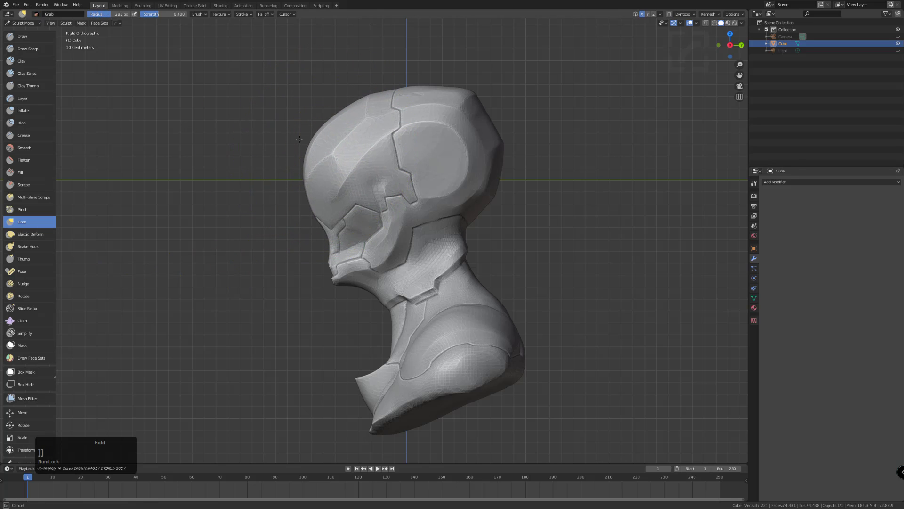
drag(344, 110, 318, 109)
Reshape the chin's side profile with the Grab brush reduced to about 183 px radius
key(bracketleft)
key(bracketleft)
key(bracketleft)
key(bracketleft)
key(bracketleft)
key(bracketleft)
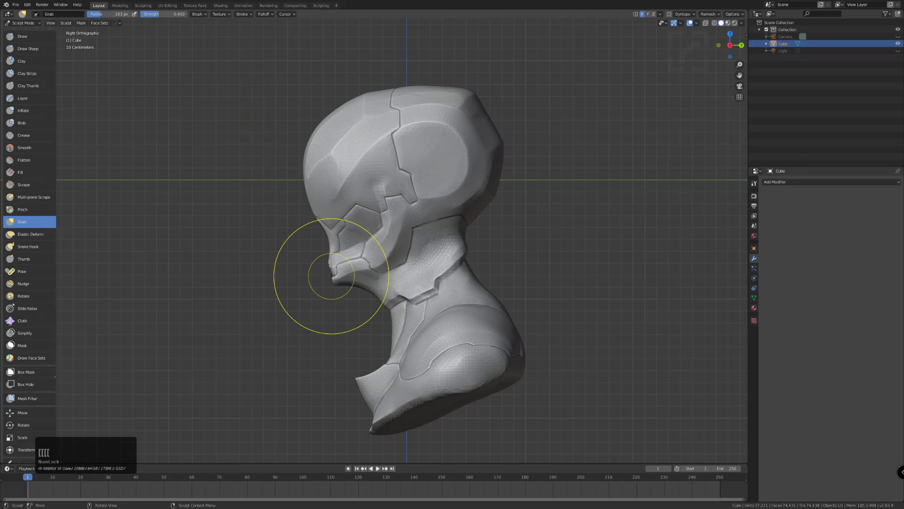
drag(323, 278, 386, 290)
Reshape the upper back and rear shoulder in side view with the Grab brush enlarged to at least 297 px radius
key(bracketright)
key(bracketright)
key(bracketright)
key(bracketright)
key(bracketright)
key(bracketright)
key(bracketright)
key(bracketright)
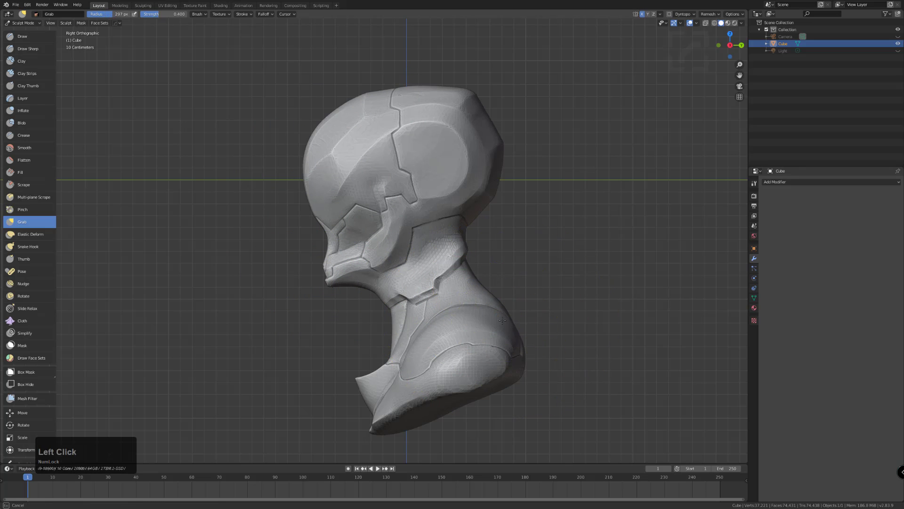
key(bracketright)
key(bracketright)
drag(476, 320, 429, 328)
Refine the upper back's profile with a smaller Grab brush, adjusting it again from an angled view
key(bracketleft)
key(bracketleft)
key(bracketleft)
key(bracketleft)
key(bracketleft)
key(bracketleft)
key(bracketleft)
key(bracketright)
key(bracketleft)
key(bracketright)
drag(500, 306, 519, 322)
middle_drag(519, 323, 475, 330)
drag(322, 335, 325, 338)
Nudge the shoulder's contour inward with short Grab strokes, using a further reduced radius
mouse_move(325, 338)
middle_down()
mouse_move(347, 365)
mouse_move(399, 330)
mouse_move(435, 325)
middle_up()
key(bracketleft)
key(bracketleft)
key(bracketleft)
key(bracketleft)
key(bracketleft)
drag(296, 314, 308, 317)
drag(311, 311, 319, 314)
middle_drag(320, 309, 328, 296)
Adjust the shoulder's outer end and front edge from above with the Grab brush, enlarging its radius to about 192 px
key(bracketleft)
key(bracketleft)
key(bracketleft)
key(bracketleft)
click(267, 350)
mouse_move(267, 350)
middle_down()
mouse_move(281, 377)
mouse_move(242, 363)
mouse_move(224, 378)
mouse_move(232, 394)
mouse_move(289, 402)
middle_up()
click(216, 363)
click(254, 402)
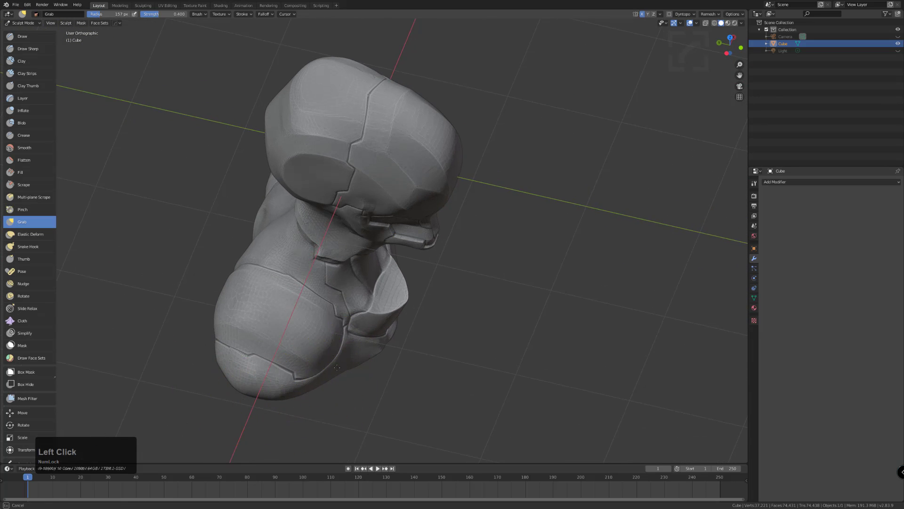
key(bracketright)
key(bracketright)
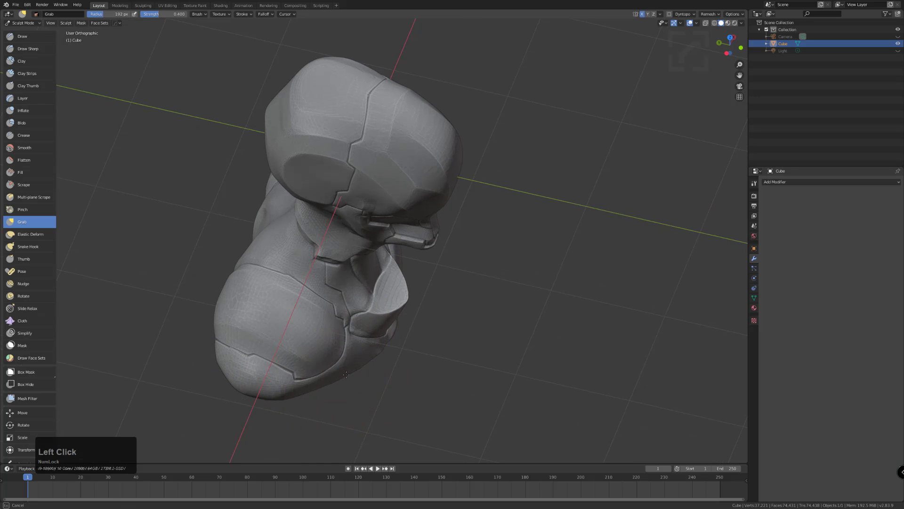
mouse_move(353, 379)
mouse_down()
mouse_move(376, 350)
mouse_move(365, 363)
mouse_up()
Reshape the rear shoulder and shoulder blade contour from above and behind, using the Grab brush at about 231 px radius
middle_drag(363, 367, 271, 387)
key(bracketleft)
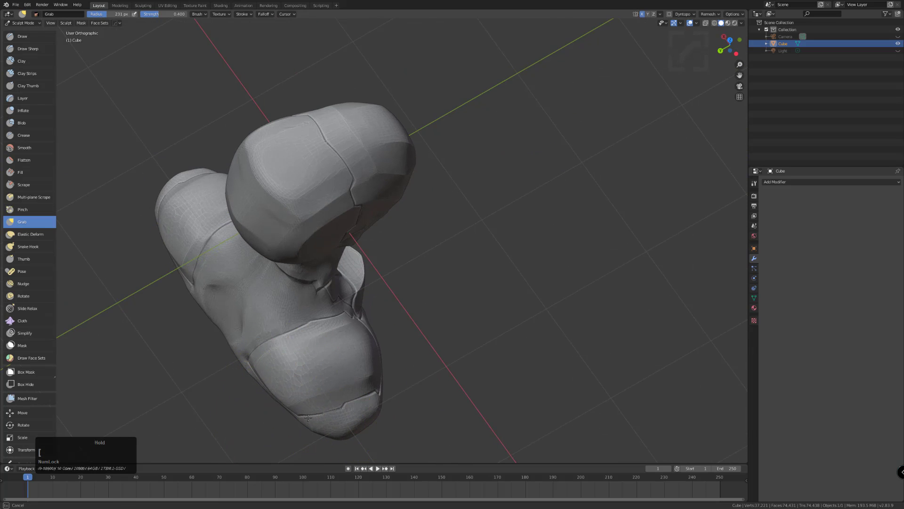
click(296, 408)
drag(292, 383, 238, 367)
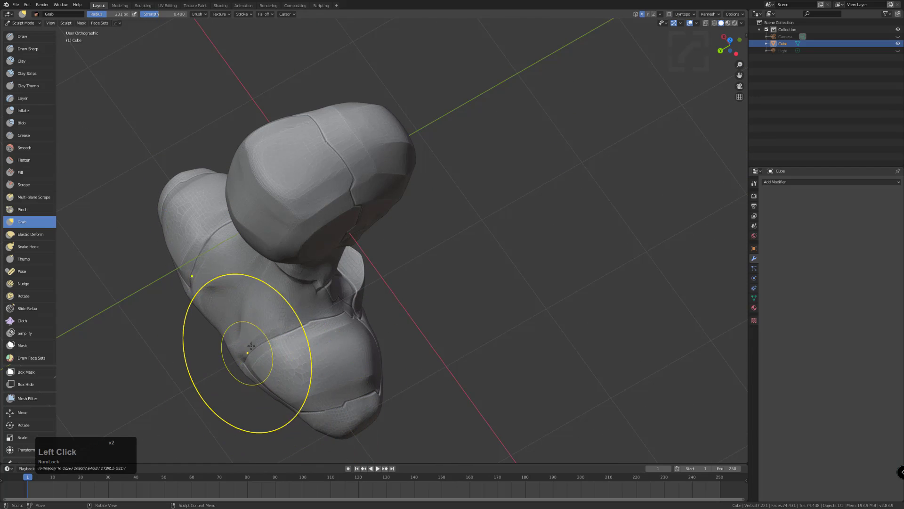
mouse_move(249, 347)
middle_down()
mouse_move(252, 329)
mouse_move(261, 369)
middle_up()
key(bracketleft)
click(247, 347)
drag(261, 368, 281, 398)
drag(318, 424, 313, 417)
drag(270, 382, 255, 376)
Push the shoulder blade area into a broader shape with the Grab brush enlarged to about 312 px radius
middle_drag(252, 365, 256, 369)
key(bracketright)
key(bracketright)
key(bracketright)
key(bracketright)
drag(247, 363, 242, 347)
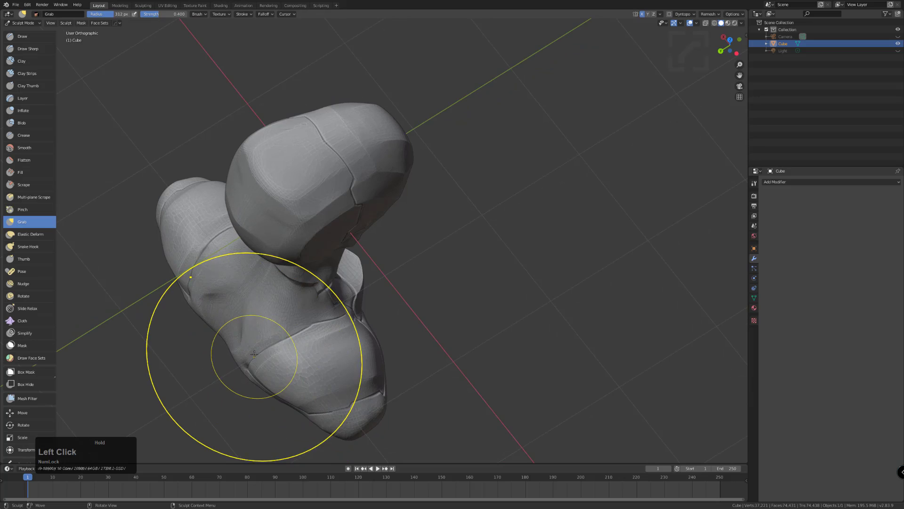
middle_drag(242, 347, 242, 323)
drag(242, 323, 222, 323)
Adjust the lower back beside the shoulder plate from behind, reducing the Grab radius from about 274 px
key(bracketleft)
key(bracketleft)
key(bracketleft)
key(bracketright)
key(bracketright)
mouse_move(223, 323)
middle_down()
mouse_move(287, 362)
mouse_move(303, 357)
middle_up()
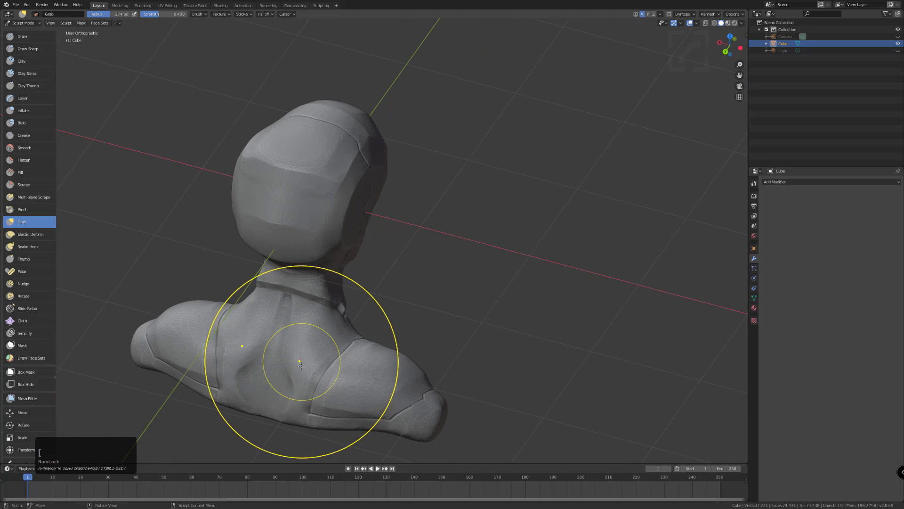
middle_drag(303, 398, 344, 396)
key(bracketleft)
key(bracketleft)
key(bracketleft)
key(bracketleft)
key(bracketleft)
drag(371, 388, 353, 383)
Nudge the shoulder plate's rear seam and its lower corner with the Grab brush reduced to about 74 px radius
middle_drag(353, 383, 357, 359)
key(bracketleft)
drag(357, 360, 362, 358)
key(bracketleft)
key(bracketleft)
key(bracketleft)
key(bracketleft)
key(bracketleft)
key(bracketleft)
drag(355, 396, 356, 395)
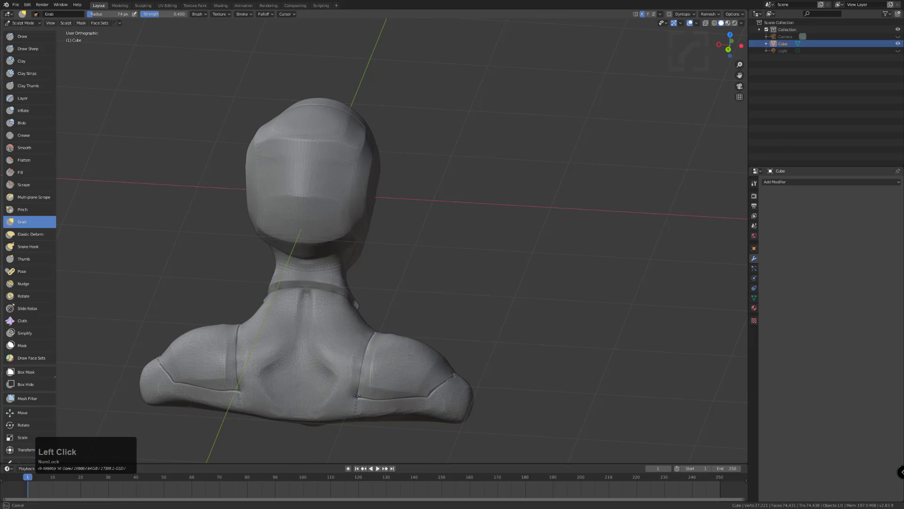
Fine-tune the lower rear corner of the shoulder plate with the Grab brush at about 46 px radius
click(380, 398)
key(bracketright)
double_click(364, 394)
key(bracketleft)
drag(354, 396, 359, 390)
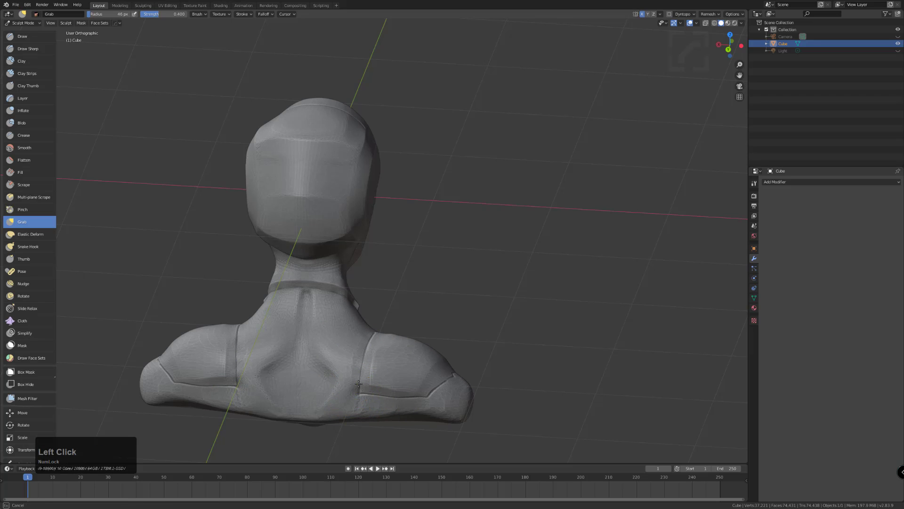
Pull the shoulder plate's vertical seam on the back downward with a small Grab brush
key(bracketright)
key(bracketright)
mouse_move(426, 405)
middle_down()
mouse_move(412, 424)
mouse_move(385, 404)
mouse_move(406, 416)
middle_up()
key(bracketleft)
drag(363, 359, 355, 382)
Refine the shoulder contours from several angles with short Grab strokes at about 36 px radius
mouse_move(355, 382)
middle_down()
mouse_move(370, 380)
mouse_move(303, 363)
mouse_move(292, 372)
middle_up()
drag(292, 372, 303, 365)
drag(294, 370, 306, 364)
mouse_move(299, 366)
mouse_down()
mouse_move(310, 367)
mouse_move(315, 349)
mouse_up()
middle_drag(315, 349, 222, 339)
drag(238, 315, 241, 311)
drag(319, 341, 315, 336)
middle_drag(309, 335, 250, 306)
click(271, 299)
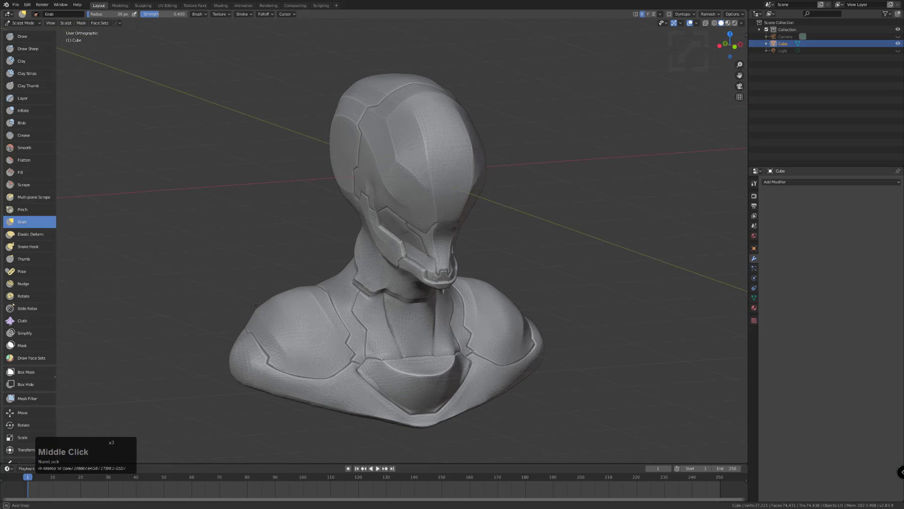
Refine the face around the jaw plate and nose bridge with the Grab brush, ending at 28 px radius
middle_drag(301, 336, 266, 297)
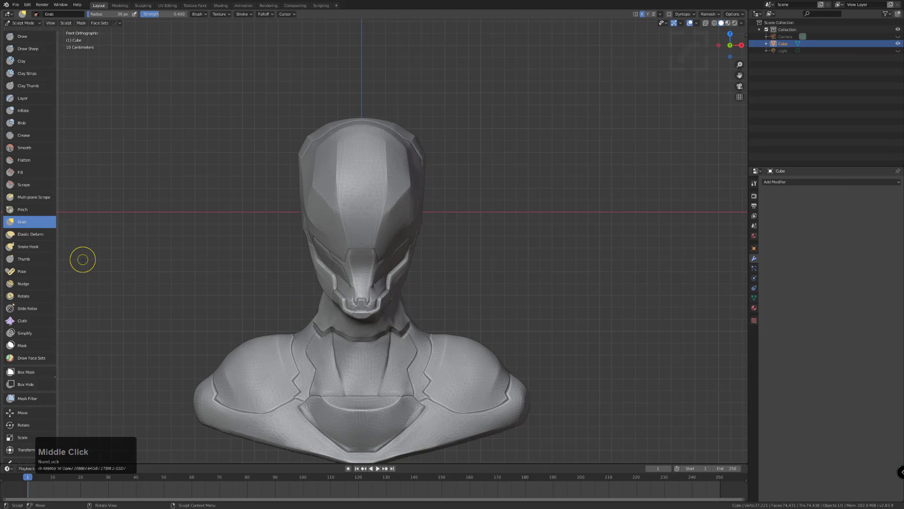
key(bracketright)
key(bracketright)
key(bracketright)
key(bracketright)
key(bracketright)
key(bracketright)
key(bracketright)
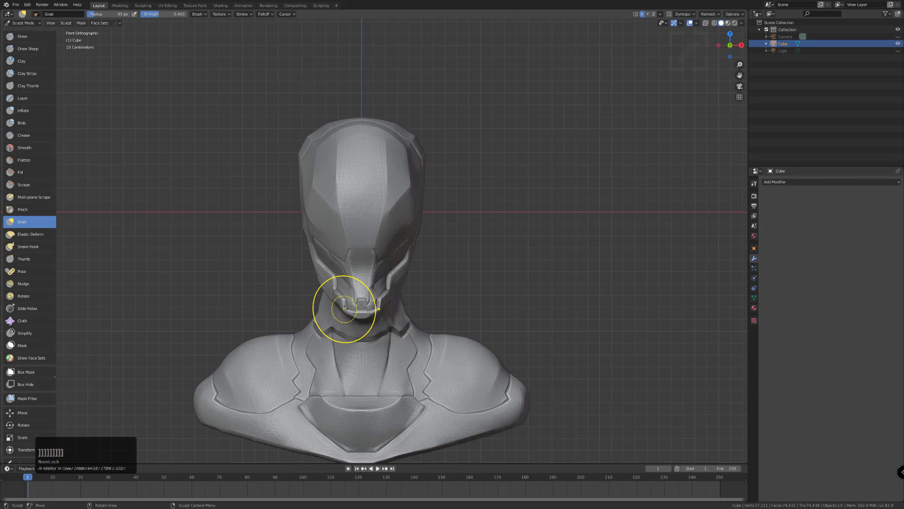
key(bracketright)
key(bracketright)
key(bracketright)
middle_drag(353, 313, 369, 317)
key(bracketleft)
key(bracketleft)
key(bracketleft)
key(bracketleft)
drag(363, 295, 340, 253)
key(bracketright)
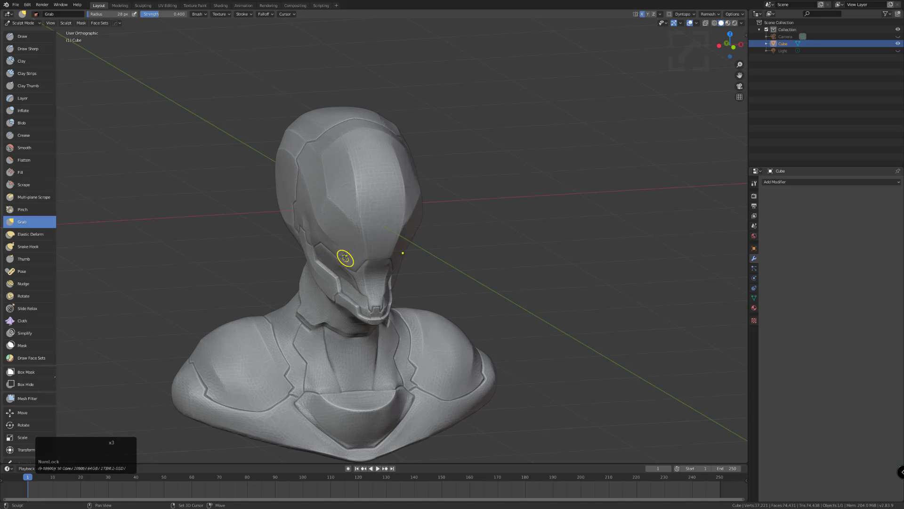
mouse_move(331, 242)
middle_down()
mouse_move(308, 217)
mouse_move(316, 222)
middle_up()
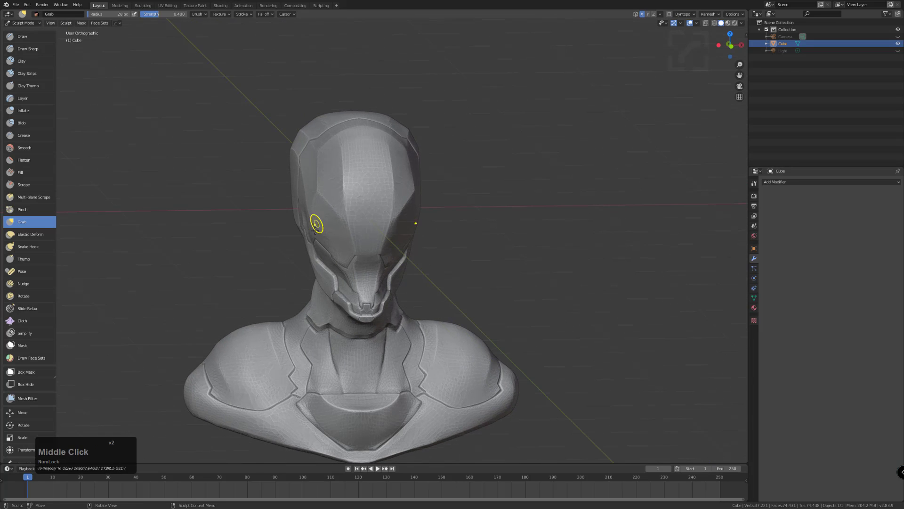
Finish sculpting the helmeted bust and switch it from Sculpt Mode to Object Mode
middle_drag(320, 289, 343, 271)
click(342, 271)
drag(313, 250, 284, 294)
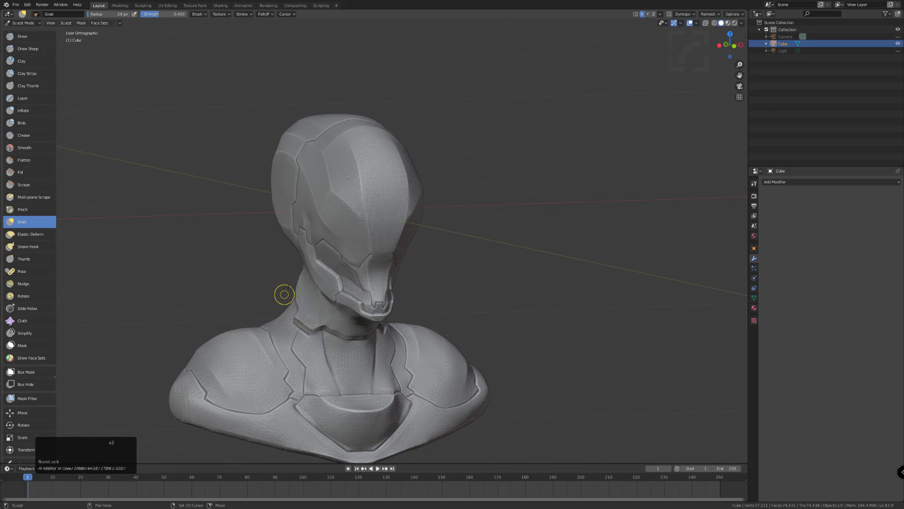
mouse_move(232, 325)
middle_down()
mouse_move(252, 334)
mouse_move(233, 333)
mouse_move(262, 334)
middle_up()
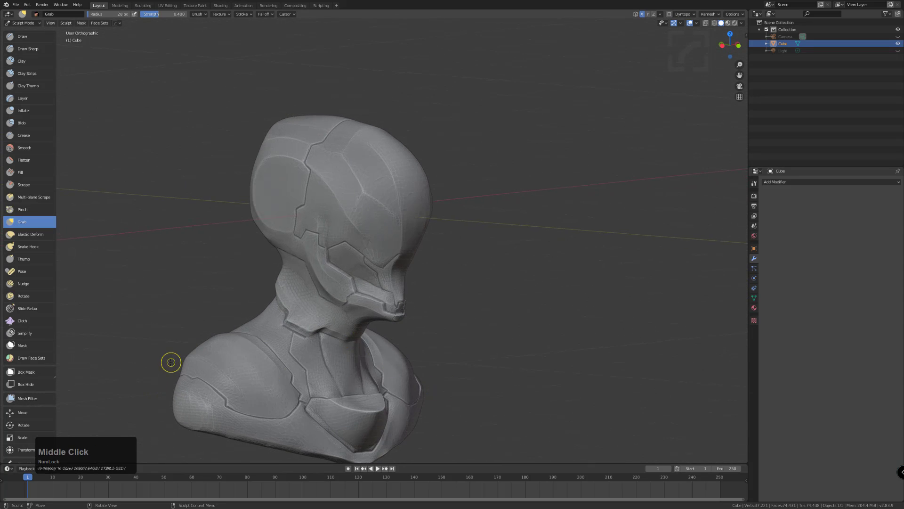
click(23, 23)
click(25, 32)
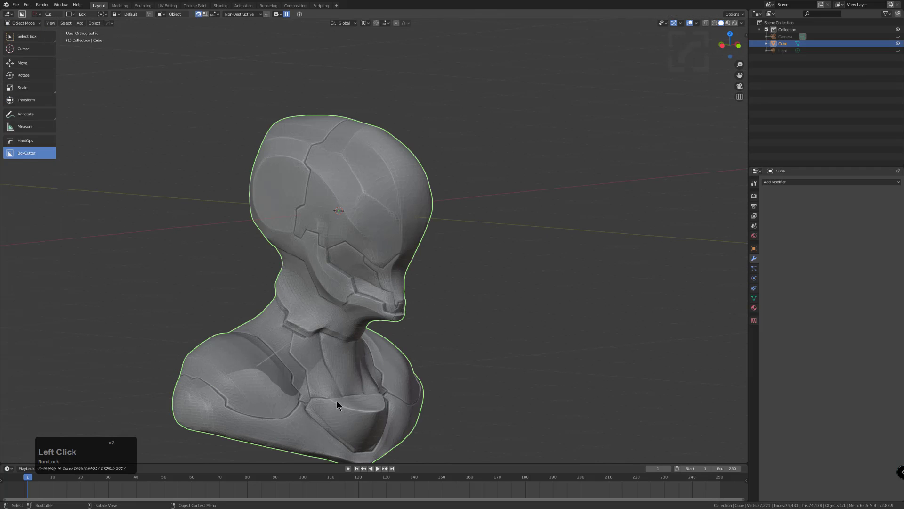